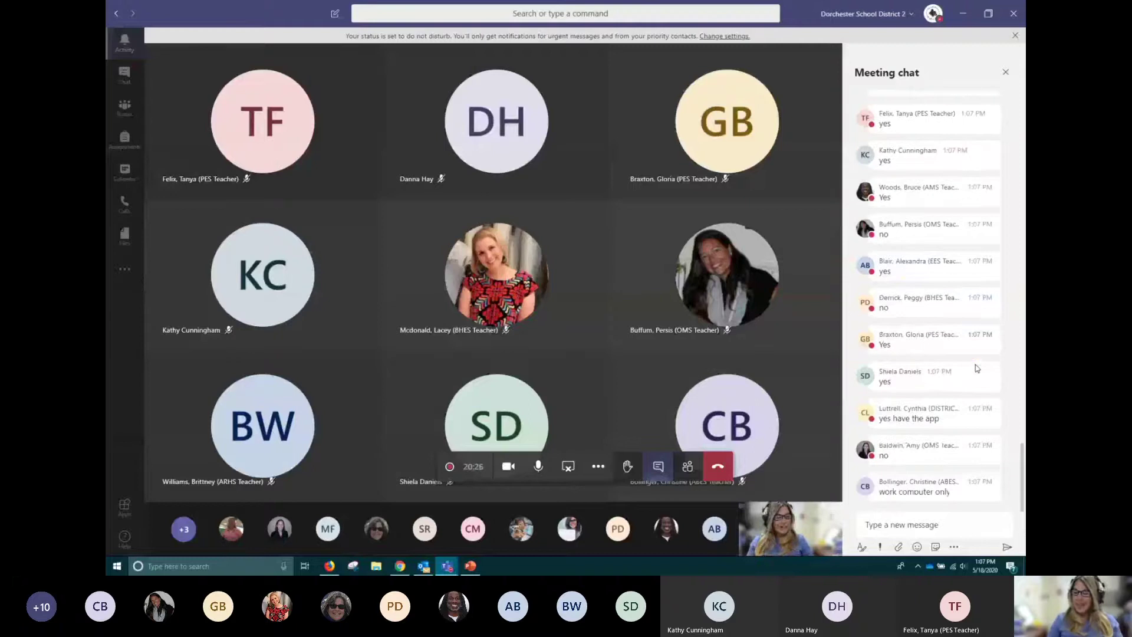
Close the AirServer window behind Teams and bring the ongoing Teams meeting back into view.
mouse_move(977, 369)
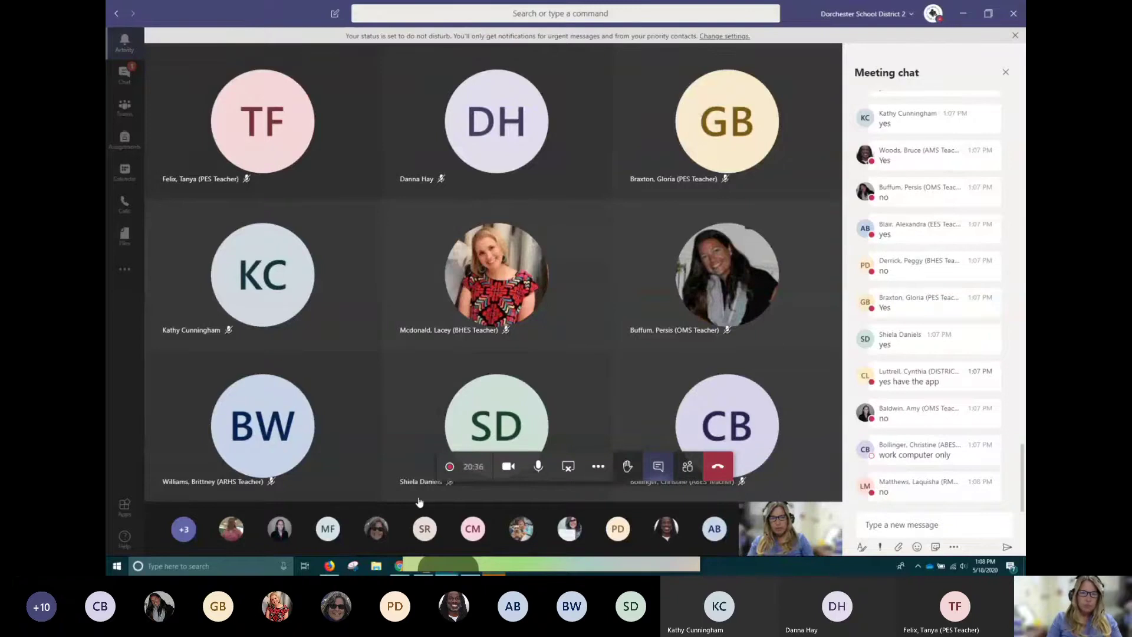
click(973, 14)
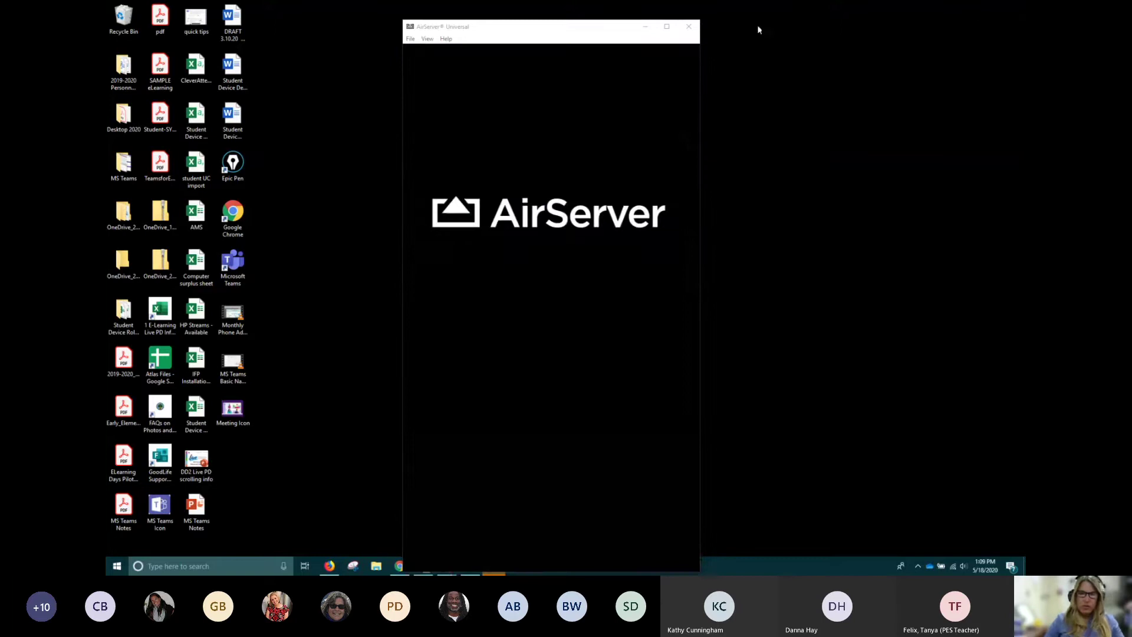
click(694, 31)
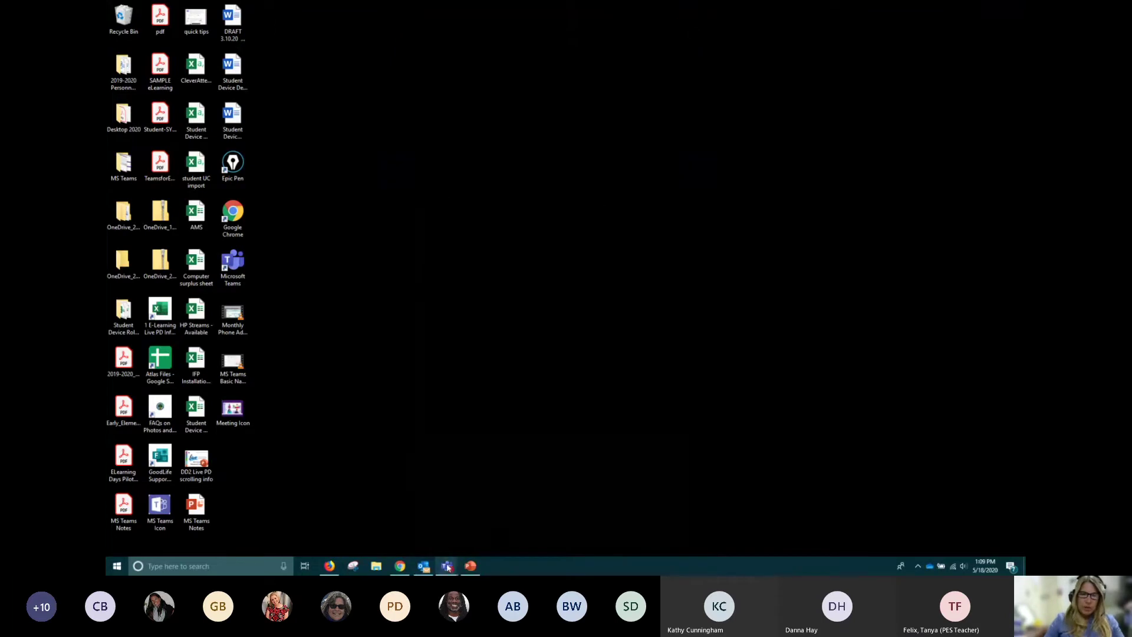
mouse_move(447, 569)
click(467, 502)
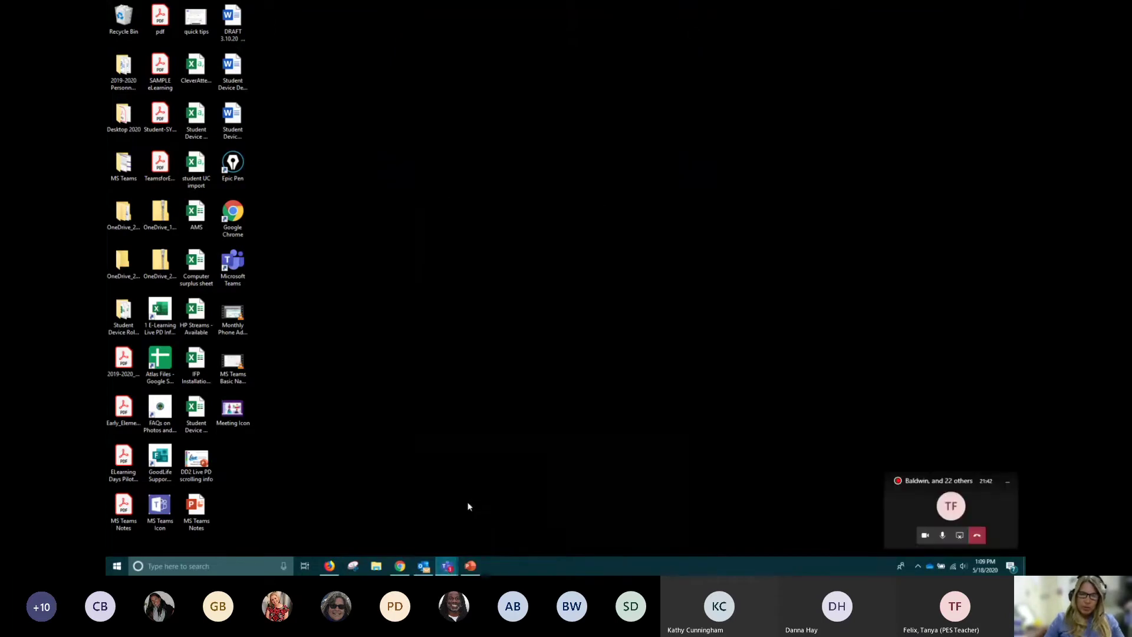
mouse_move(449, 569)
click(430, 528)
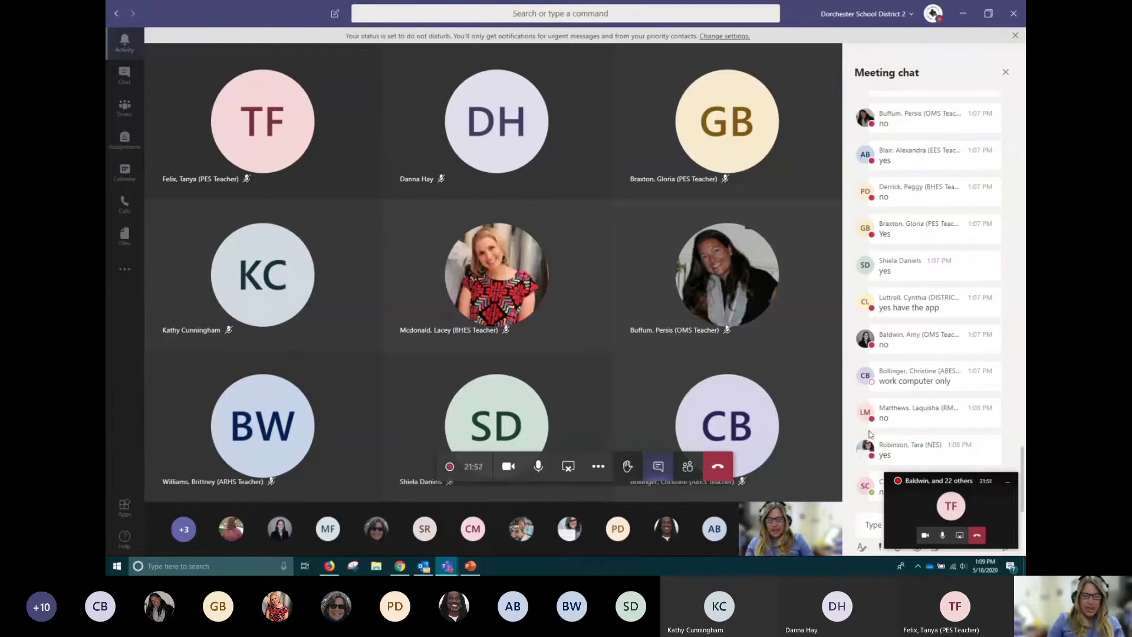
mouse_move(869, 430)
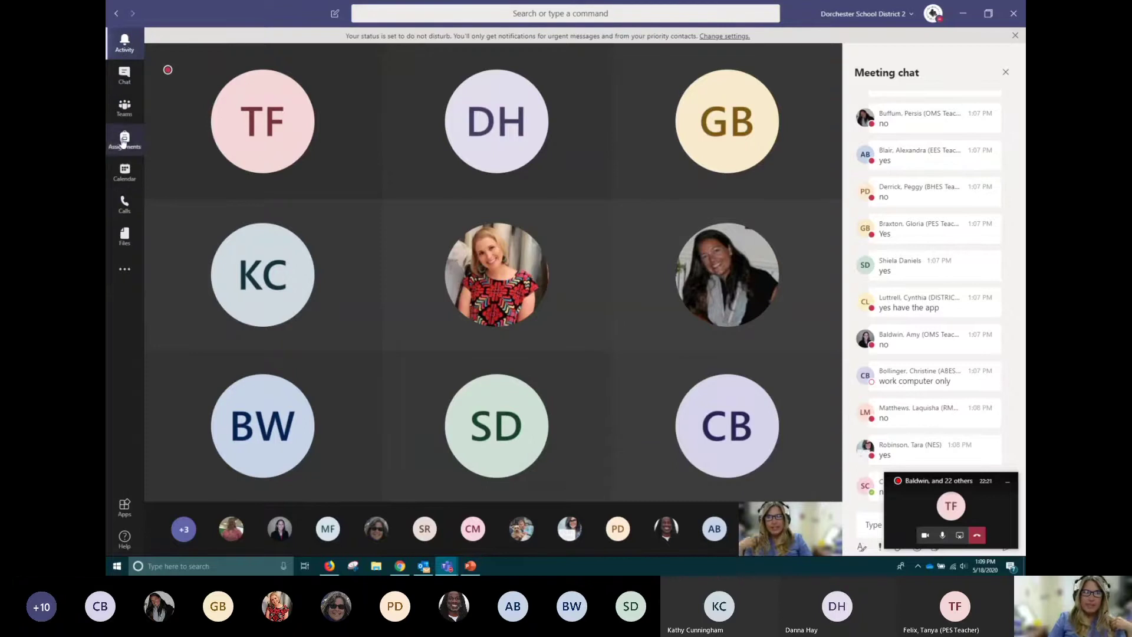
Schedule a new meeting from the Teams calendar and give it the title "Test Title".
click(124, 173)
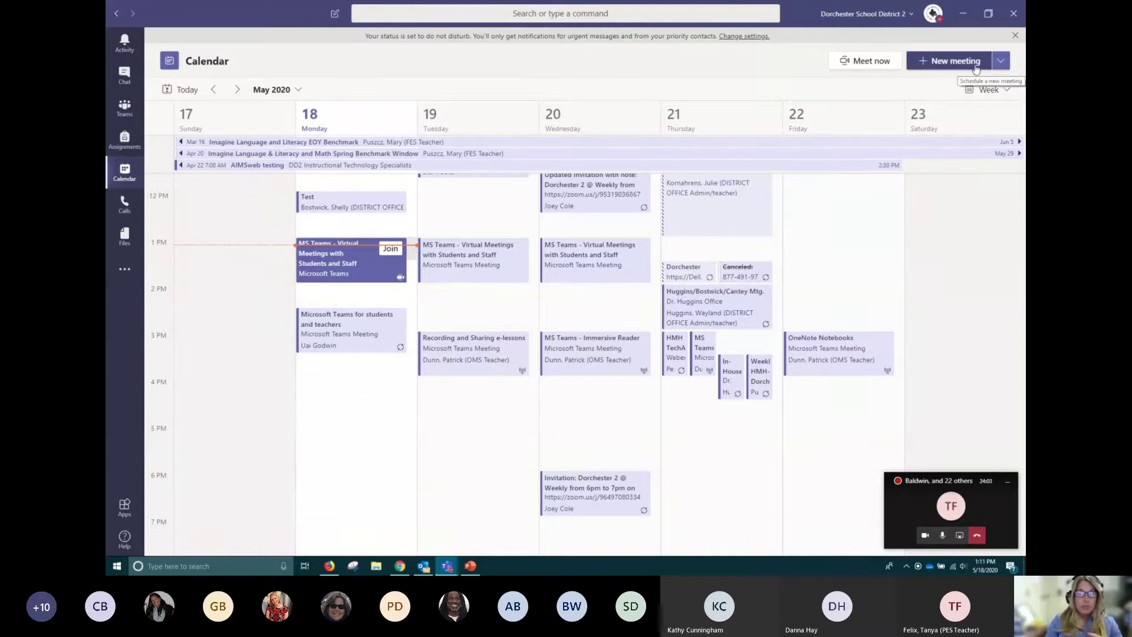
click(1000, 69)
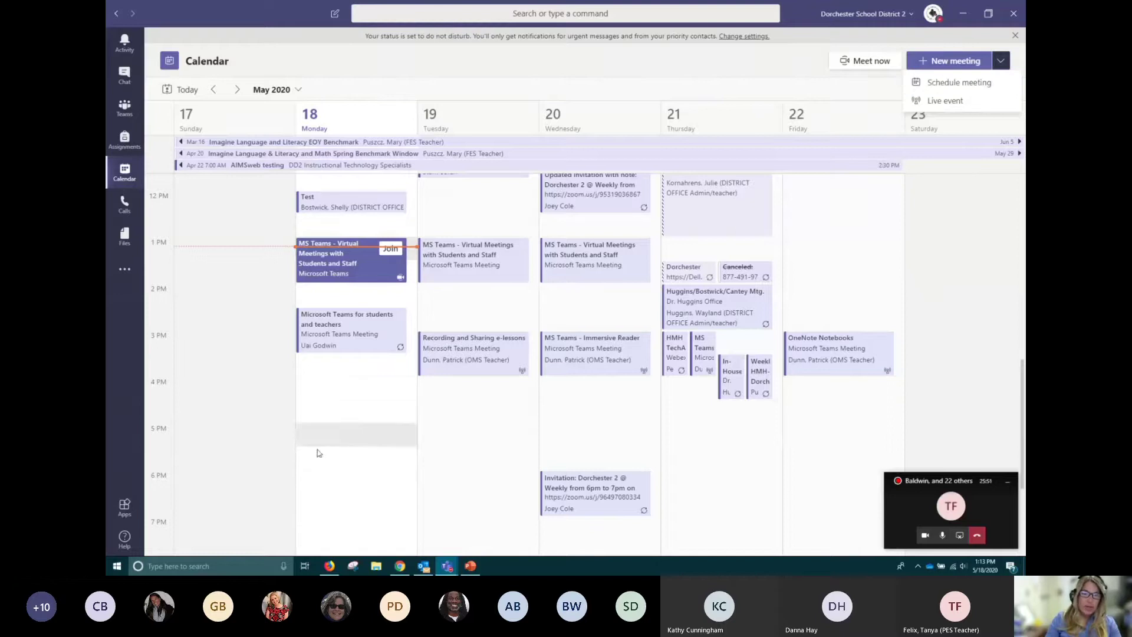
click(939, 89)
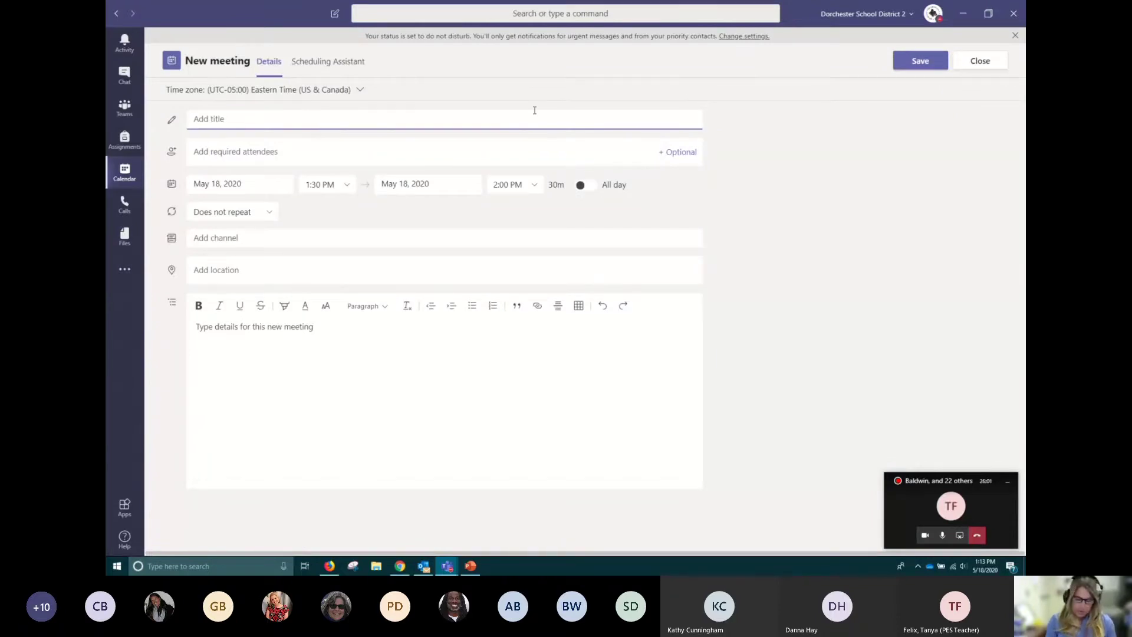
text(Tes)
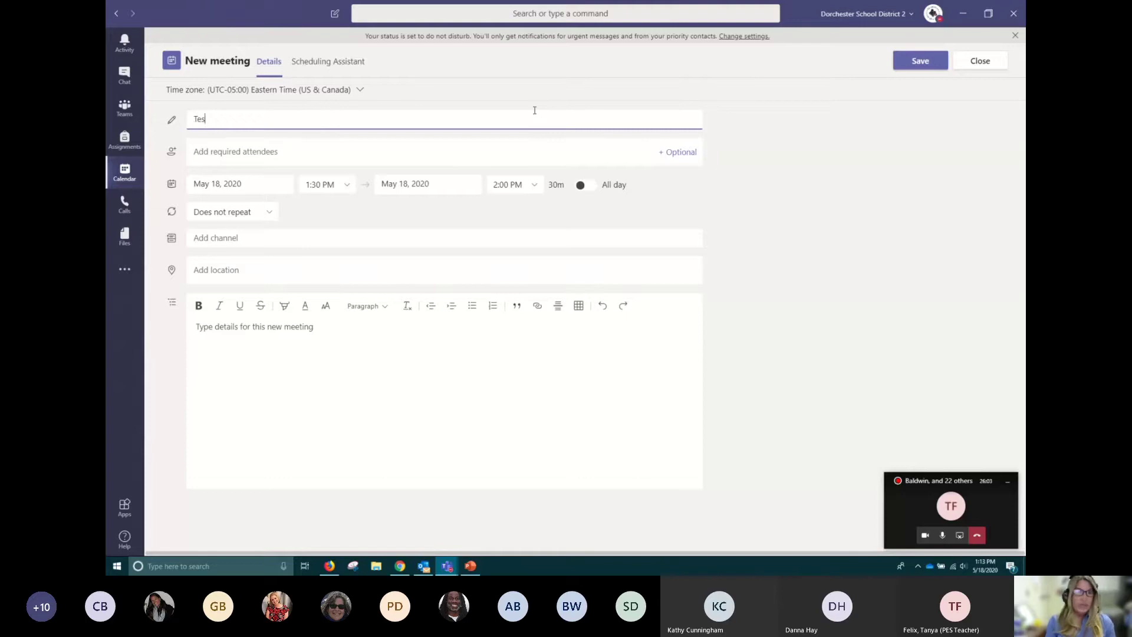
text(t Title)
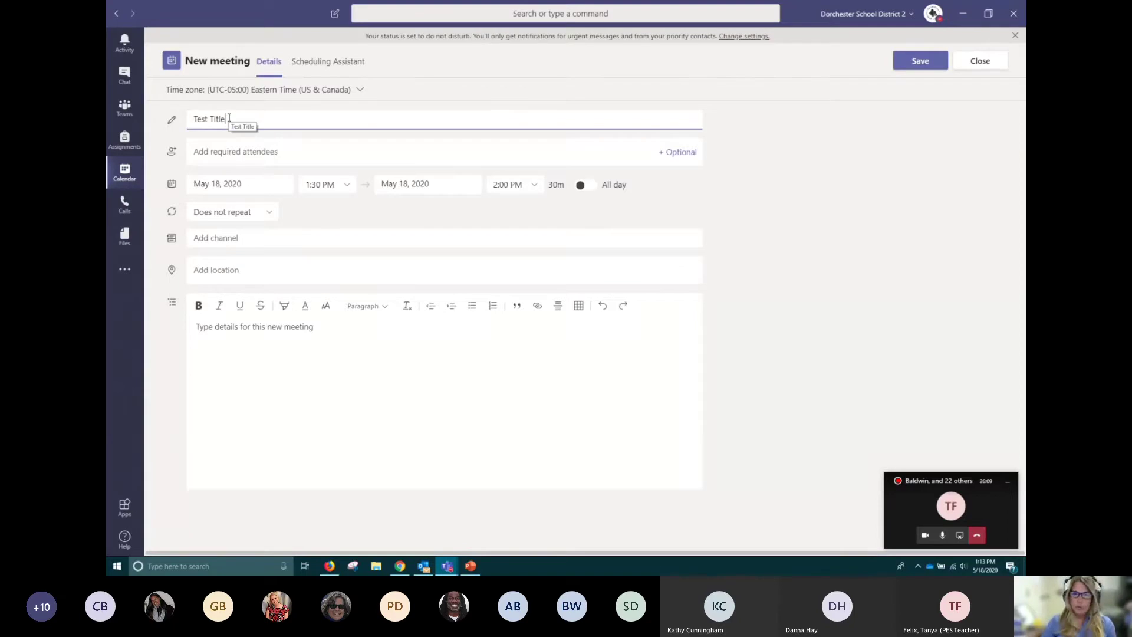
Add three staff members from the directory as required attendees of the new meeting.
click(217, 149)
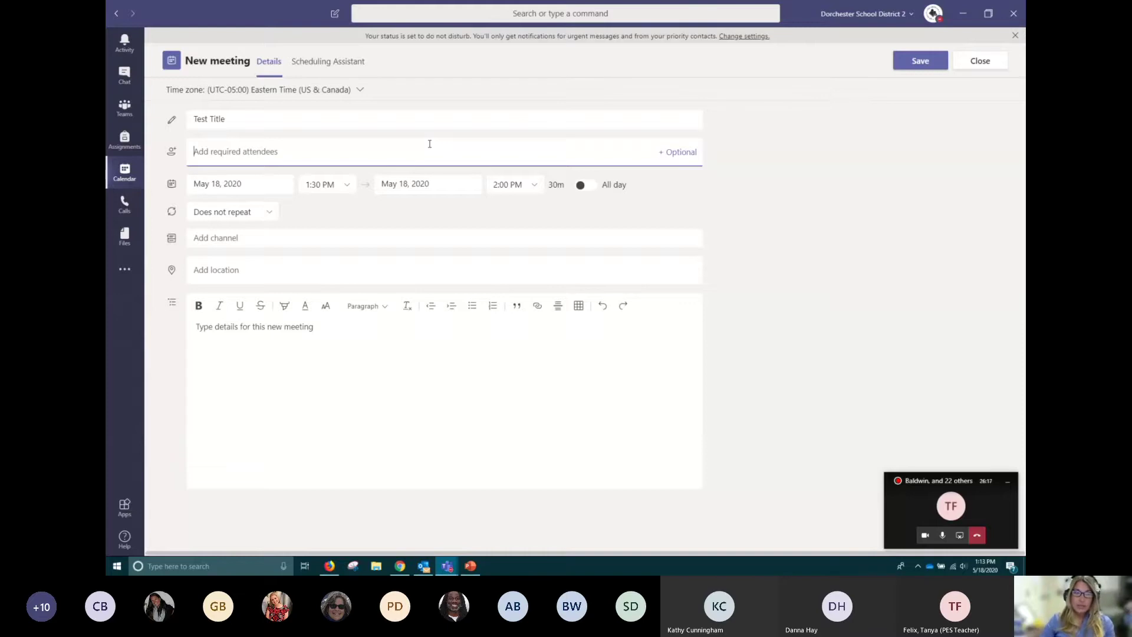
text(clut)
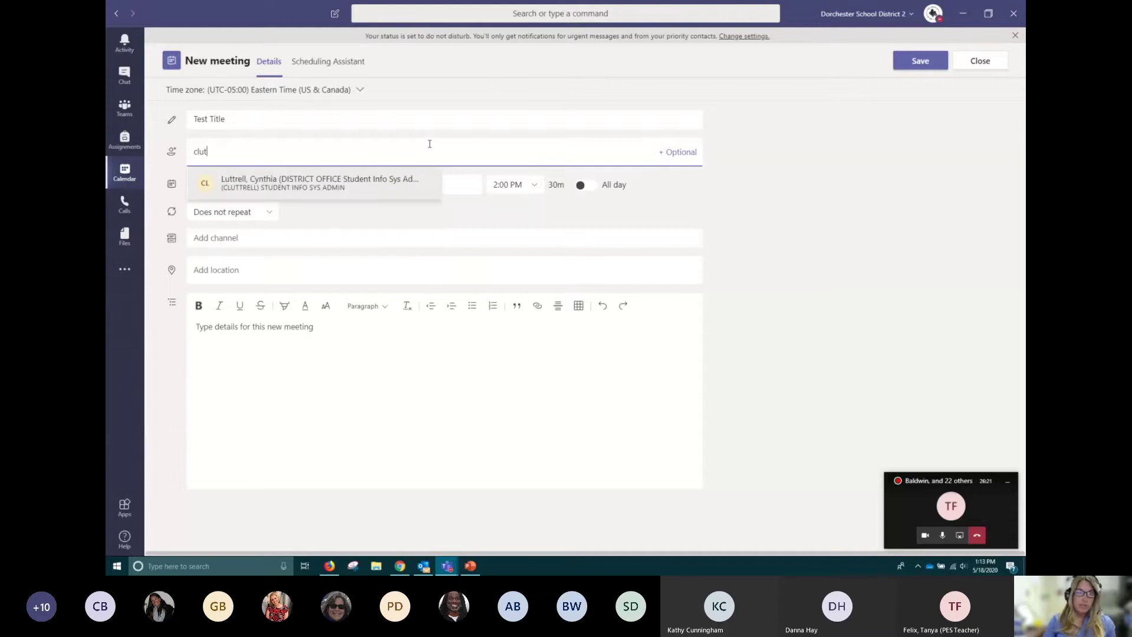
click(307, 183)
text(lha)
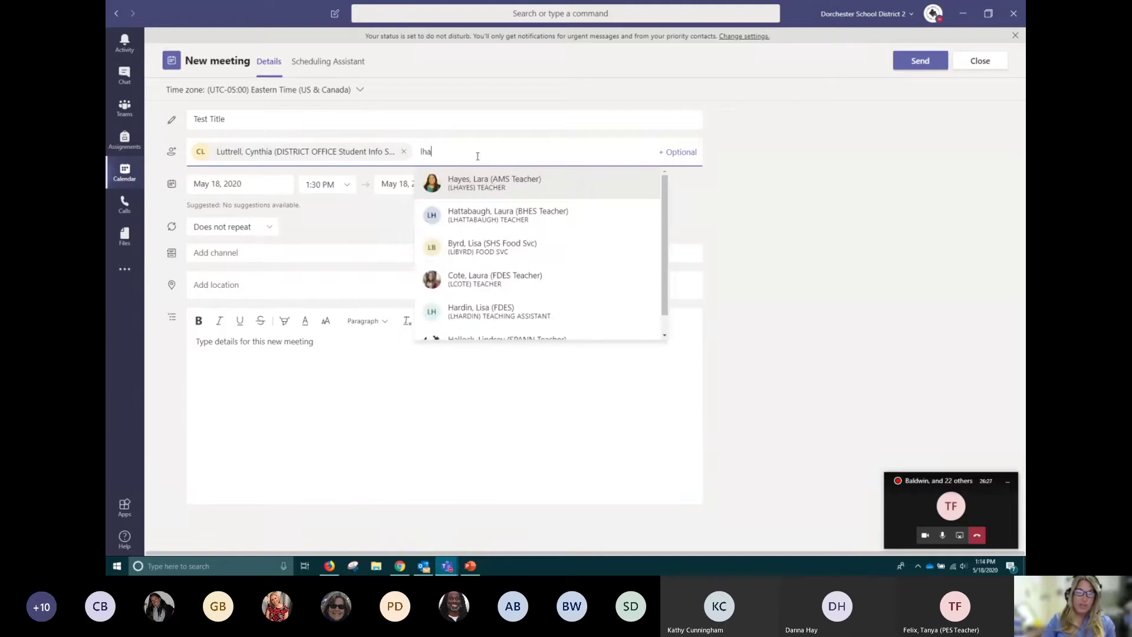
click(480, 188)
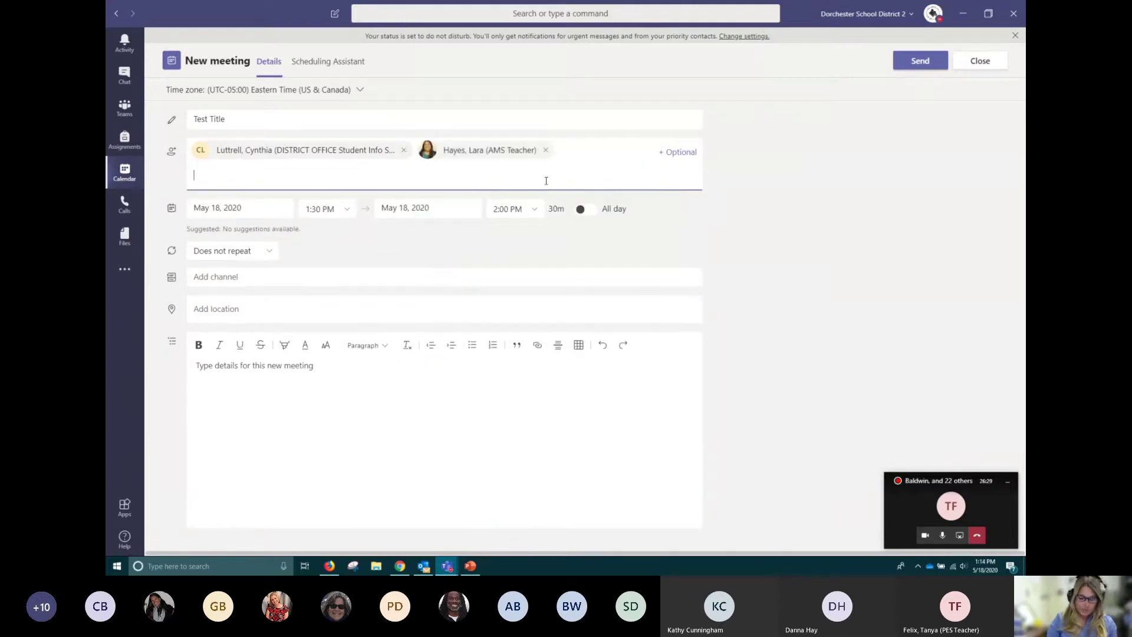
text(lwe)
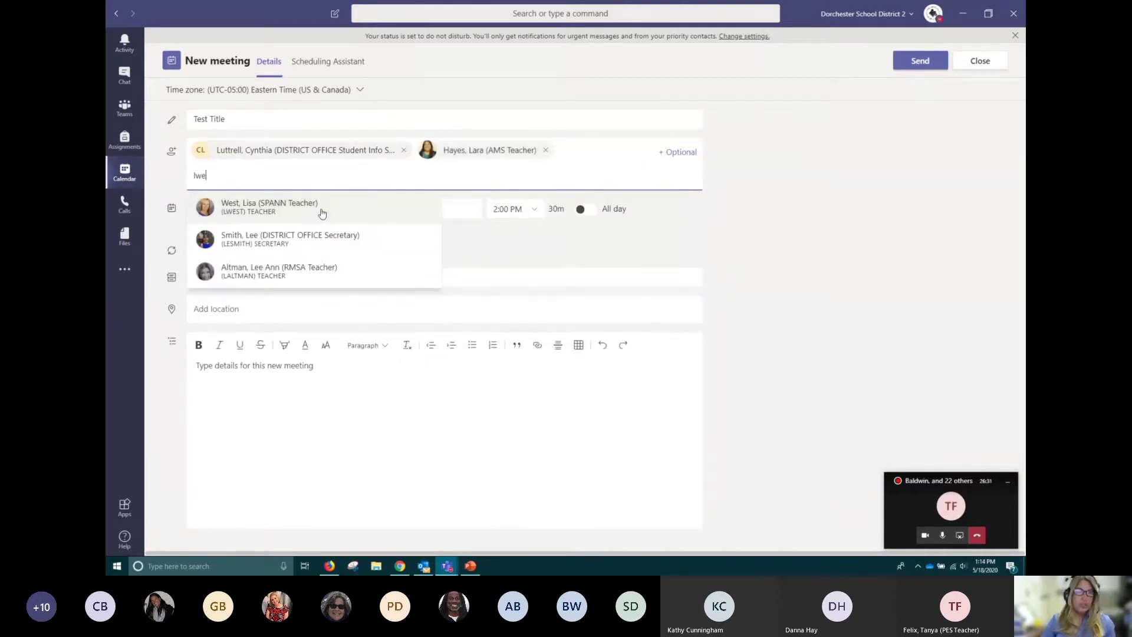
click(322, 213)
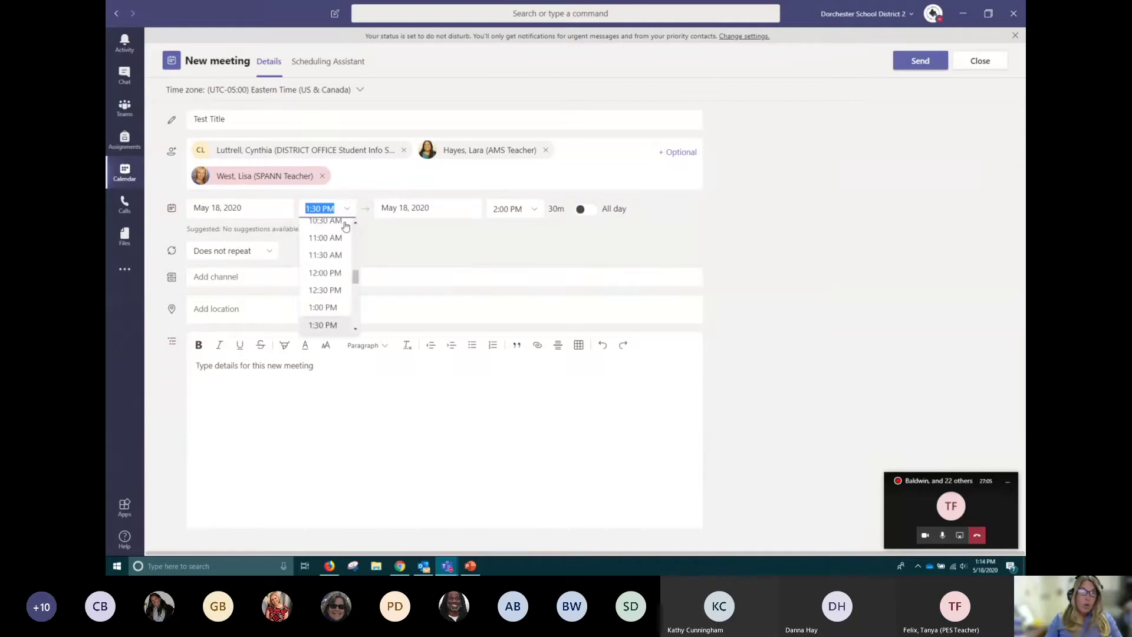
Set the meeting's start time to 6:00 PM and add the General channel of DD2 Instructional Technology Specialists.
drag(356, 280, 356, 298)
click(330, 294)
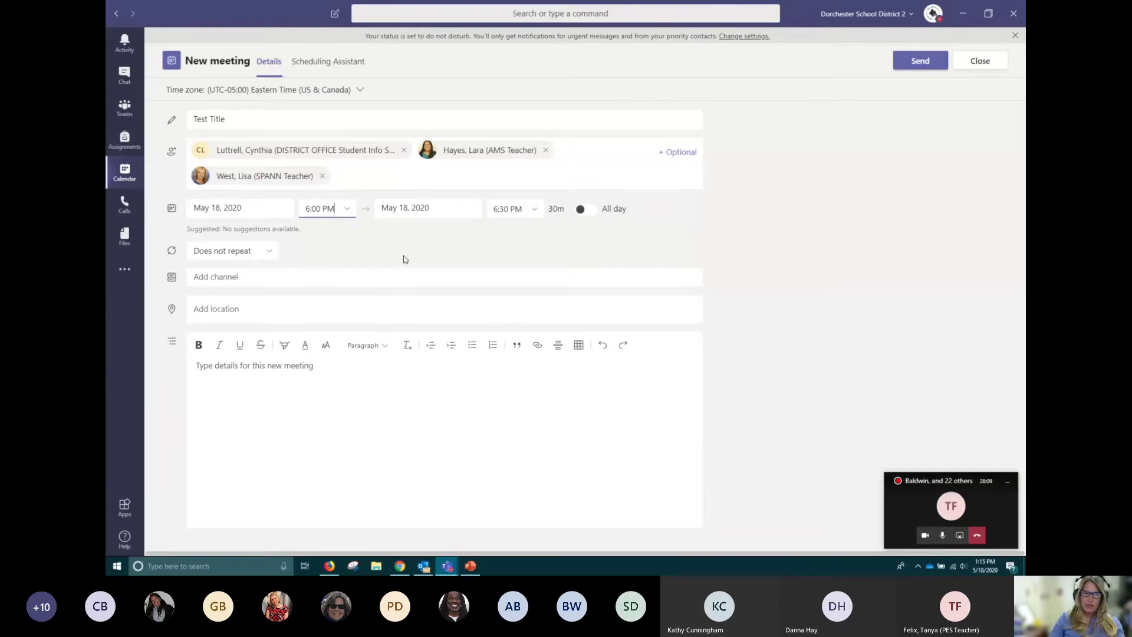
click(212, 275)
click(417, 273)
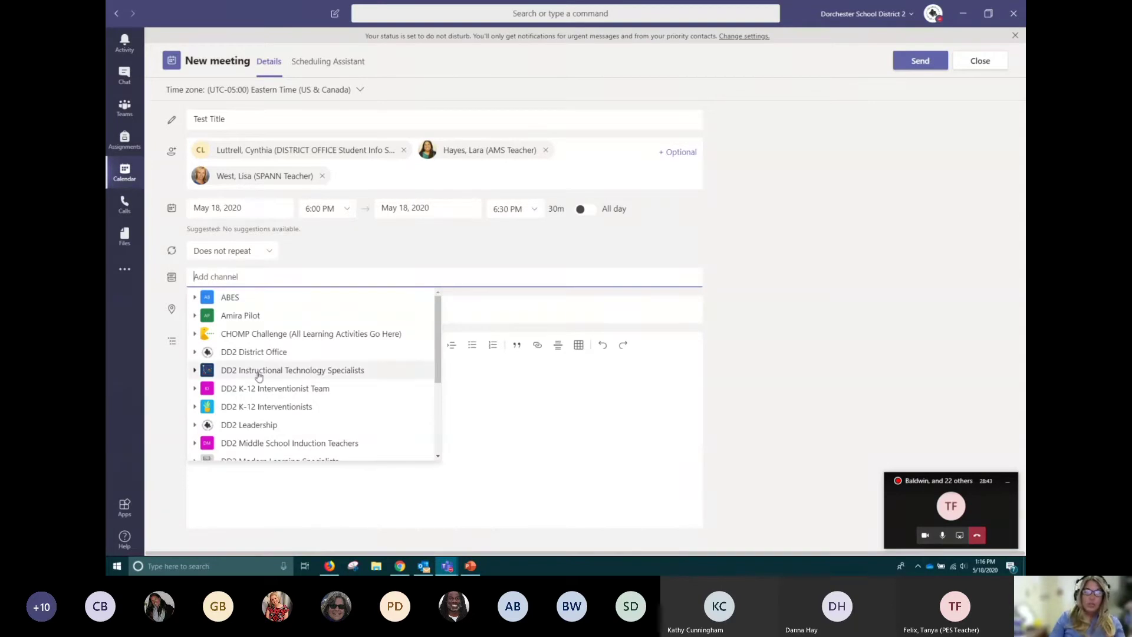
click(227, 373)
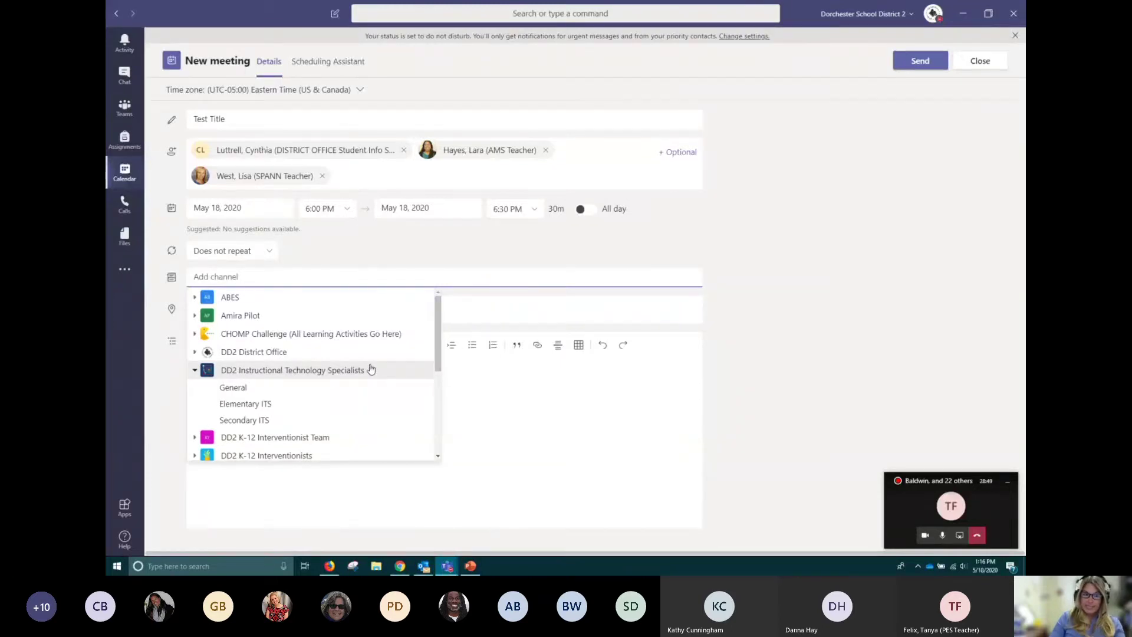
click(238, 392)
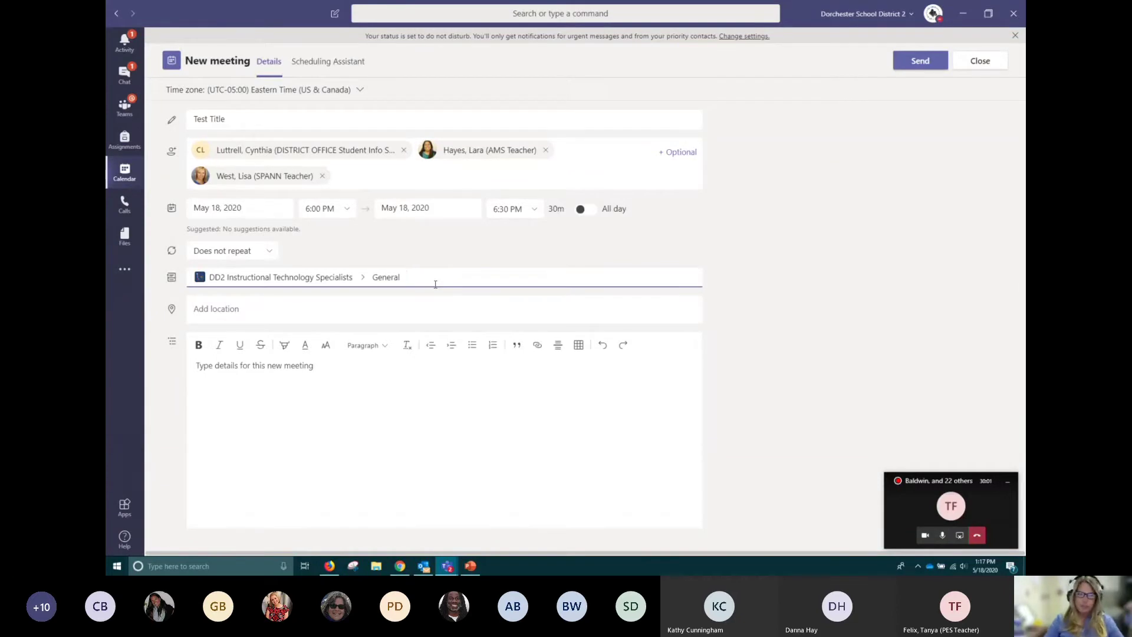
Send the Test Title meeting invitation, leaving its location and details blank.
click(239, 314)
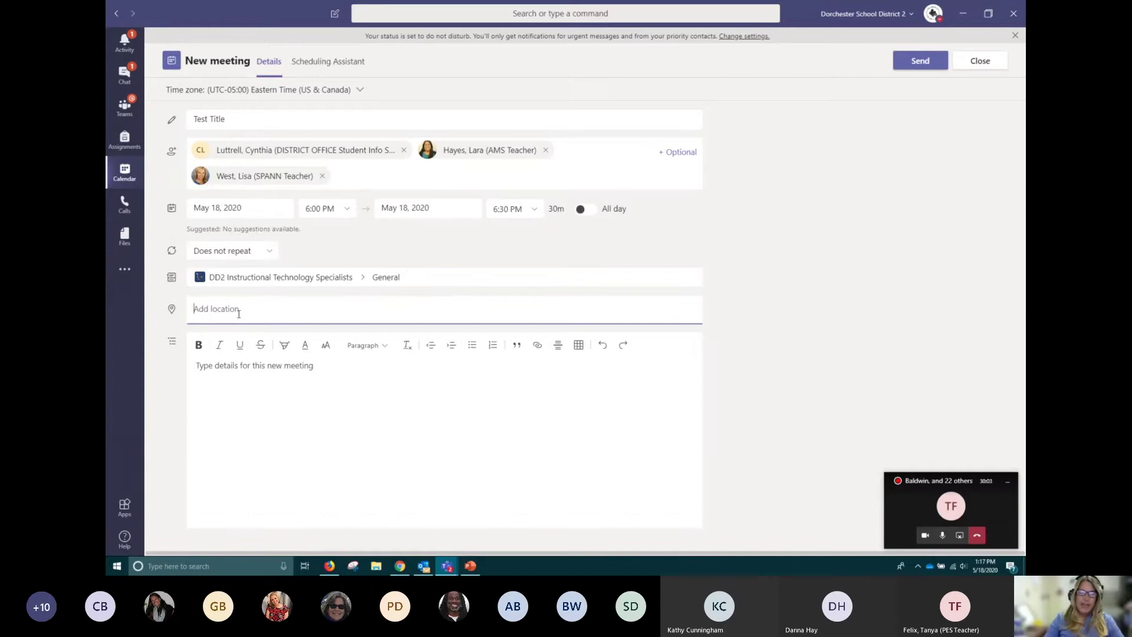
click(271, 376)
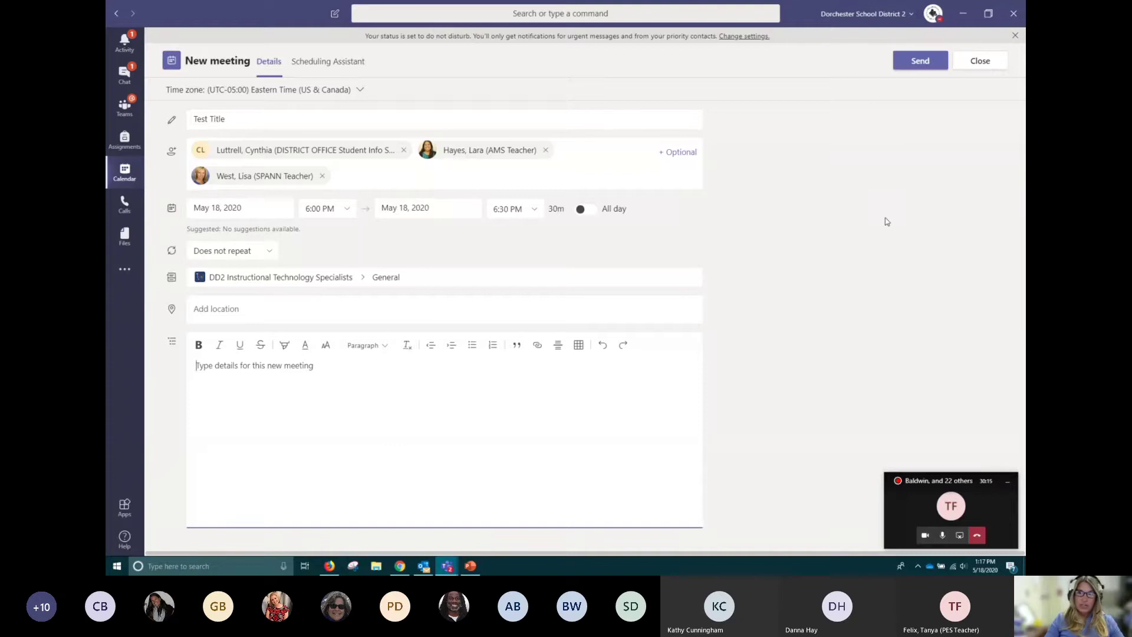
click(932, 63)
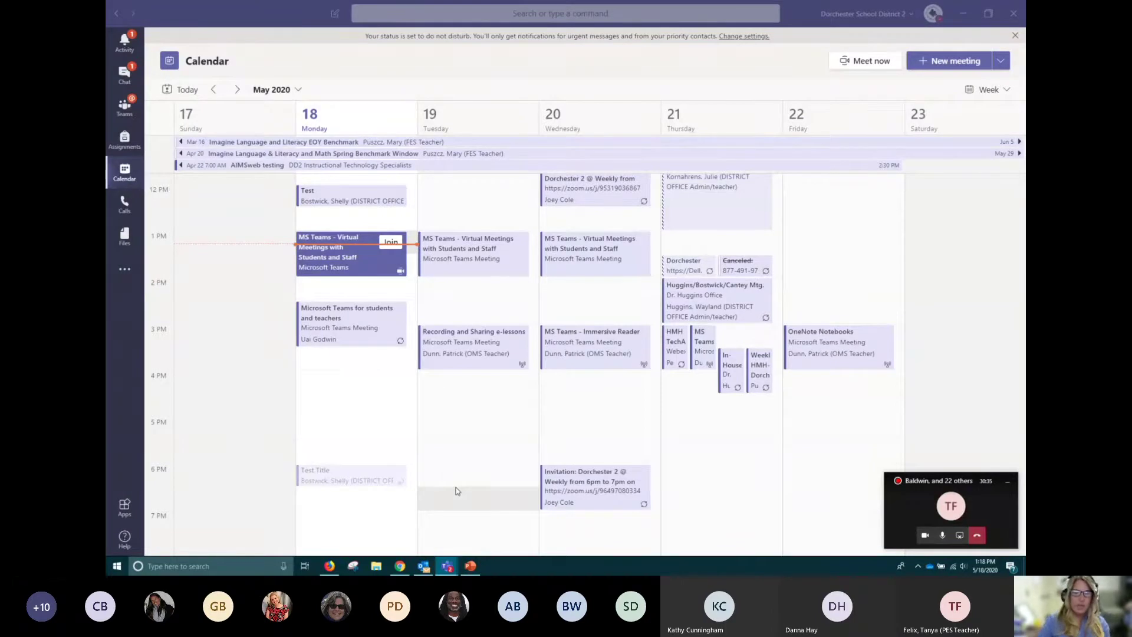
Check the ongoing meeting's participants and chat, and switch to Outlook to view the Test Title entry in its calendar.
click(902, 506)
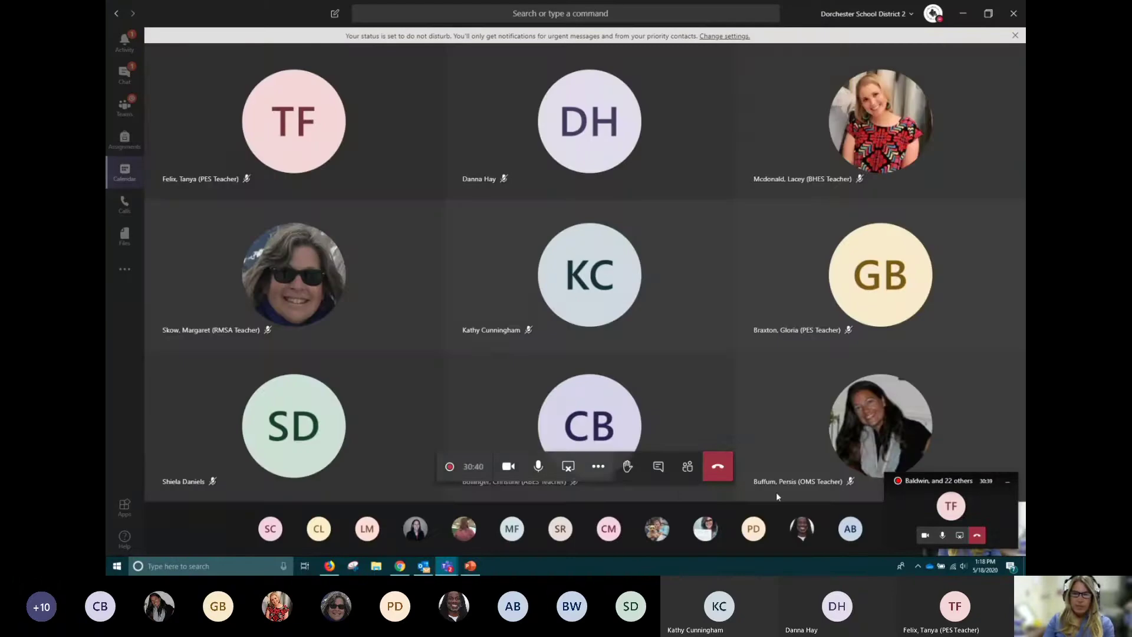
click(688, 472)
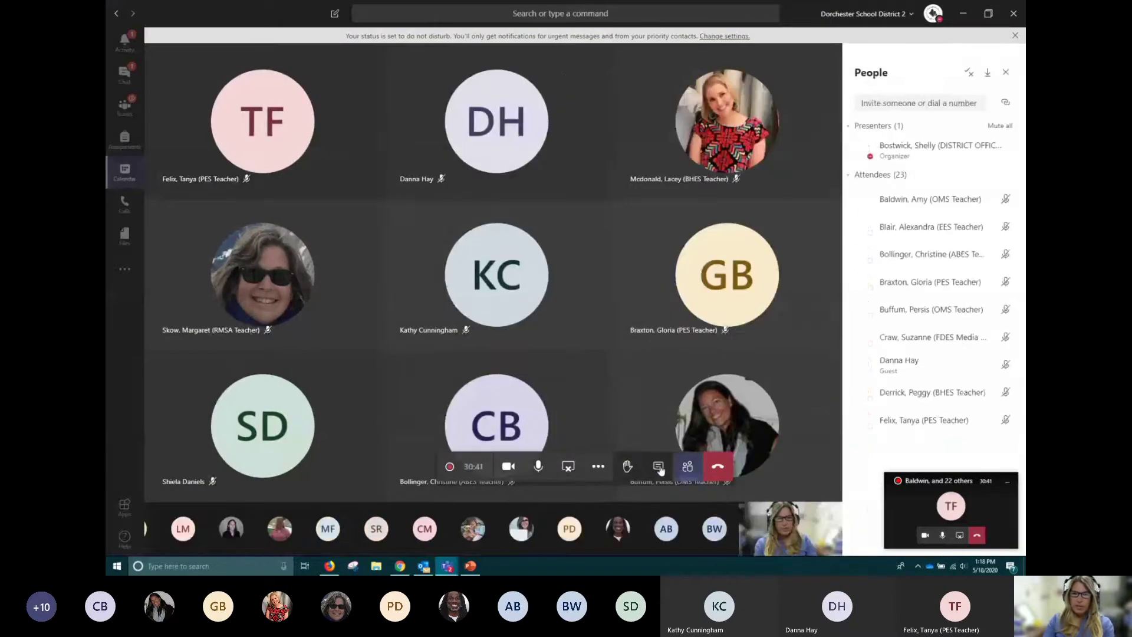
click(963, 16)
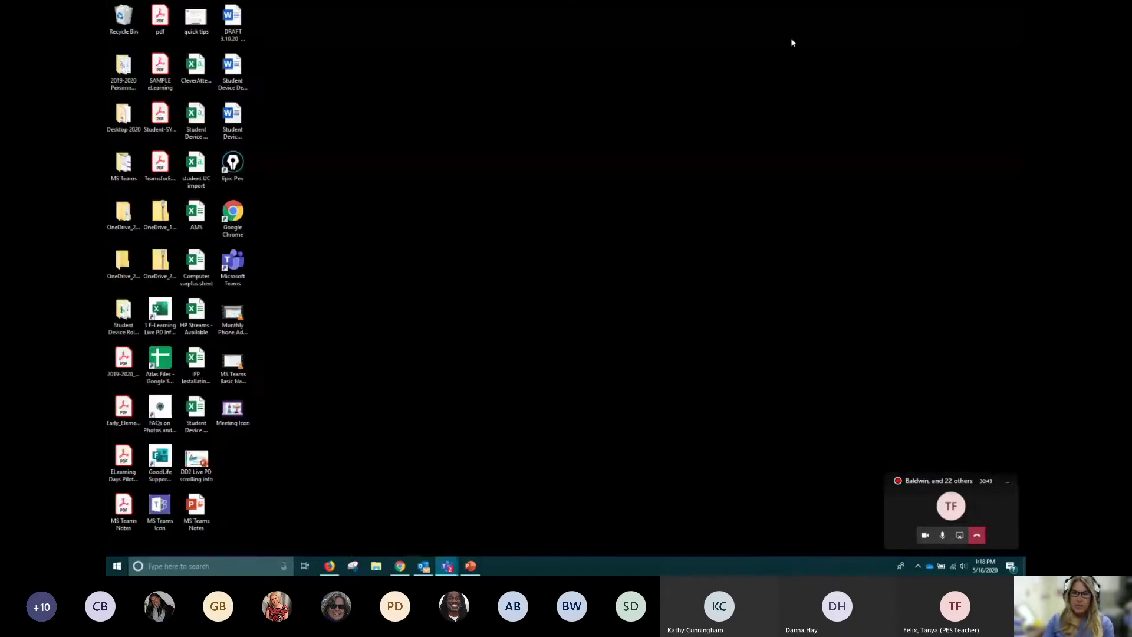
mouse_move(449, 570)
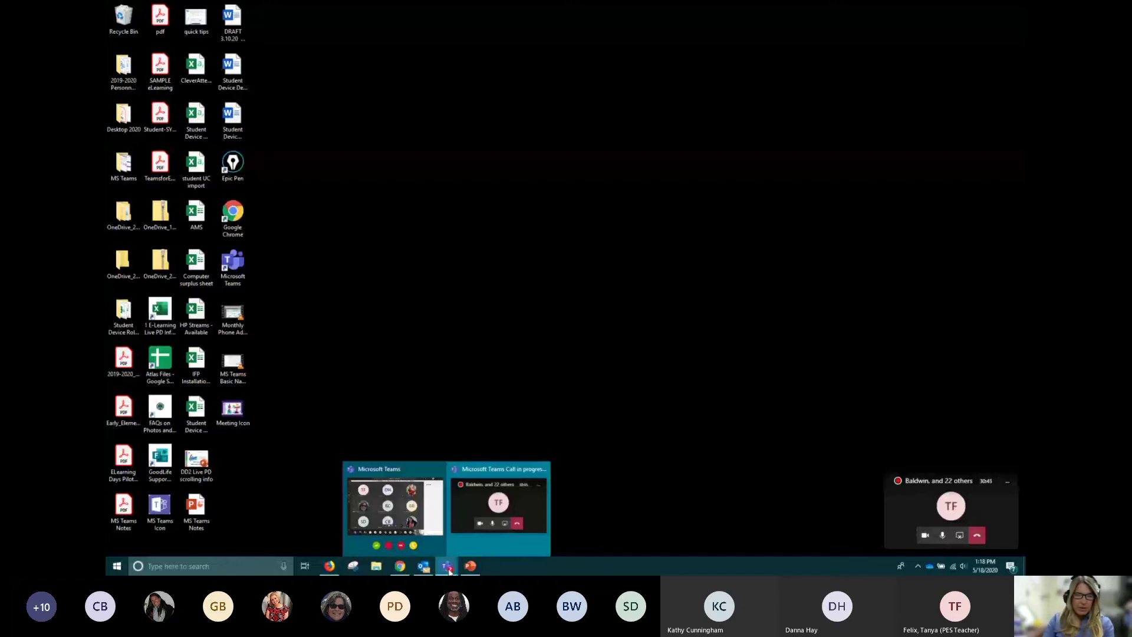
click(423, 566)
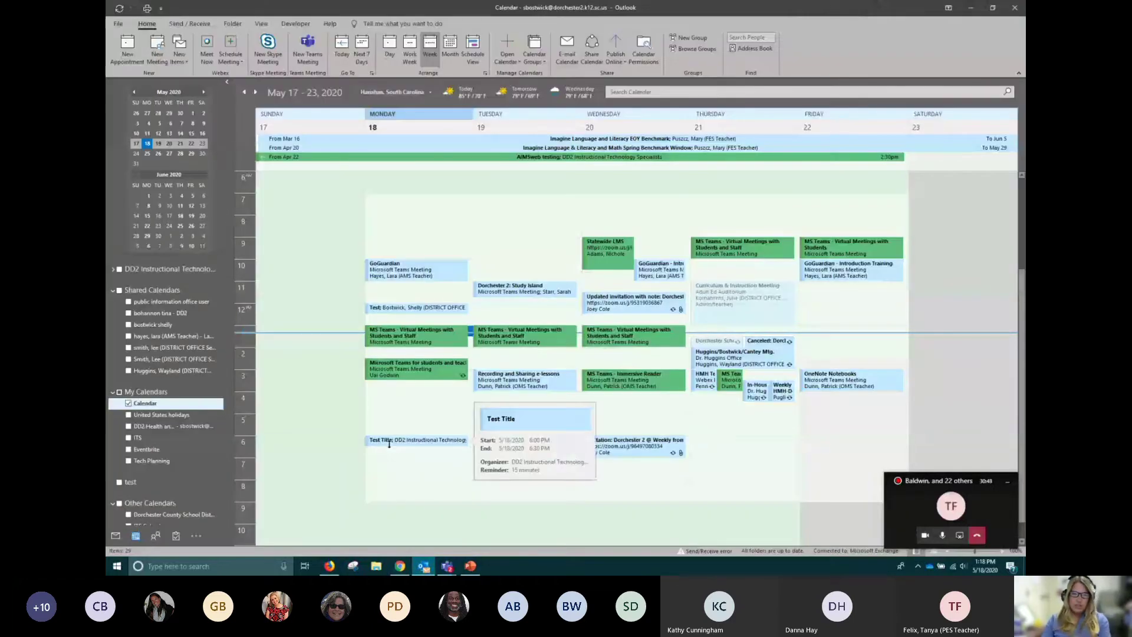
Switch back to Teams and open the Test Title meeting on Monday, May 18 from the calendar.
mouse_move(447, 566)
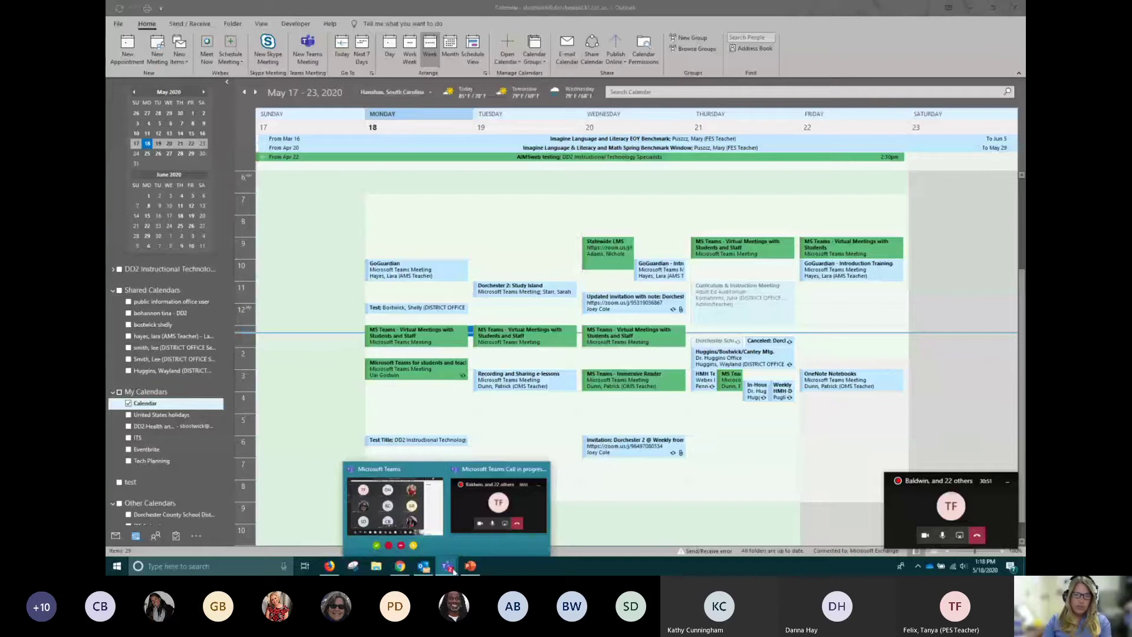
click(412, 509)
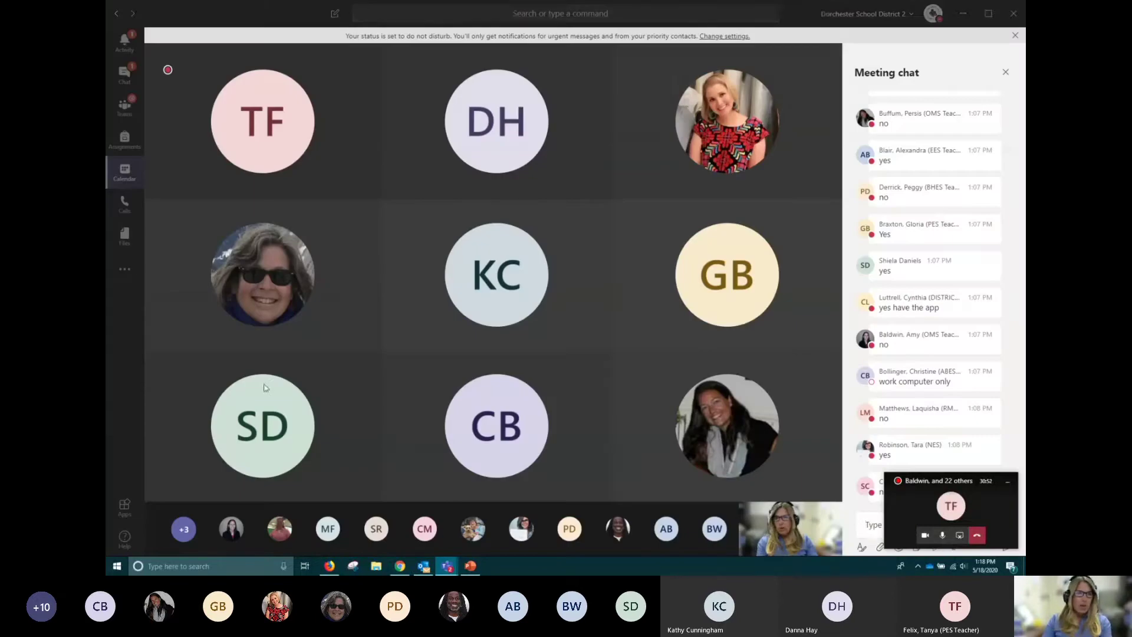
click(117, 172)
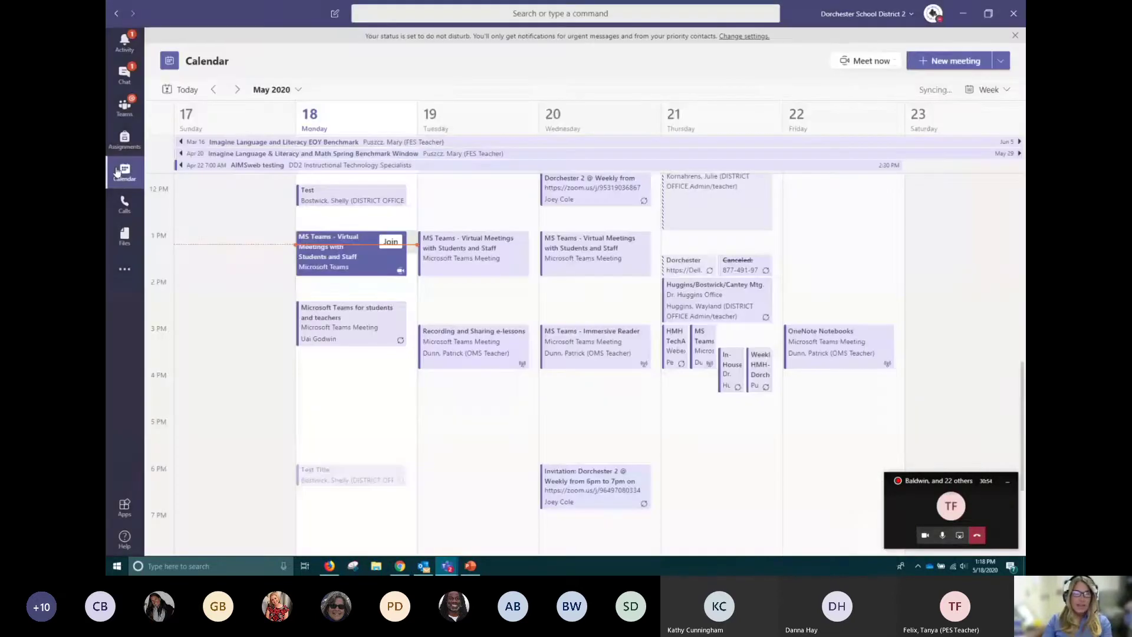
click(333, 477)
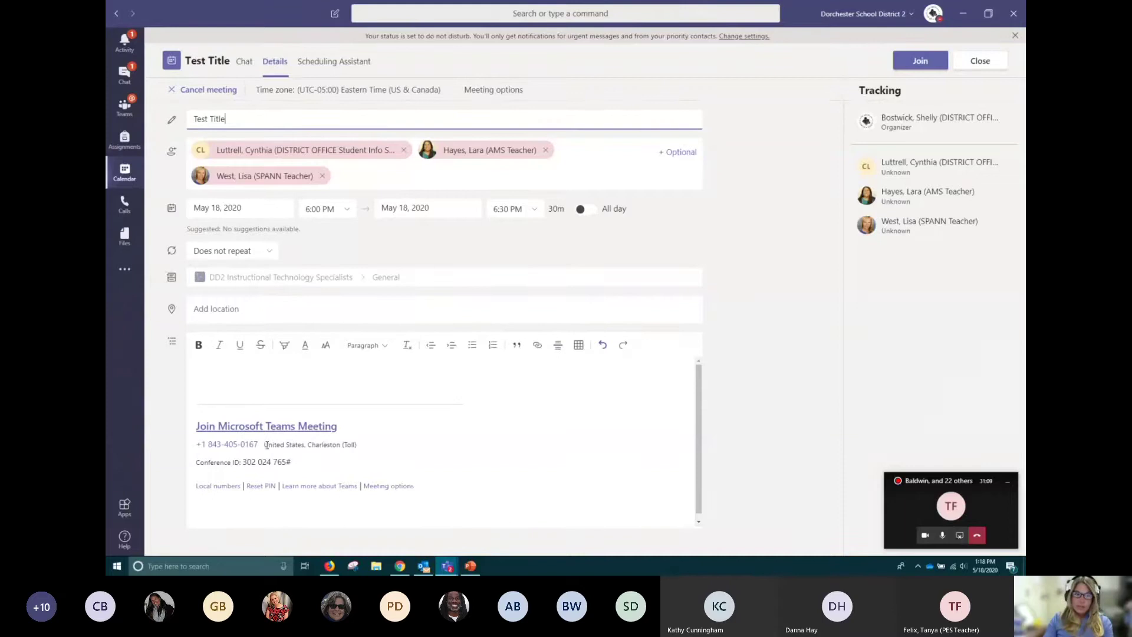
Highlight the join information in the Test Title meeting's details and open its meeting options.
drag(195, 421, 568, 479)
click(569, 479)
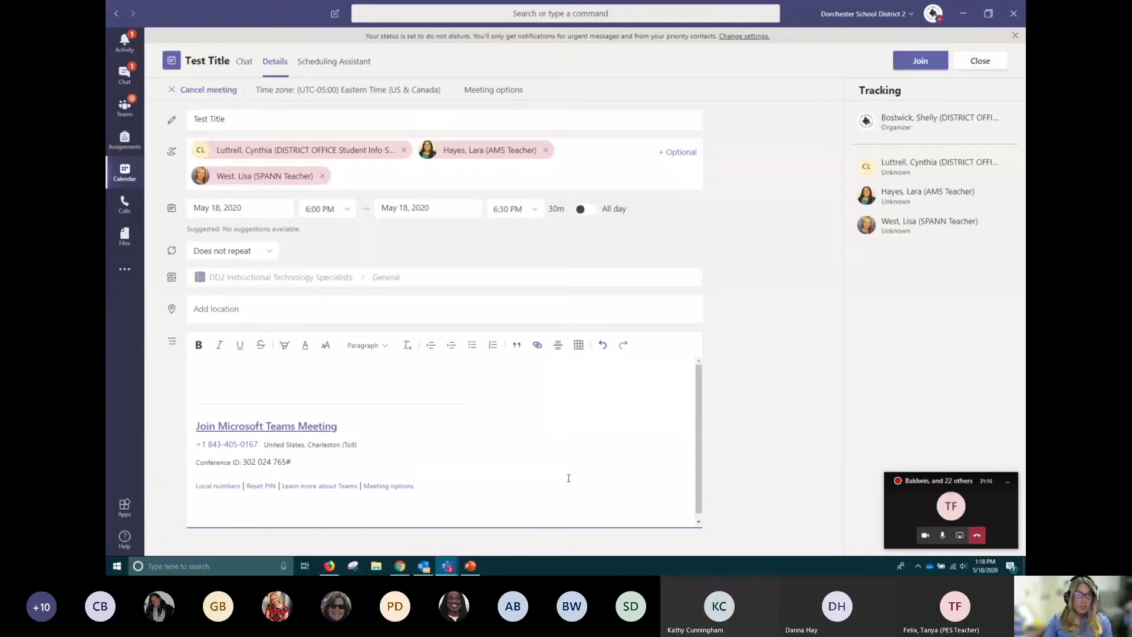
click(485, 90)
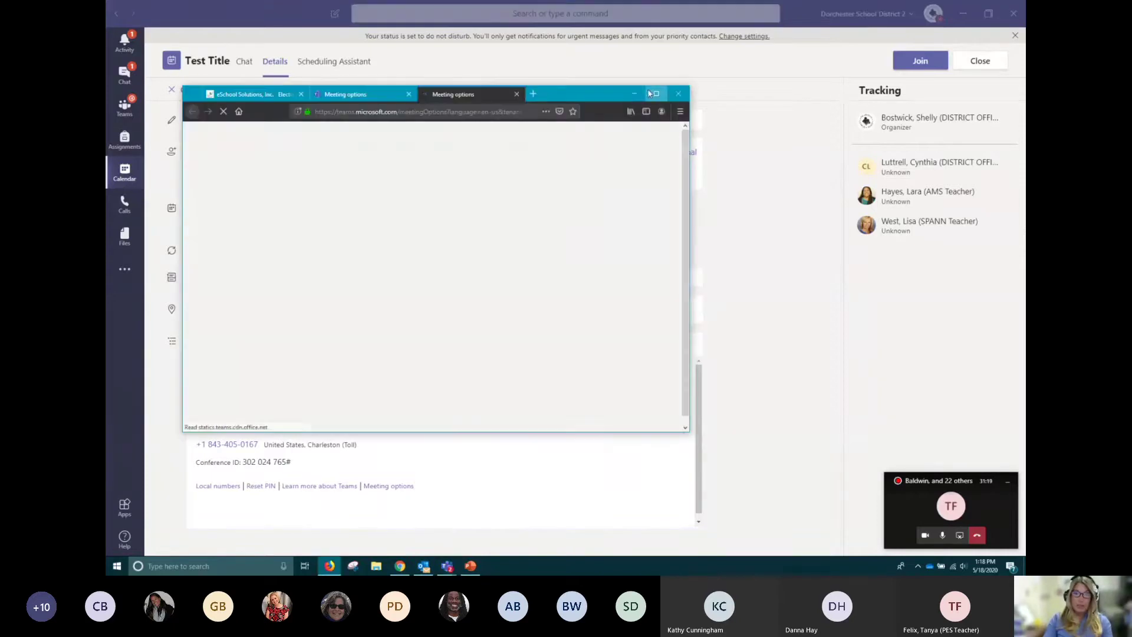
Maximize the Test Title meeting options window and enlarge the page to 150%.
click(678, 93)
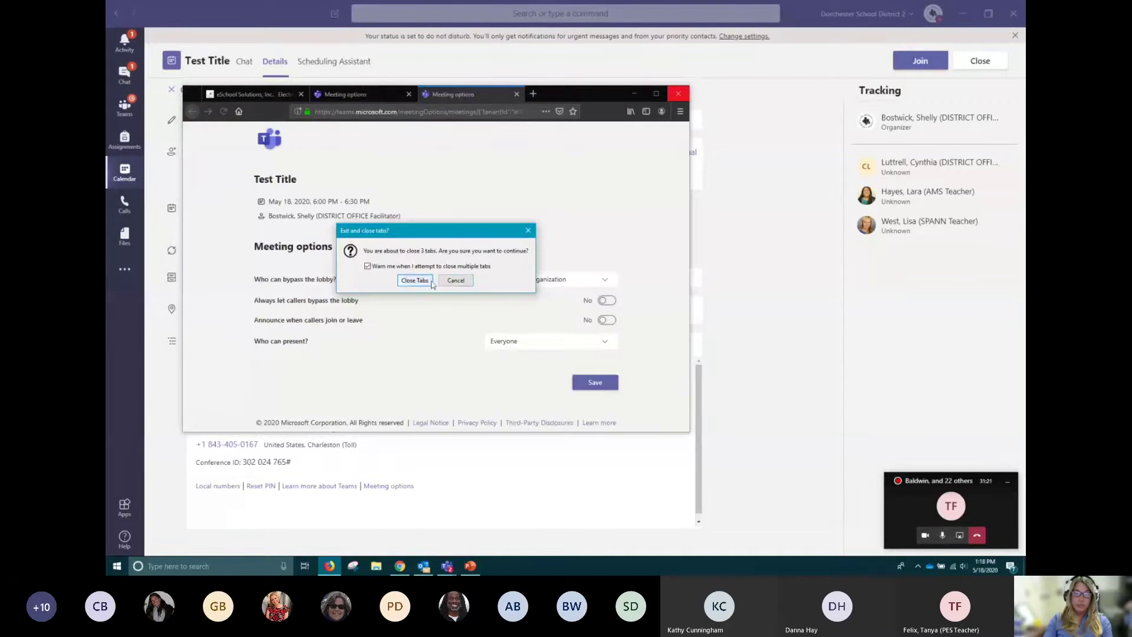
click(534, 229)
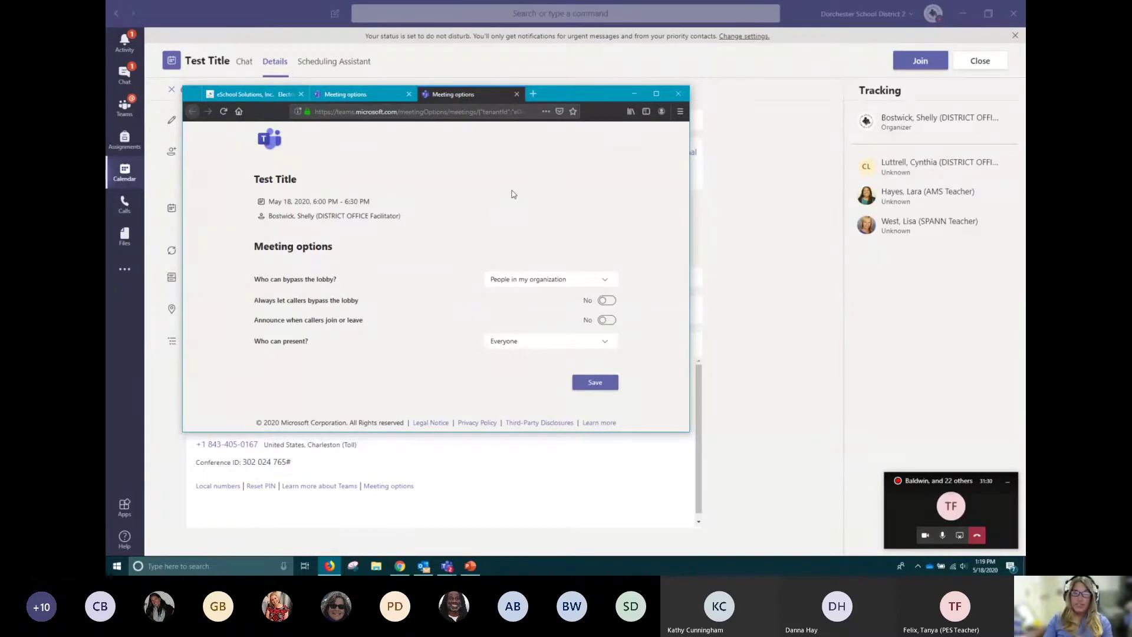
click(656, 94)
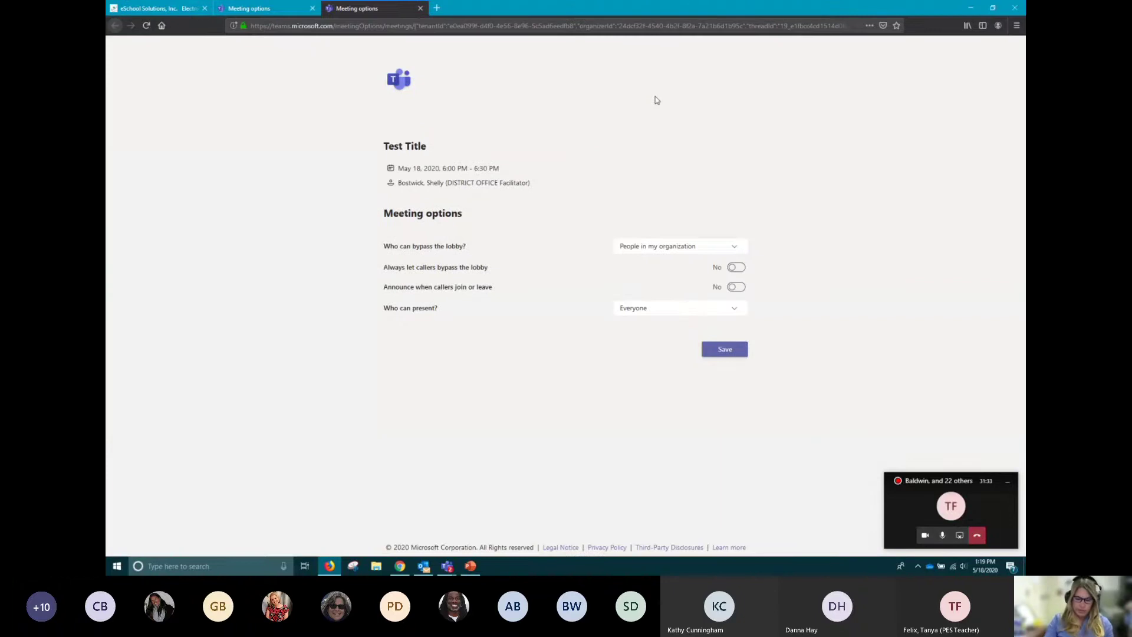
key(ctrl+plus)
key(ctrl+plus)
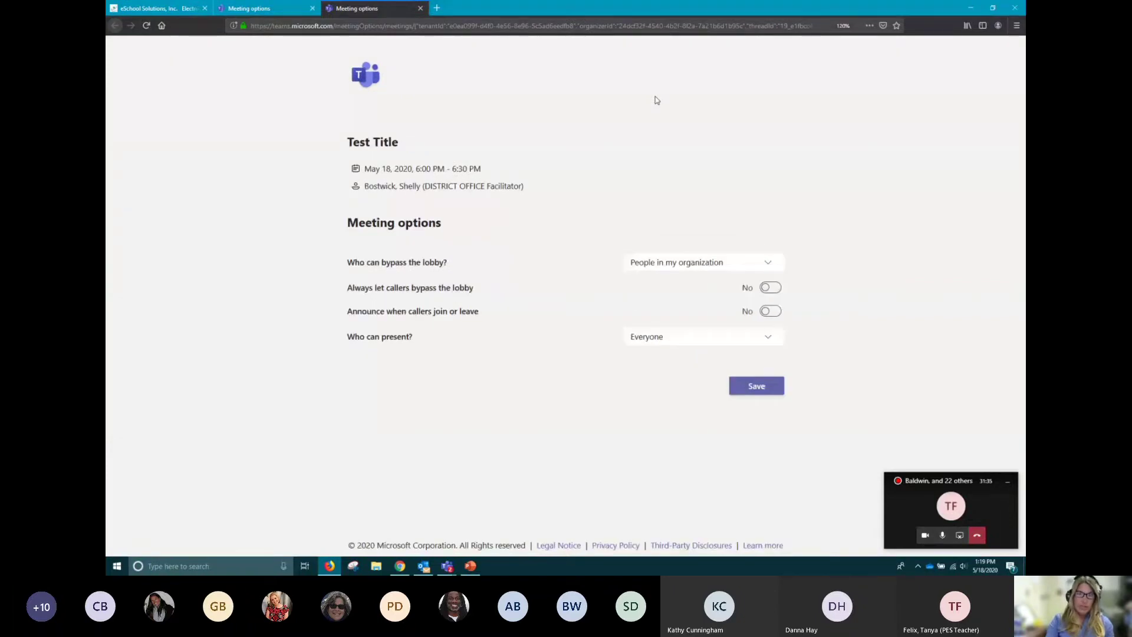
key(ctrl+plus)
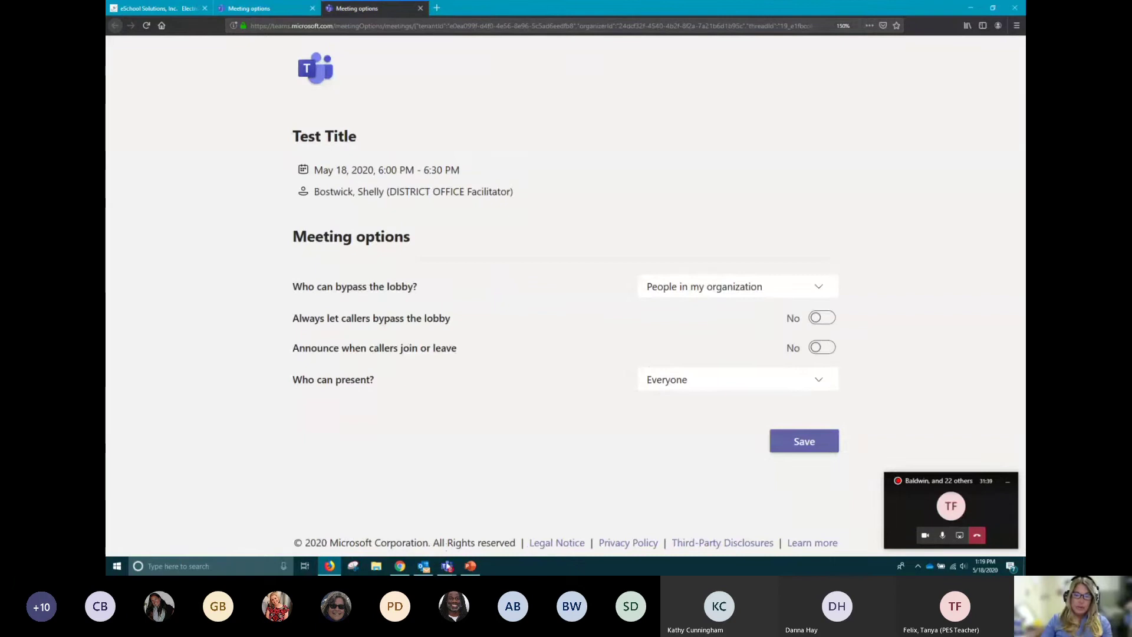
Switch to Teams to check the Test Title meeting details, and minimize it to return to the meeting options page.
click(447, 566)
click(436, 518)
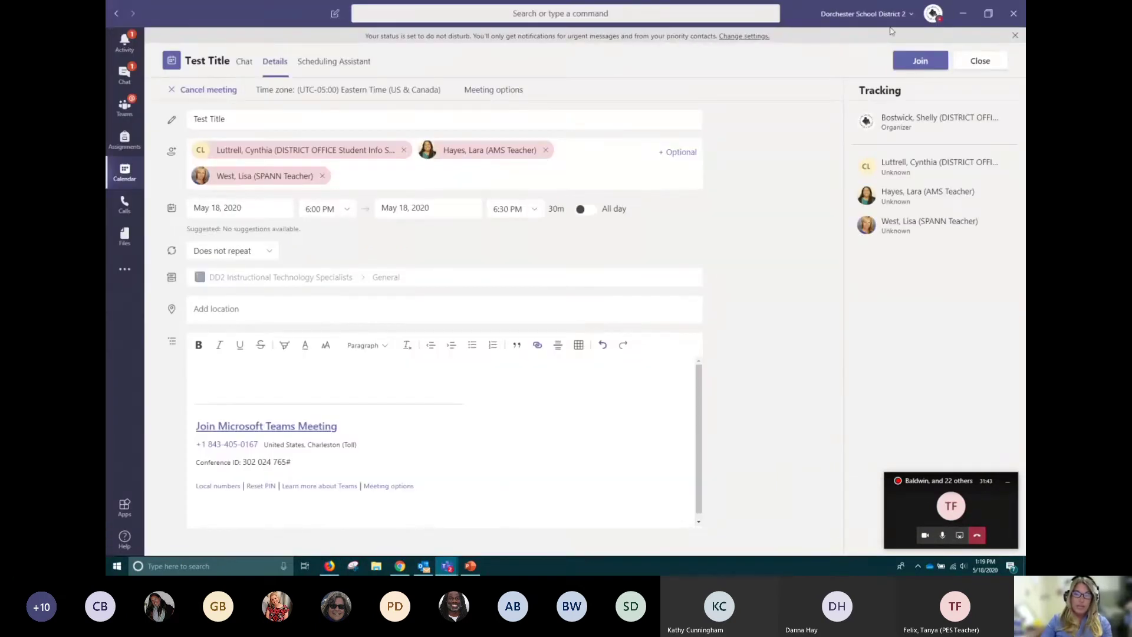
click(962, 13)
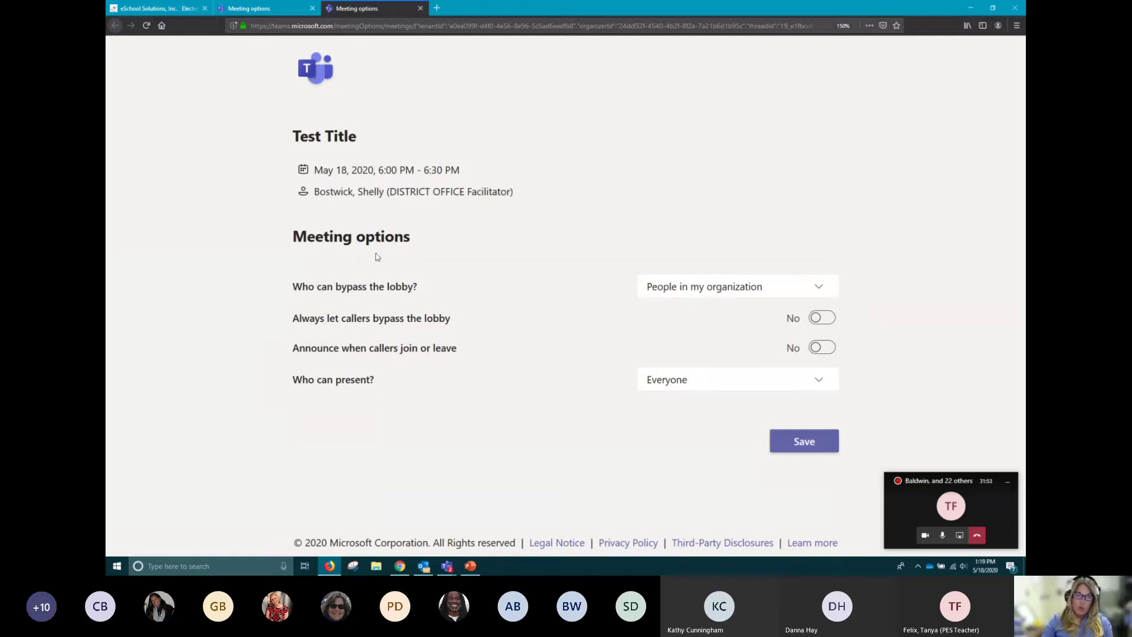
Review the choices for who can bypass the lobby, keeping People in my organization.
click(768, 295)
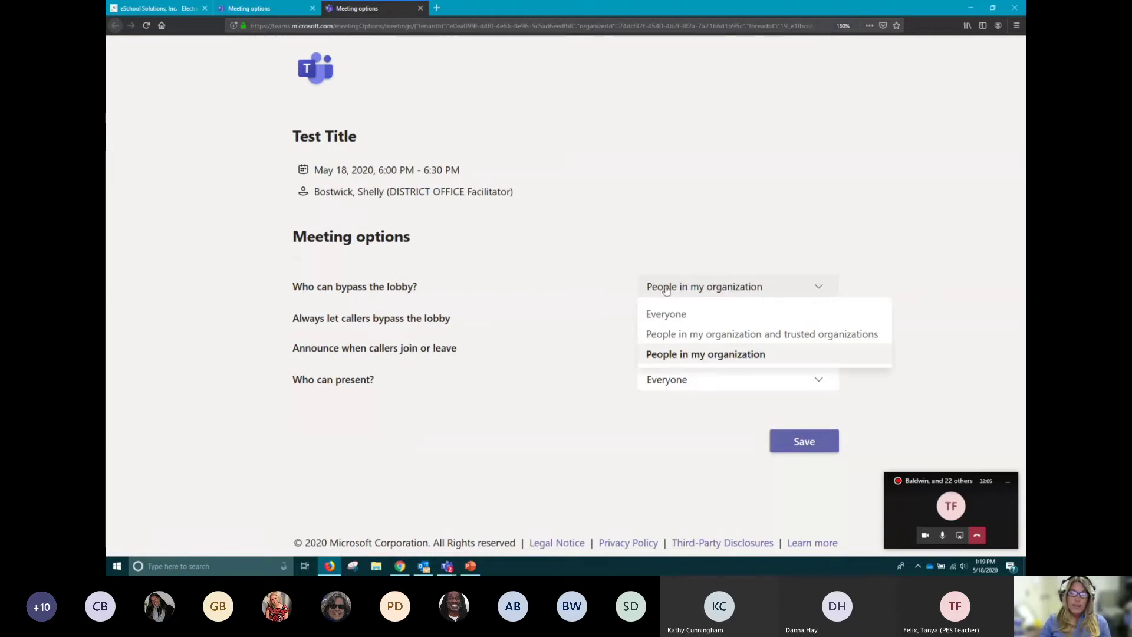
click(790, 291)
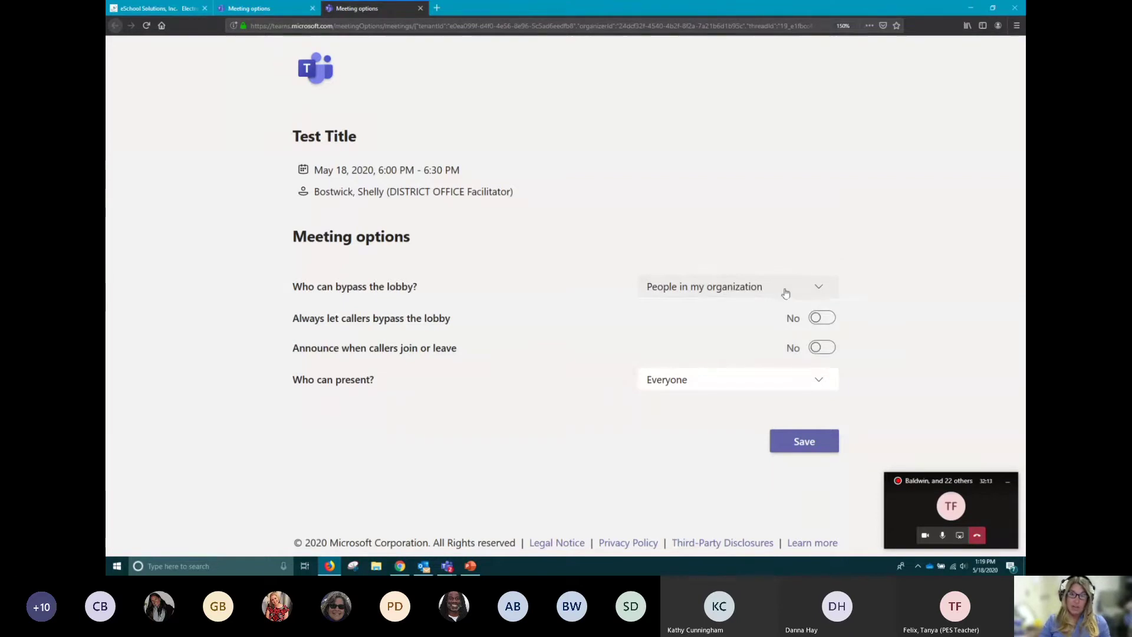
click(786, 293)
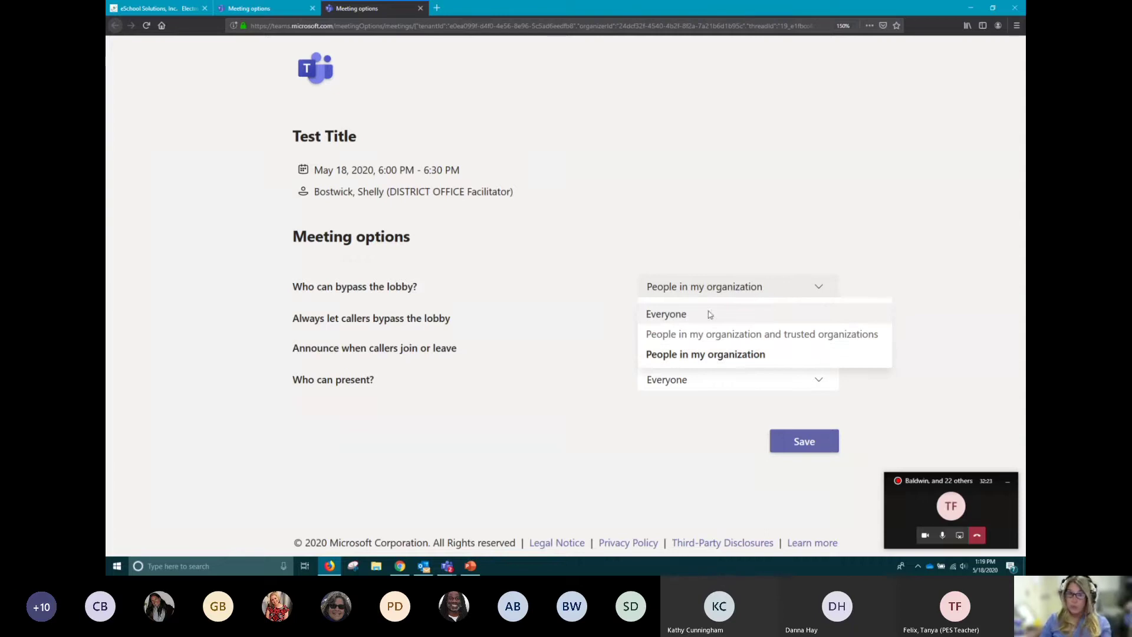
click(761, 217)
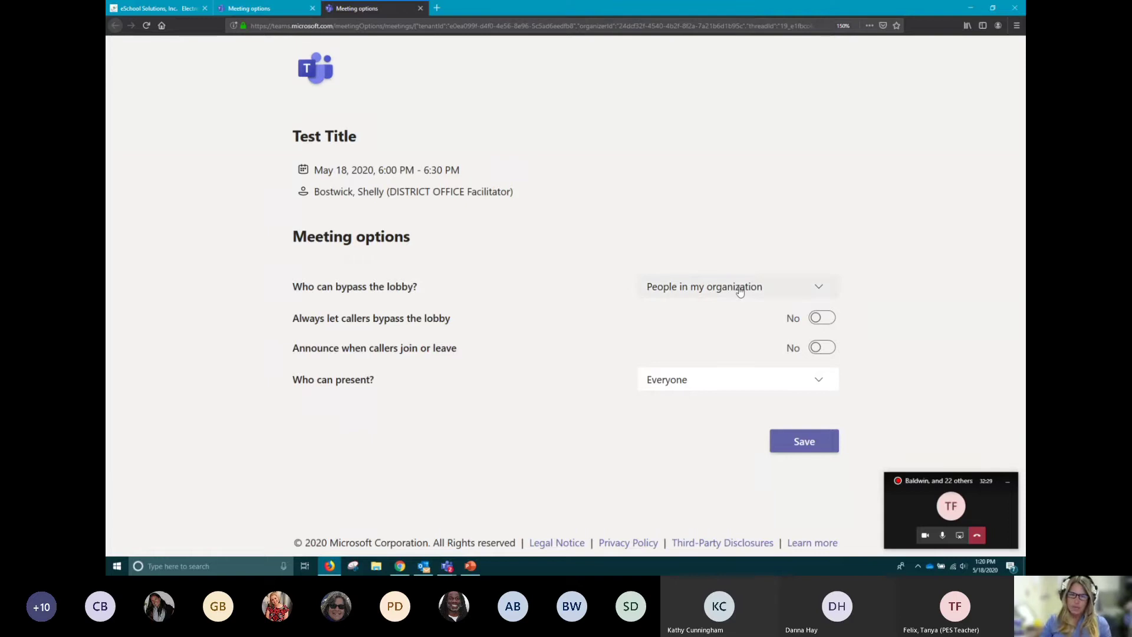
click(701, 288)
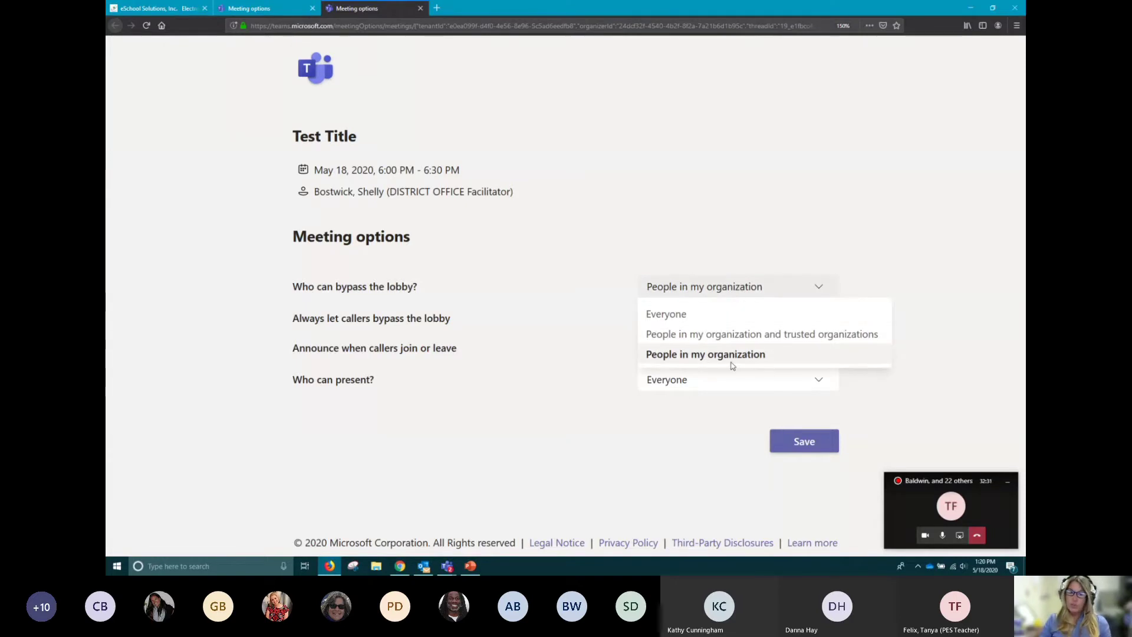
click(768, 362)
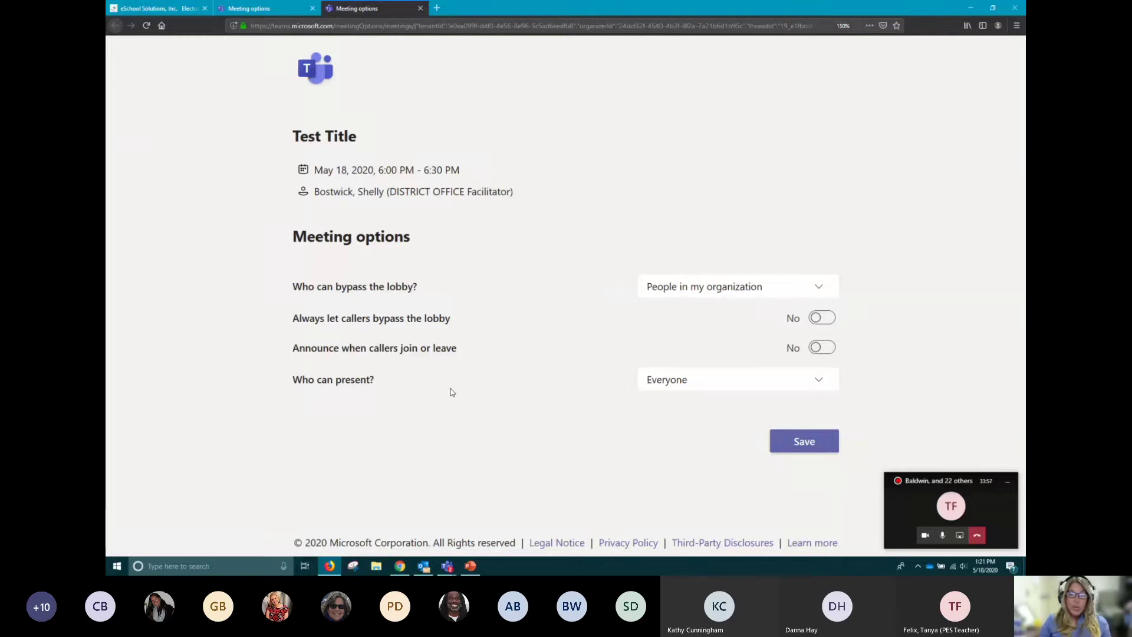
Set who can present in the Test Title meeting to Only me.
click(768, 383)
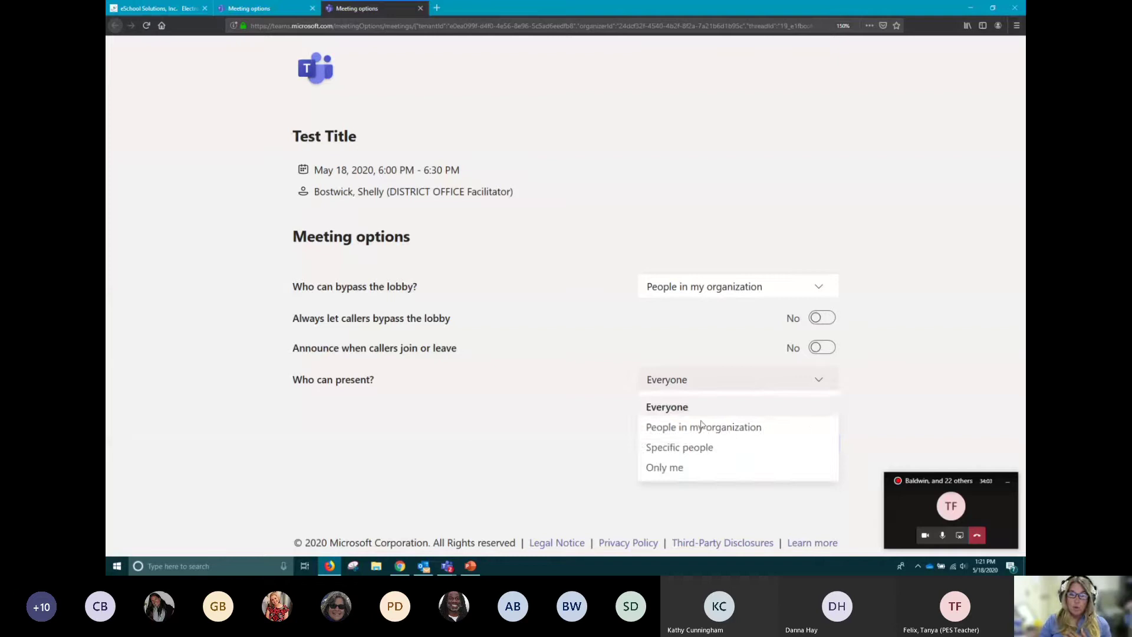
click(666, 468)
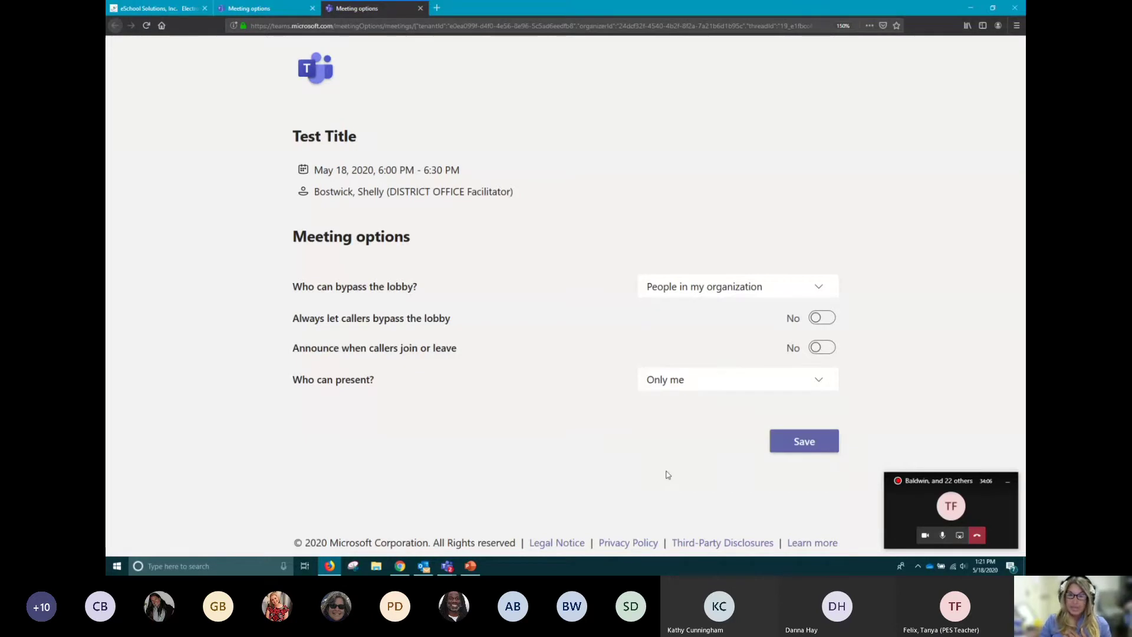
click(721, 390)
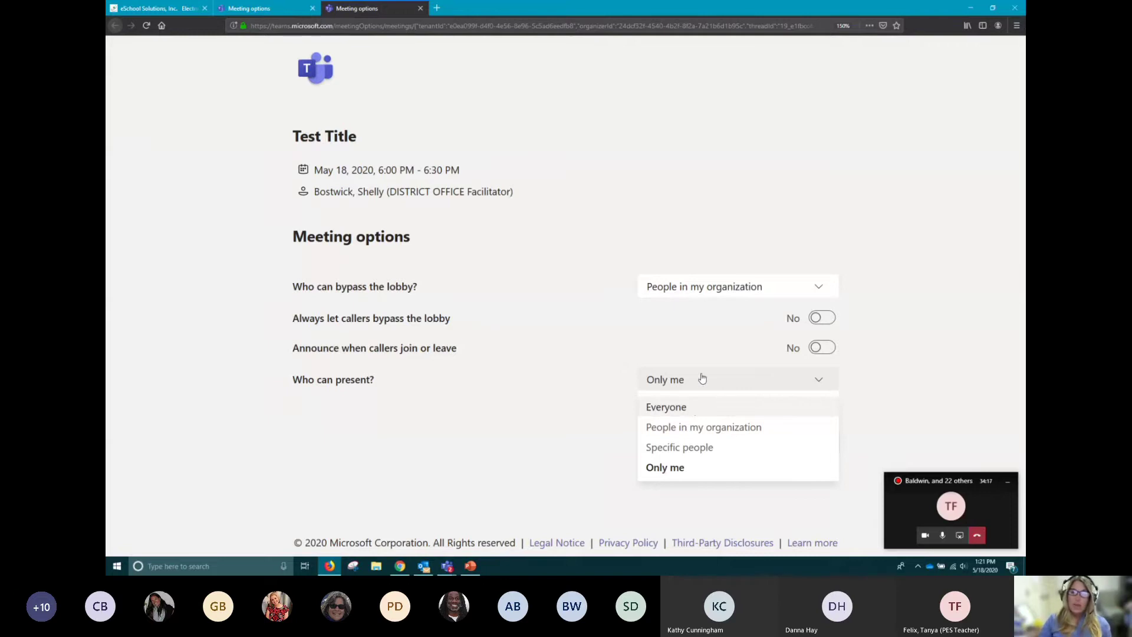
click(703, 386)
click(702, 386)
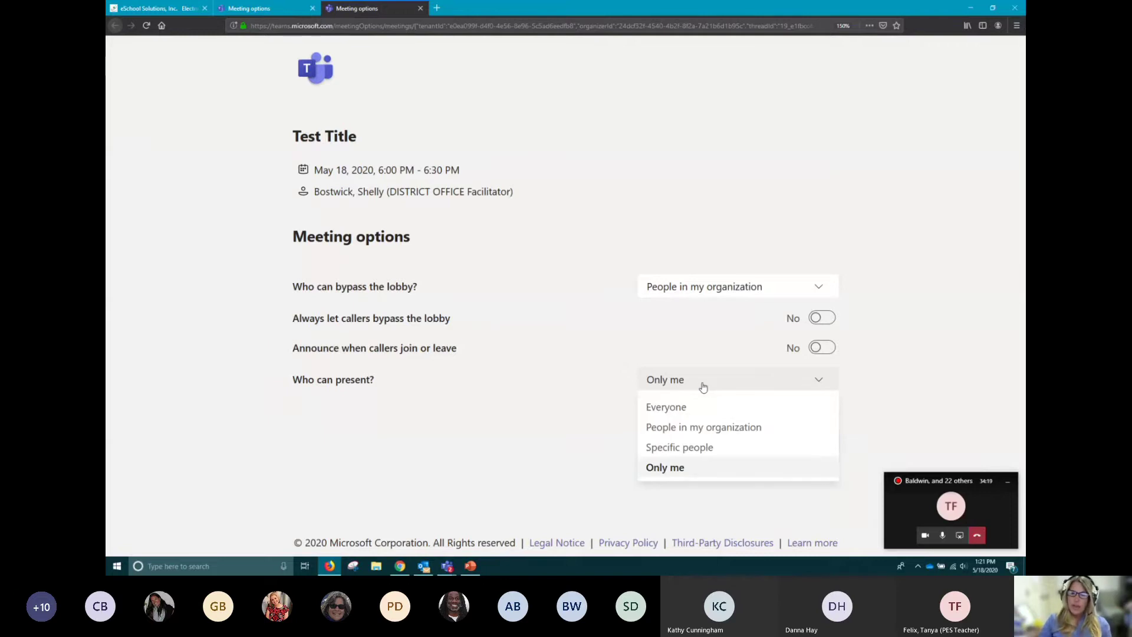
click(664, 468)
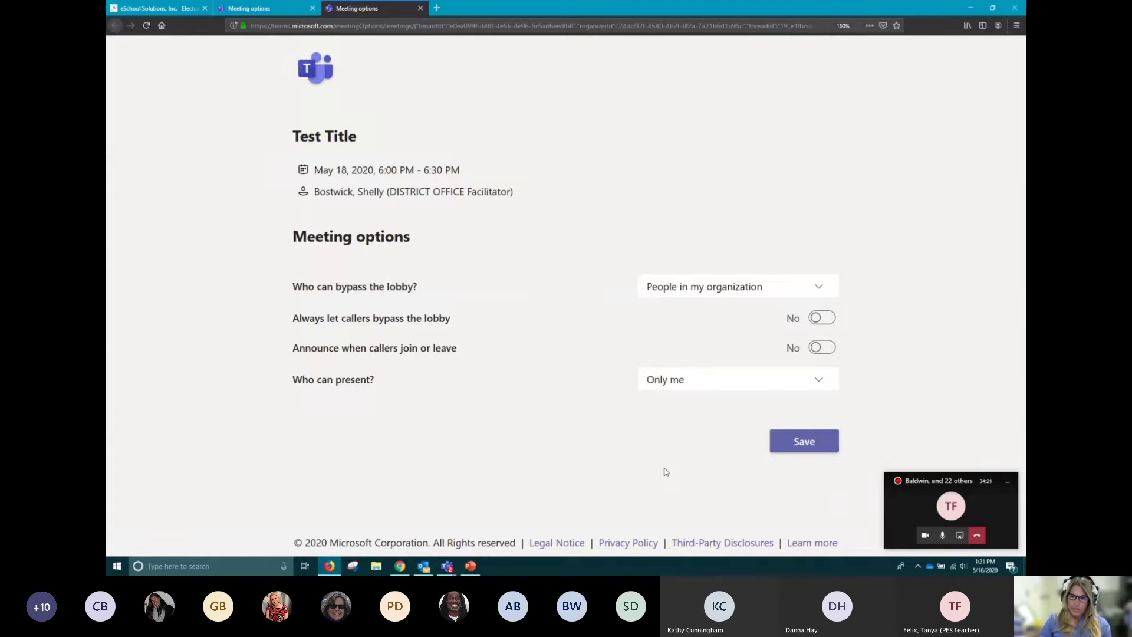
Try Specific people as the presenter choice, and switch it back to Only me.
click(694, 385)
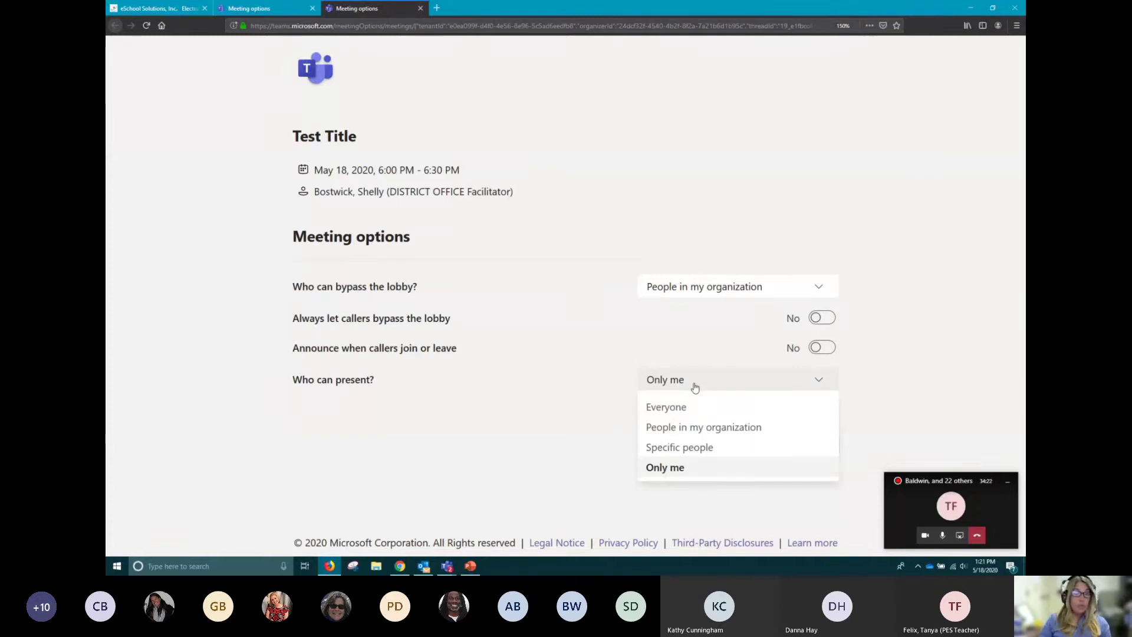
click(692, 446)
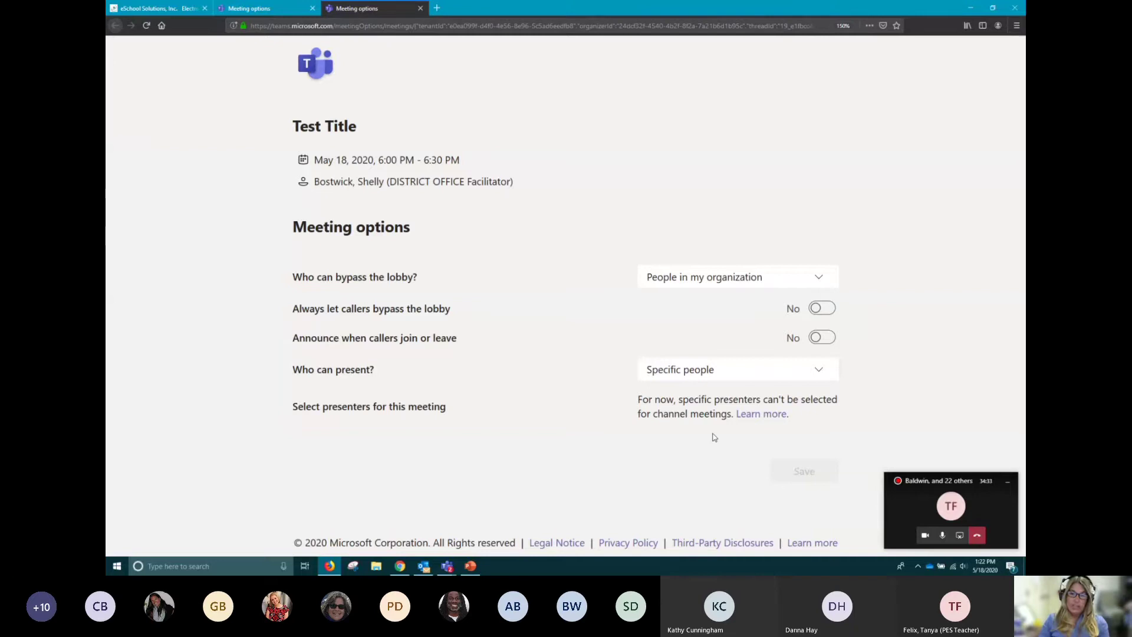
click(732, 372)
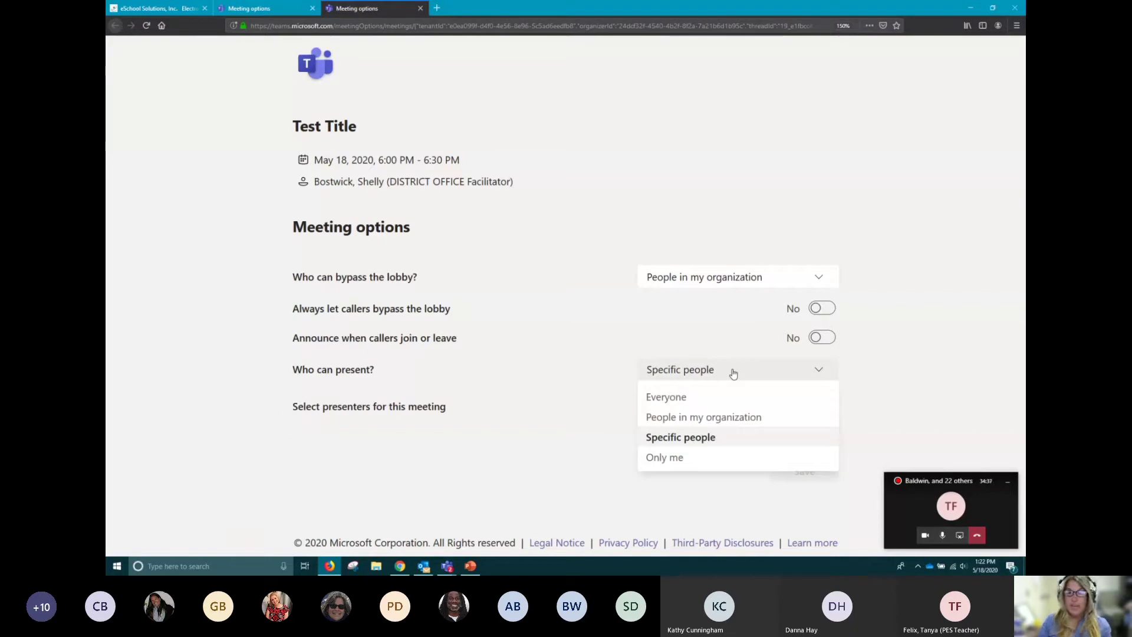
click(715, 457)
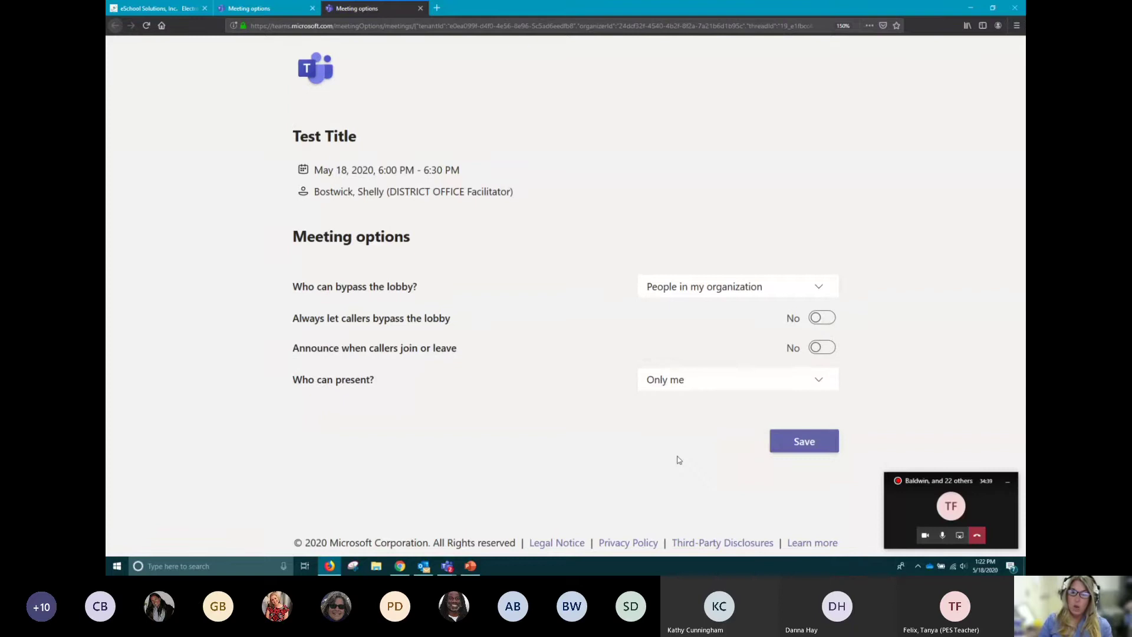
Save the Test Title meeting options and close their page.
click(772, 433)
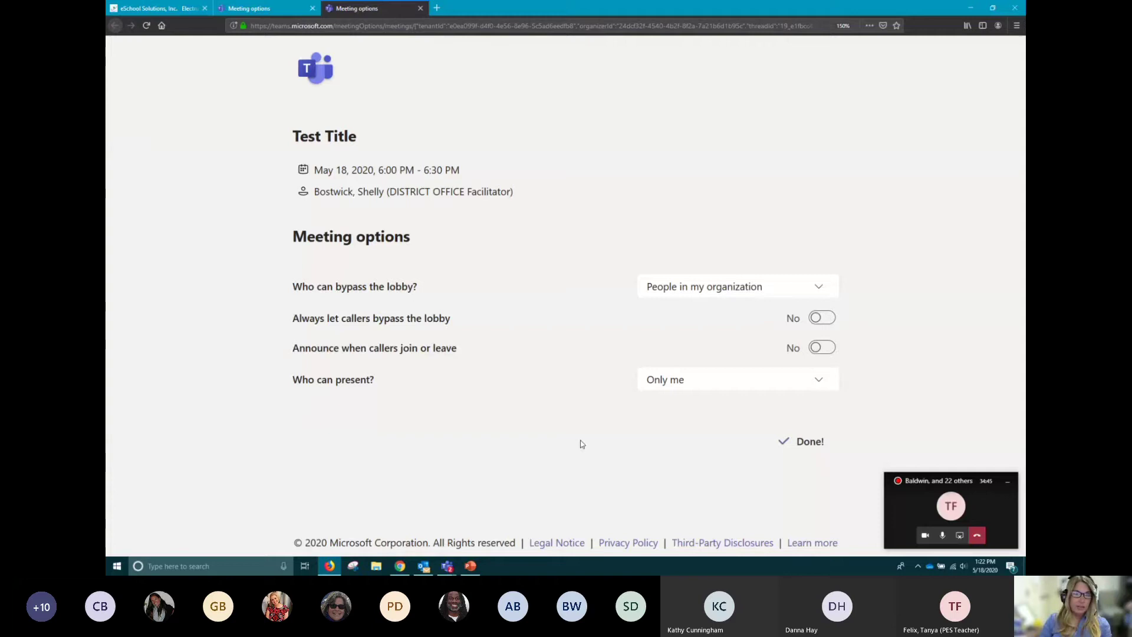
click(421, 9)
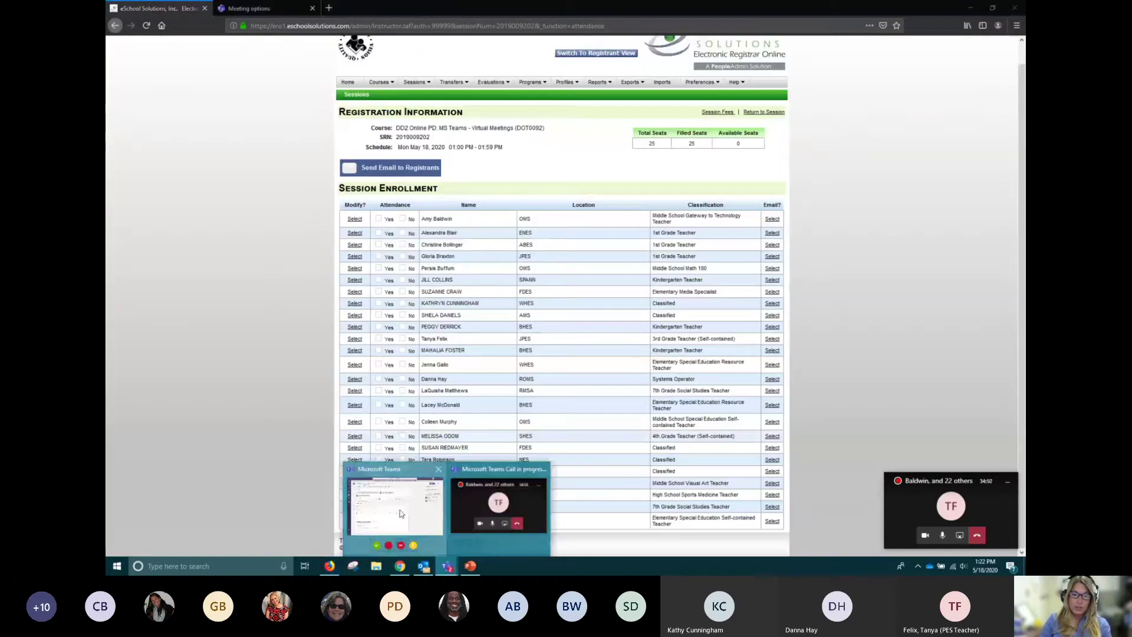
Switch back to Teams and highlight the join information and the Join Microsoft Teams Meeting link in the Test Title details.
click(516, 501)
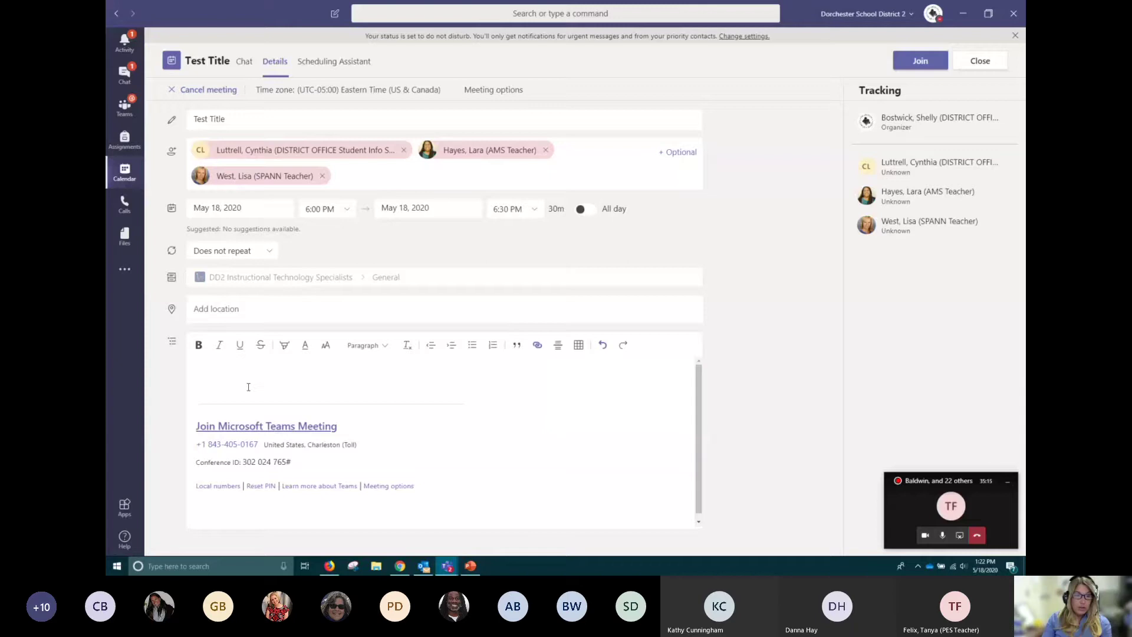
drag(430, 489, 197, 386)
click(426, 503)
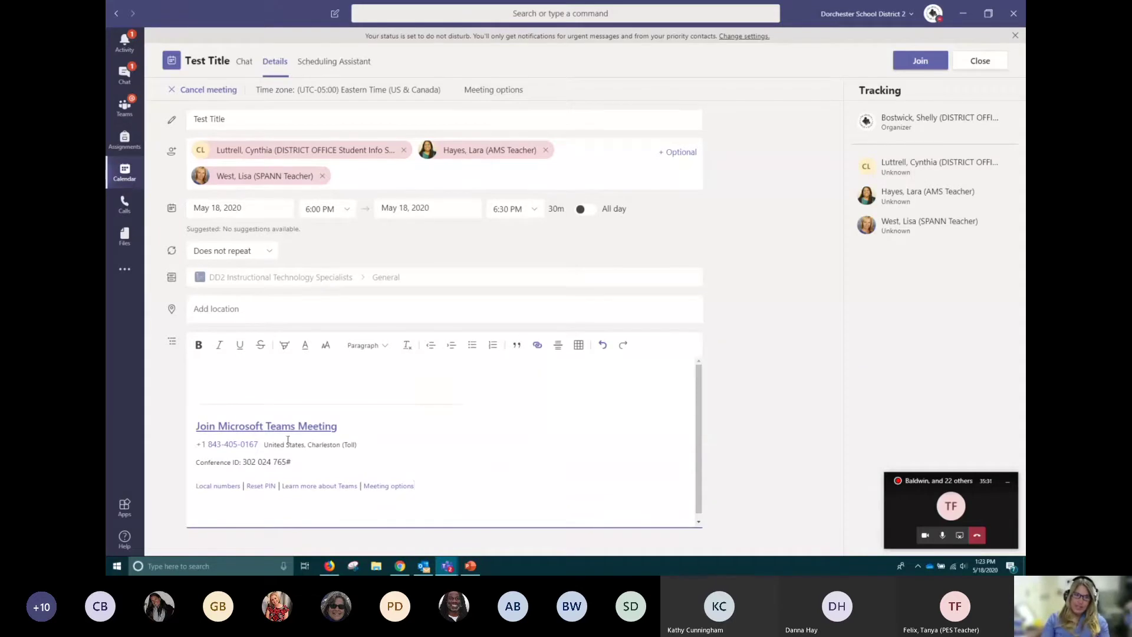
drag(359, 427, 194, 427)
click(382, 434)
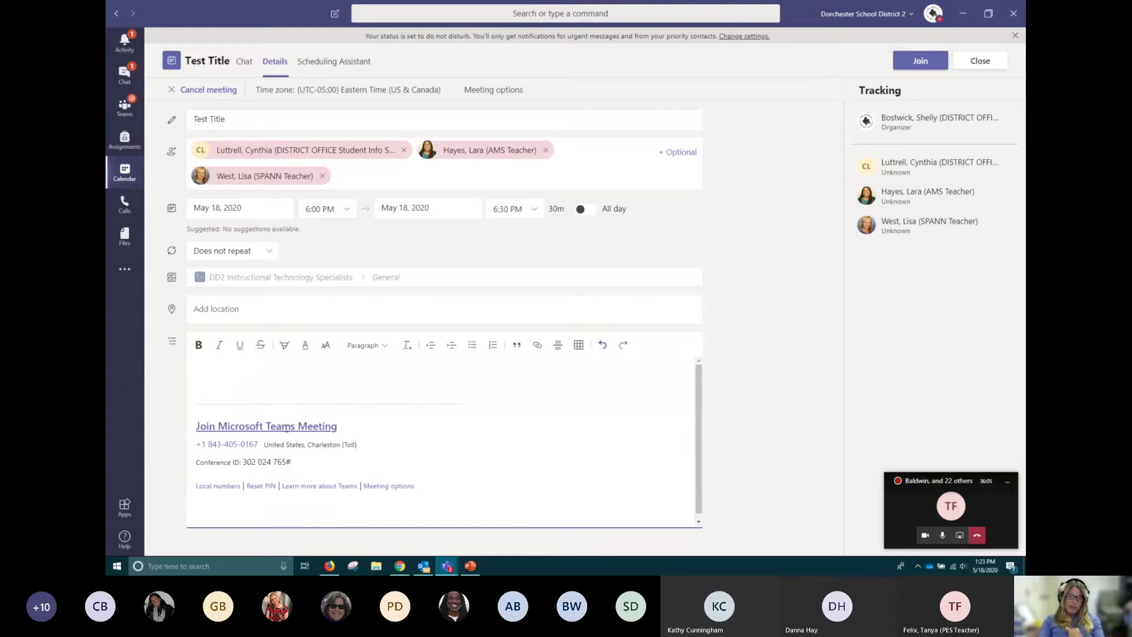
Return to the ongoing meeting, show its chat, and move the floating call window off the messages.
click(917, 508)
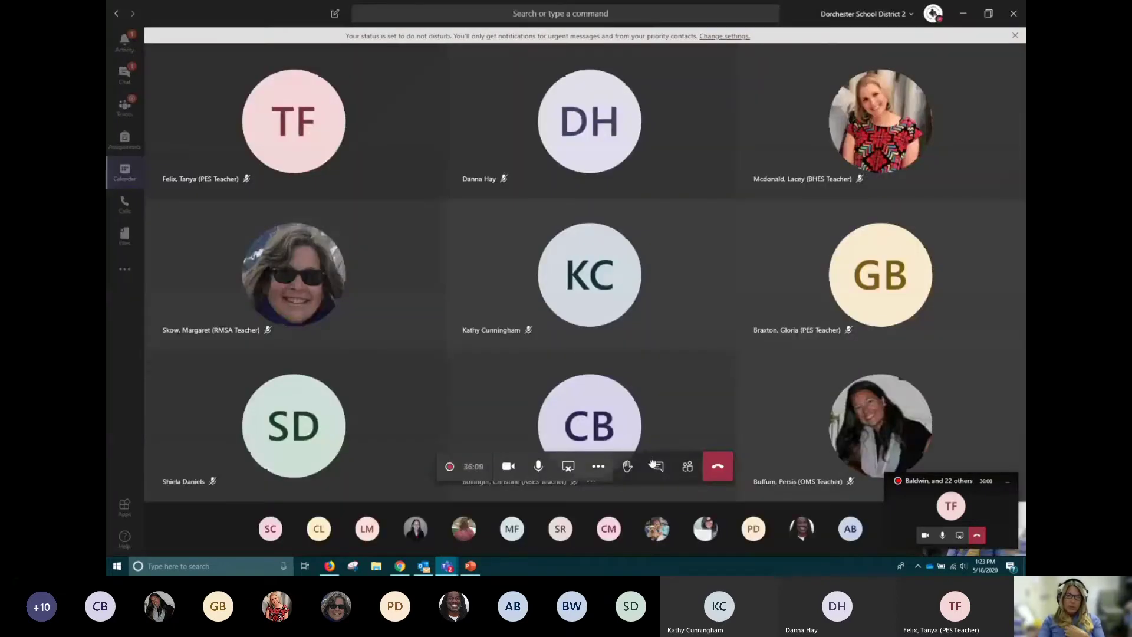
click(654, 465)
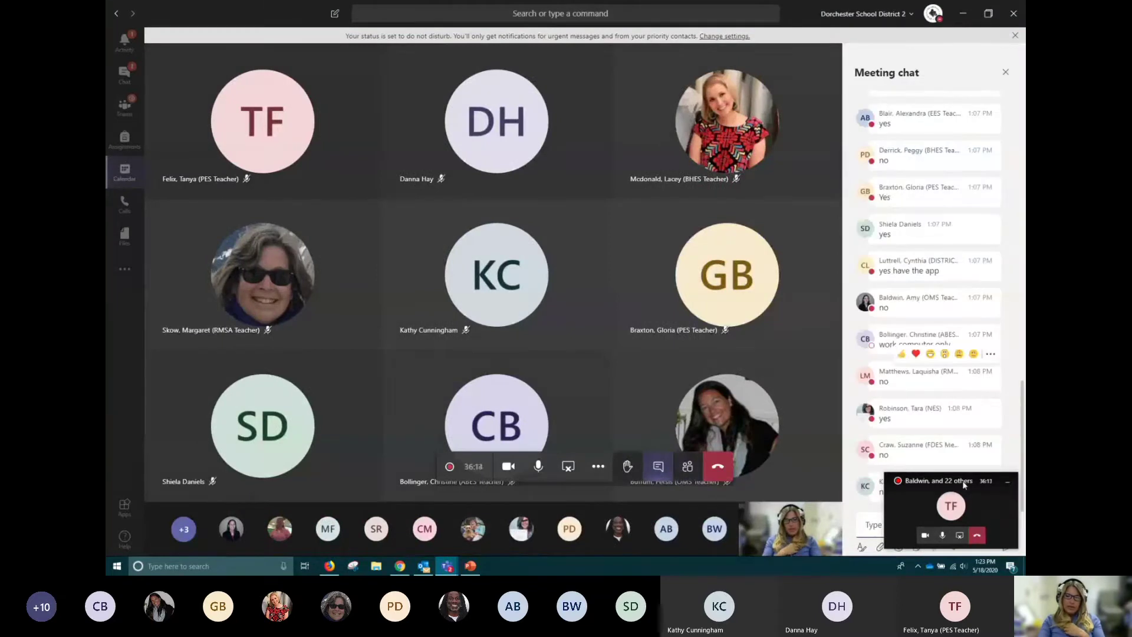
drag(965, 484, 922, 535)
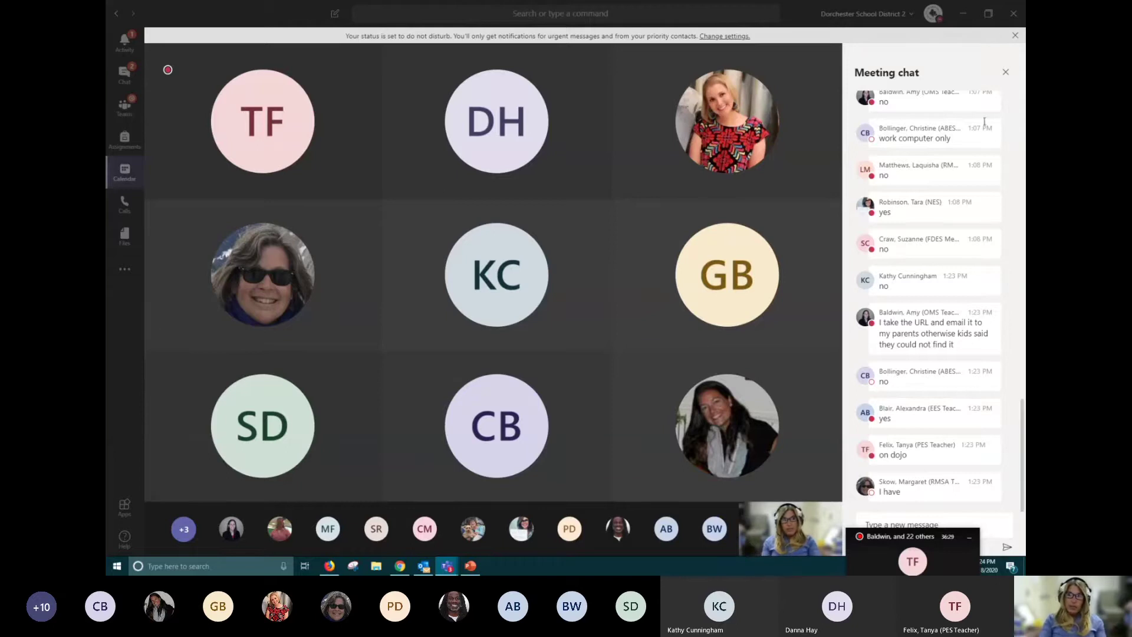
Minimize the Teams, browser and Outlook windows, and reopen Teams at its calendar.
click(965, 14)
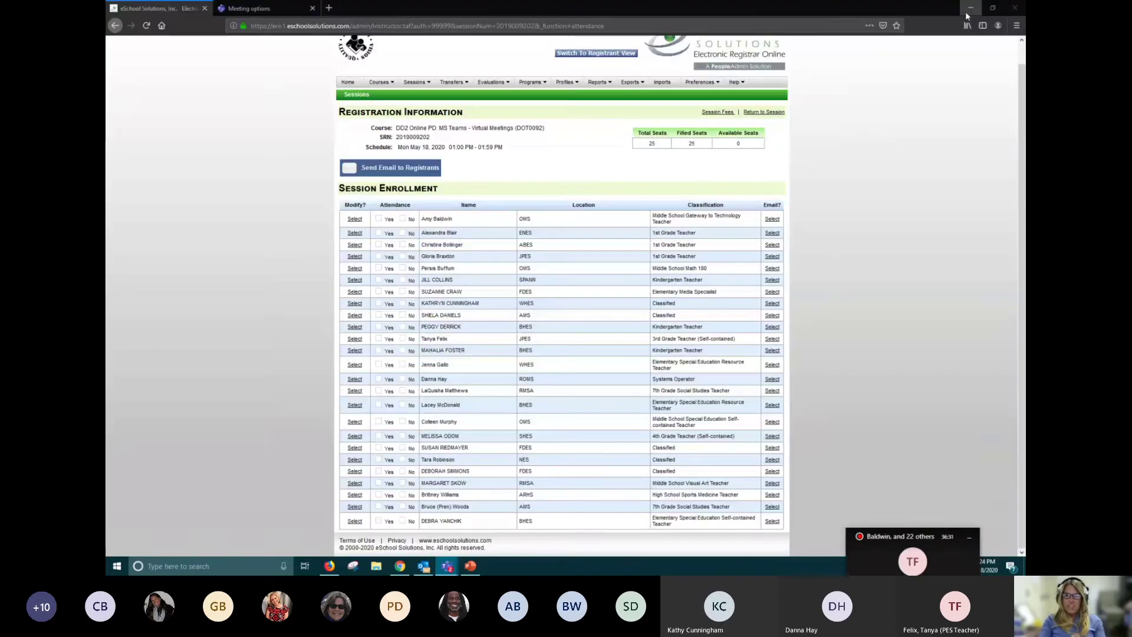
click(964, 12)
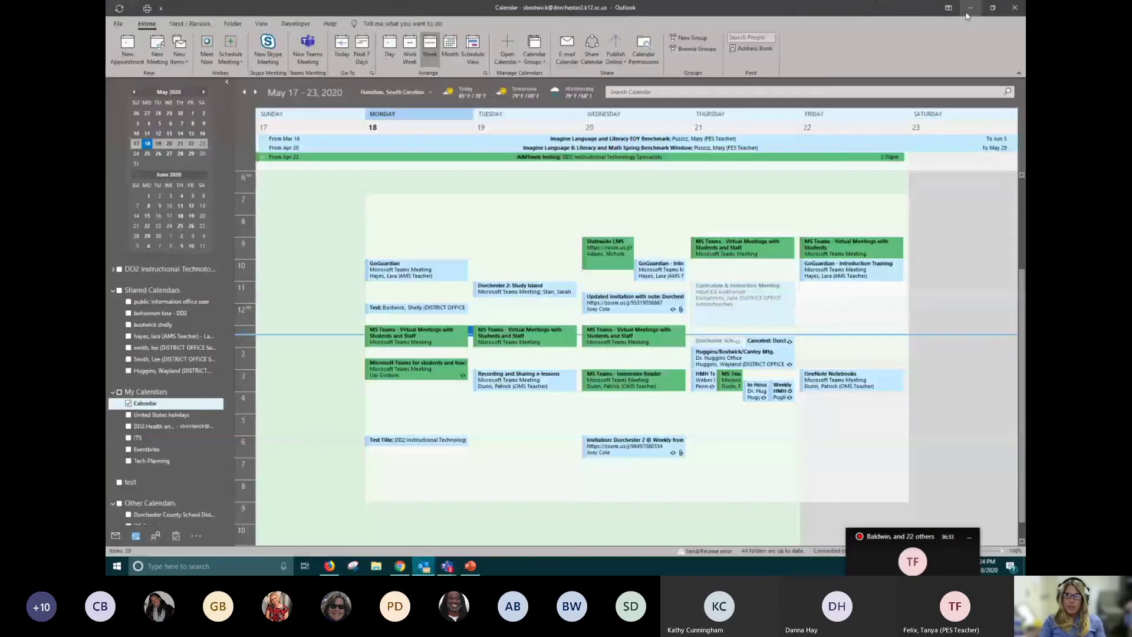
click(965, 12)
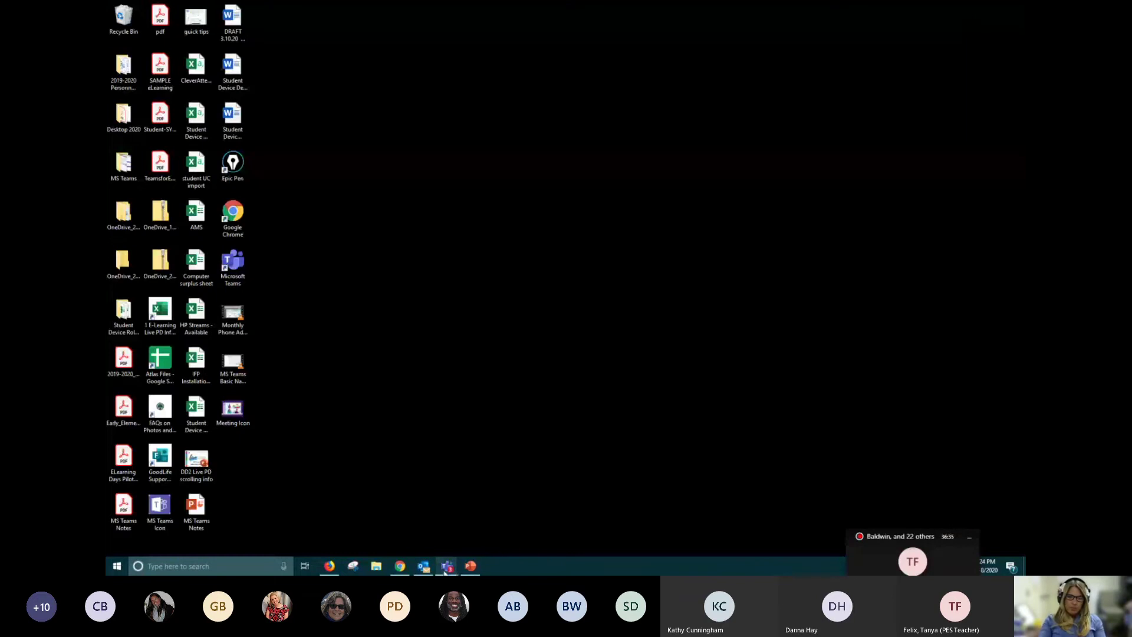
mouse_move(447, 567)
click(395, 506)
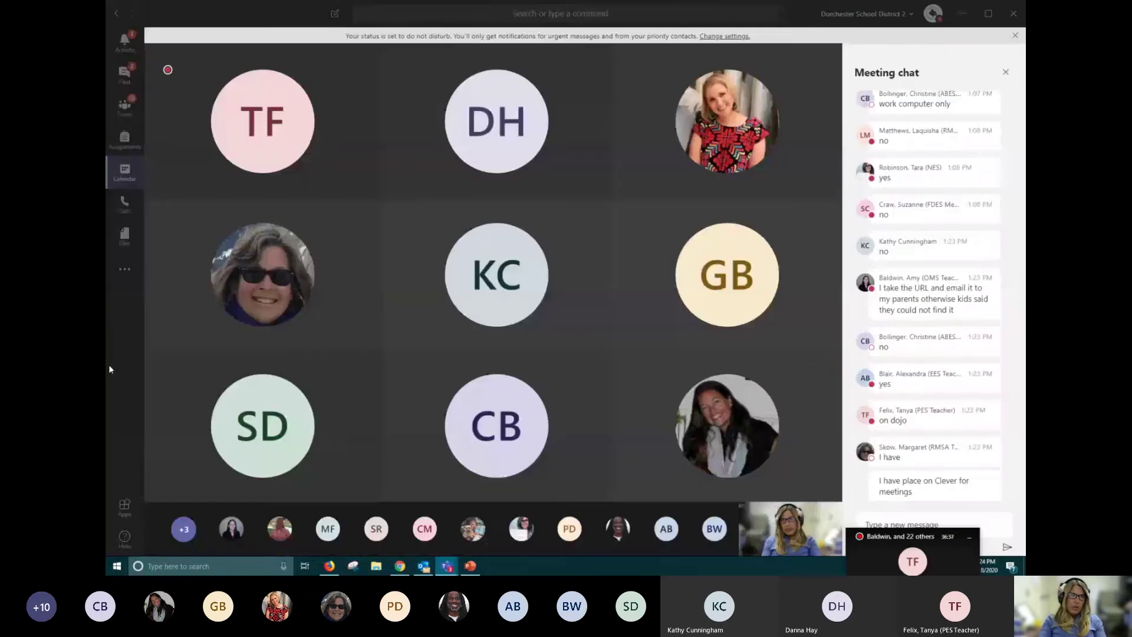
click(122, 178)
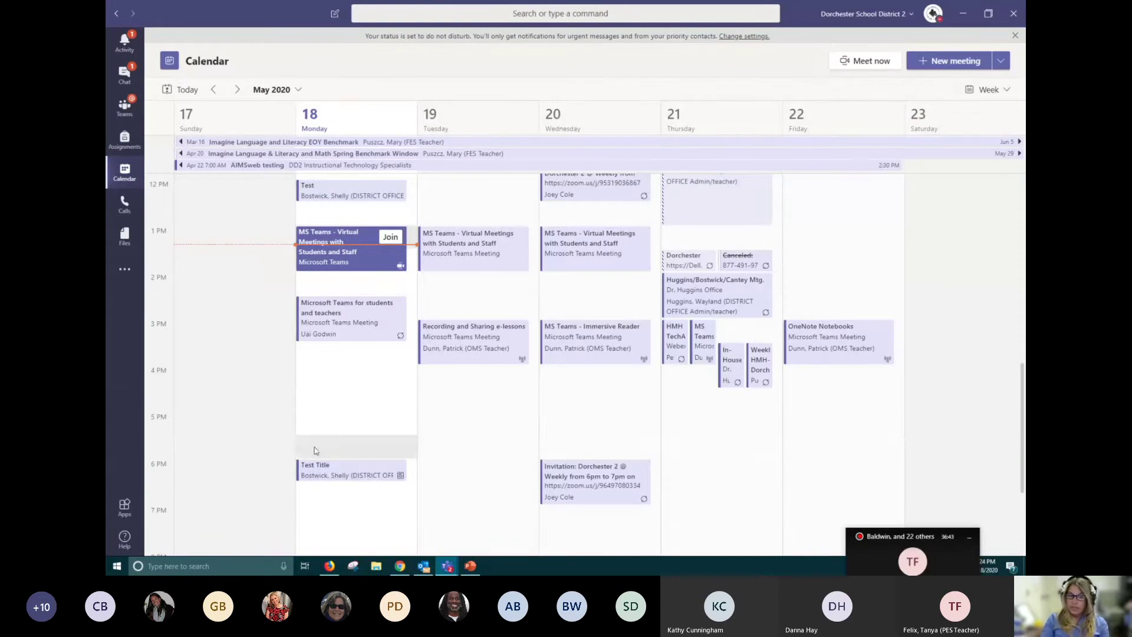
Open the Test Title meeting scheduled for Monday, May 18 at 6:00 PM and copy its Join Microsoft Teams Meeting link.
click(325, 475)
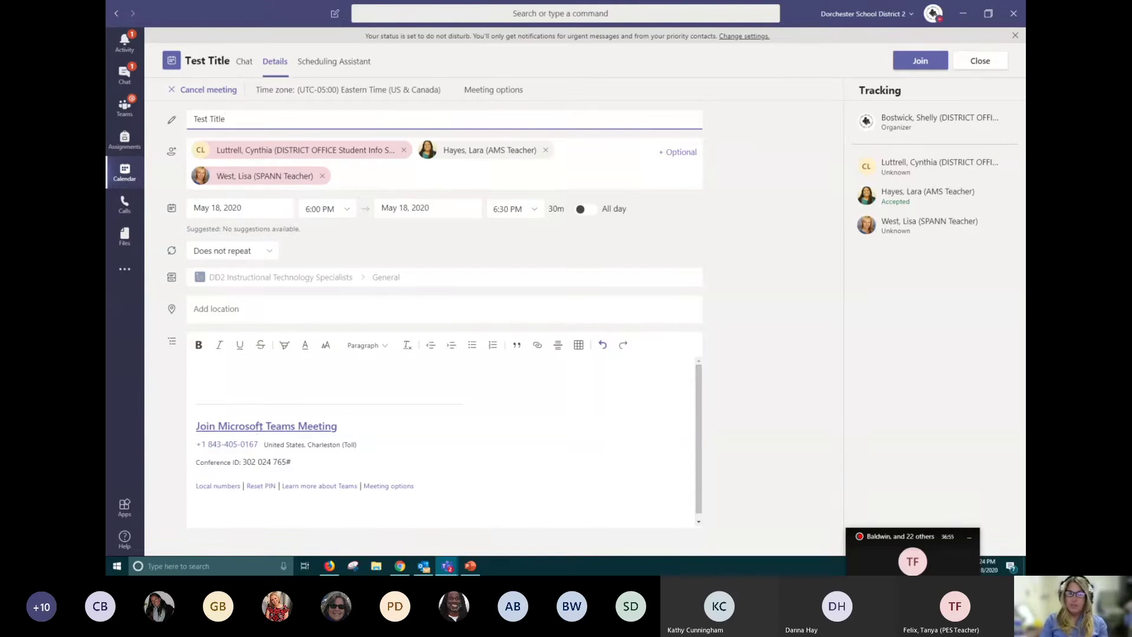
click(284, 429)
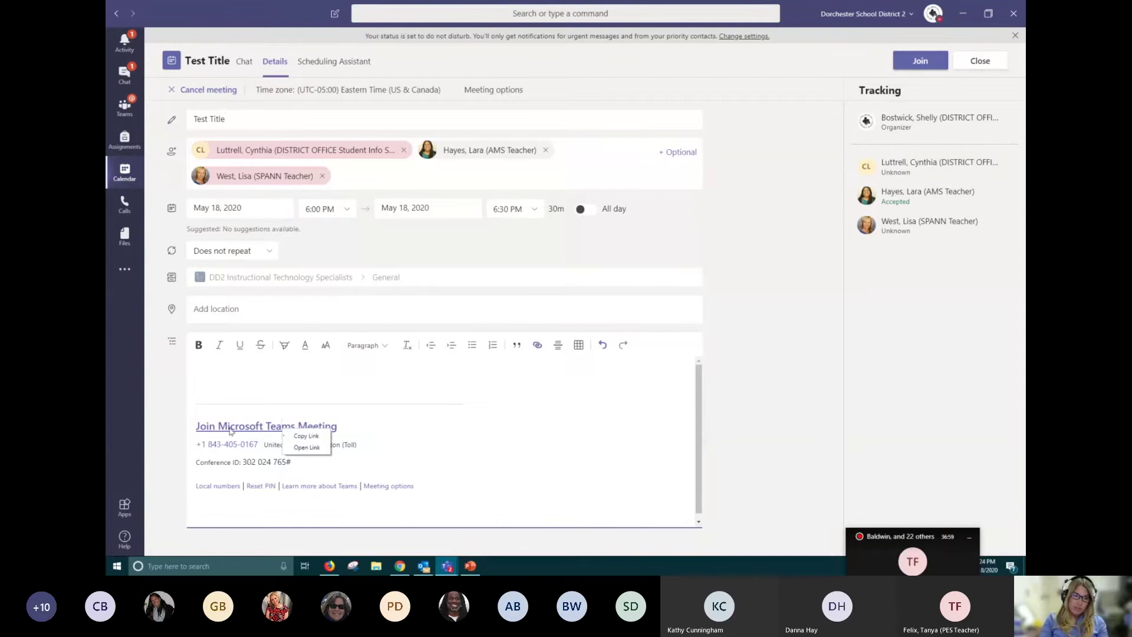
click(302, 436)
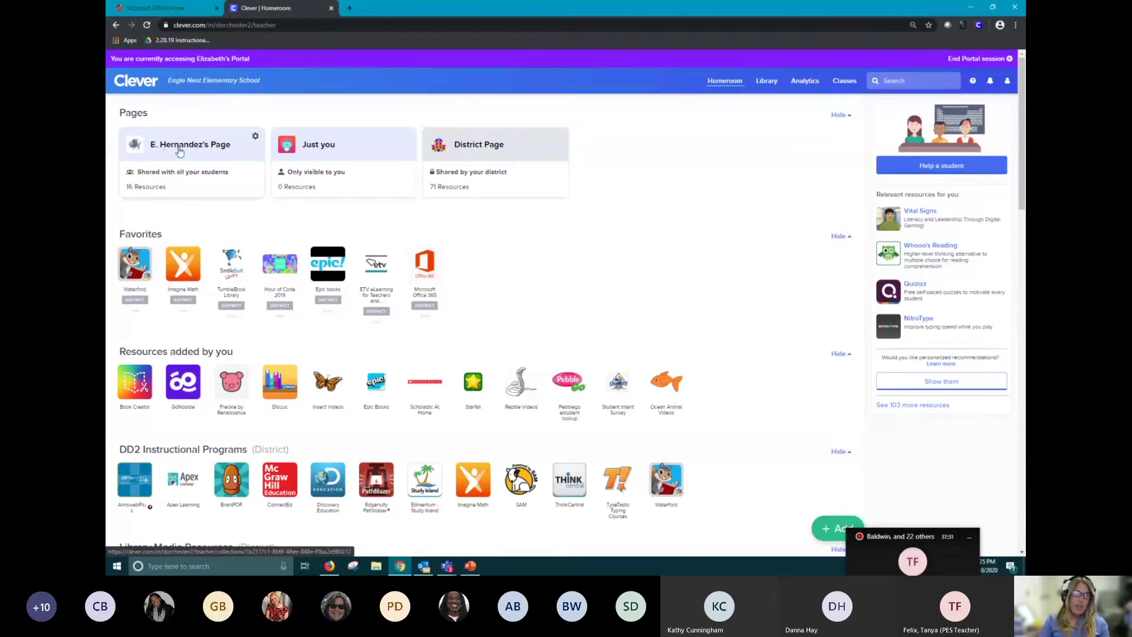
Switch to Clever in the browser, open the teacher's page shared with all students, and paste the meeting link into a new link entry.
click(185, 169)
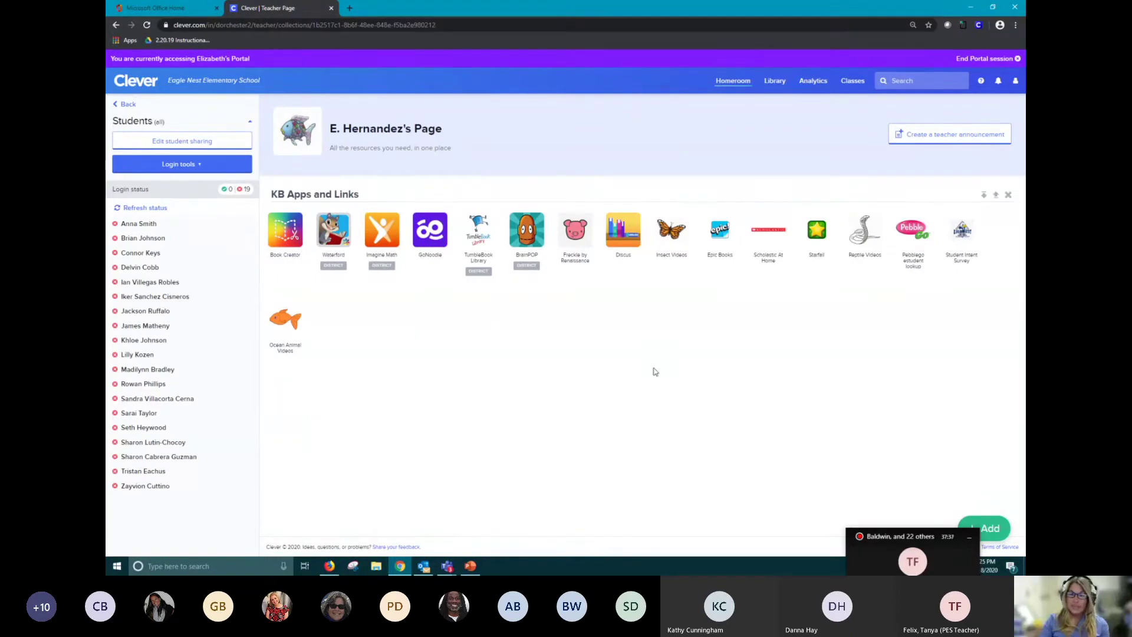
drag(927, 537, 870, 552)
click(986, 531)
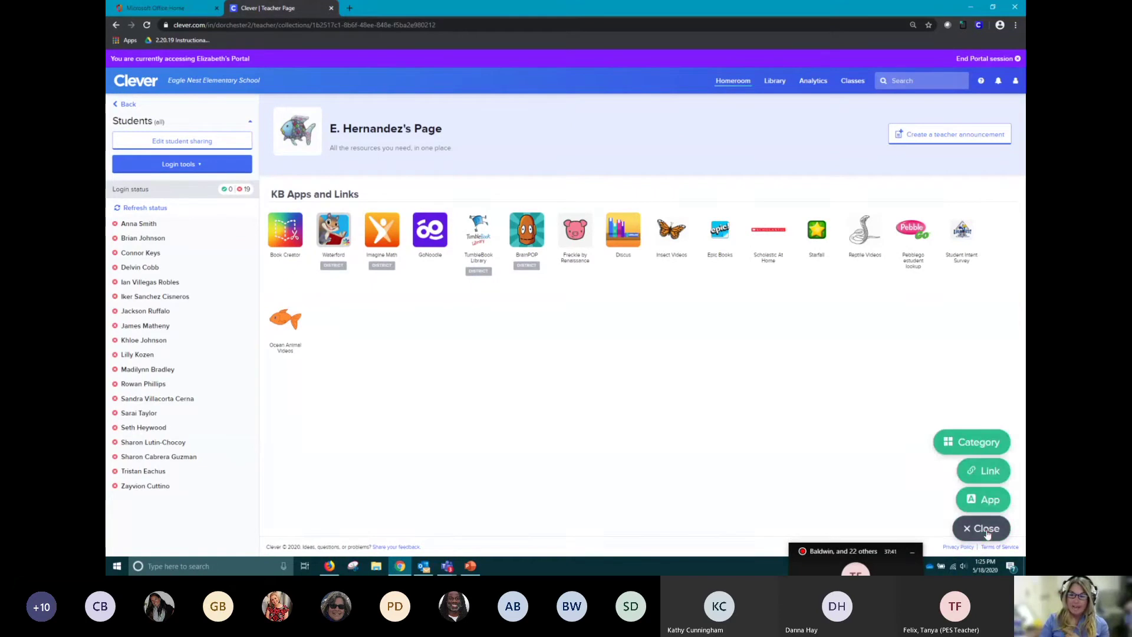
click(988, 472)
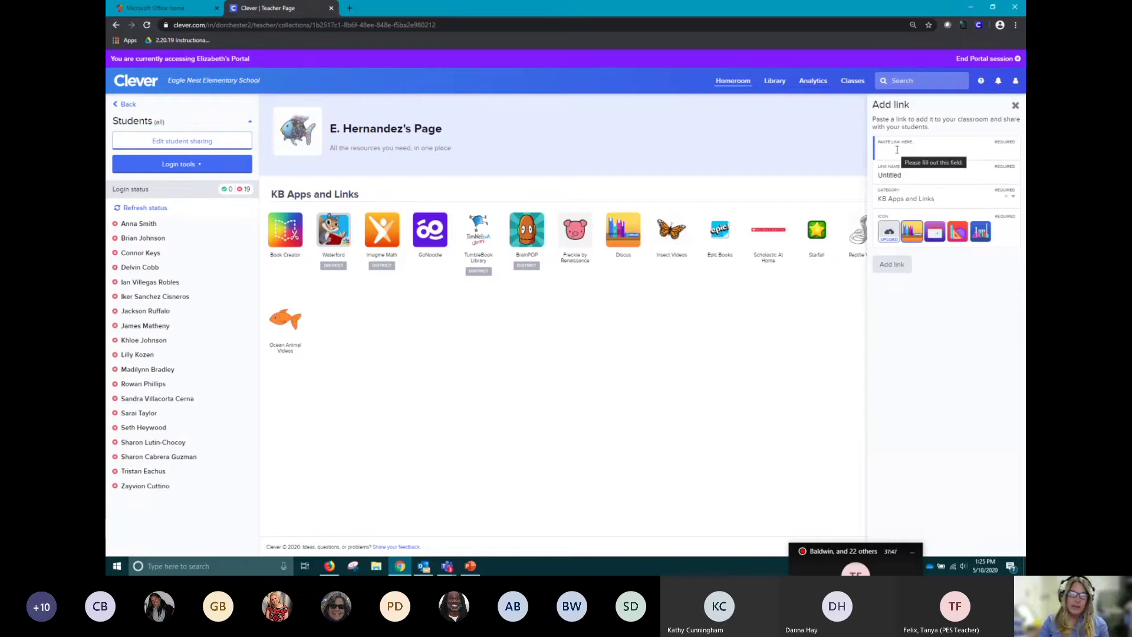
key(ctrl+v)
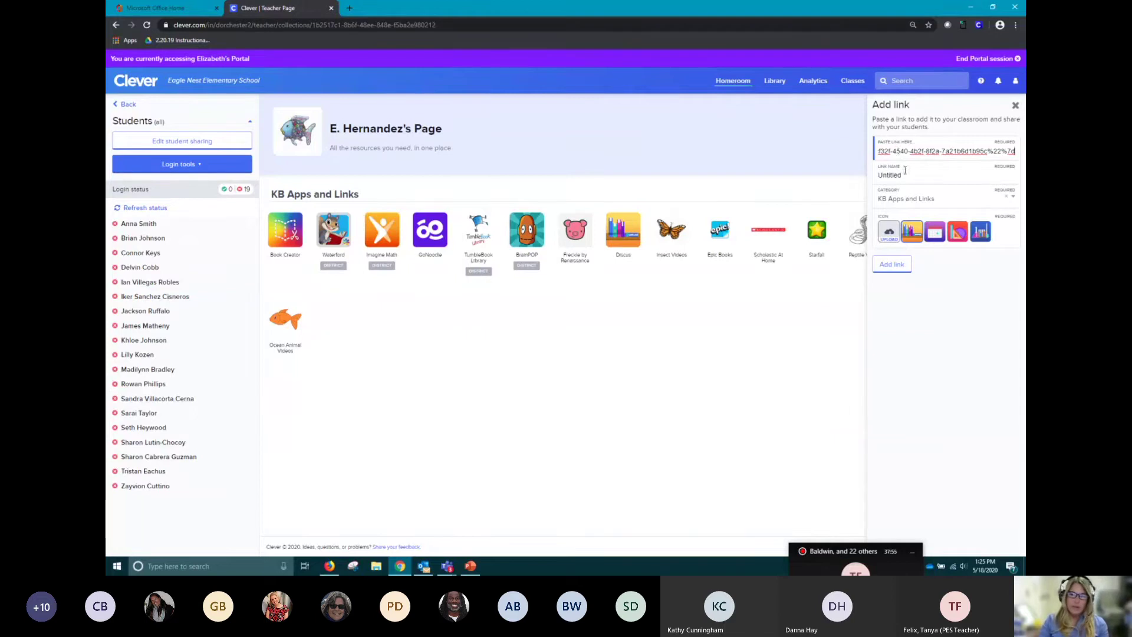
Name the new link Meeting Link, upload the Meeting Icon image from the Desktop as its icon, and add it to KB Apps and Links.
drag(902, 175, 872, 175)
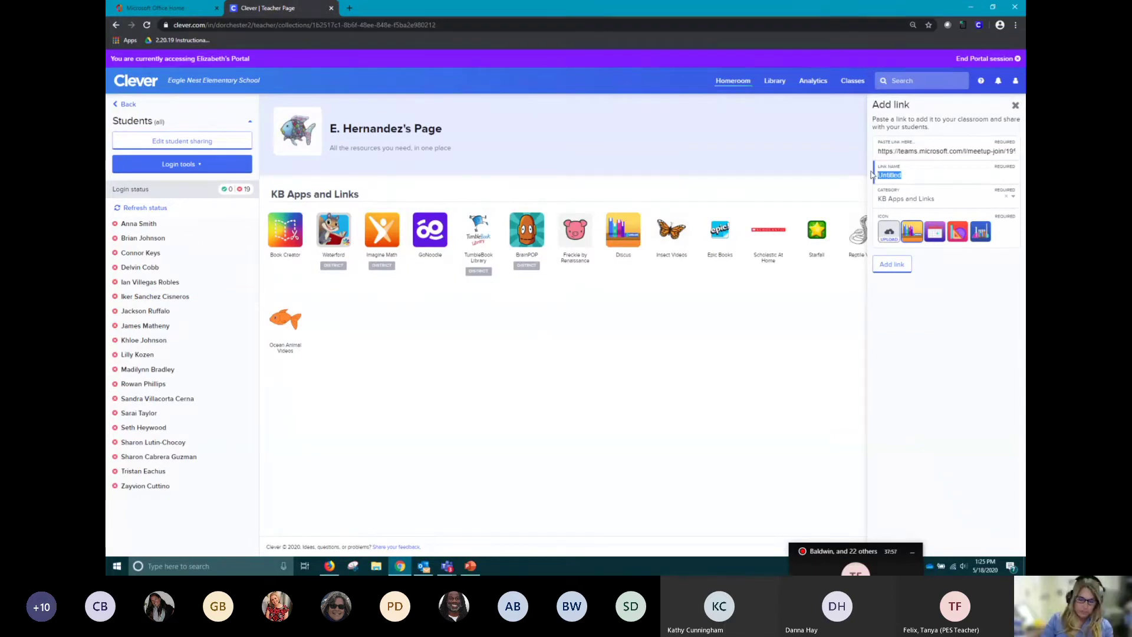
text(Meet )
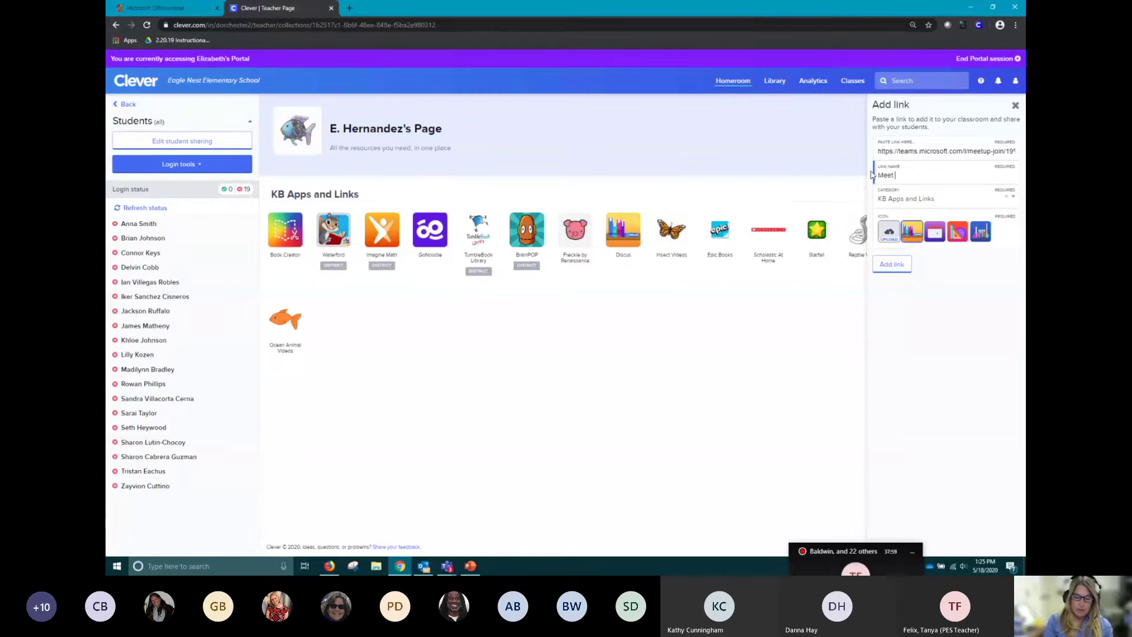
text(ing Link)
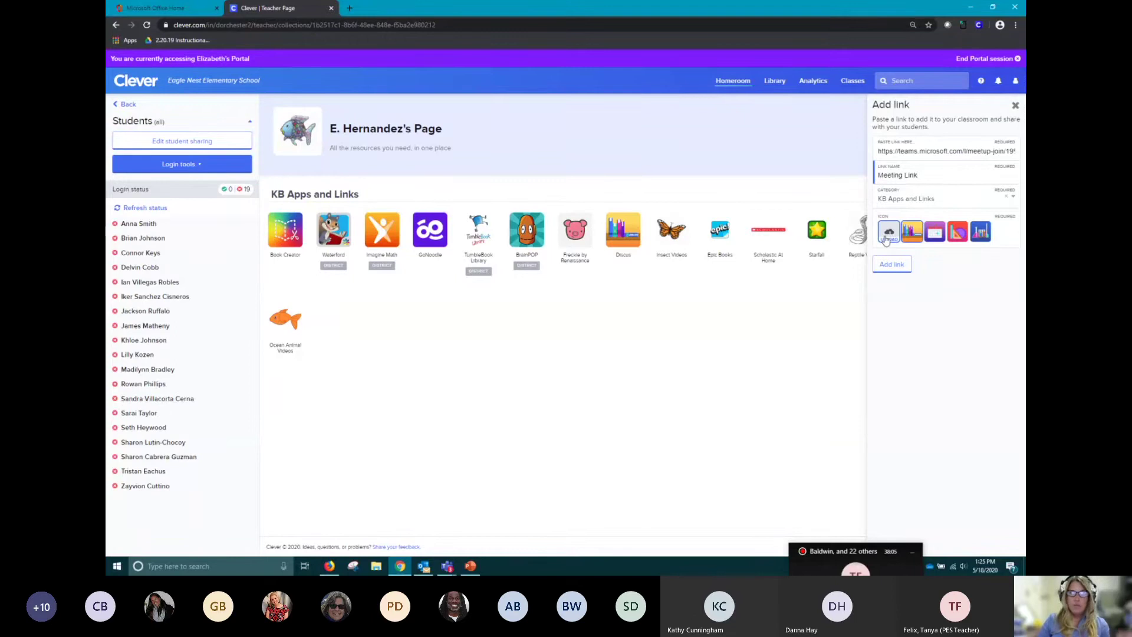
click(888, 234)
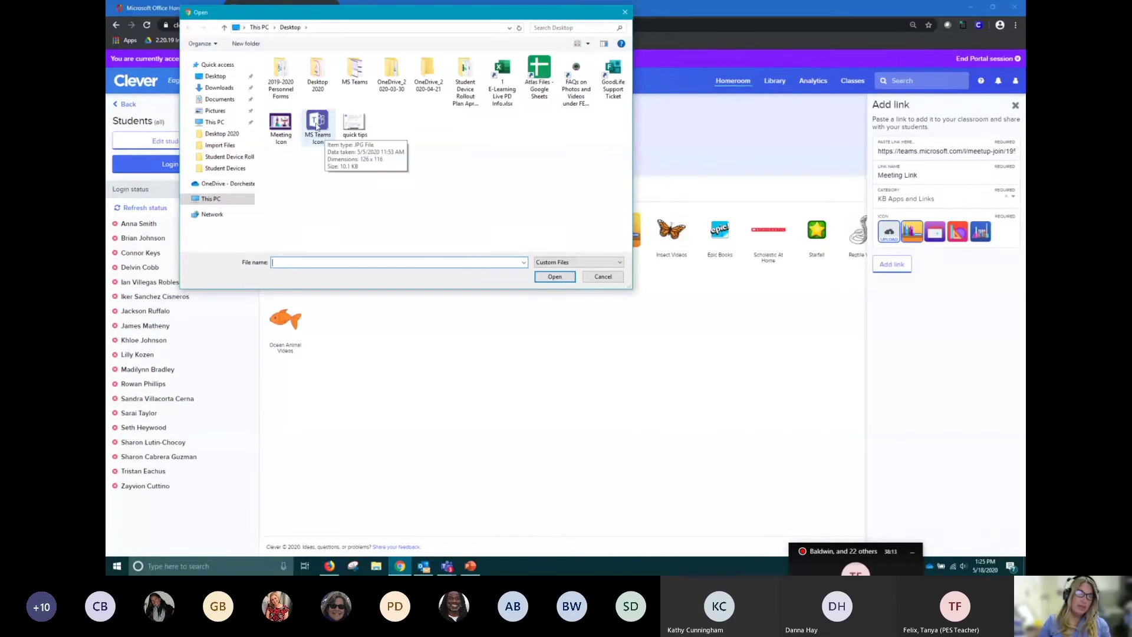
click(277, 125)
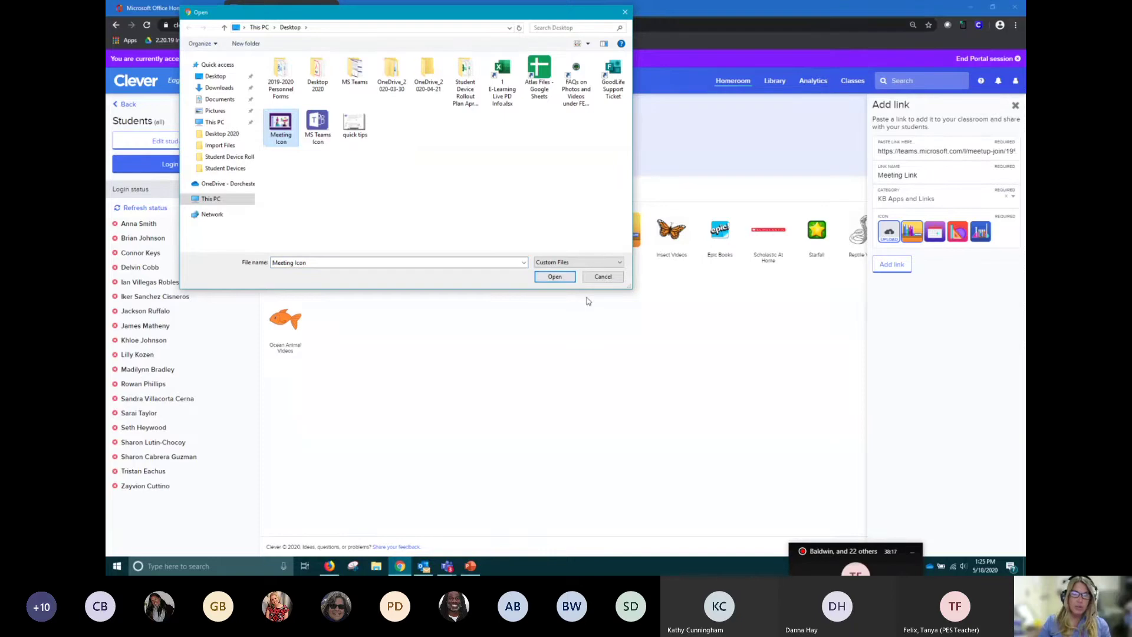
click(556, 278)
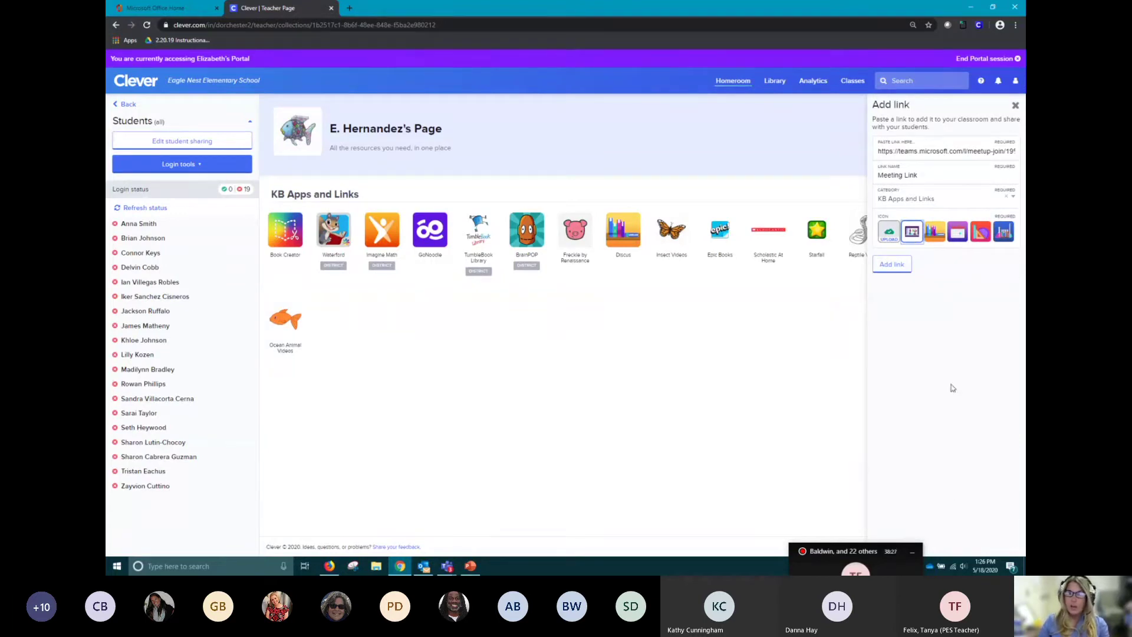
click(893, 264)
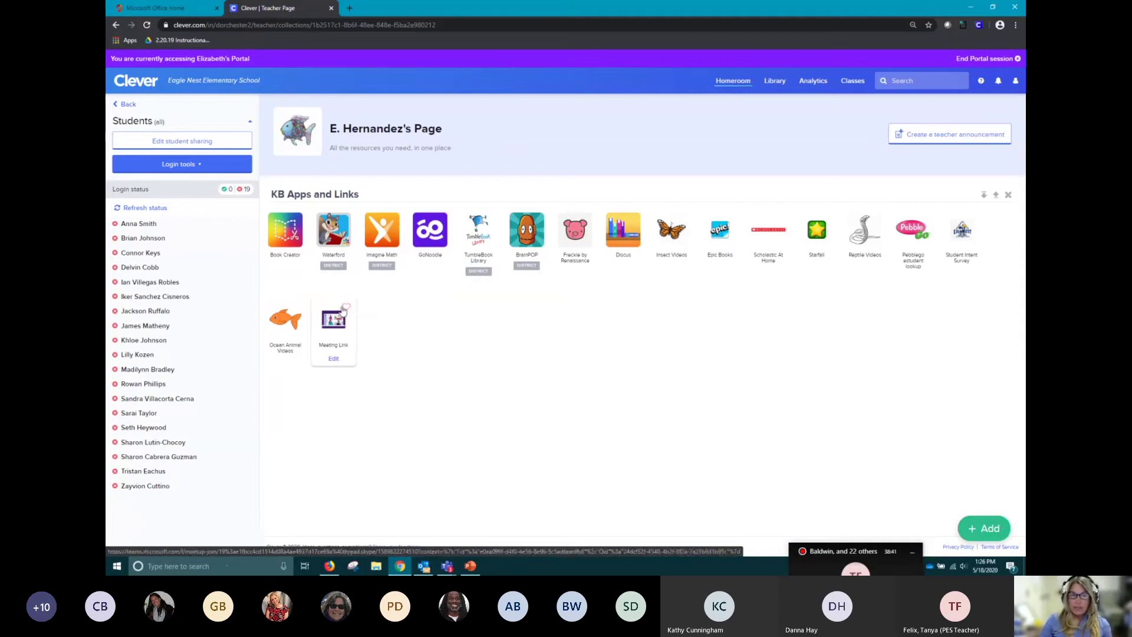
Mark the Meeting Link resource as a favorite, then open its link details for editing and save them.
click(346, 308)
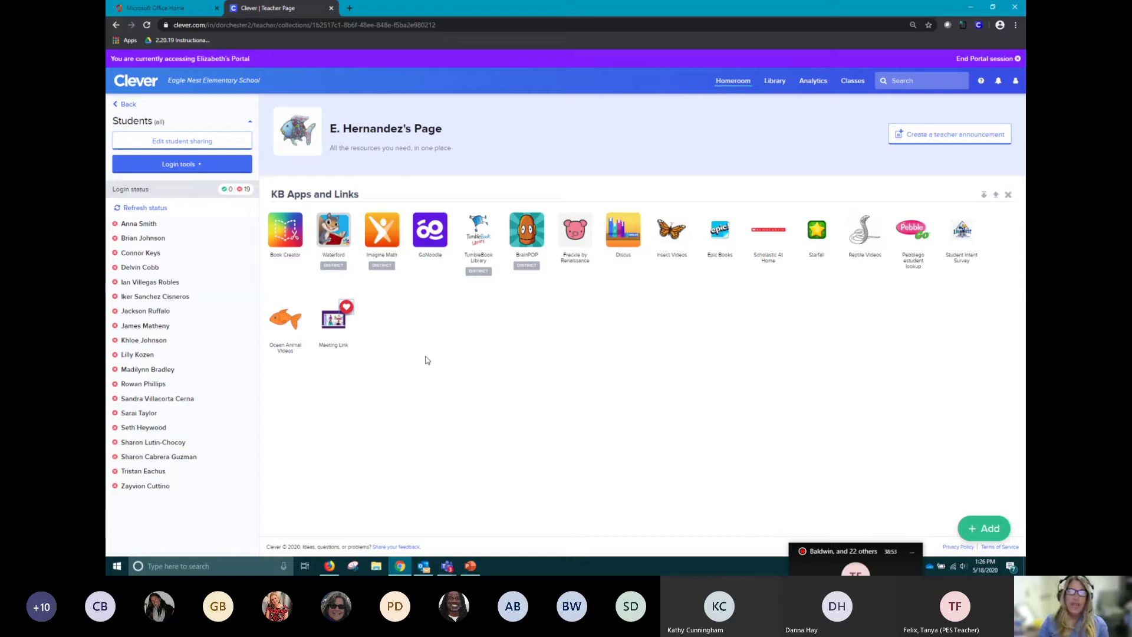
mouse_move(341, 327)
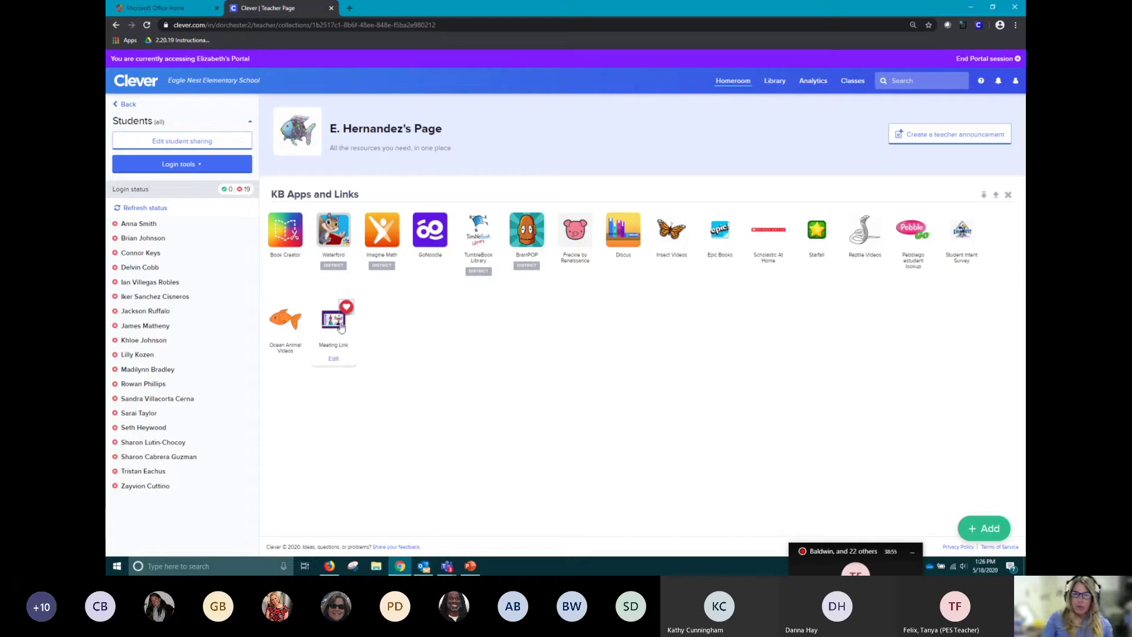
click(333, 360)
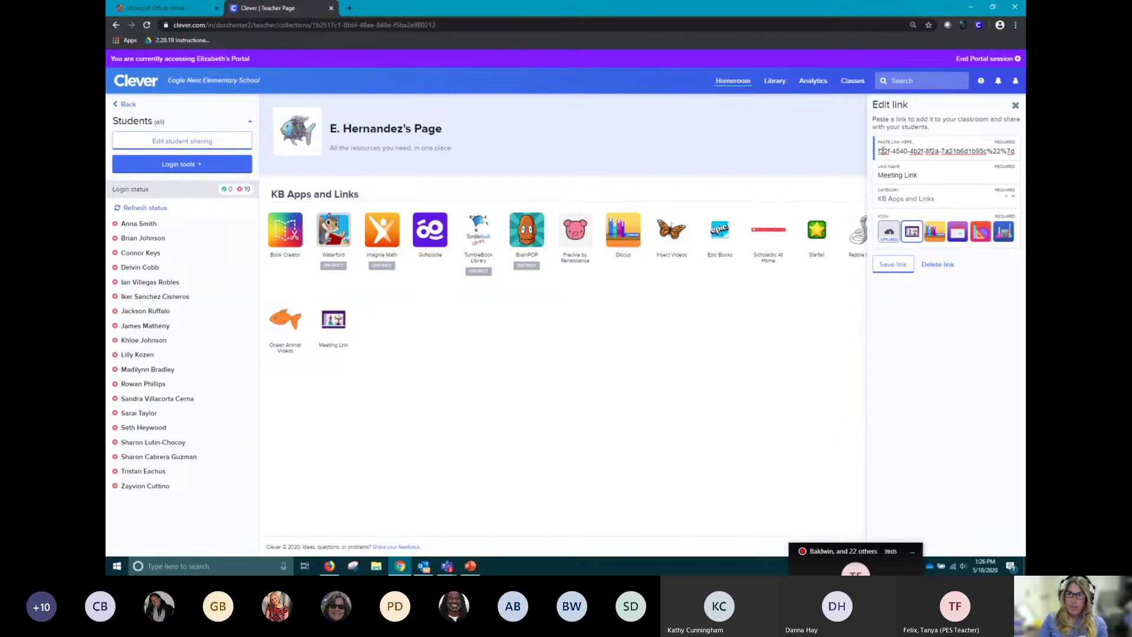
click(891, 266)
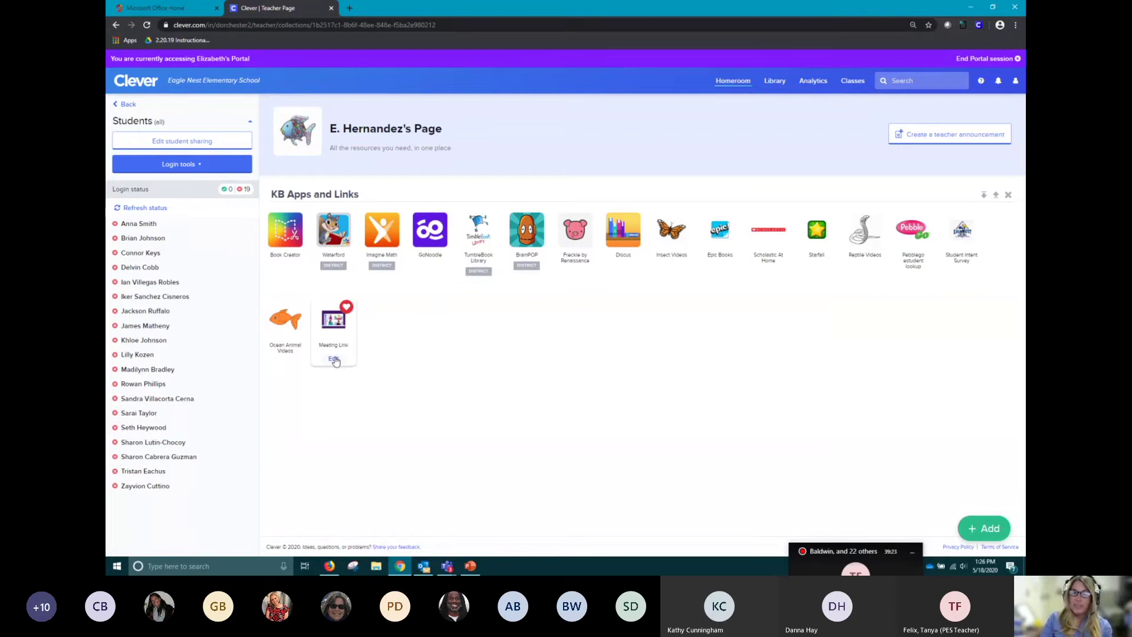
Delete the Meeting Link resource from KB Apps and Links.
click(333, 359)
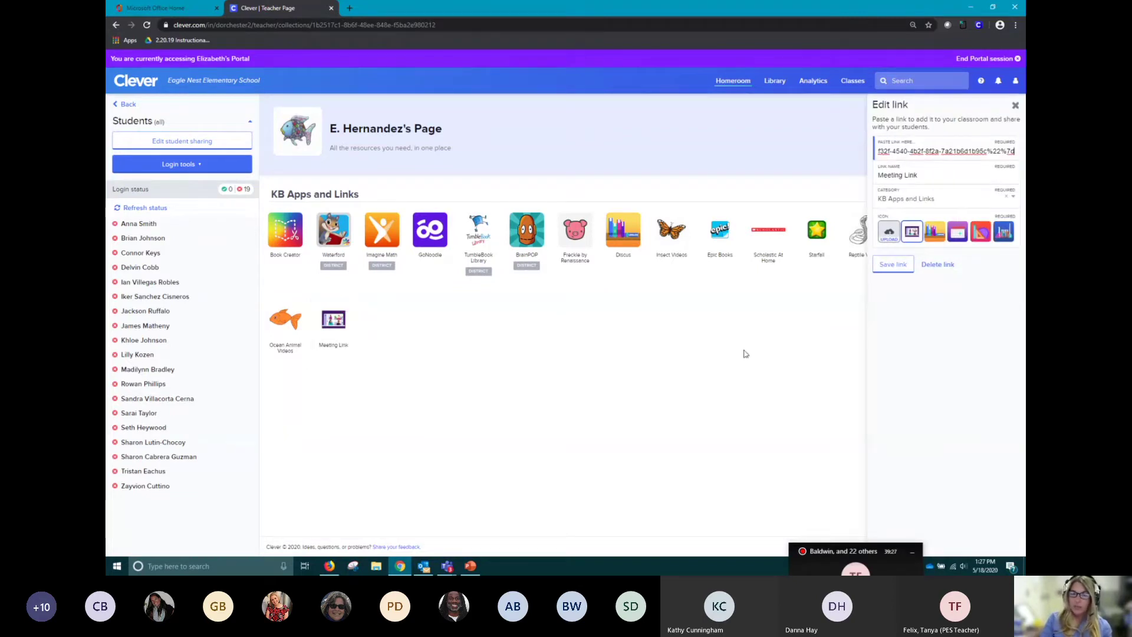
click(937, 264)
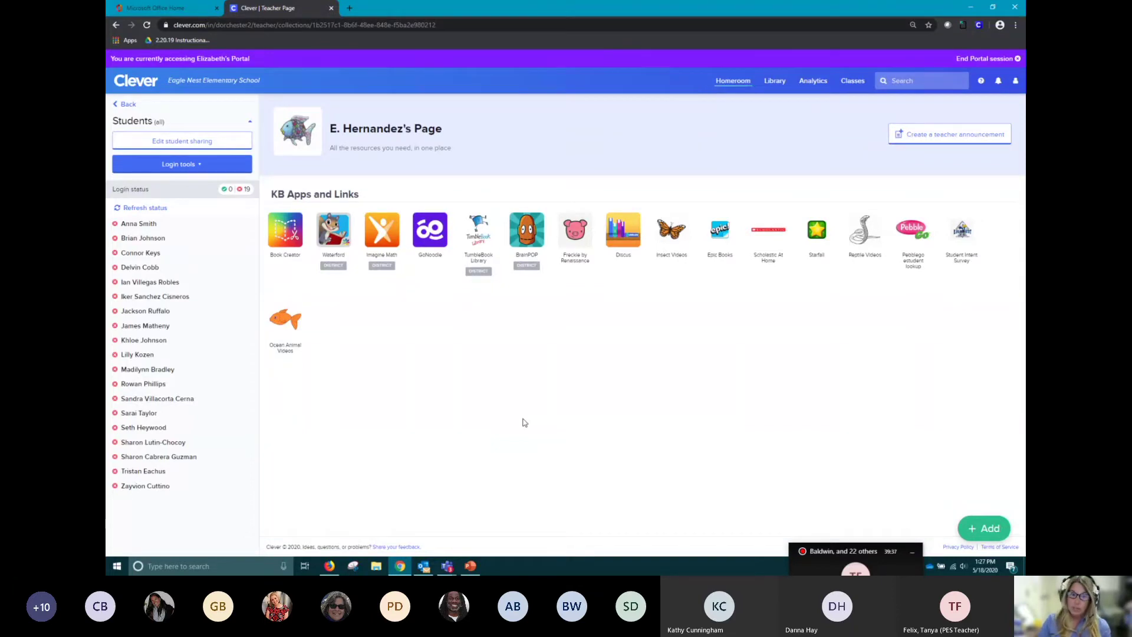
Switch to Outlook, create a new email, and paste the Teams meeting link into the body as a hyperlink below a blank line.
click(424, 566)
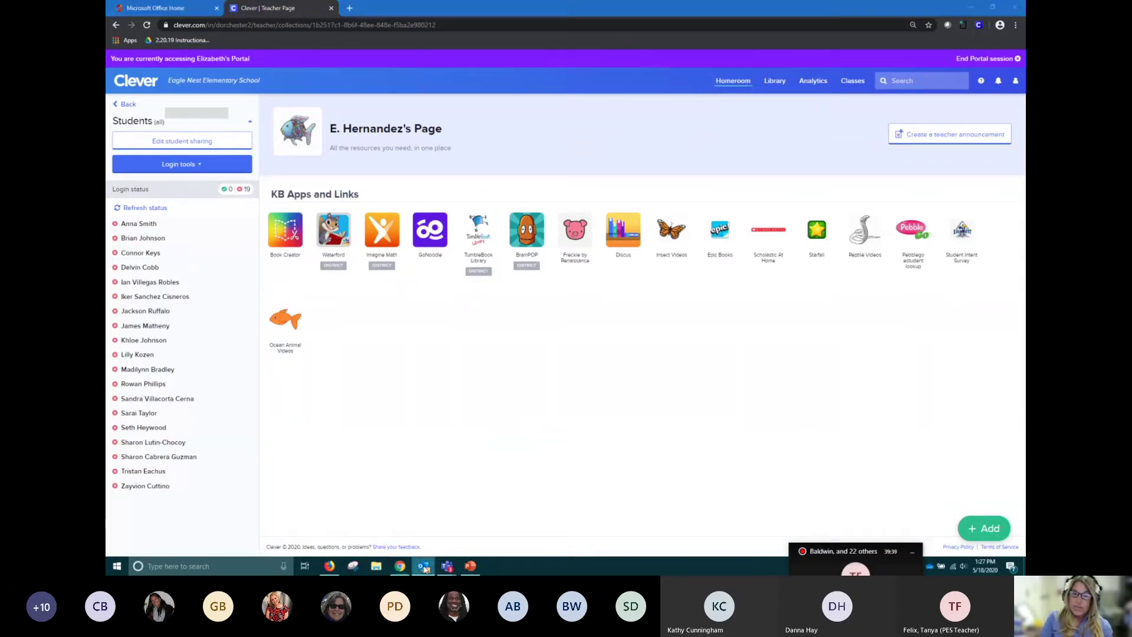
click(116, 535)
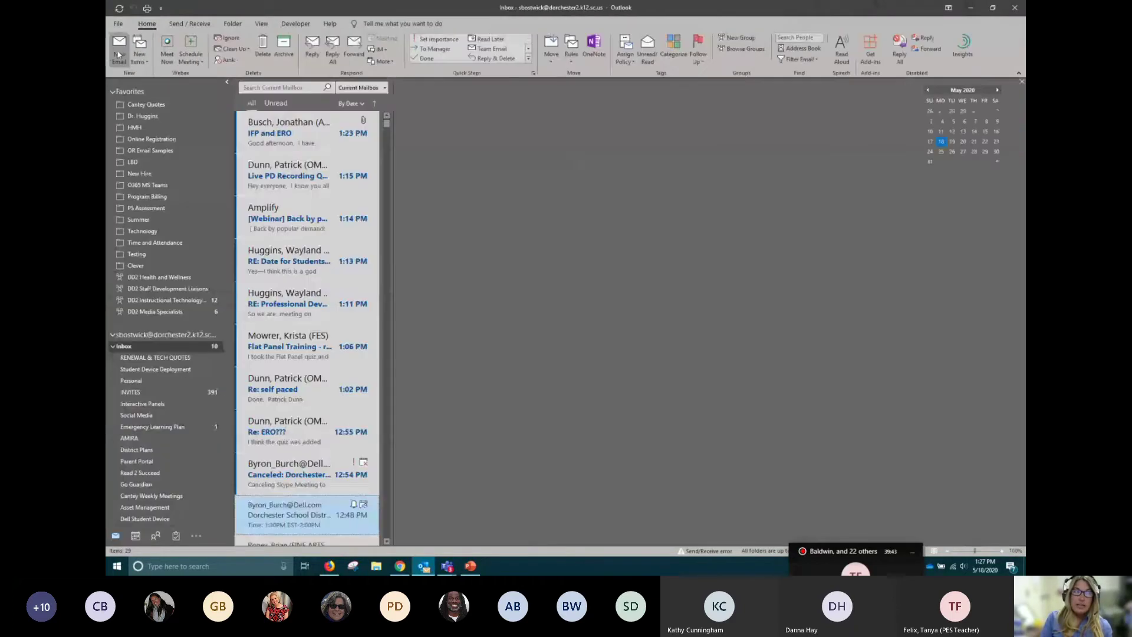
click(118, 53)
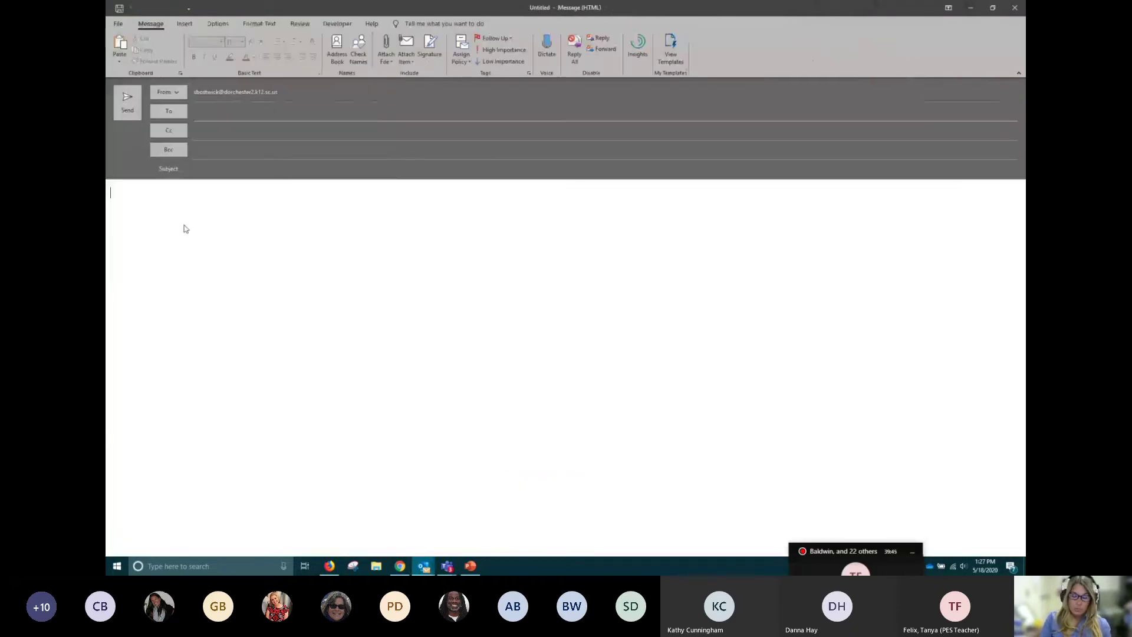
key(Return)
key(ctrl+v)
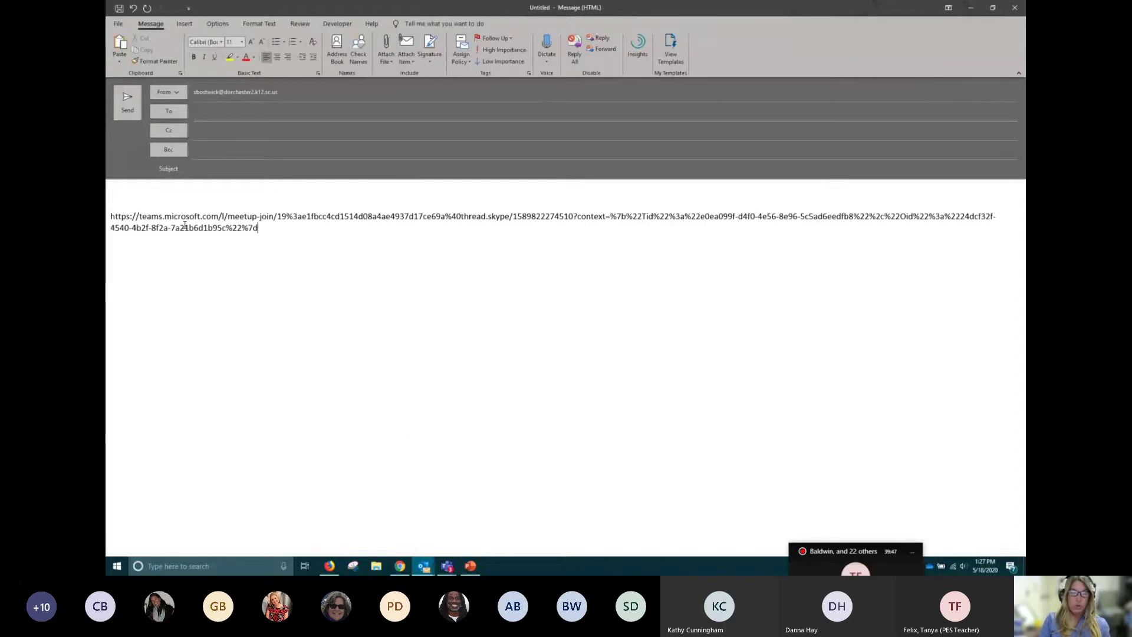
key(Return)
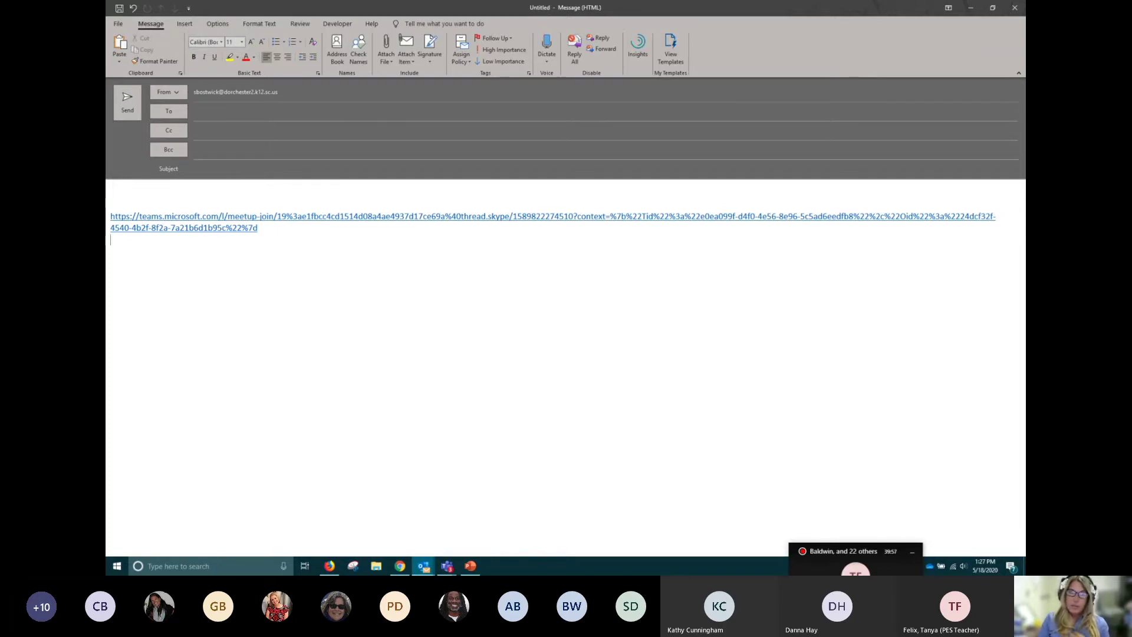
Address the email to the 19-20 ITS Team (Elem.) group and set the subject to Meeting Link.
click(206, 112)
text(19)
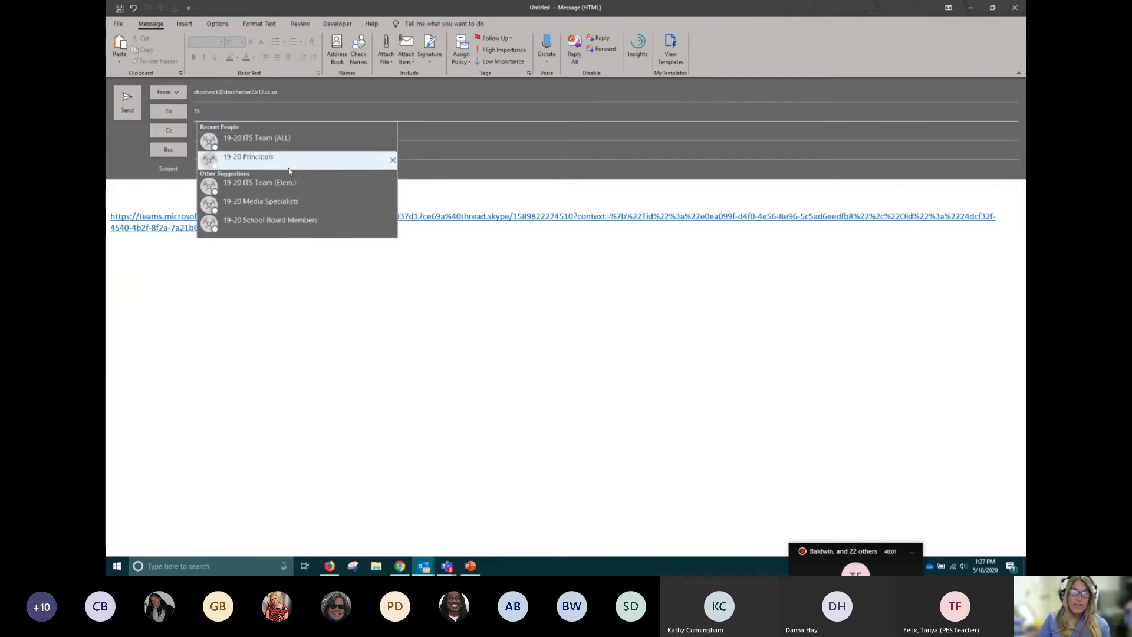
click(279, 187)
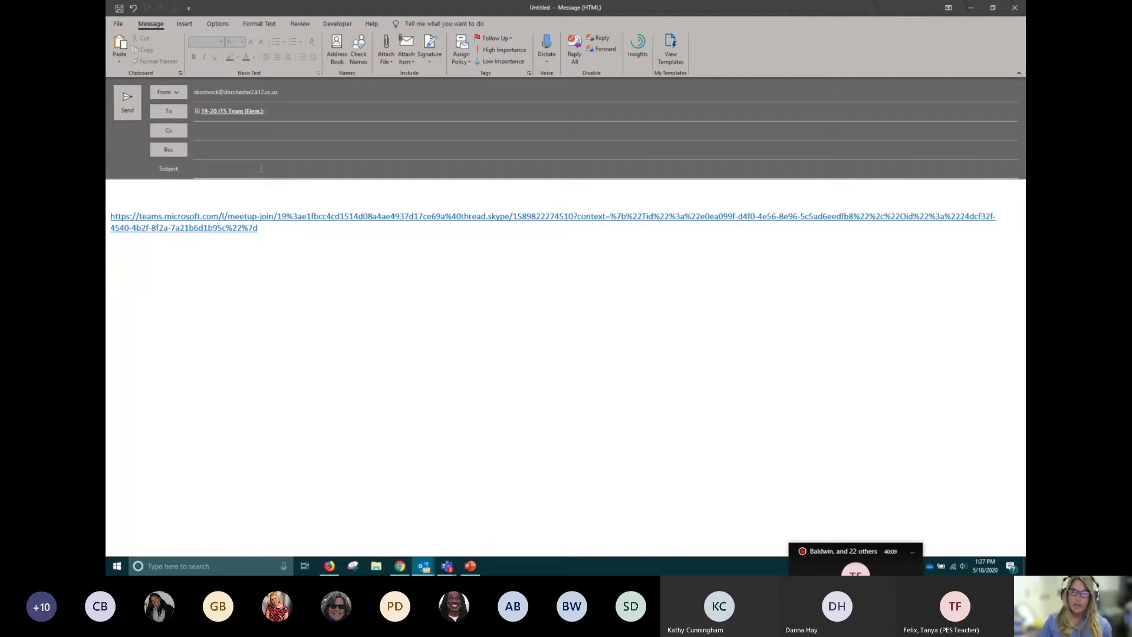
click(260, 168)
text(Meeting Link)
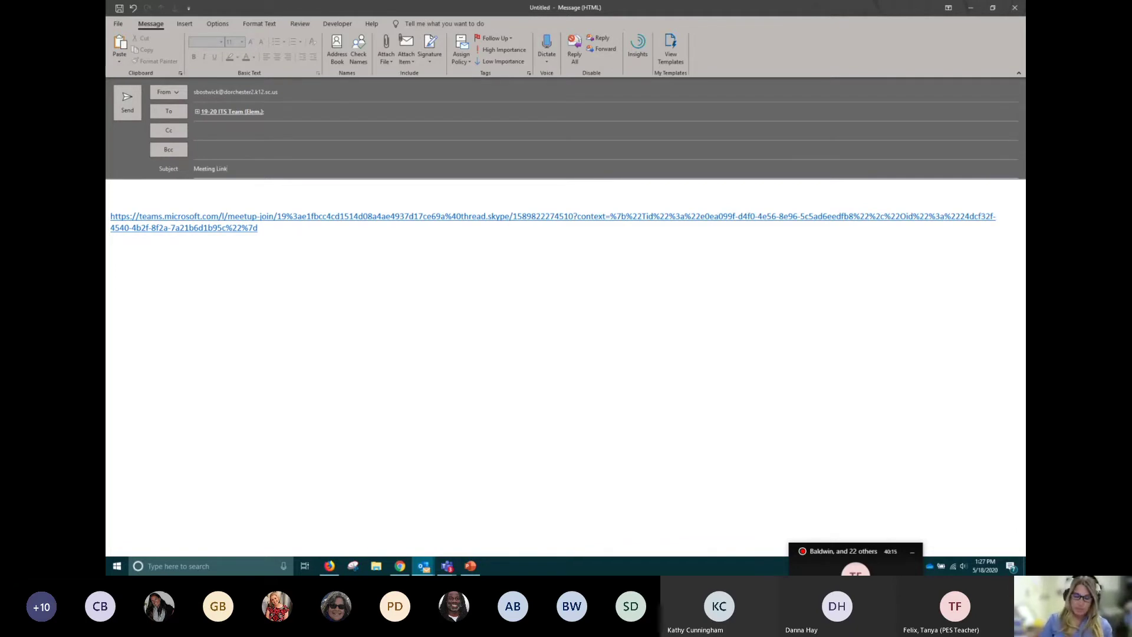
Add the placeholder line "Meeting is dsfhshdflkahfdl" above the meeting link in the email body.
click(136, 182)
text(Meet)
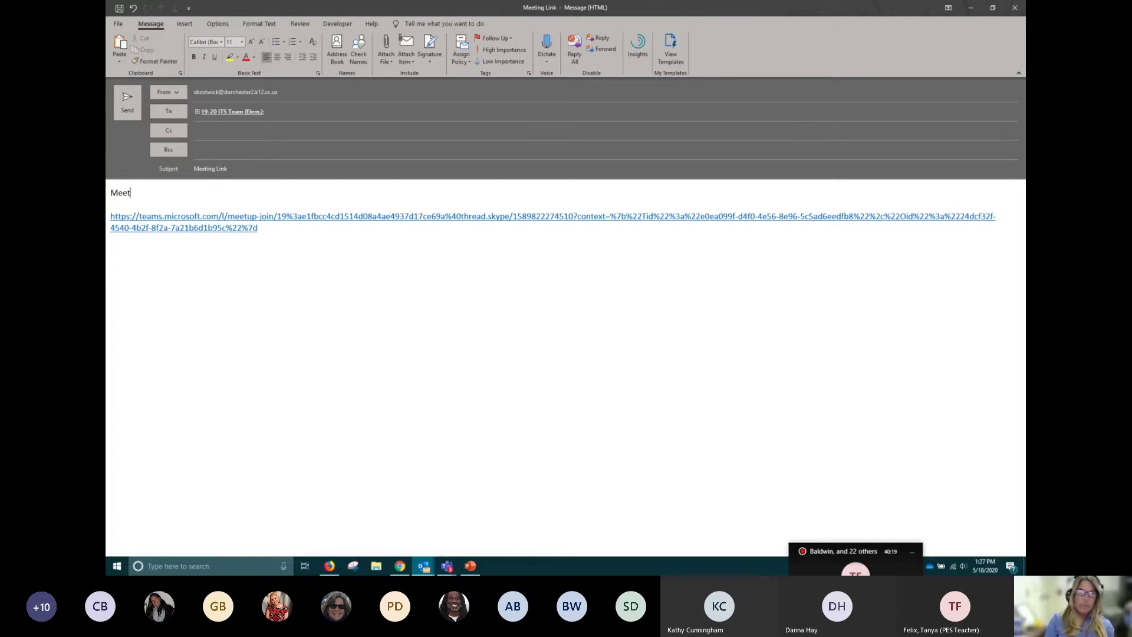
text(ing is dsfhshdflkahfdl)
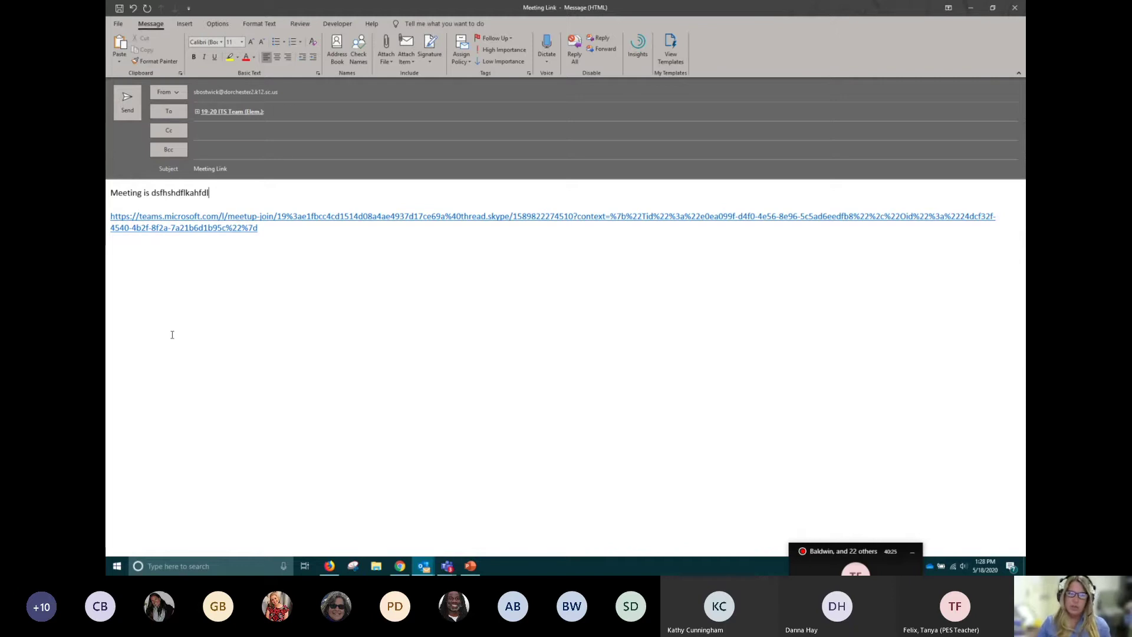
Edit the meeting hyperlink so its display text reads "CLICK HERE TO ACCESS MEETING AT 9:00".
right_click(169, 224)
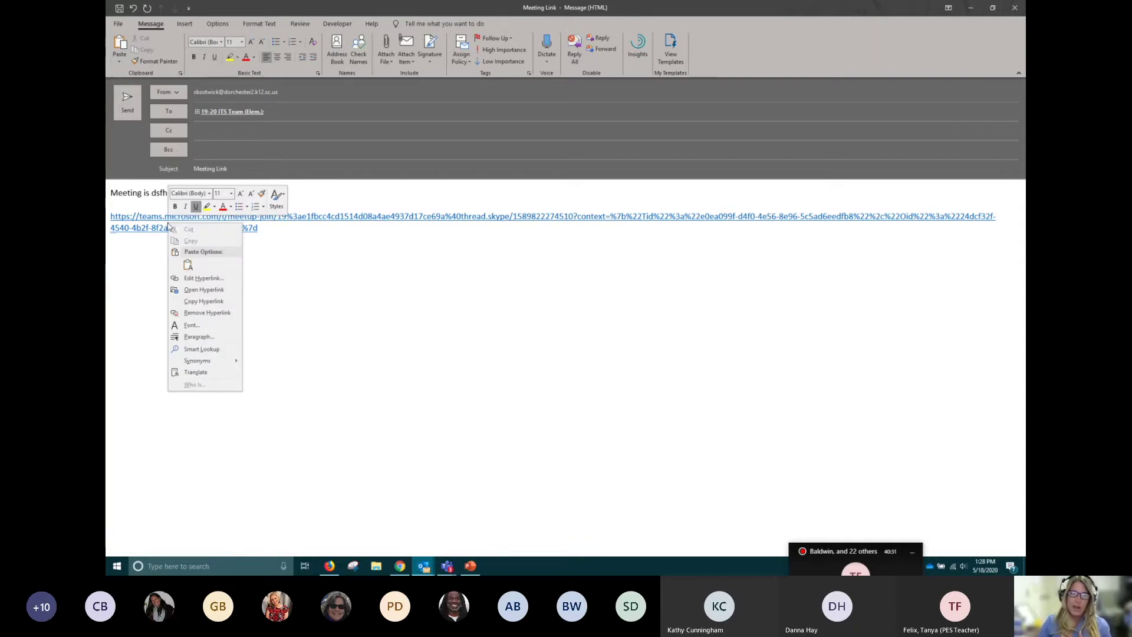
click(192, 279)
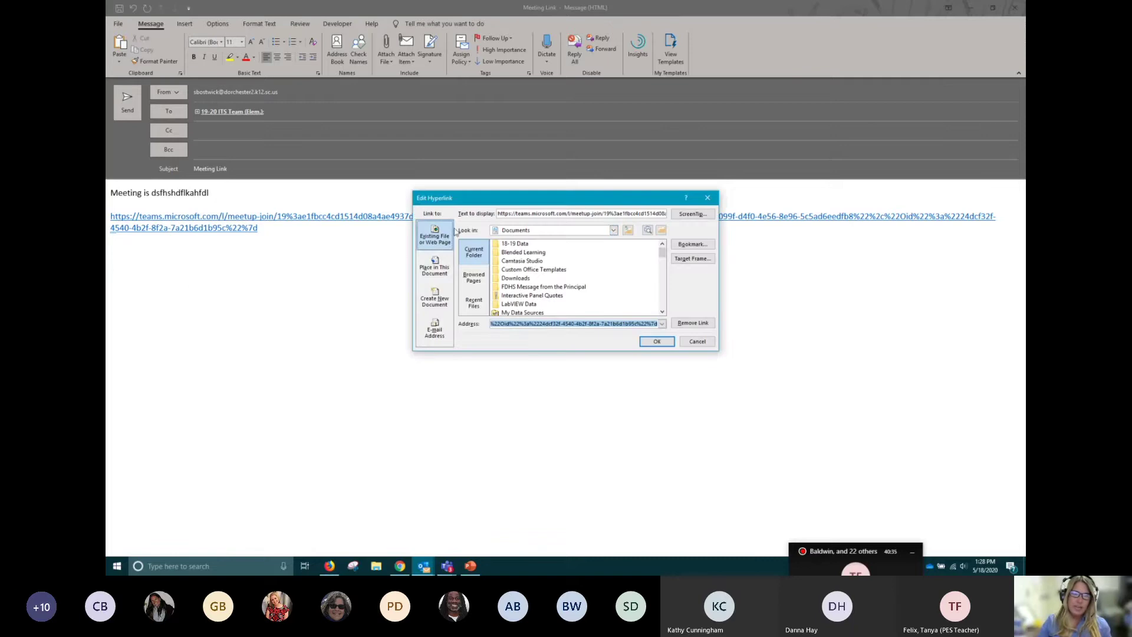
click(512, 213)
key(ctrl+a)
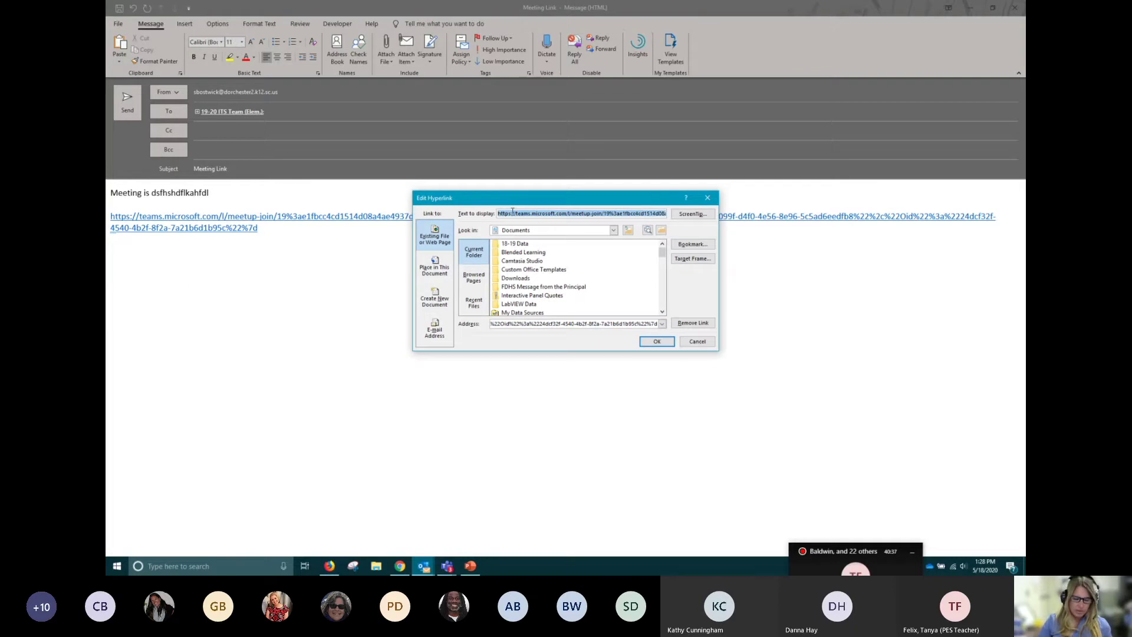
text(CLICK HERE TO ACCESS MEETING AT 9:00)
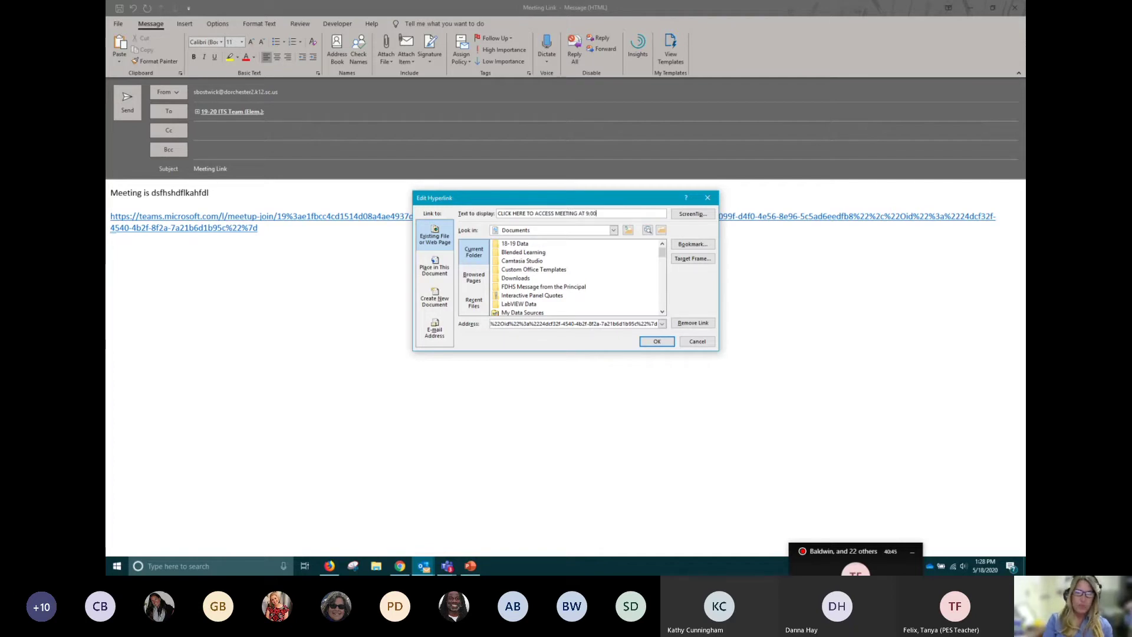
key(Return)
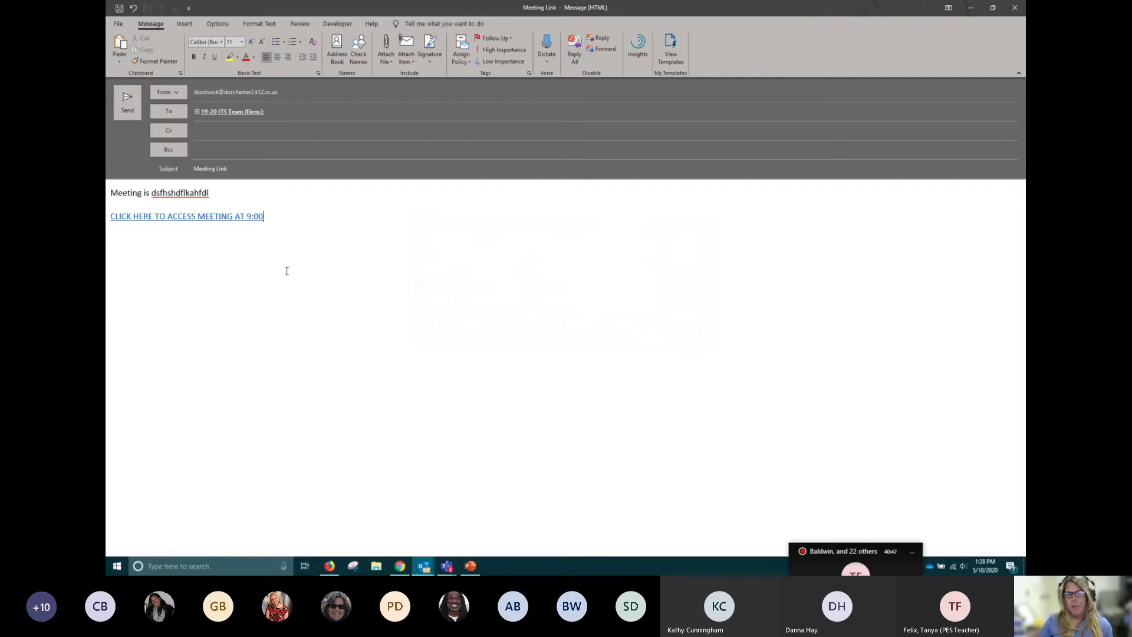
Review the meeting hyperlink's display text and address in its edit settings without changing them.
right_click(188, 219)
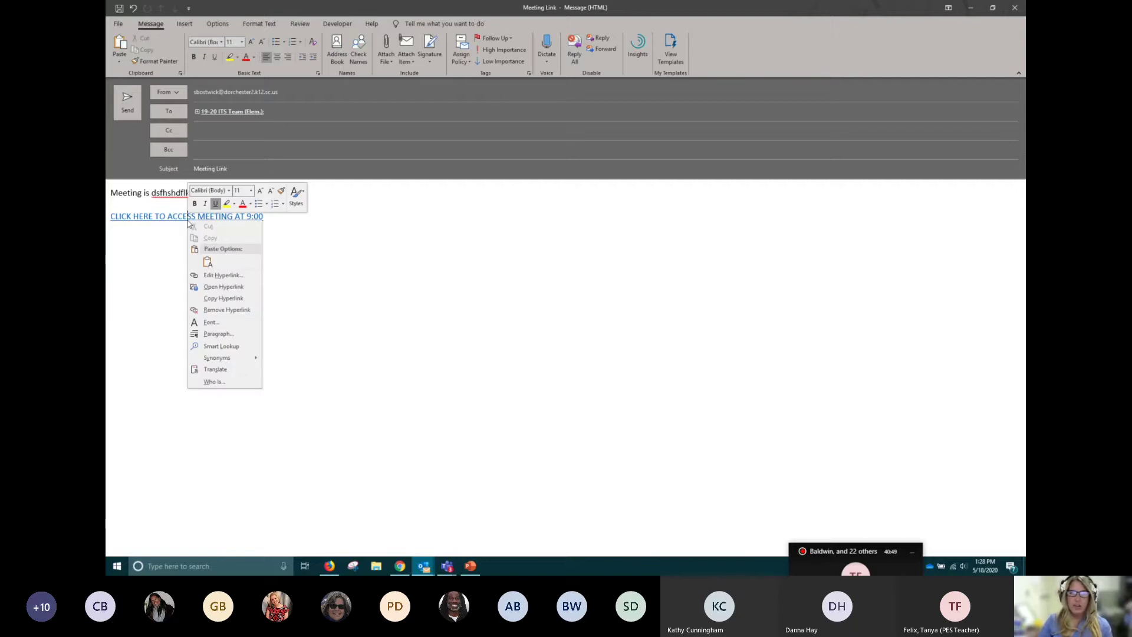
click(220, 275)
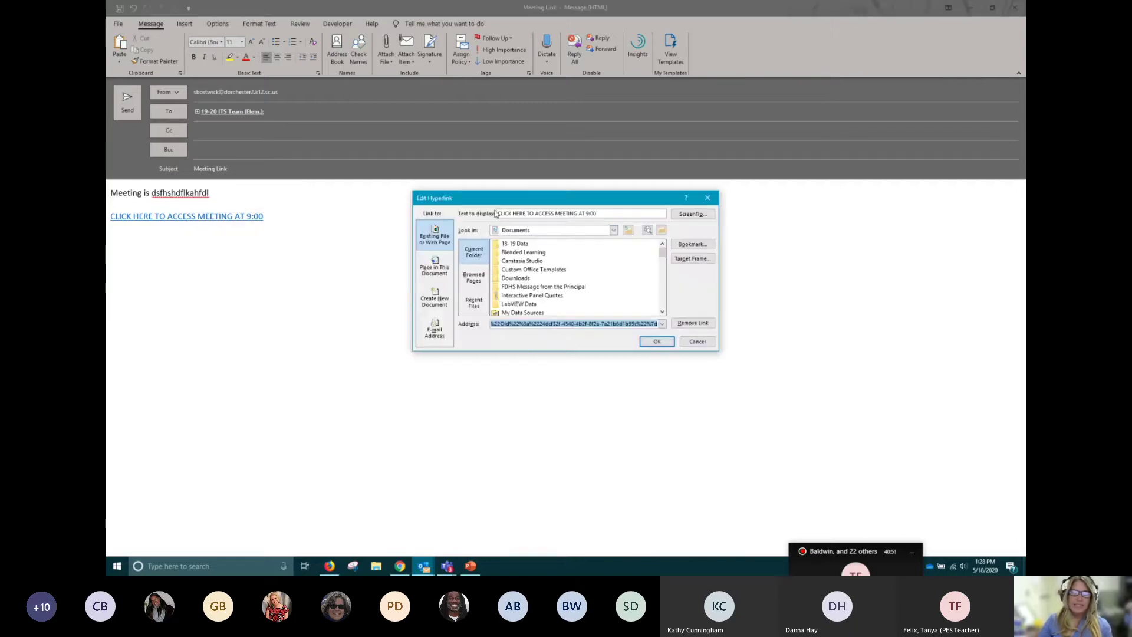
click(691, 340)
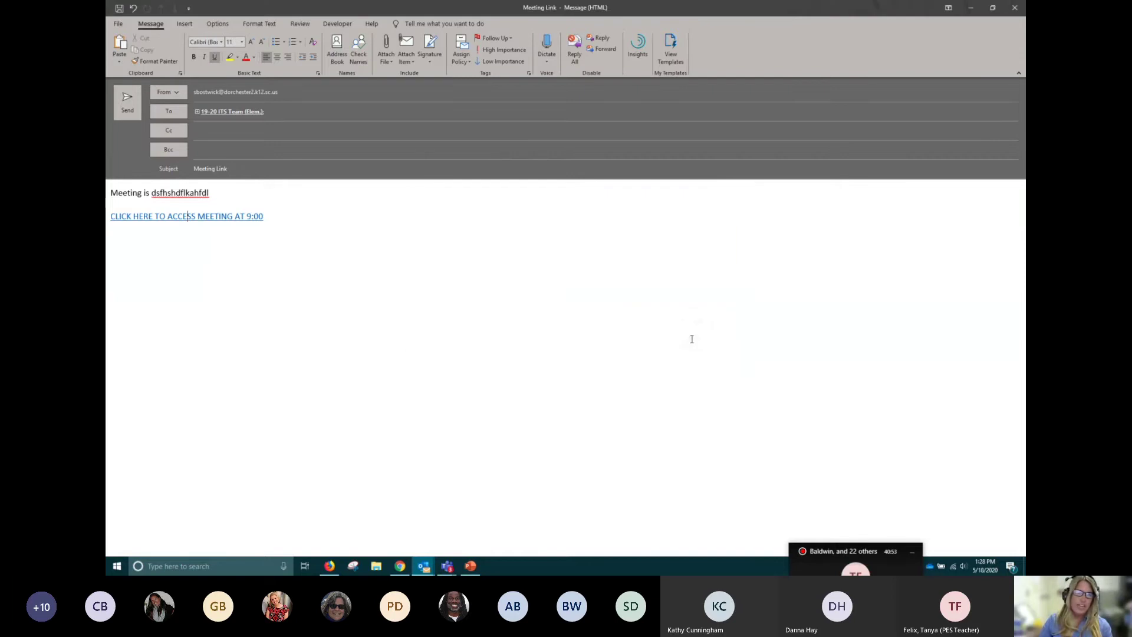
click(245, 240)
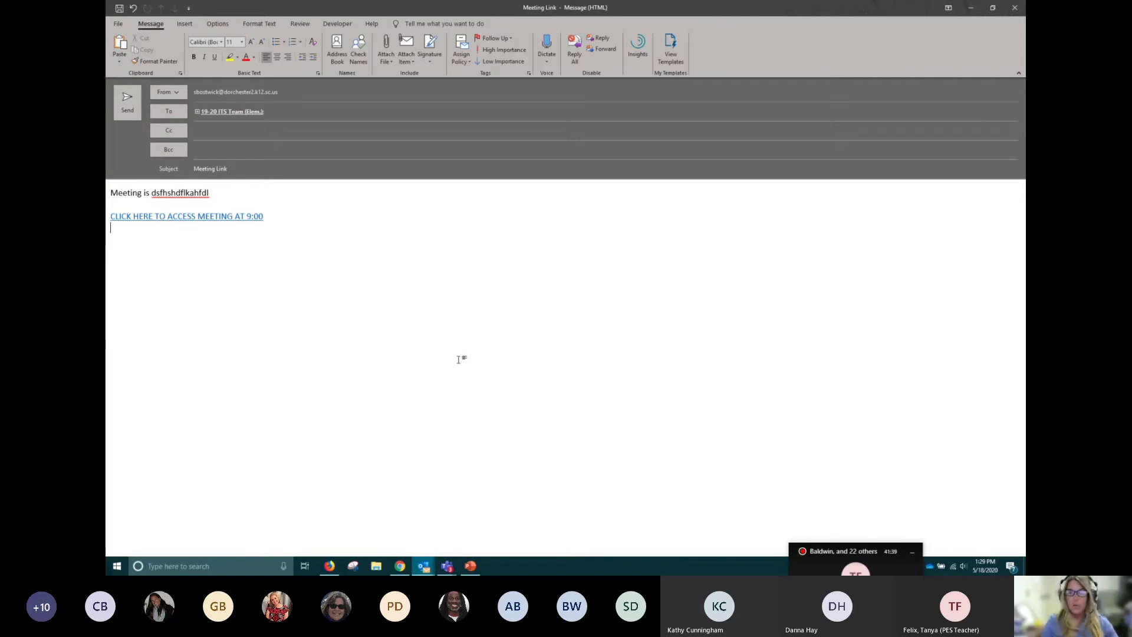
Switch to Teams and open the DD2 Instructional Technology Specialists team's General channel to view the Test Title meeting post.
click(972, 12)
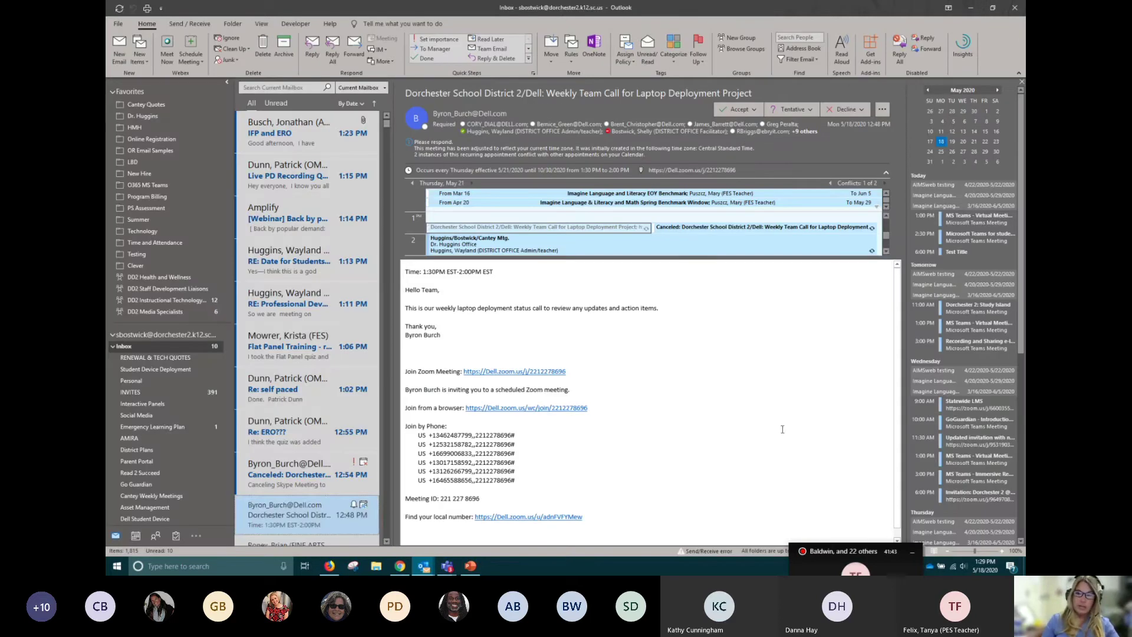
click(970, 8)
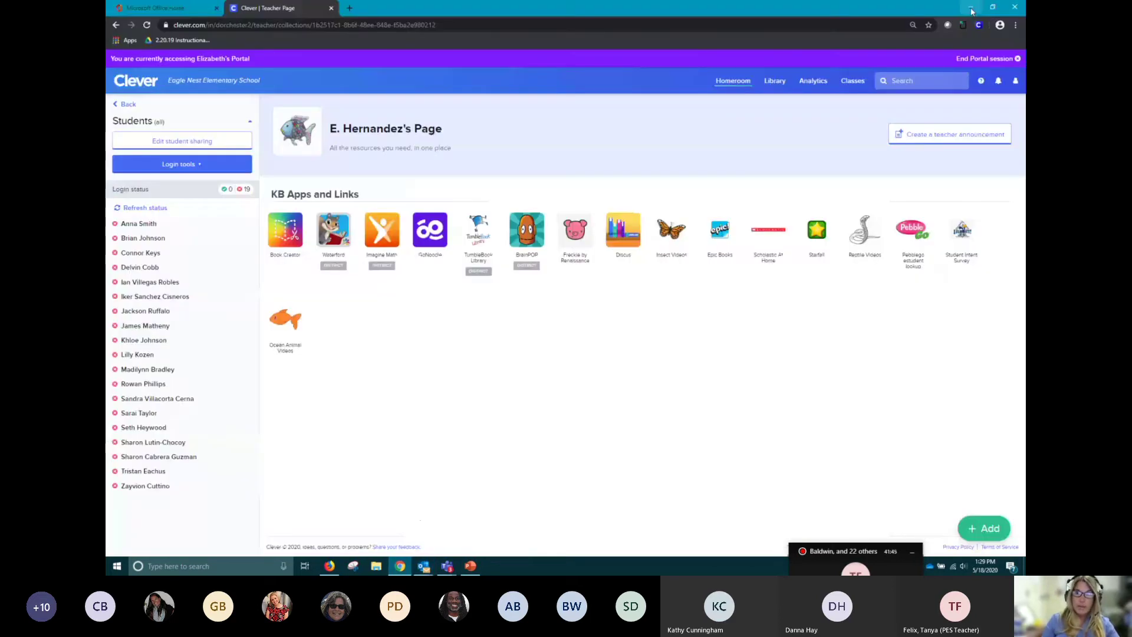
click(971, 10)
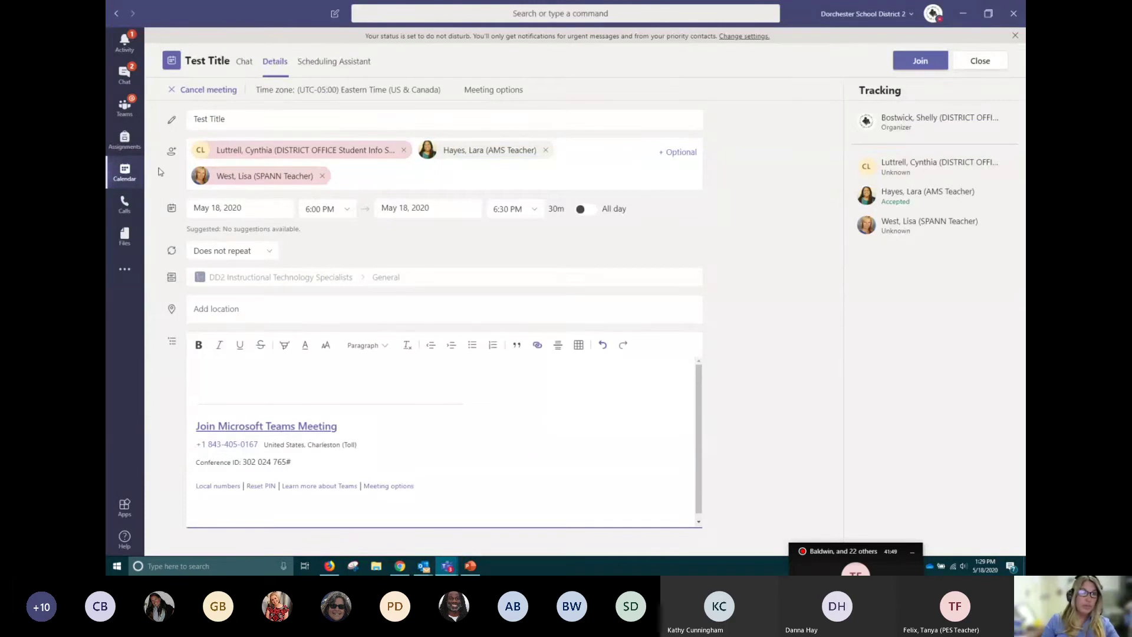
click(124, 107)
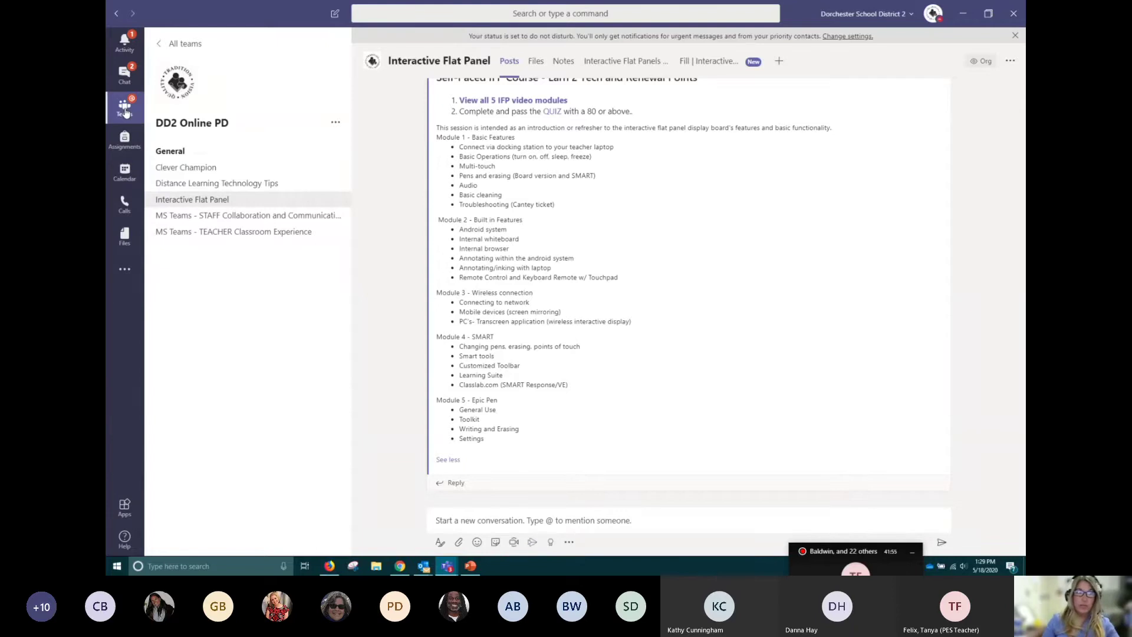
click(125, 109)
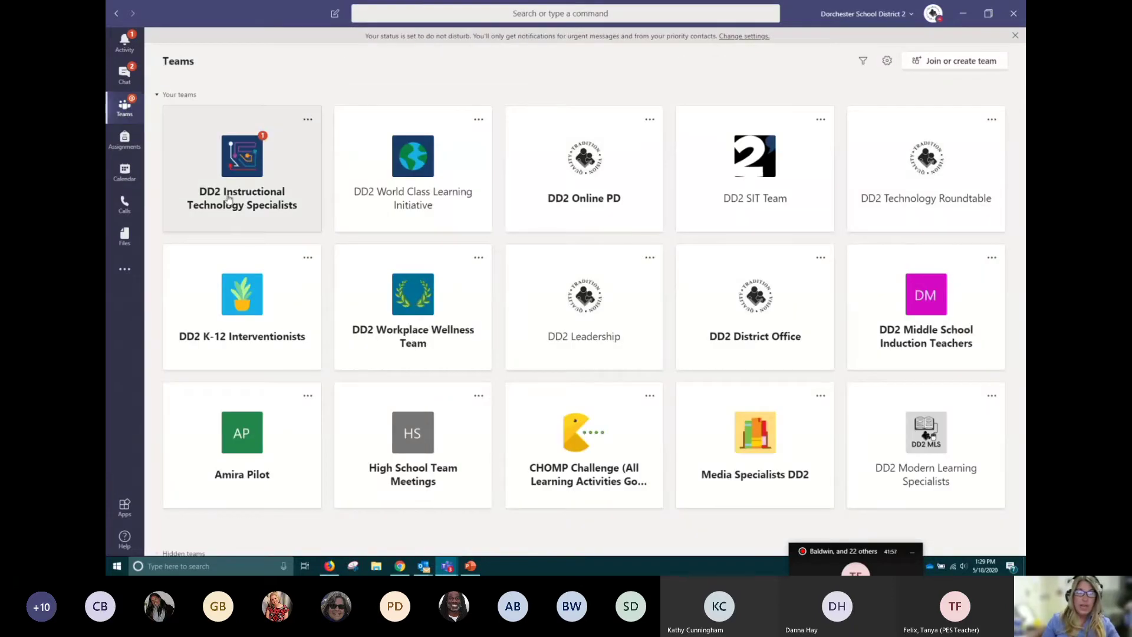
click(253, 171)
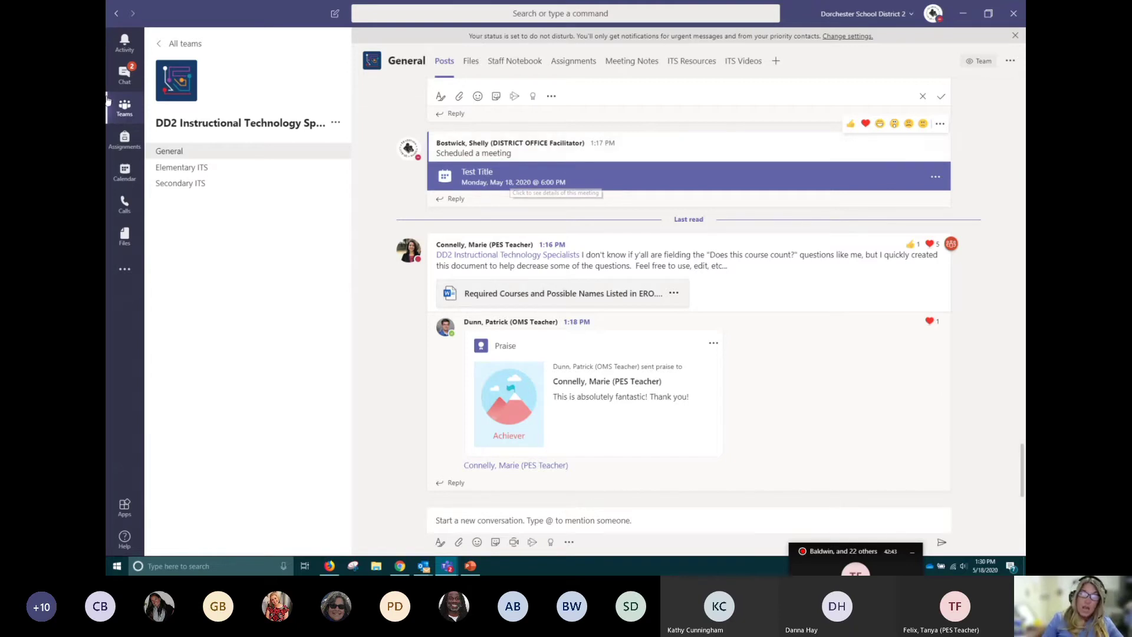
Open the DD2 Online PD team and examine the "DD2 LIVE PD: MS Forms Advanced Features" announcement in its General channel.
click(165, 44)
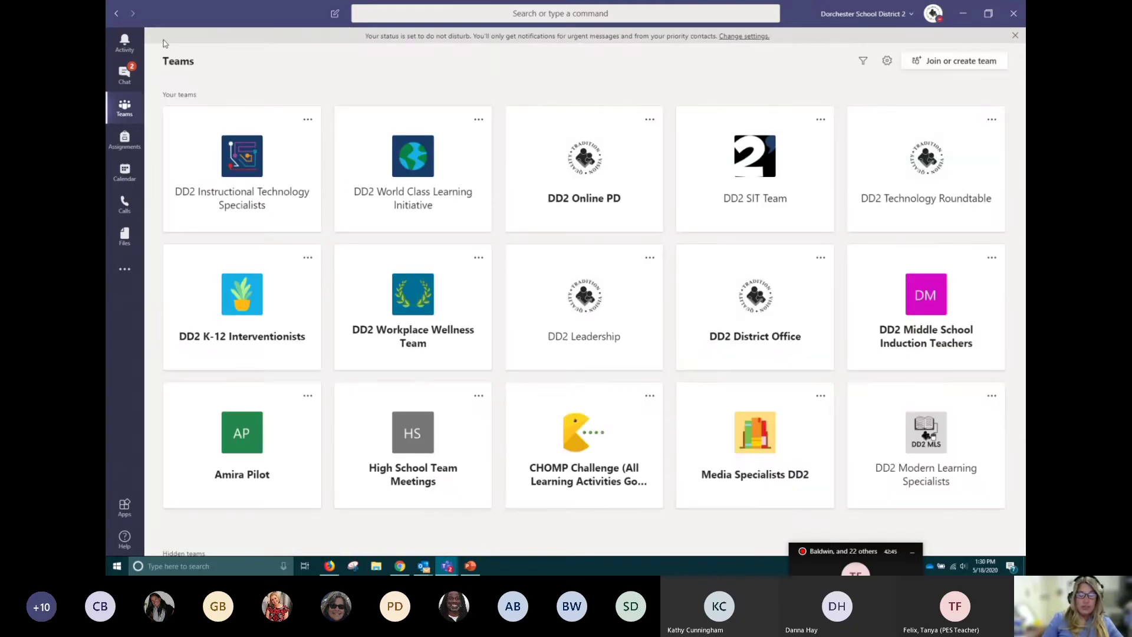
click(579, 160)
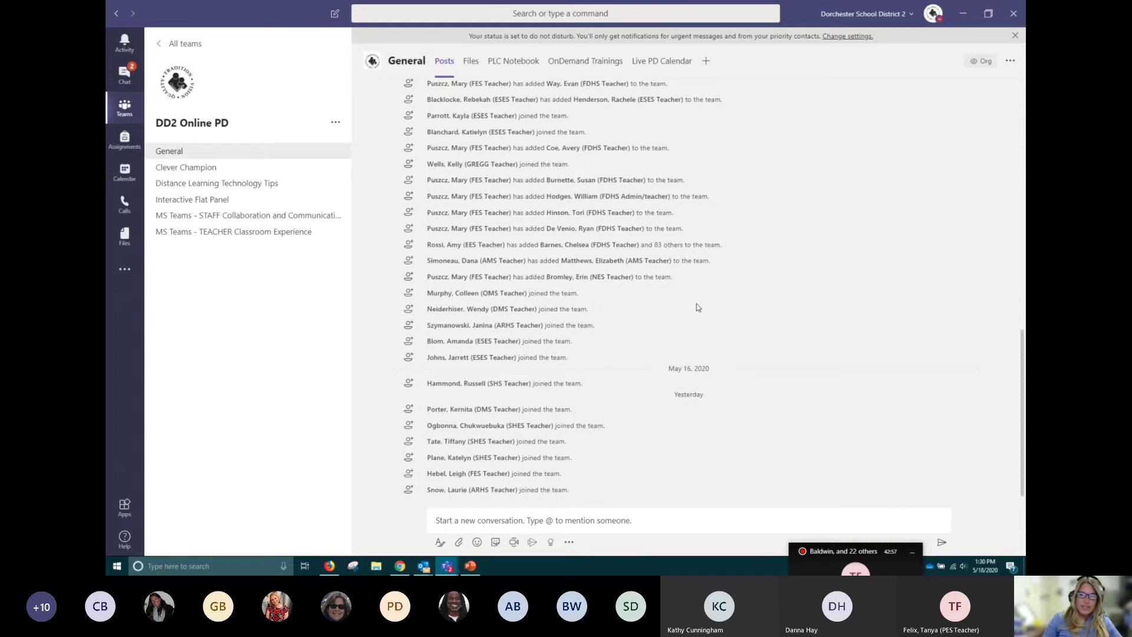
scroll(840, 326, up, 5)
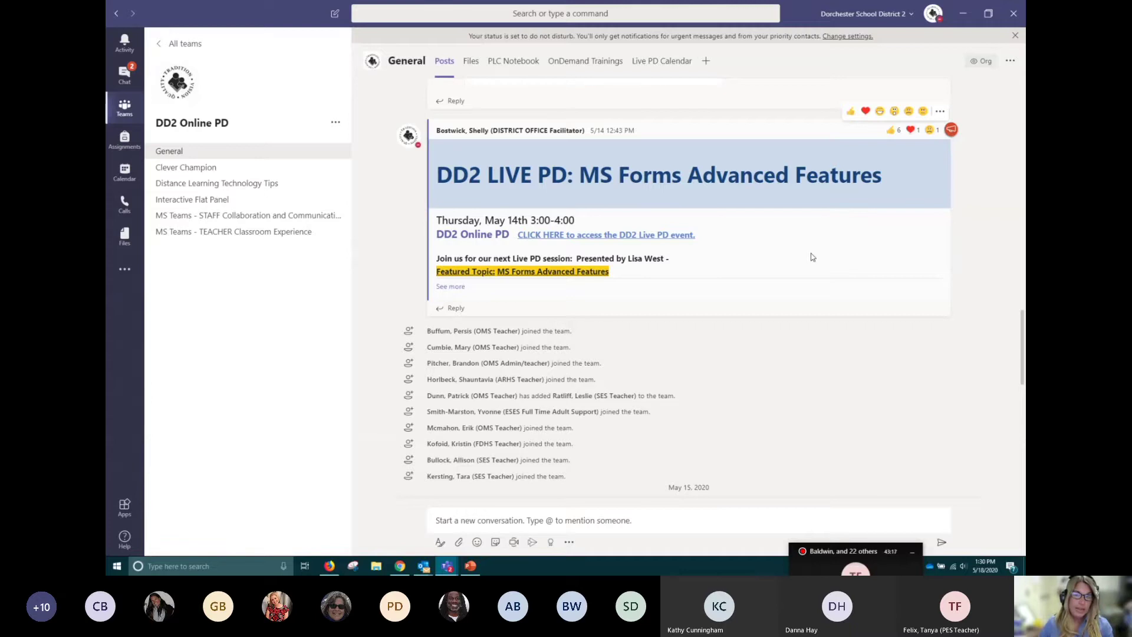
scroll(812, 257, down, 3)
scroll(812, 257, up, 3)
mouse_move(453, 239)
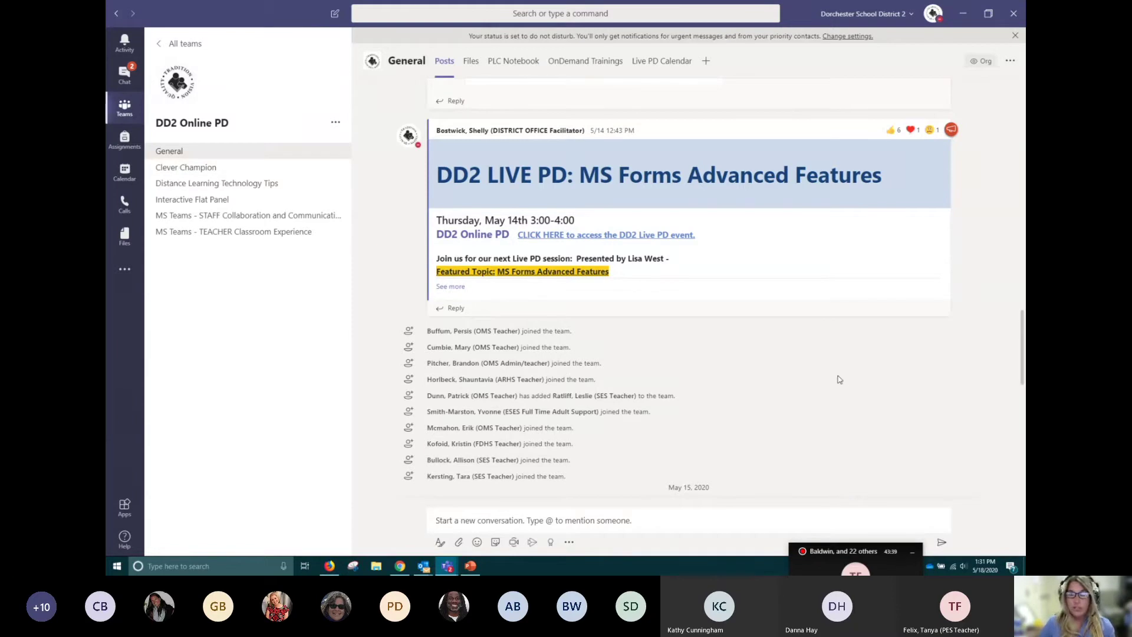
Start an announcement post in the Clever Champion channel with the headline "Meeting Link".
click(196, 169)
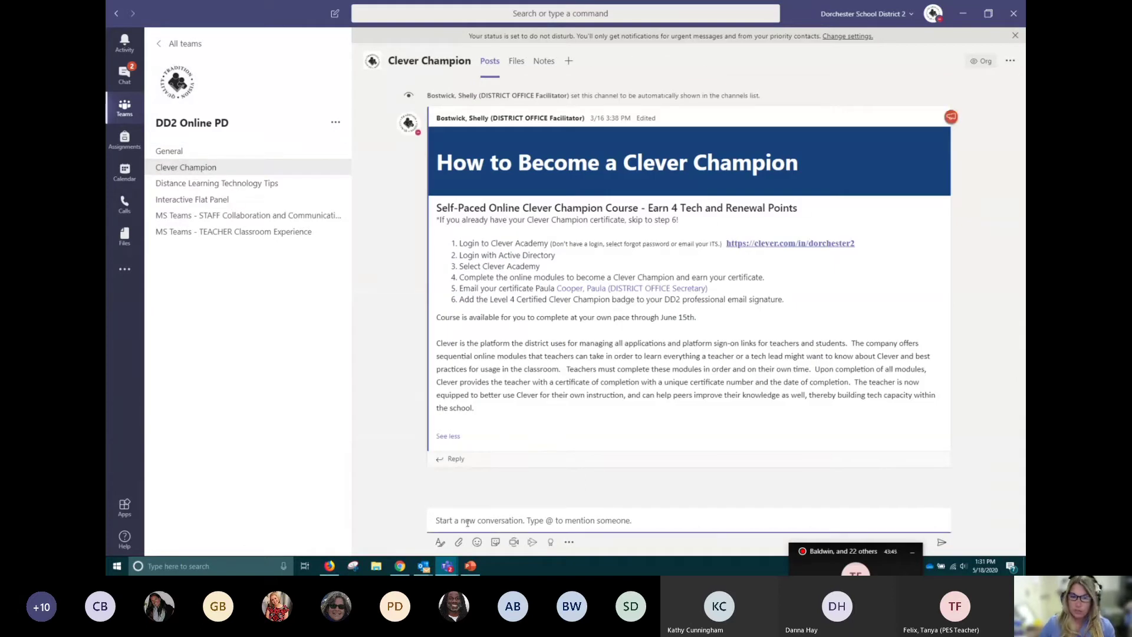
click(440, 543)
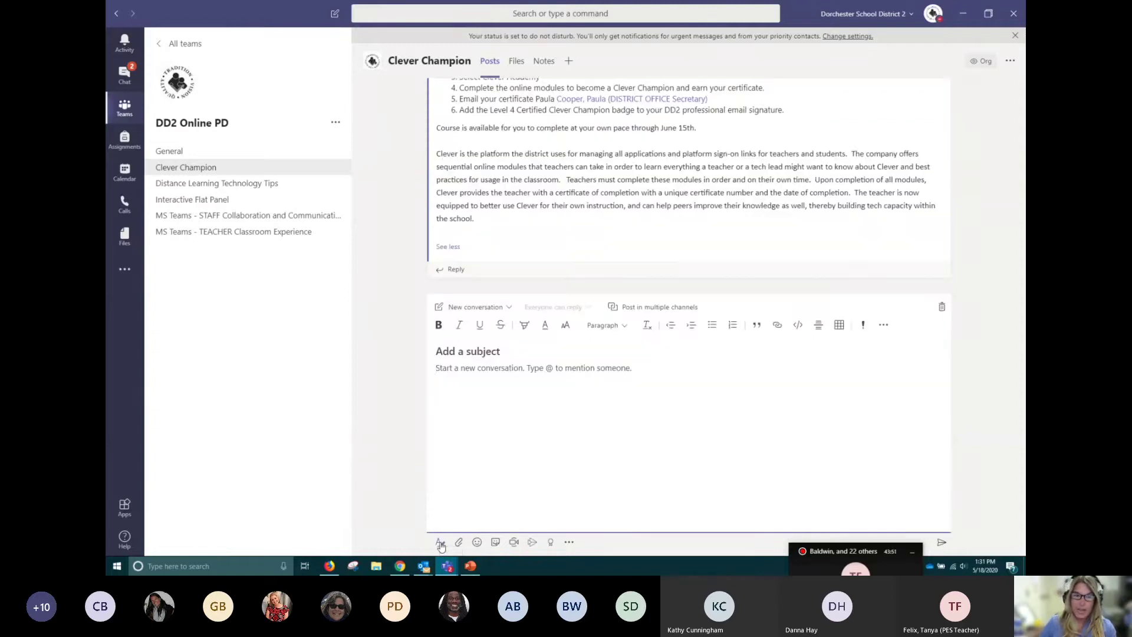
click(511, 308)
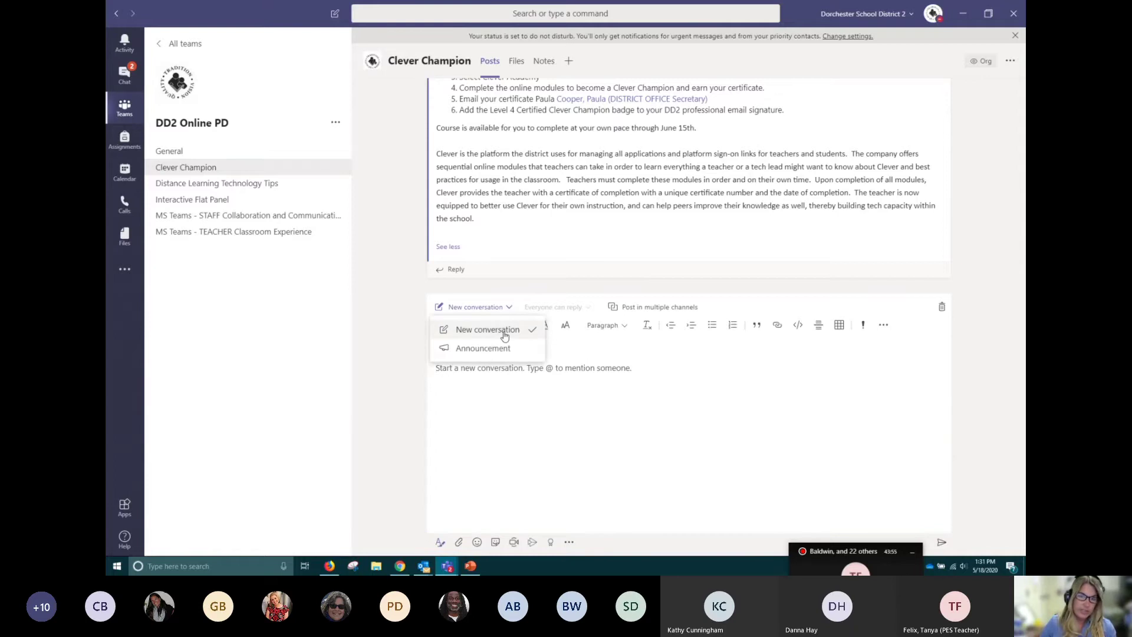
click(503, 348)
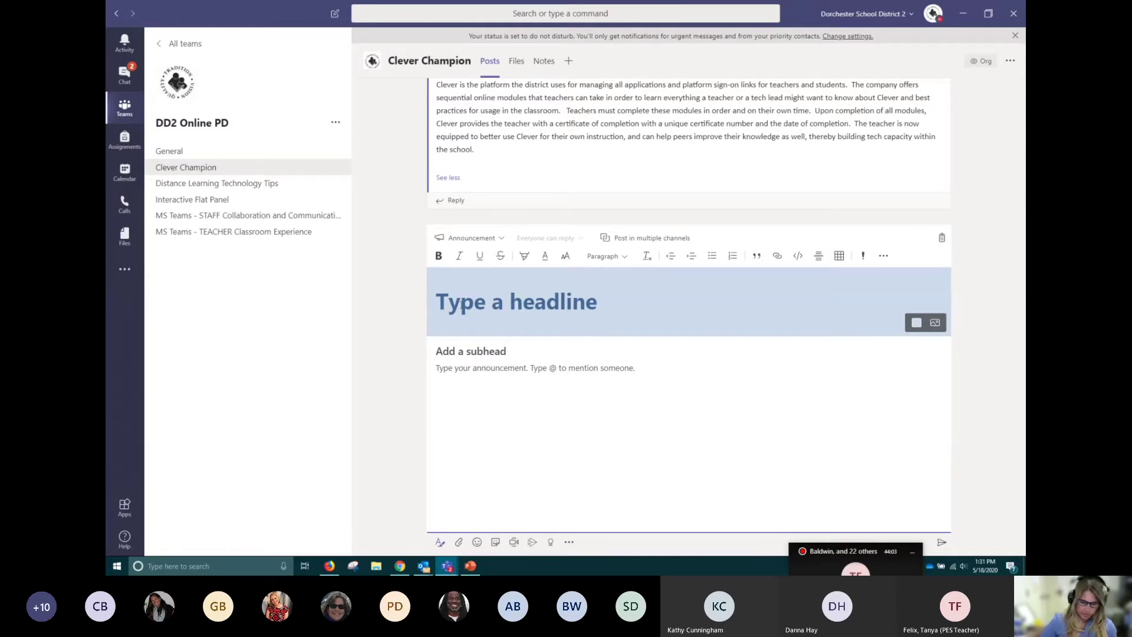
text(Meeting Link)
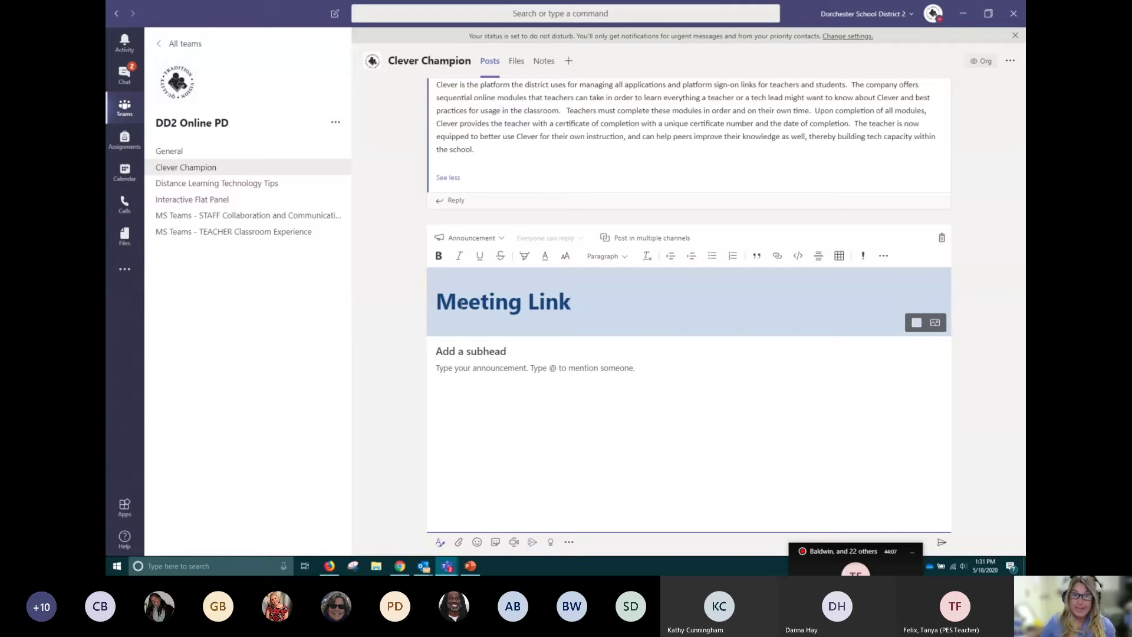
Set the announcement's subhead to "Meeting Monday at 6:00 PM".
click(460, 352)
text(Meeting Monday at )
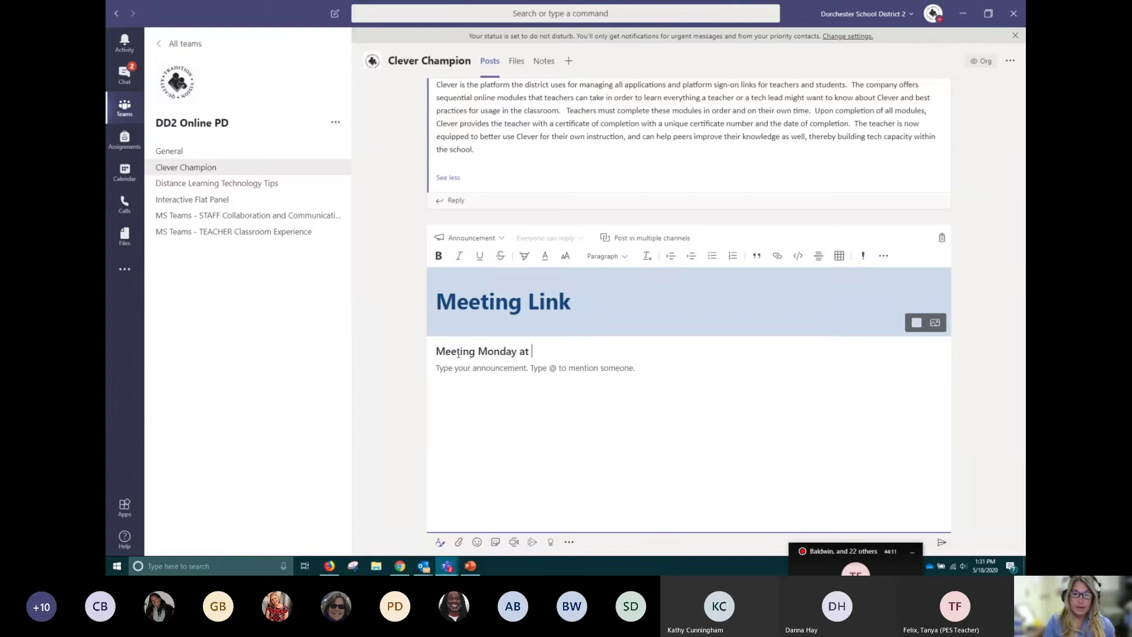
text(6:)
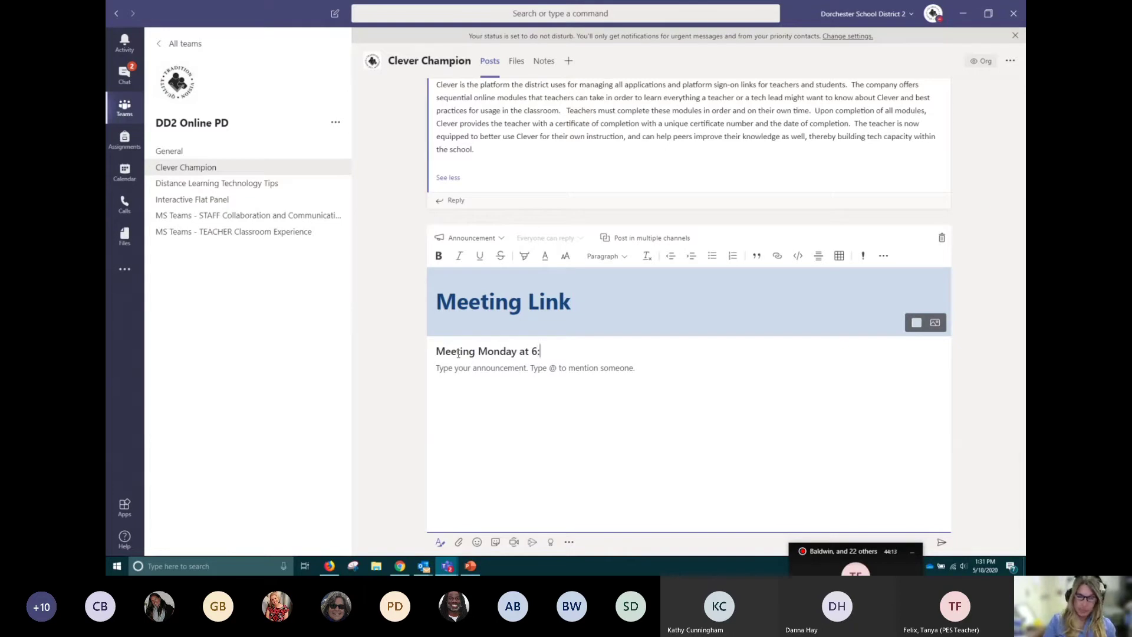
text(00 PM)
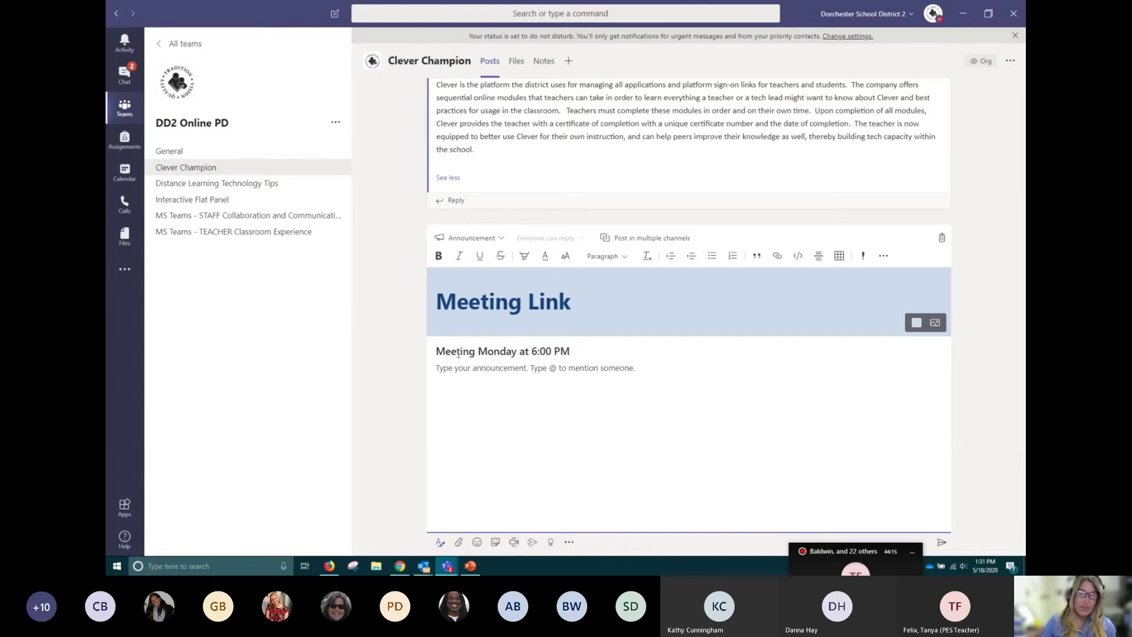
Mention the Clever Champion channel at the start of the announcement body.
click(455, 372)
text(@)
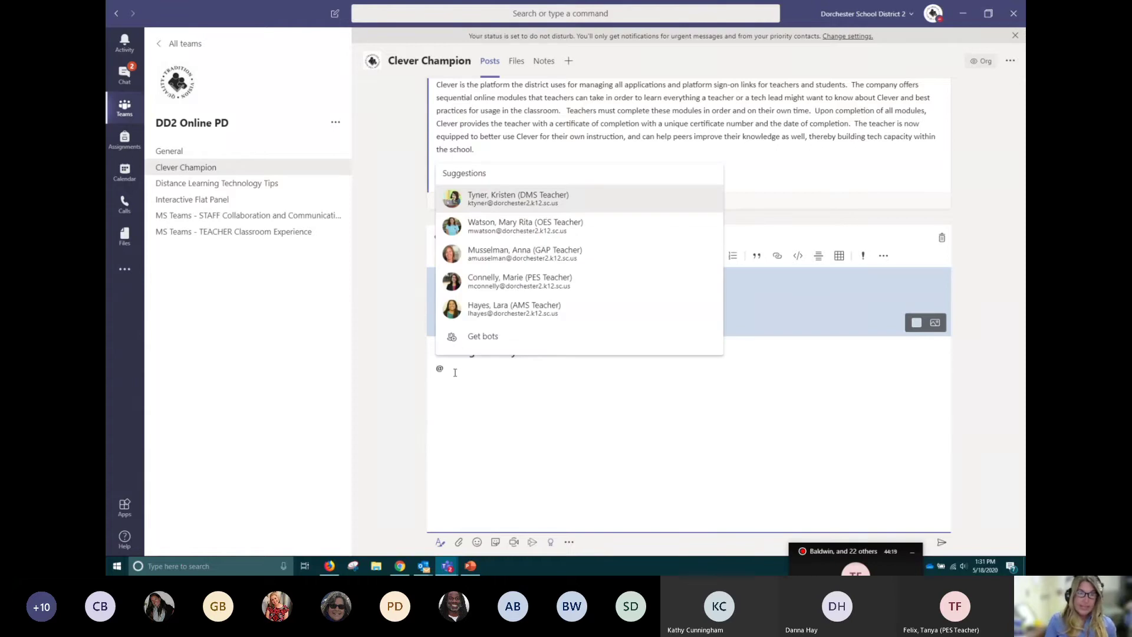
text(c)
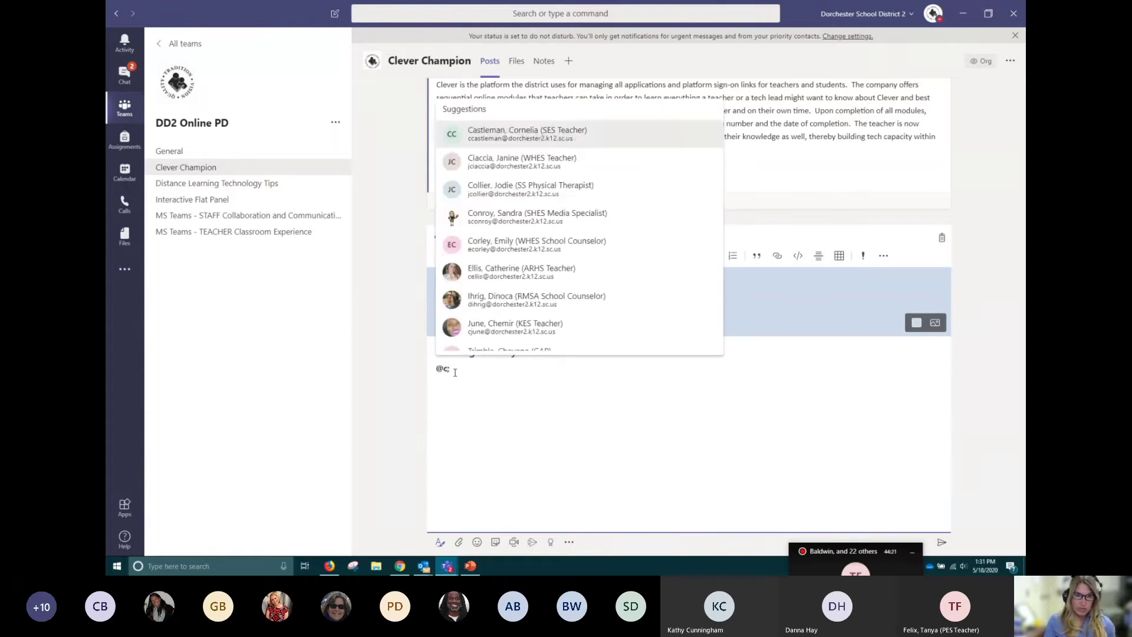
text(l)
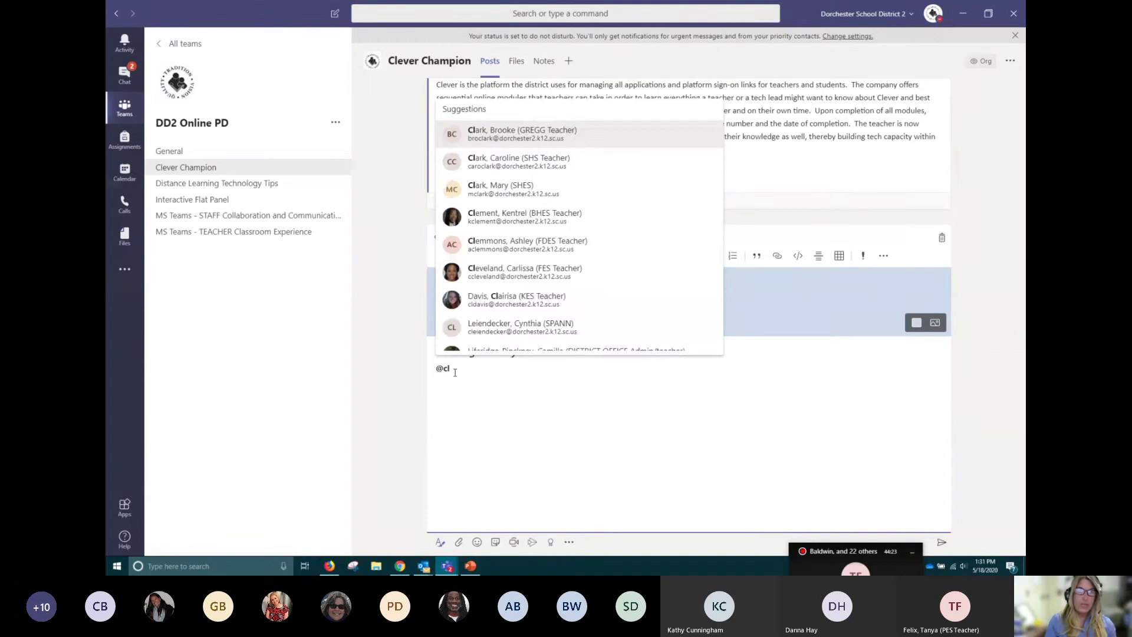
text(ever)
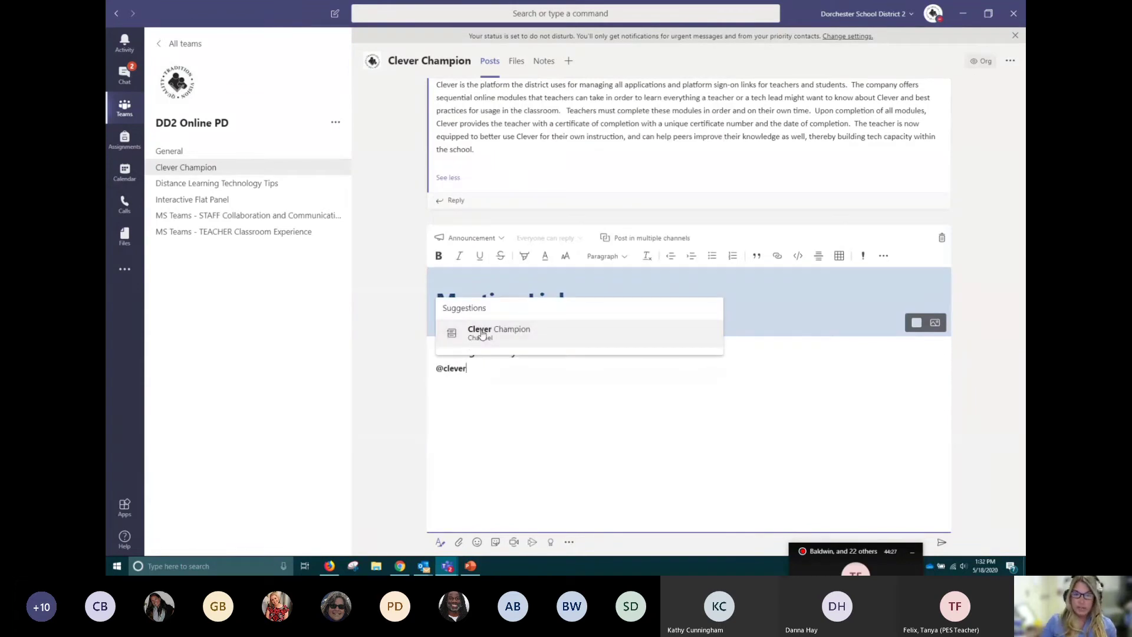
click(481, 335)
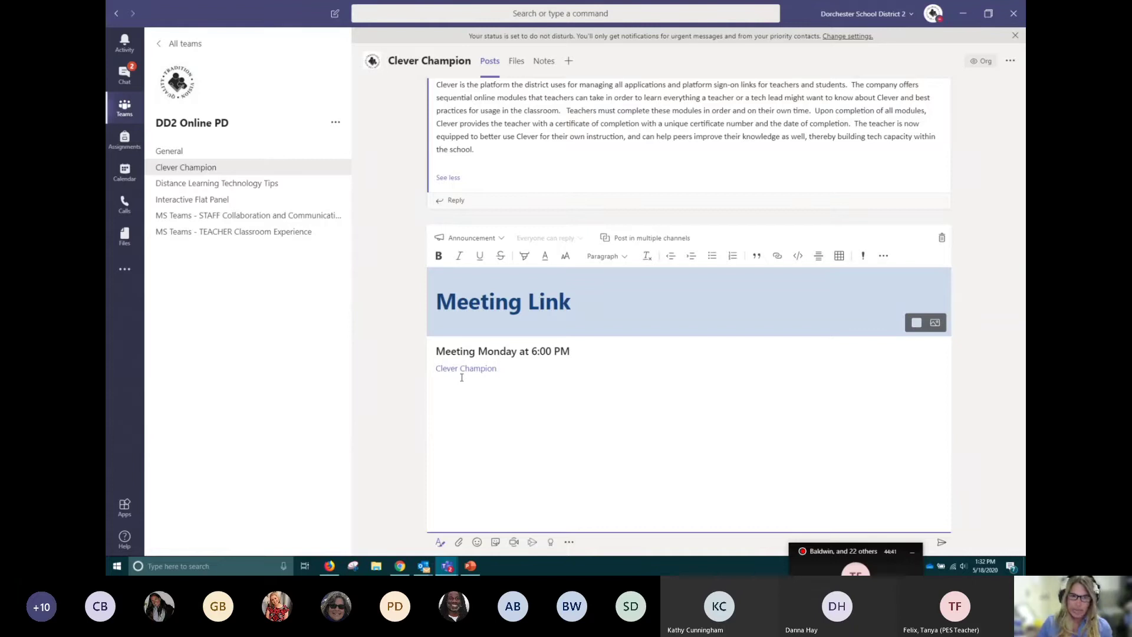
text(@)
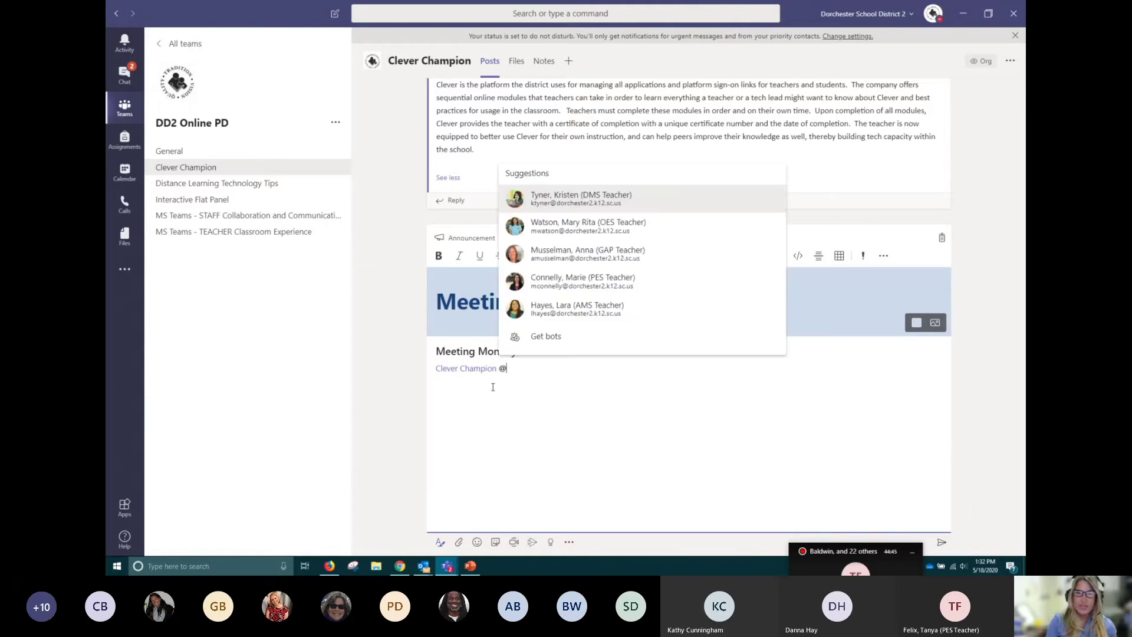
key(BackSpace)
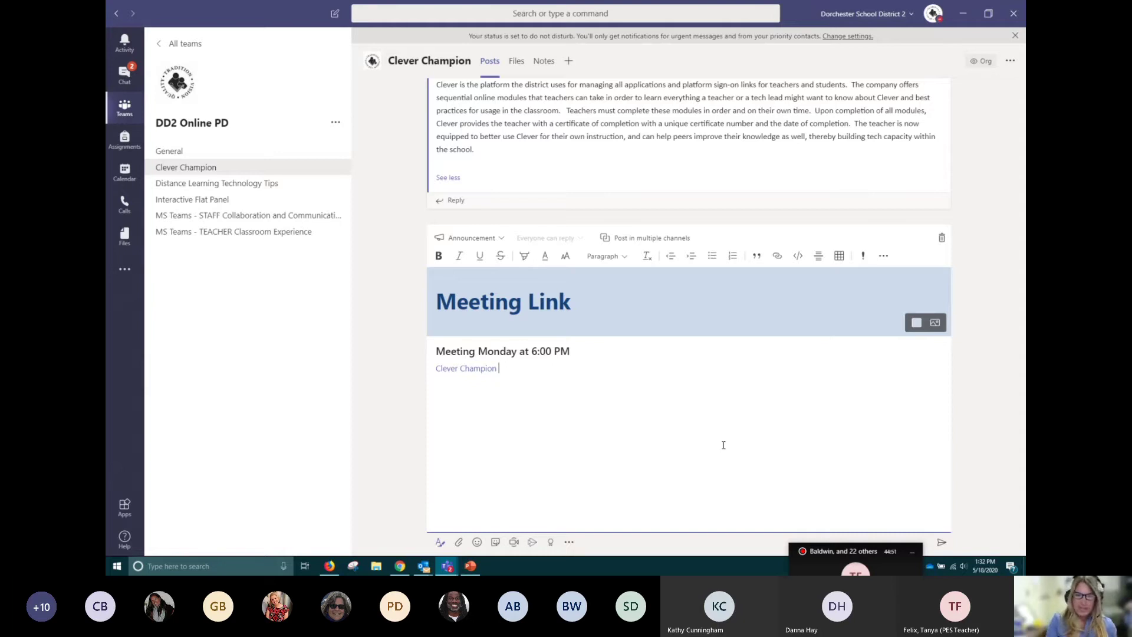
Try to paste the full Teams meeting link after the Clever Champion mention, and delete it again.
key(ctrl+v)
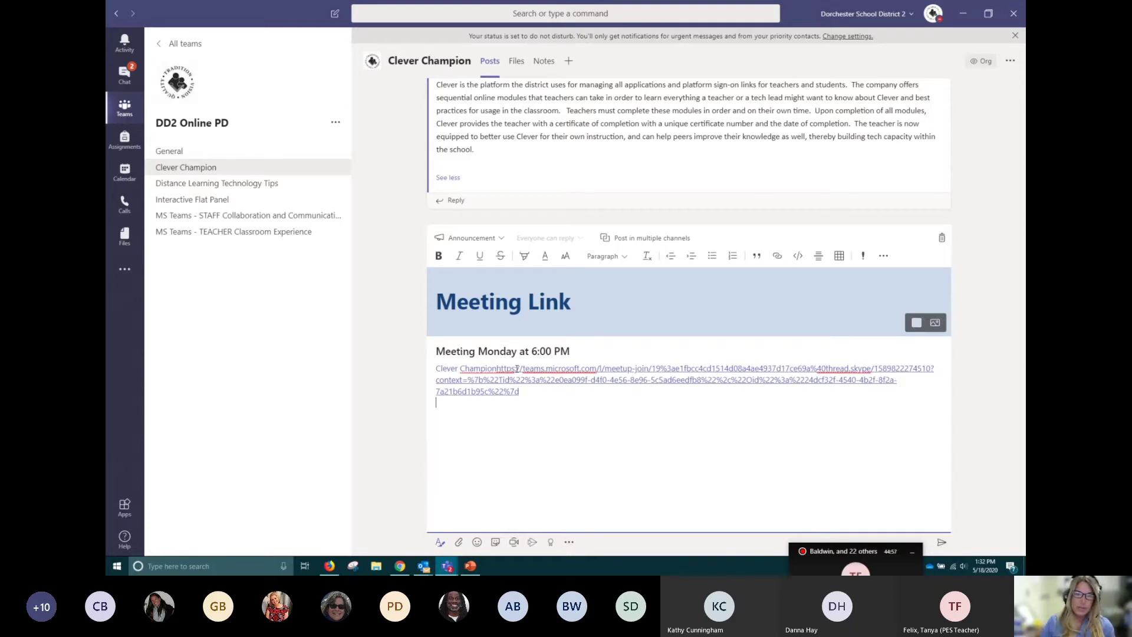
click(496, 368)
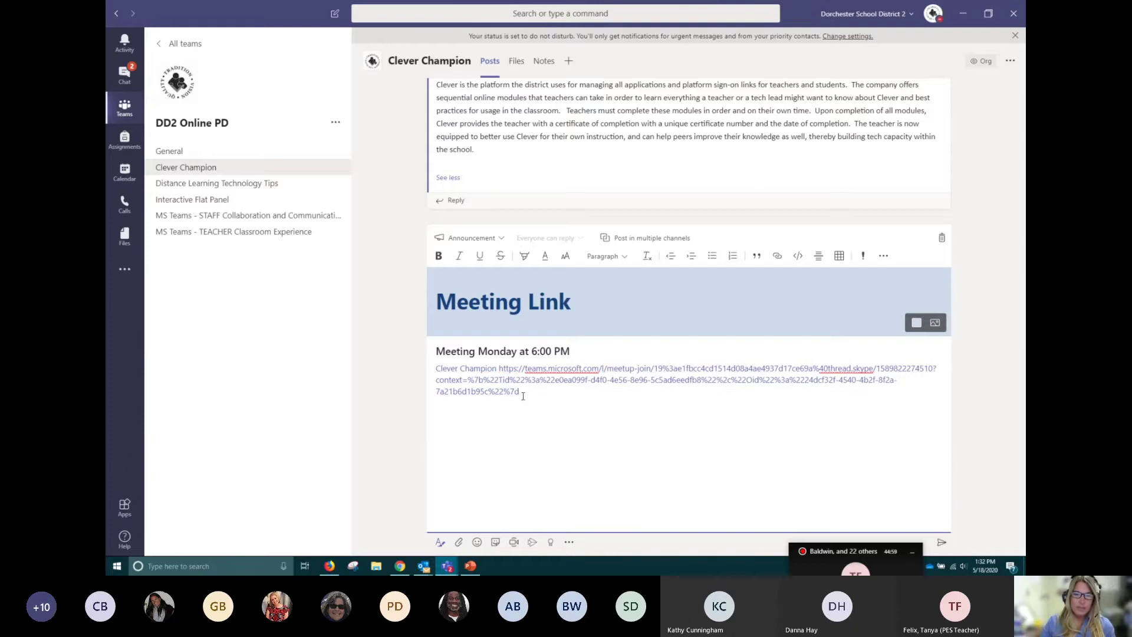
key(Return)
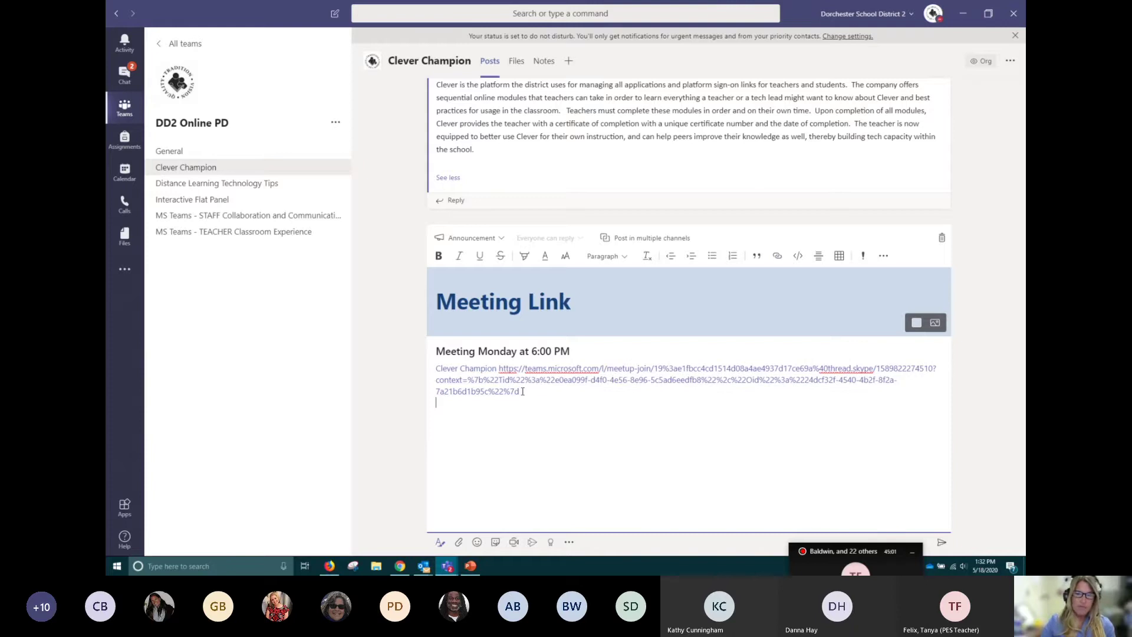
right_click(548, 370)
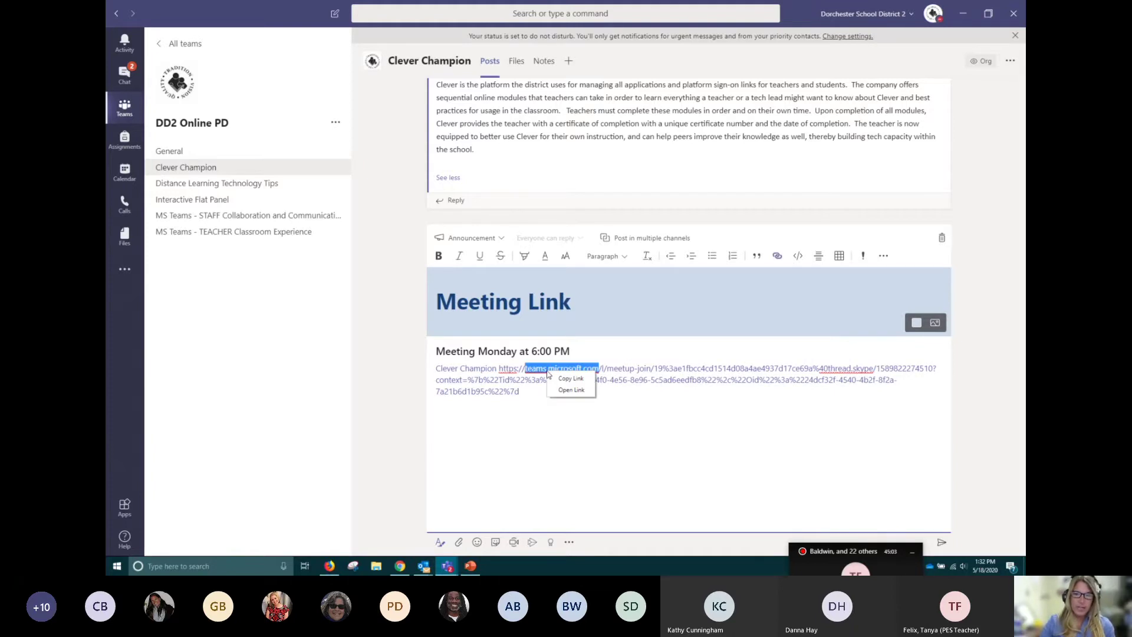
click(529, 410)
drag(521, 392, 499, 368)
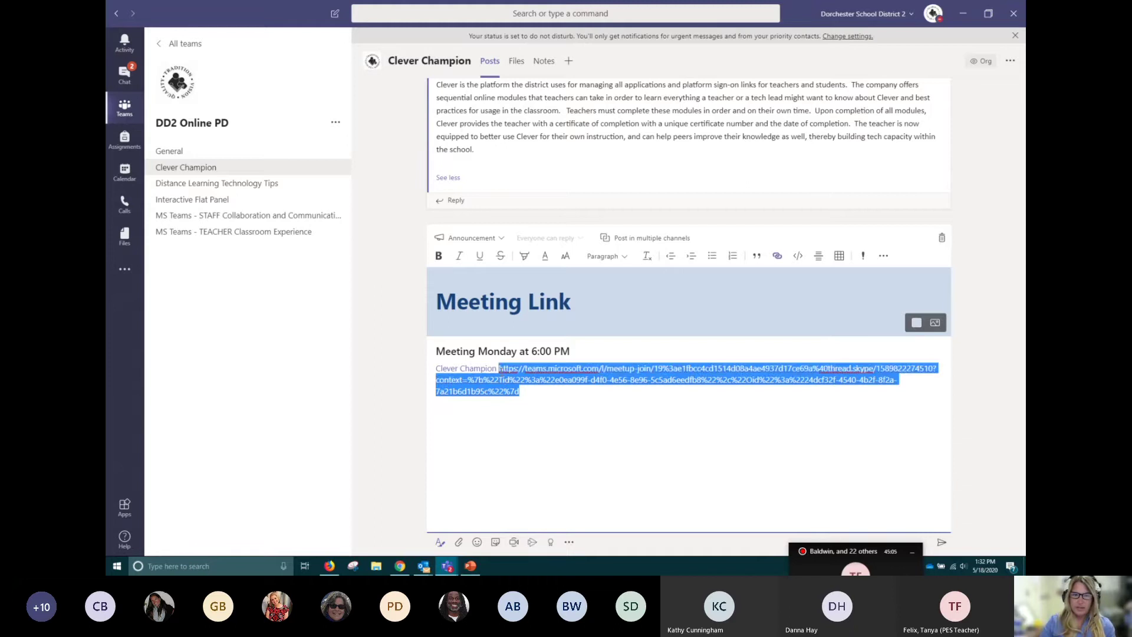
key(BackSpace)
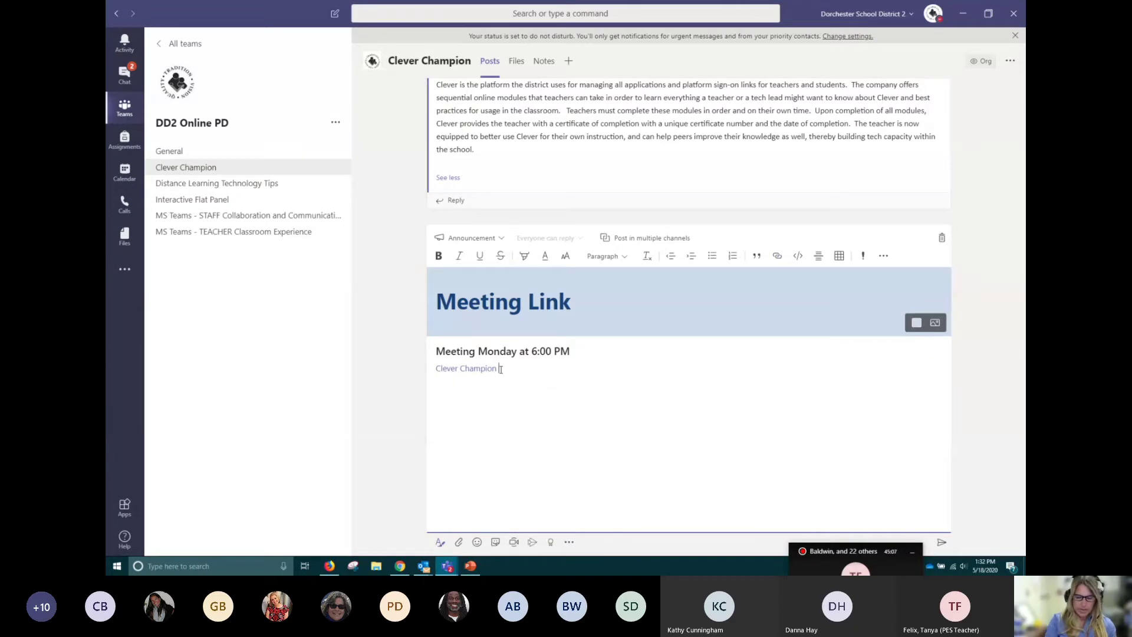
Add the text "Text Meeting Link" after the Clever Champion mention in the announcement body.
text(Text)
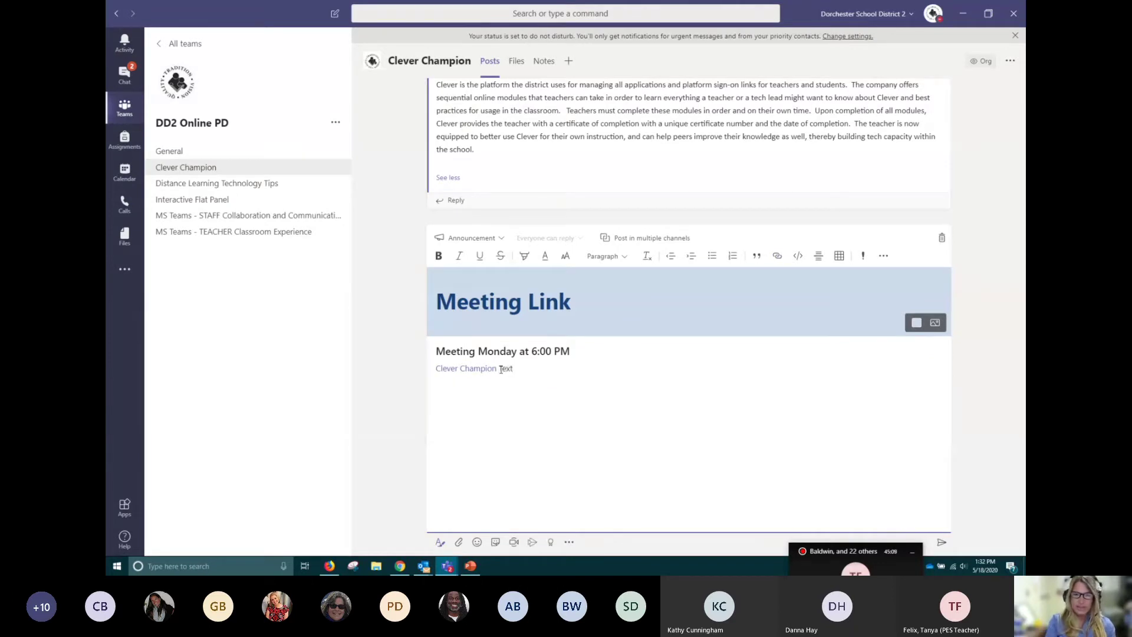
text( Meeting Lnk)
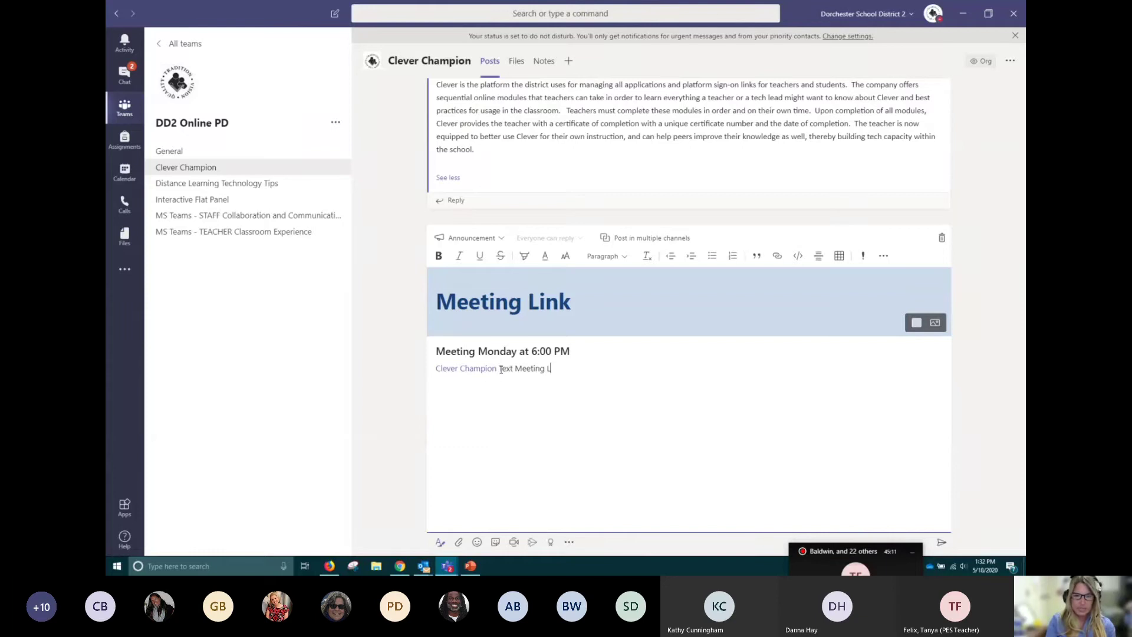
key(BackSpace)
key(BackSpace)
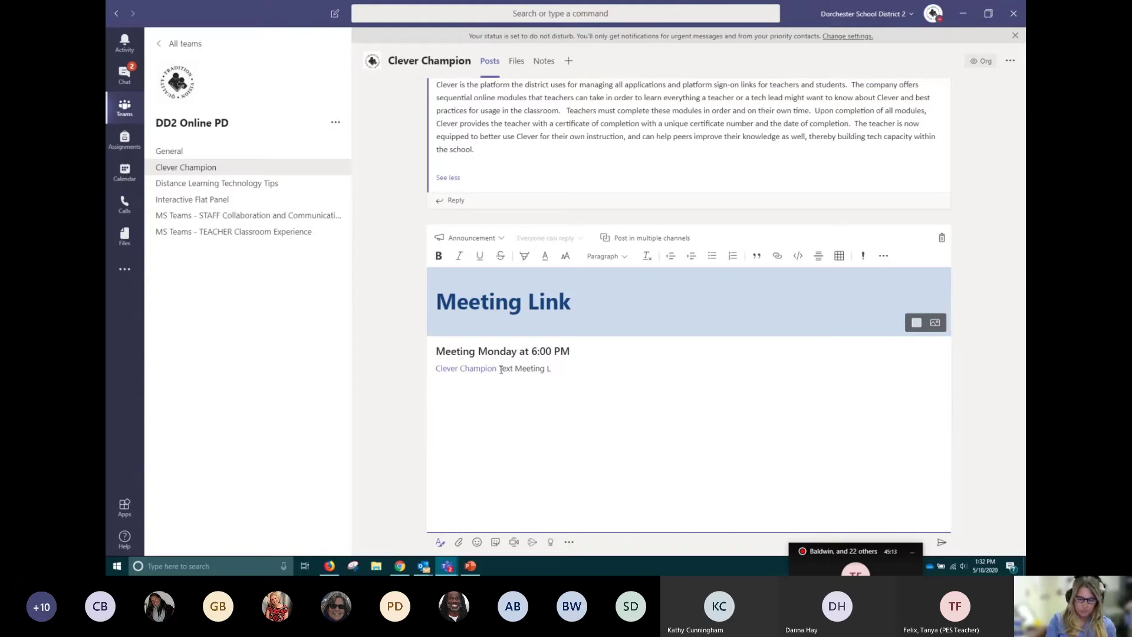
text(ink)
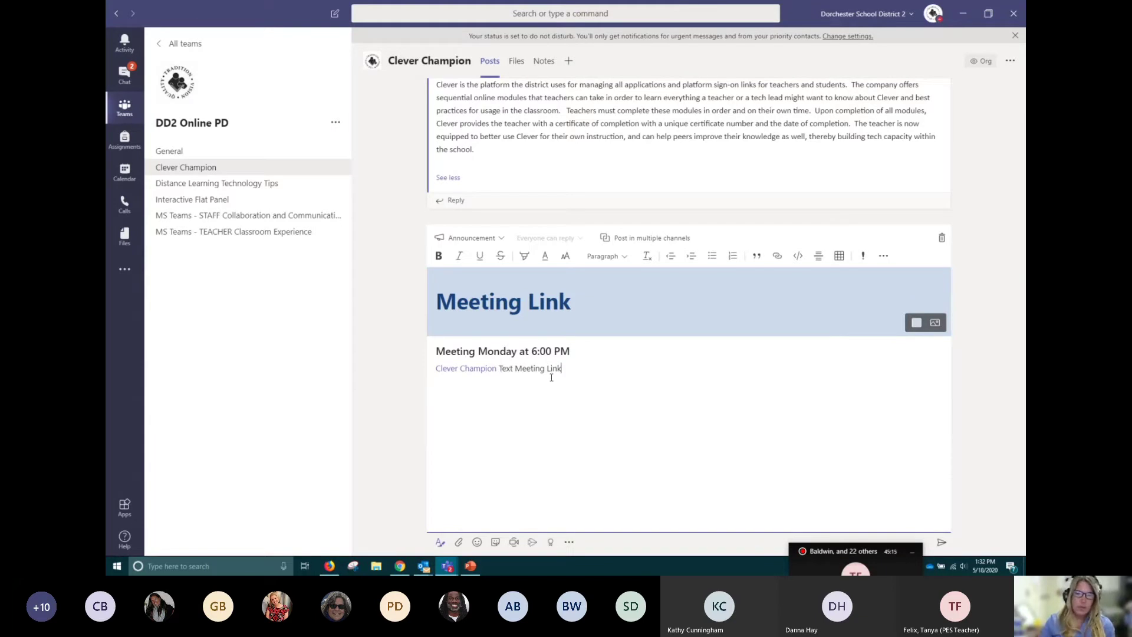
Turn "Text Meeting Link" into a hyperlink that uses the copied Teams meeting link as its address.
drag(562, 368, 499, 369)
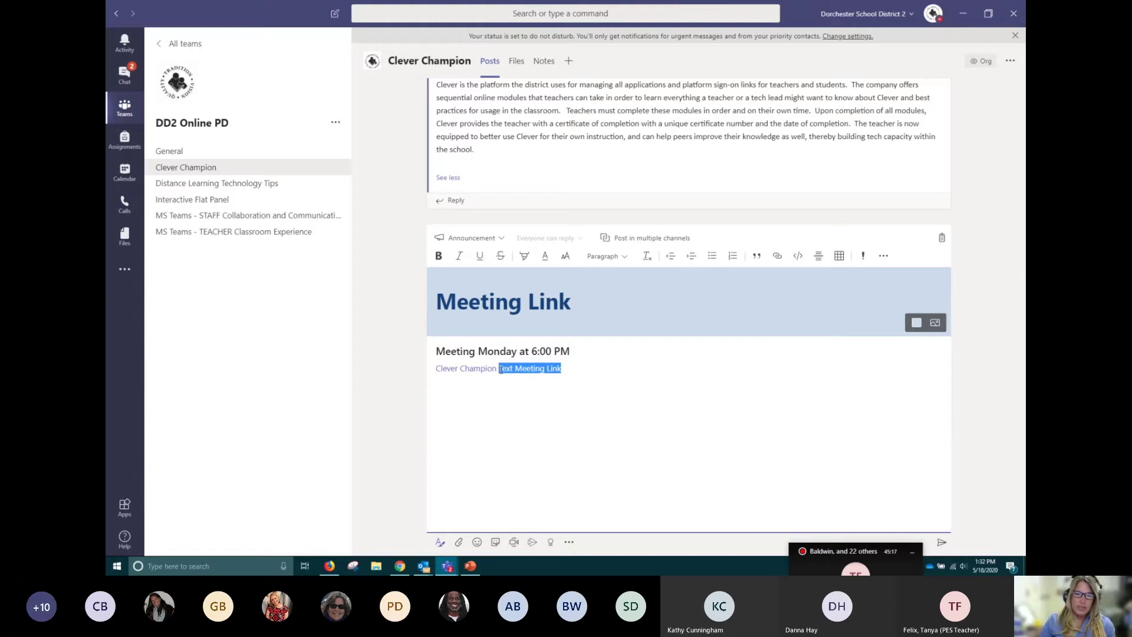
right_click(513, 372)
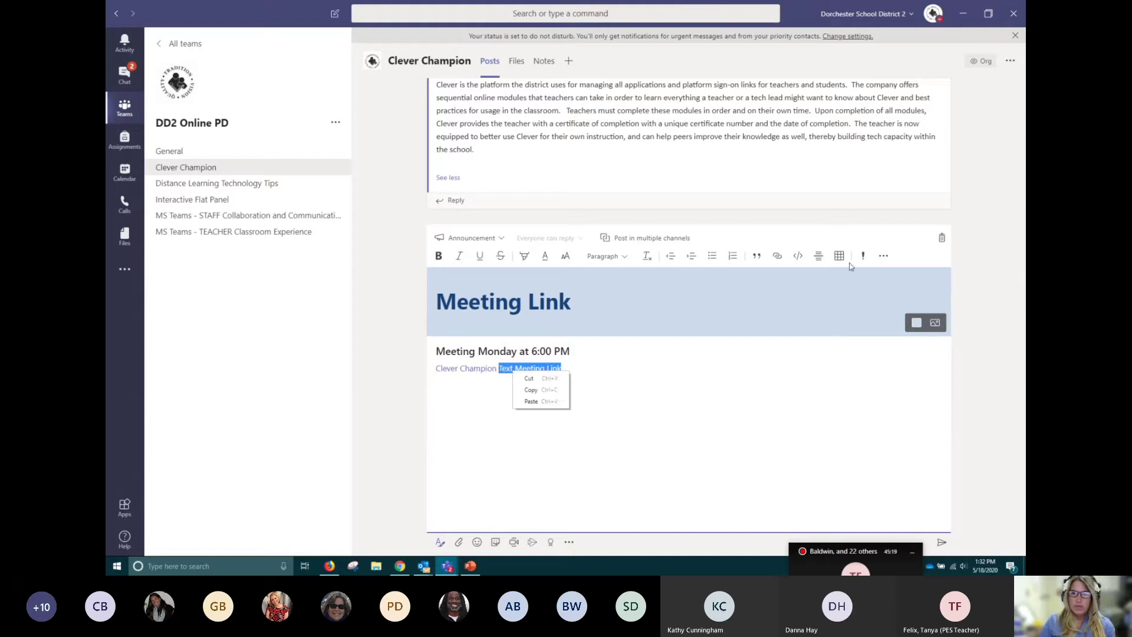
click(741, 380)
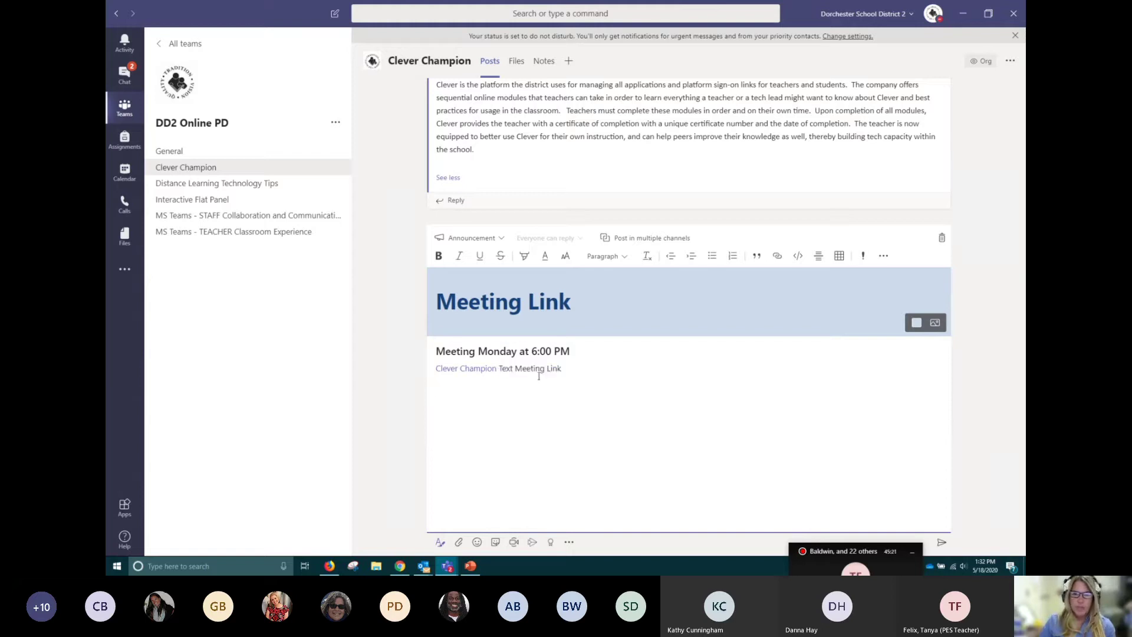
drag(561, 368, 499, 368)
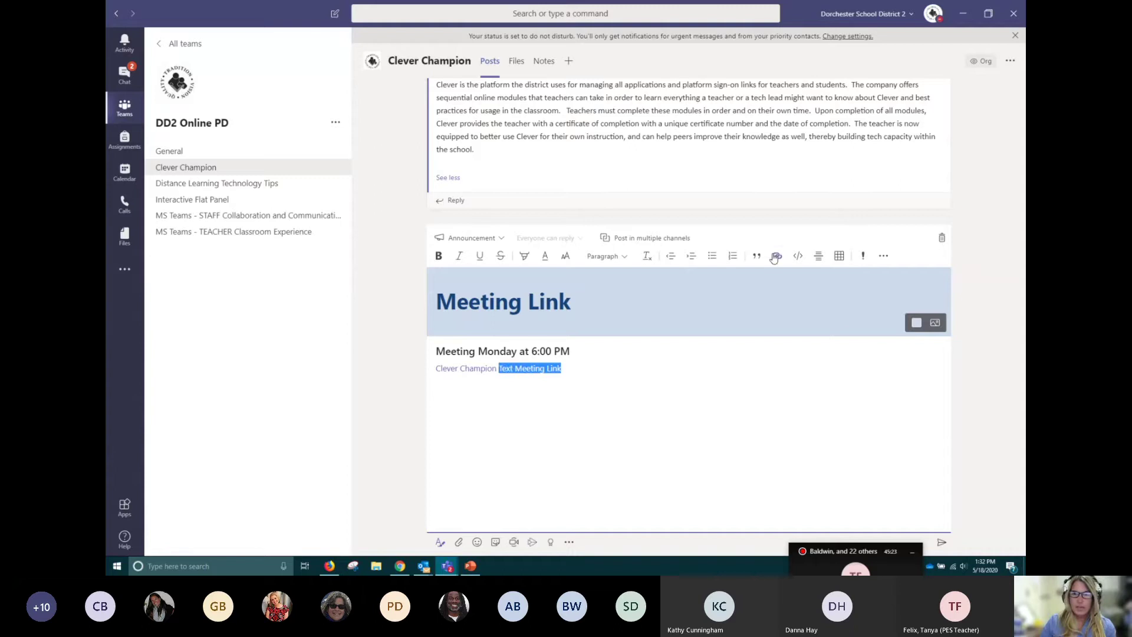
click(776, 256)
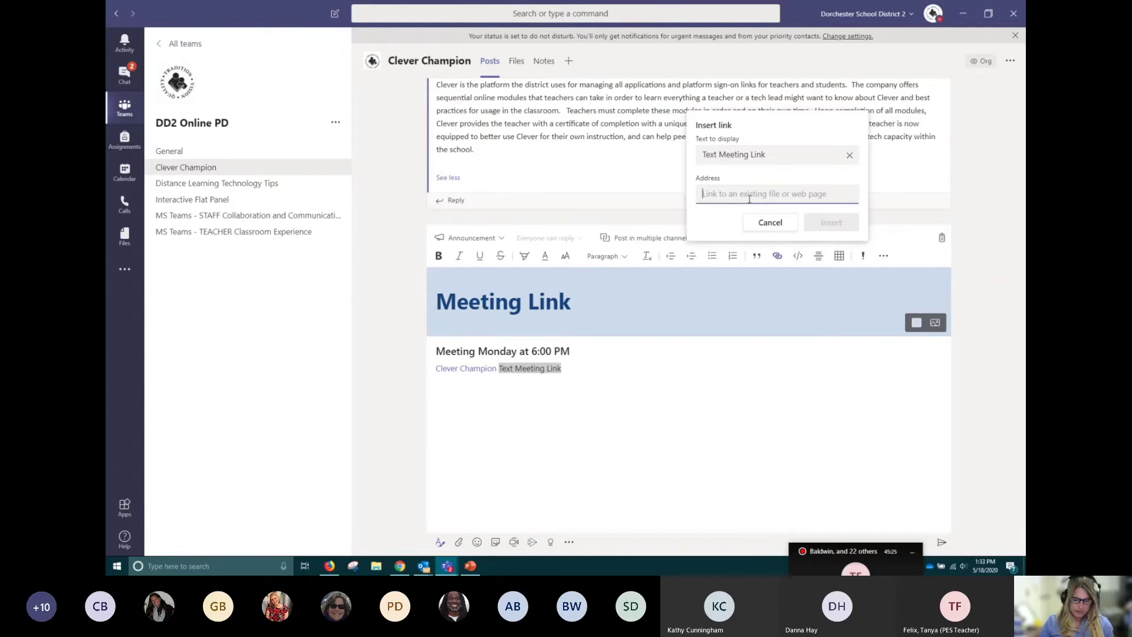
key(ctrl+v)
click(832, 222)
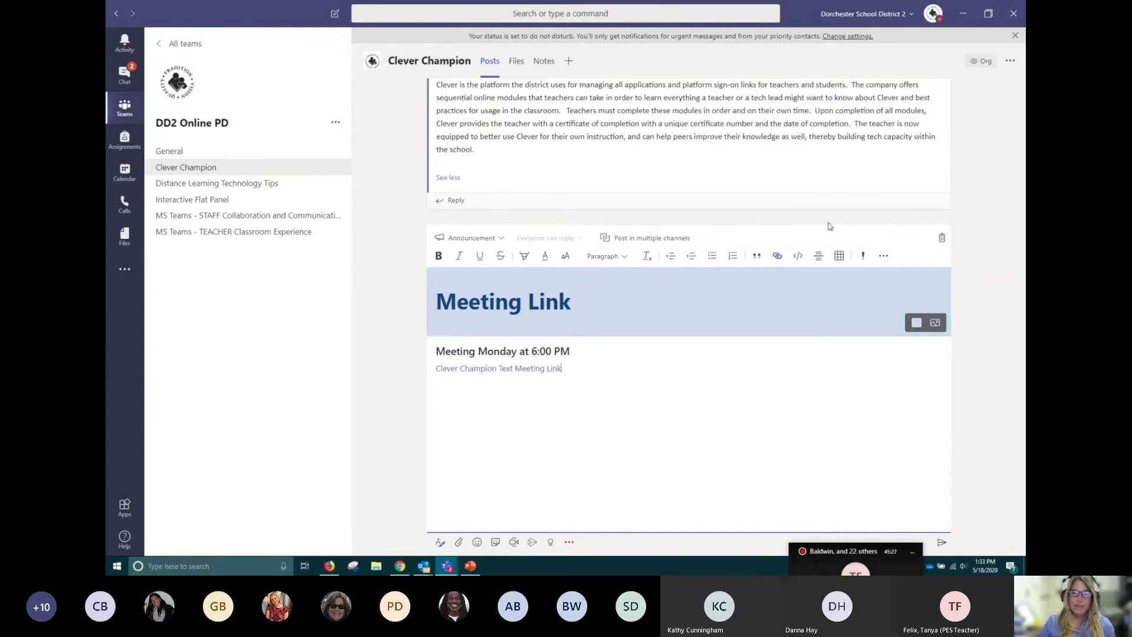
Move the "Text Meeting Link" hyperlink onto its own line below the Clever Champion mention.
click(498, 368)
key(Return)
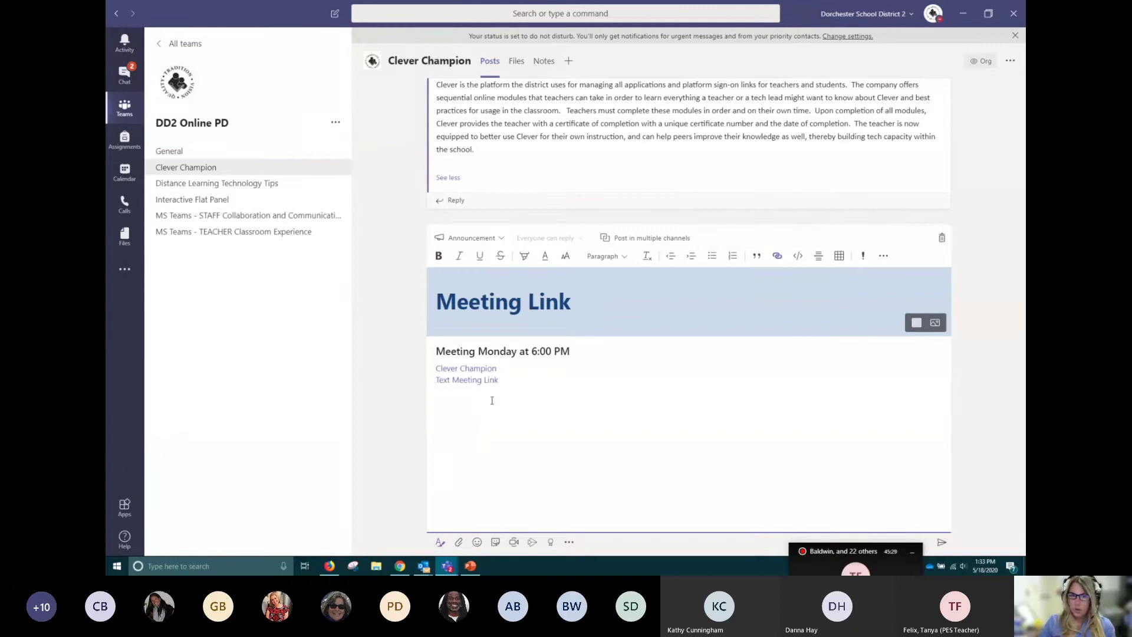
mouse_move(443, 381)
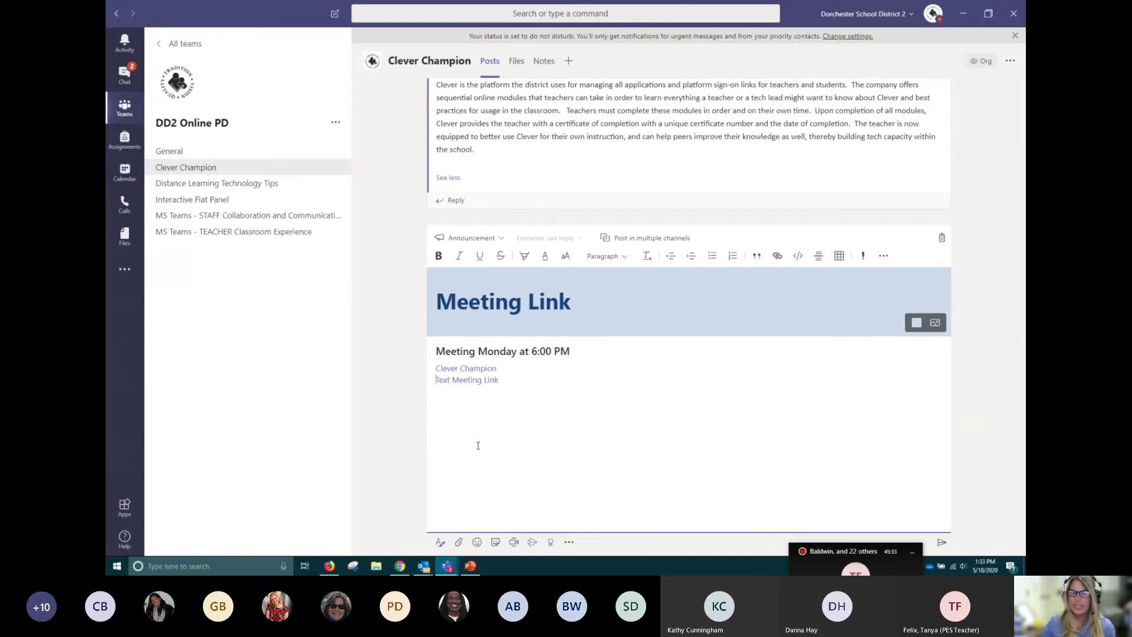
Add the placeholder text "aslkdjf;lsadjf;lajffdakjda;lfjl'sad" two lines below the hyperlink and link it to the copied Teams meeting address.
click(587, 378)
key(Return)
key(Return)
text(aslkdjf;lsadjf;lajffdakjda;lfjl'sad)
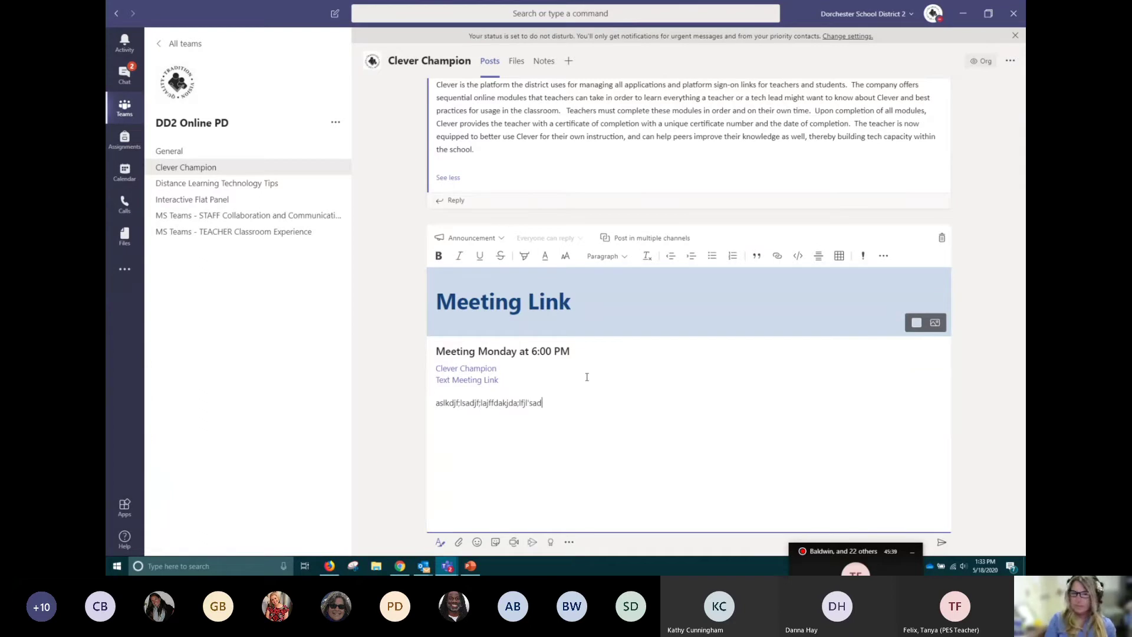
drag(543, 403, 429, 401)
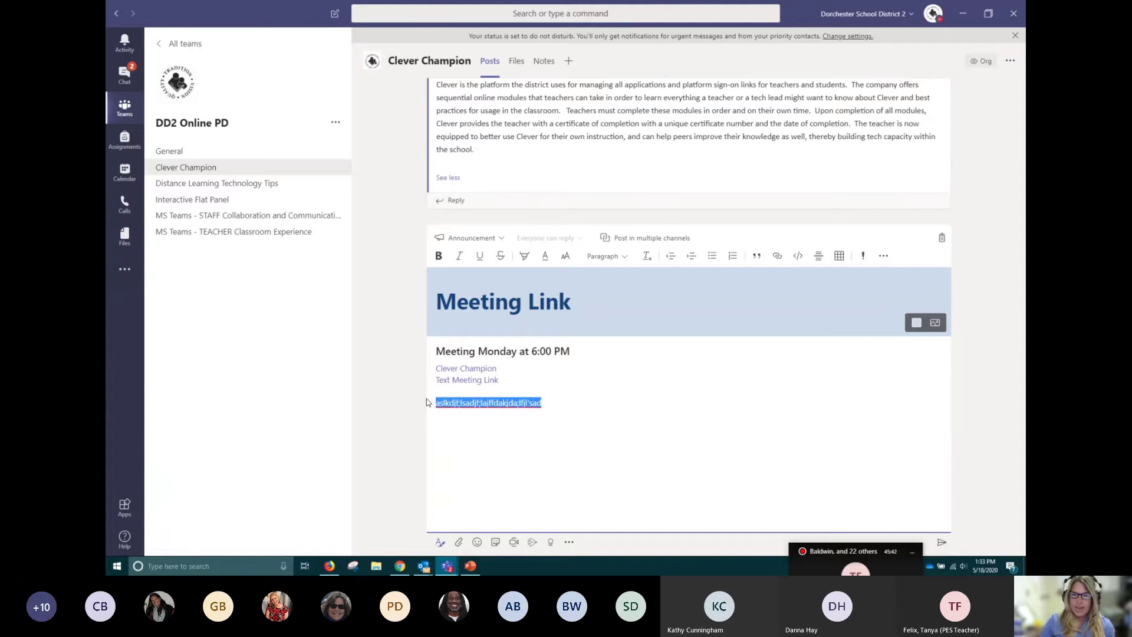
click(777, 257)
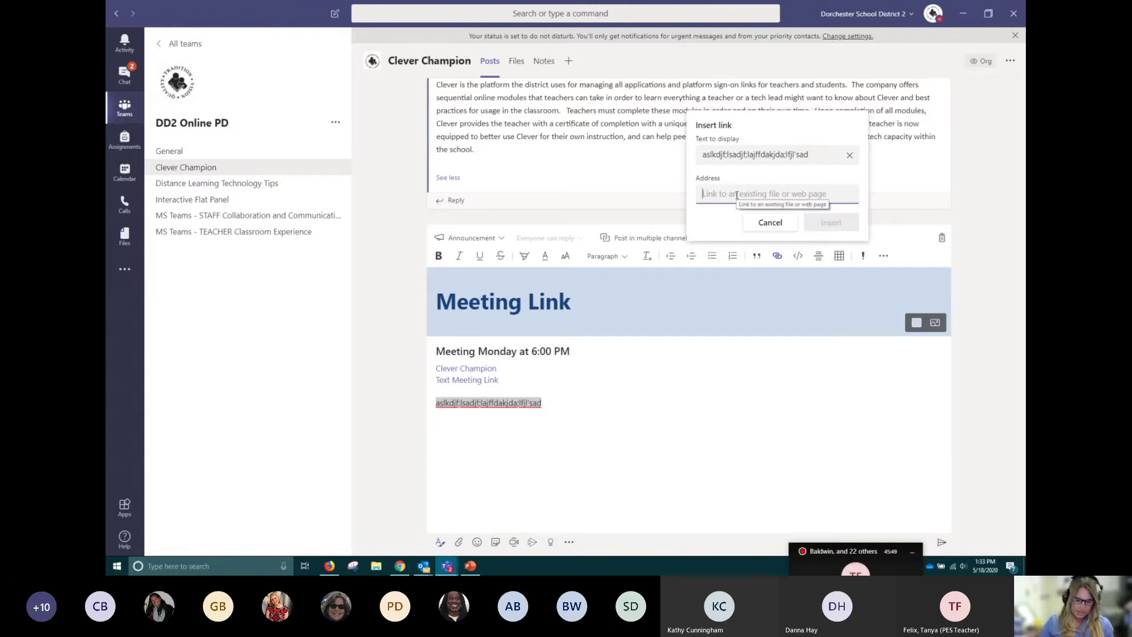
key(ctrl+v)
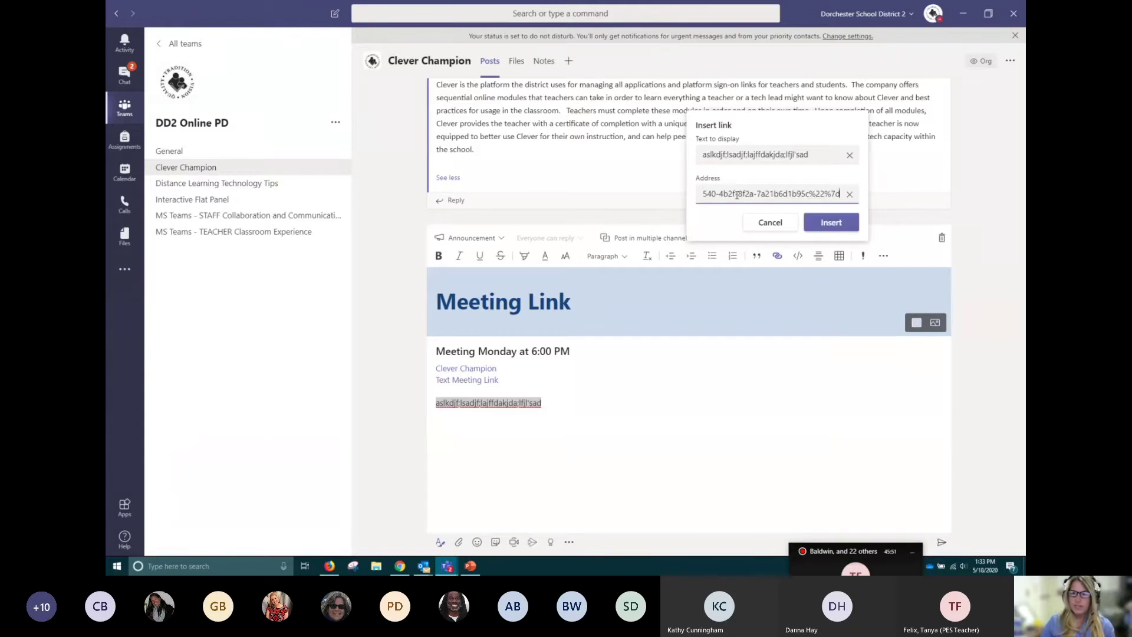
click(832, 223)
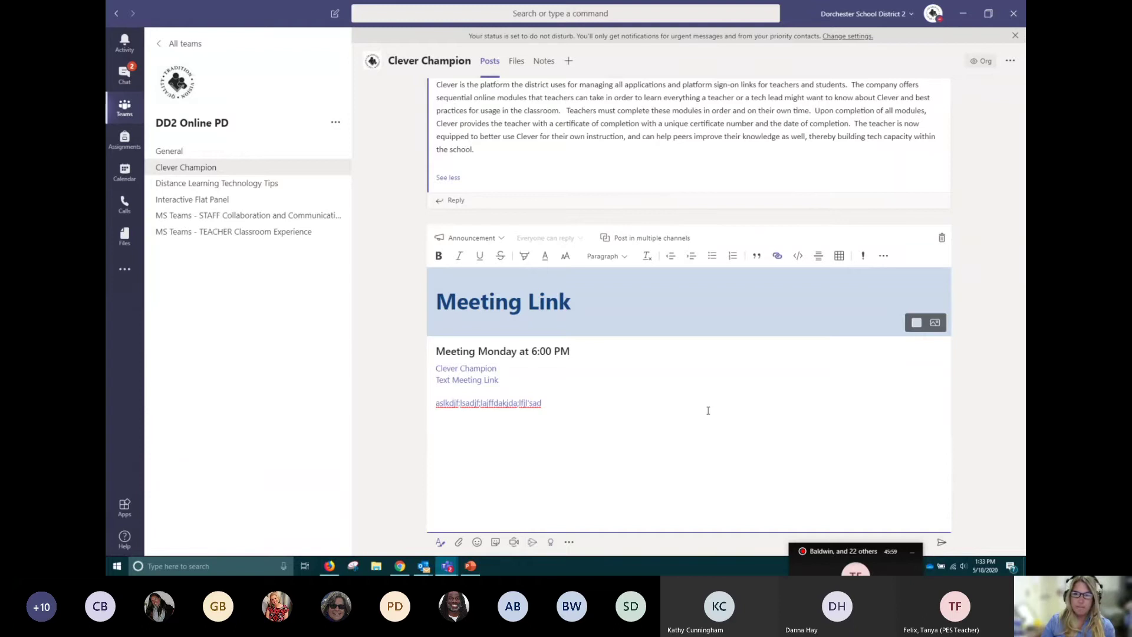
Discard the Meeting Link announcement draft in the Clever Champion channel.
click(942, 239)
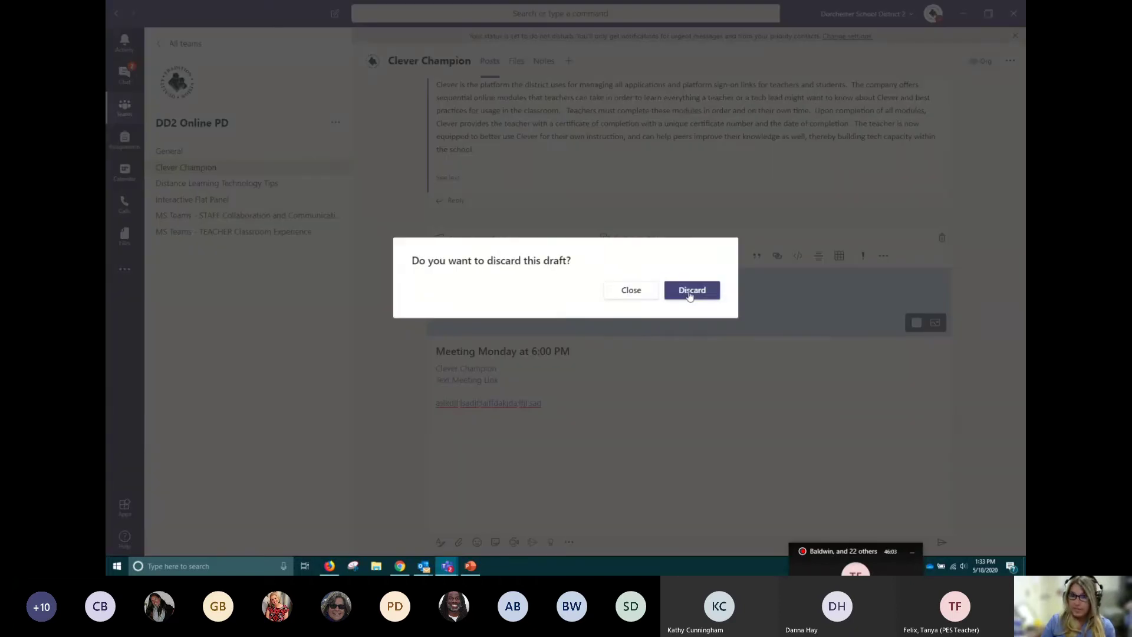
click(690, 292)
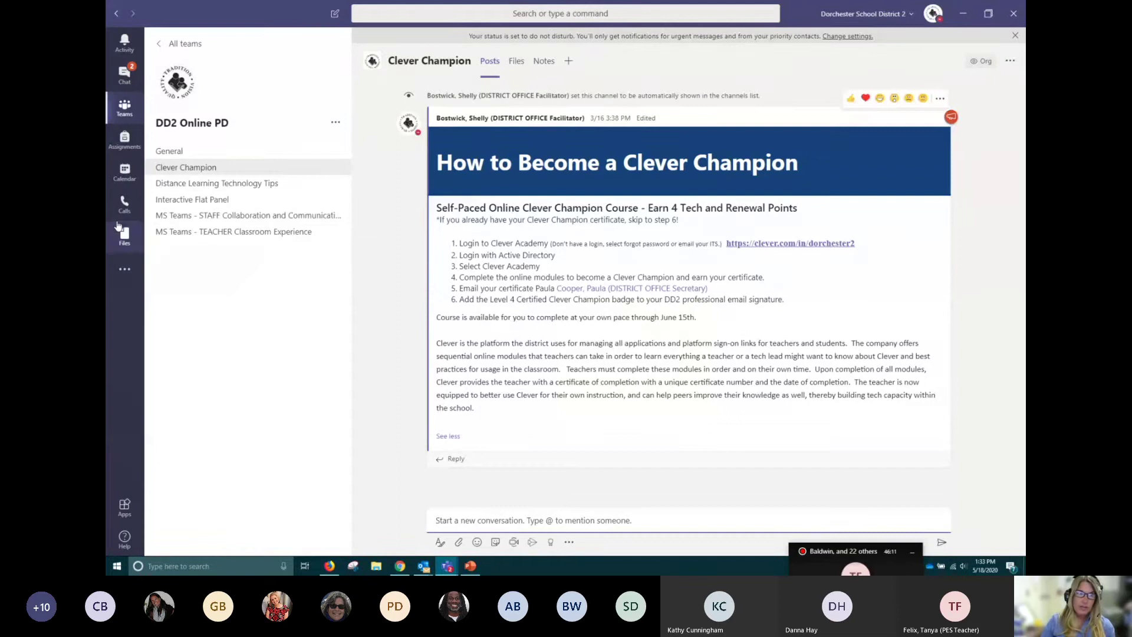
View the blank form for scheduling a meeting from the Teams calendar, and close it without saving.
click(125, 174)
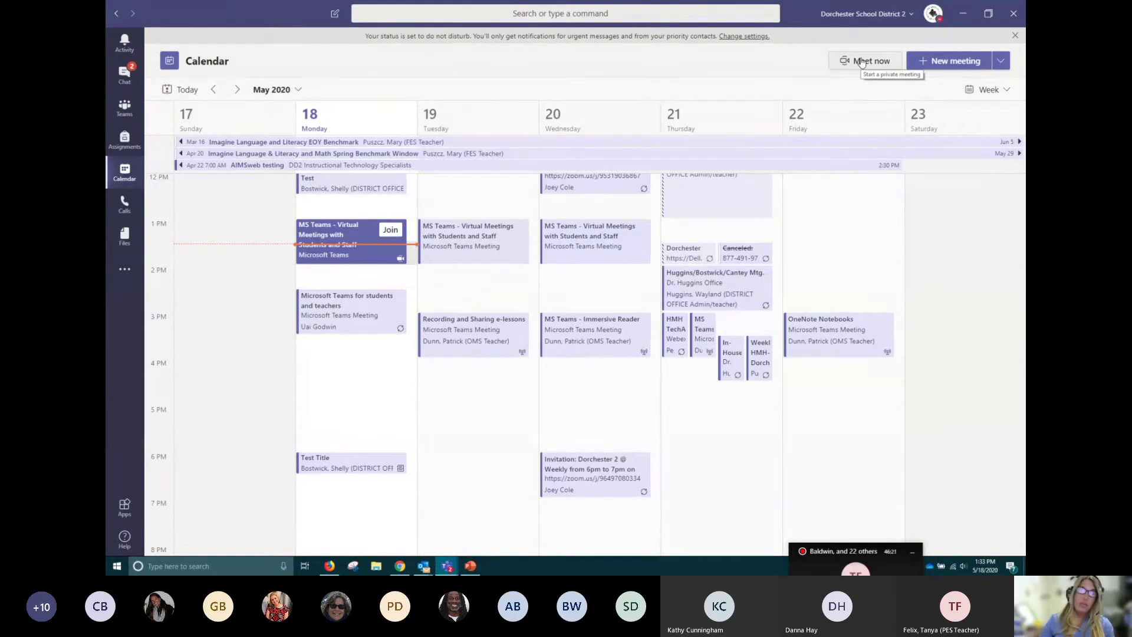
click(1001, 61)
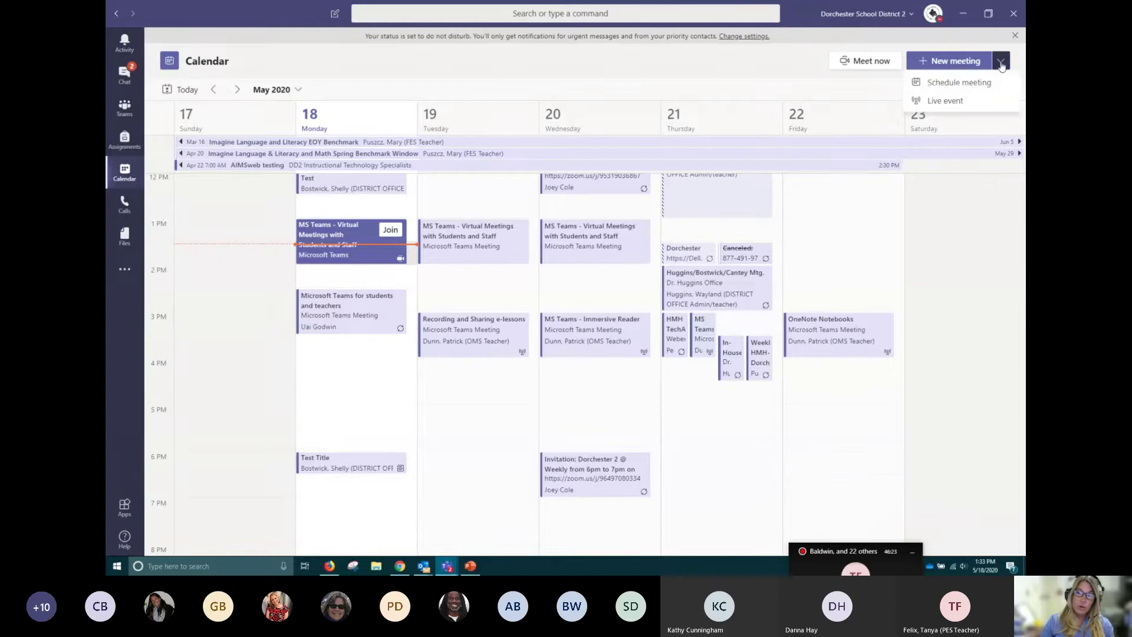
click(977, 87)
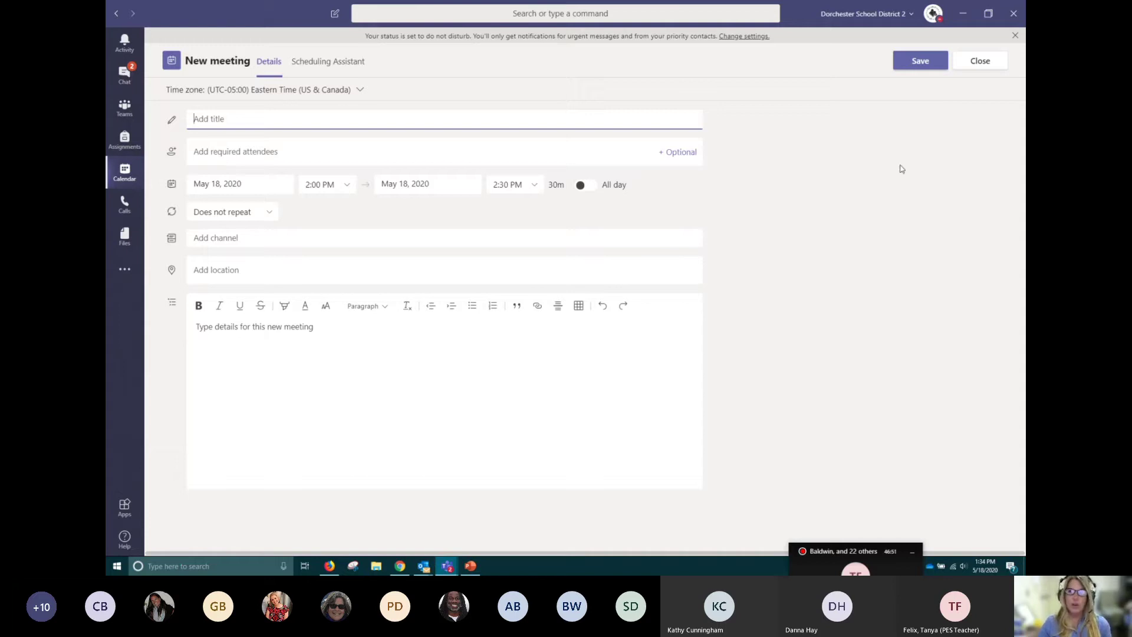
click(996, 65)
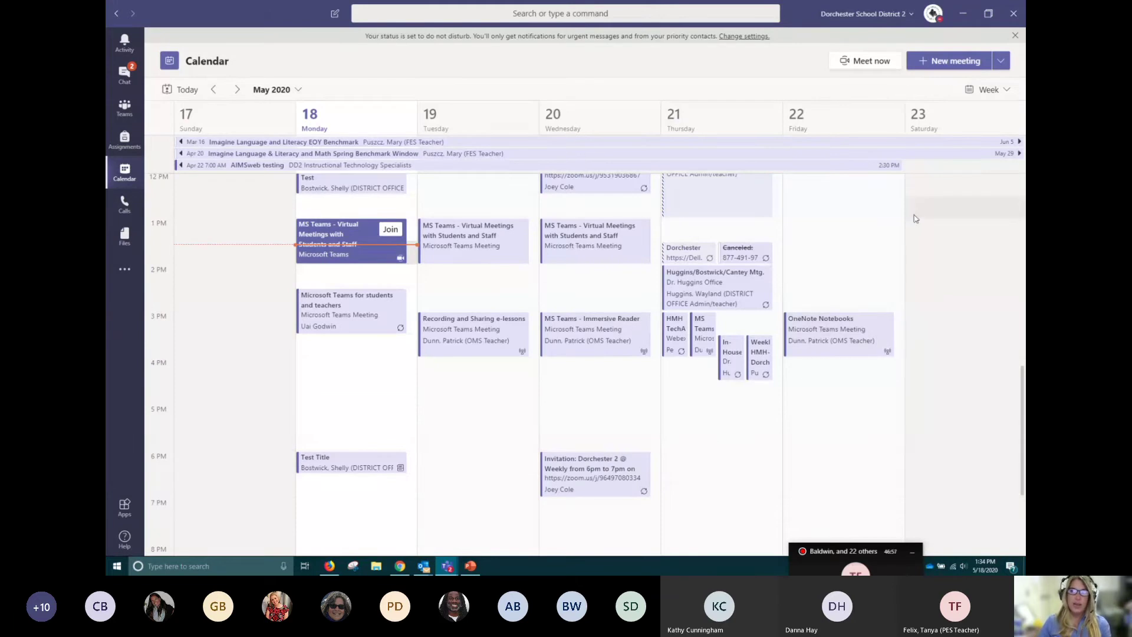
Minimize Teams, switch to the Meeting Link email in Outlook, and close it without keeping the draft.
click(962, 13)
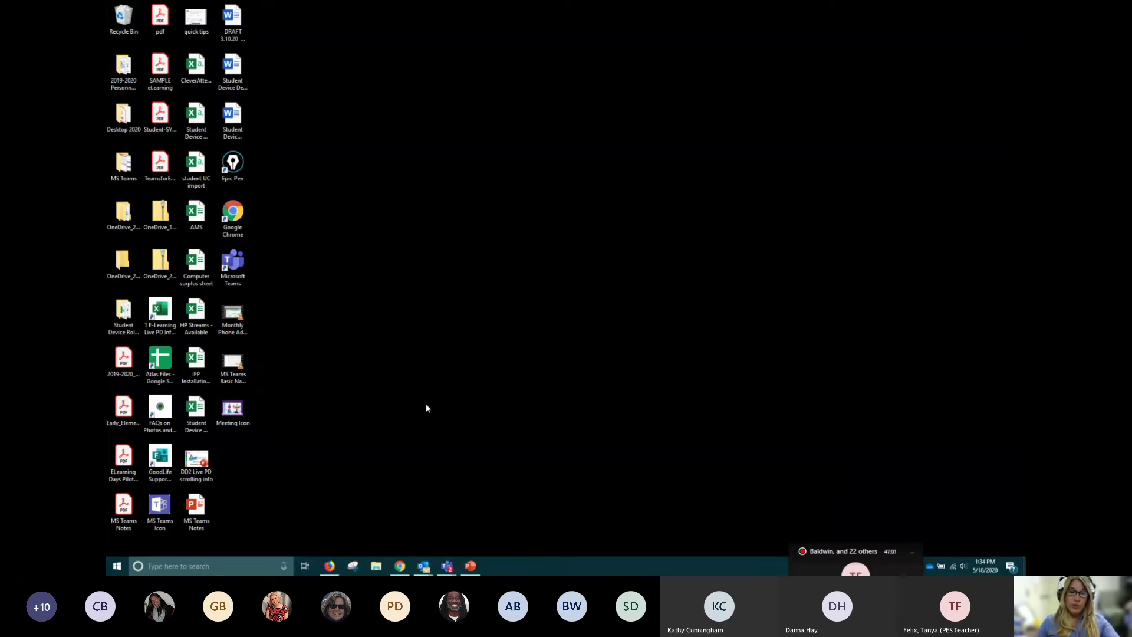
mouse_move(444, 567)
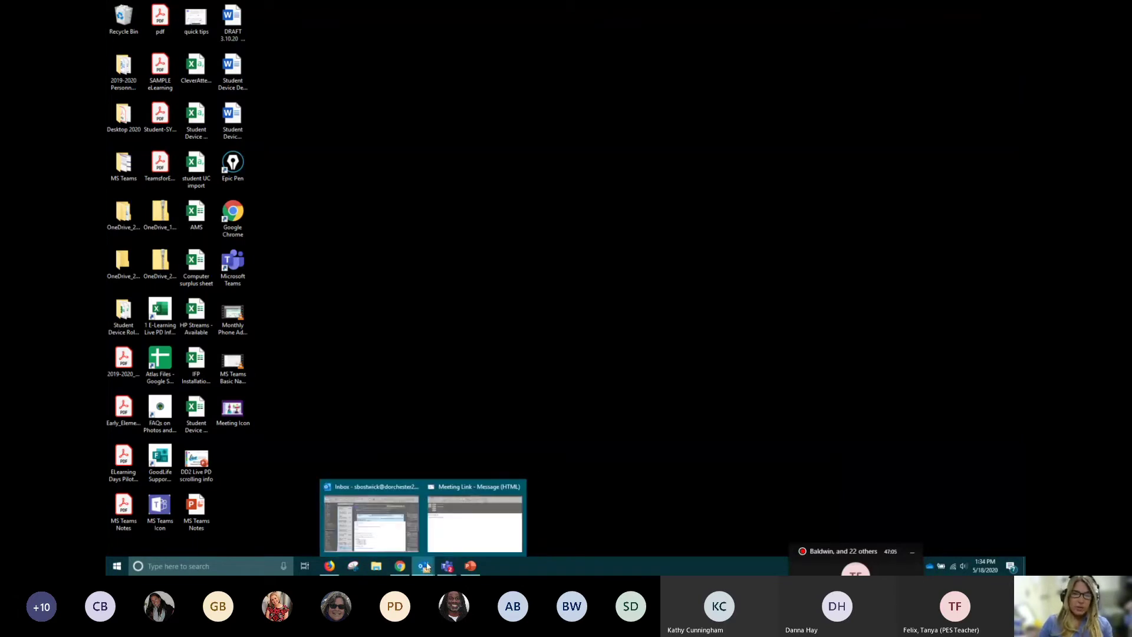
click(489, 540)
click(1022, 4)
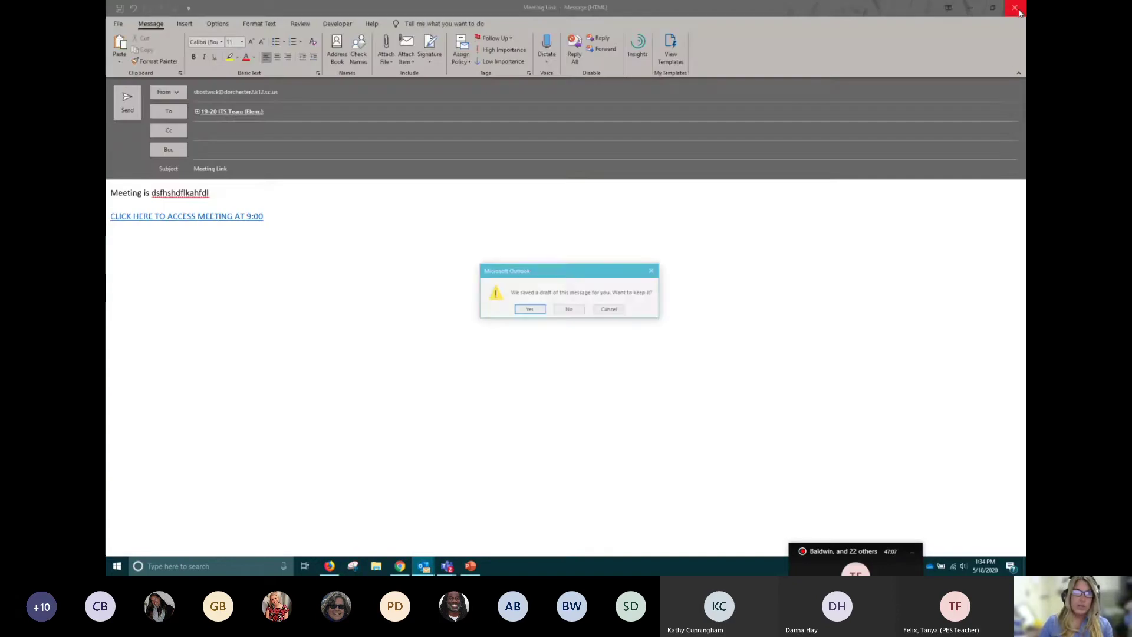
click(574, 308)
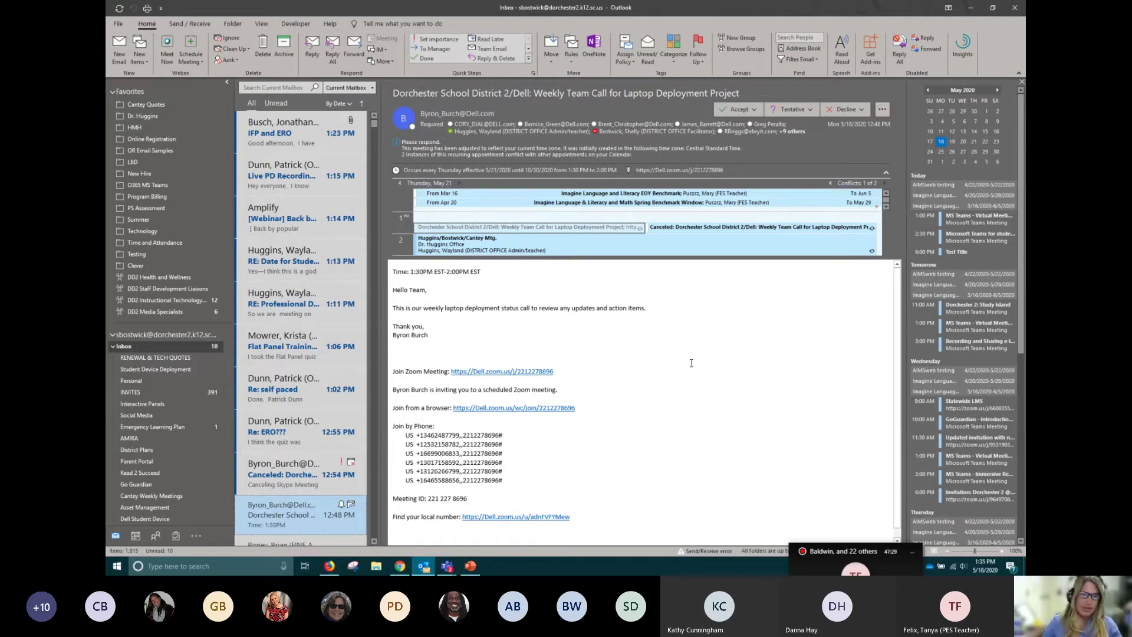
Create a new Teams meeting from the Outlook calendar and maximize its window.
mouse_move(135, 537)
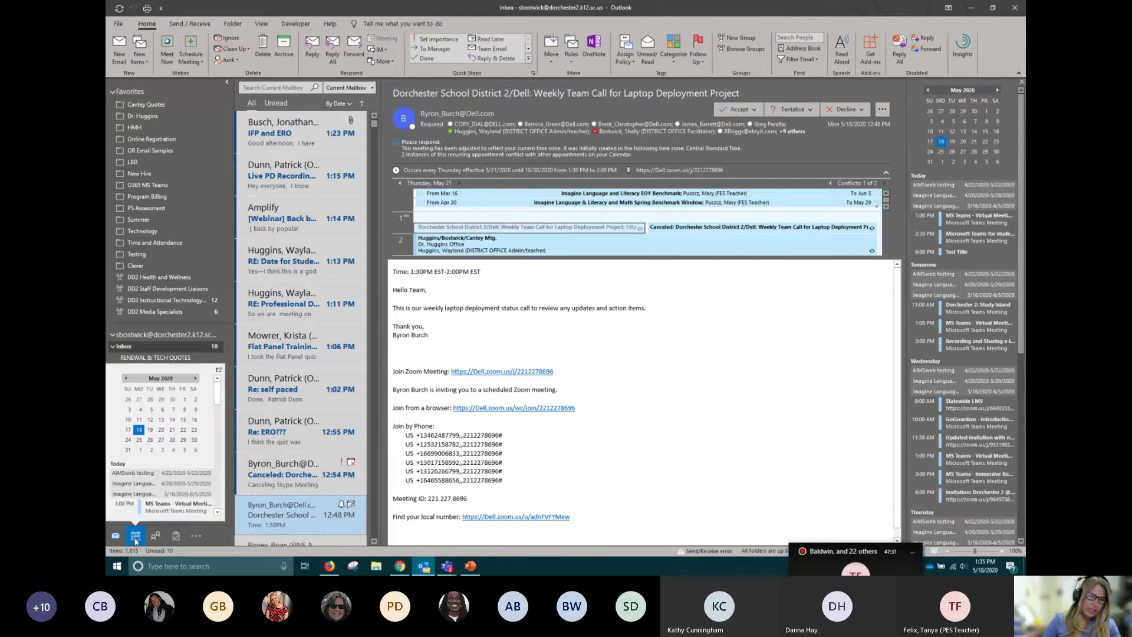
click(135, 536)
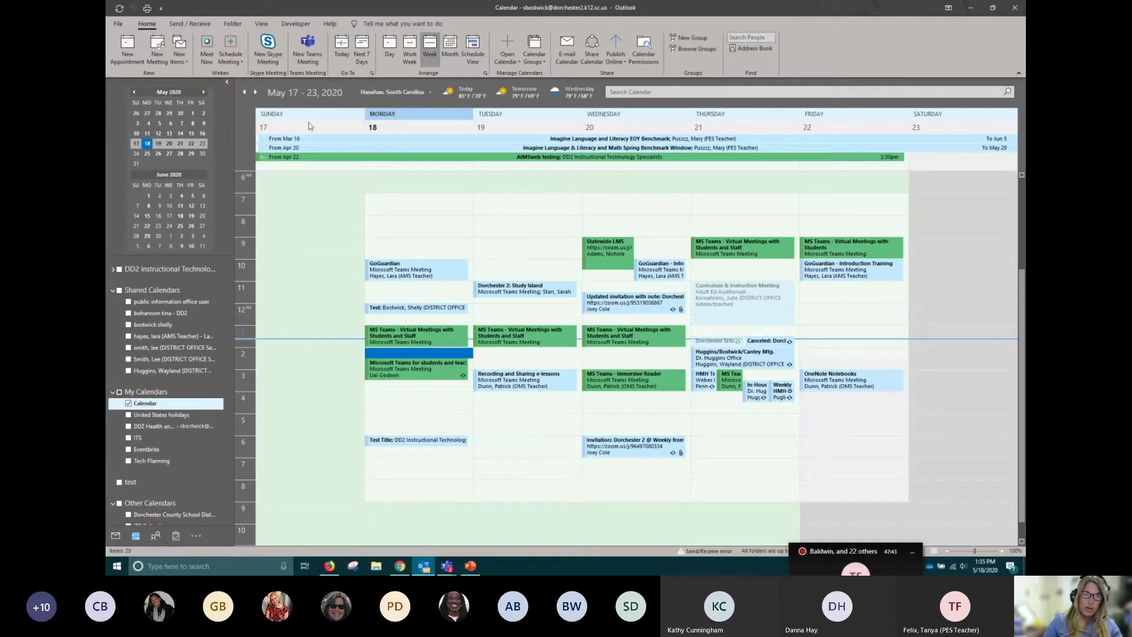
click(309, 53)
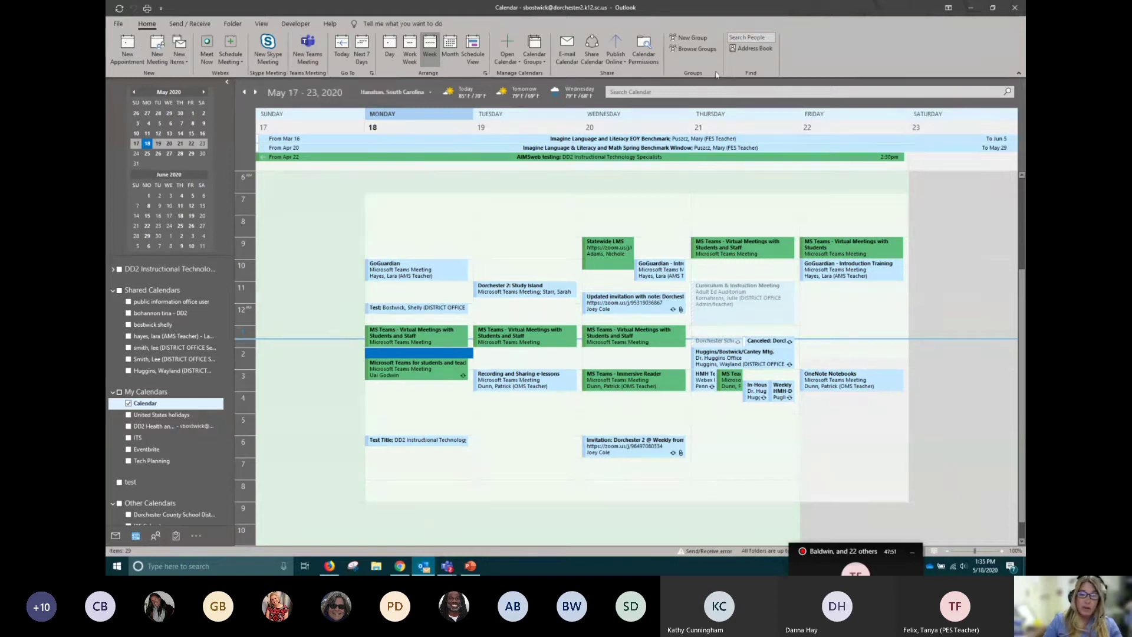
click(309, 60)
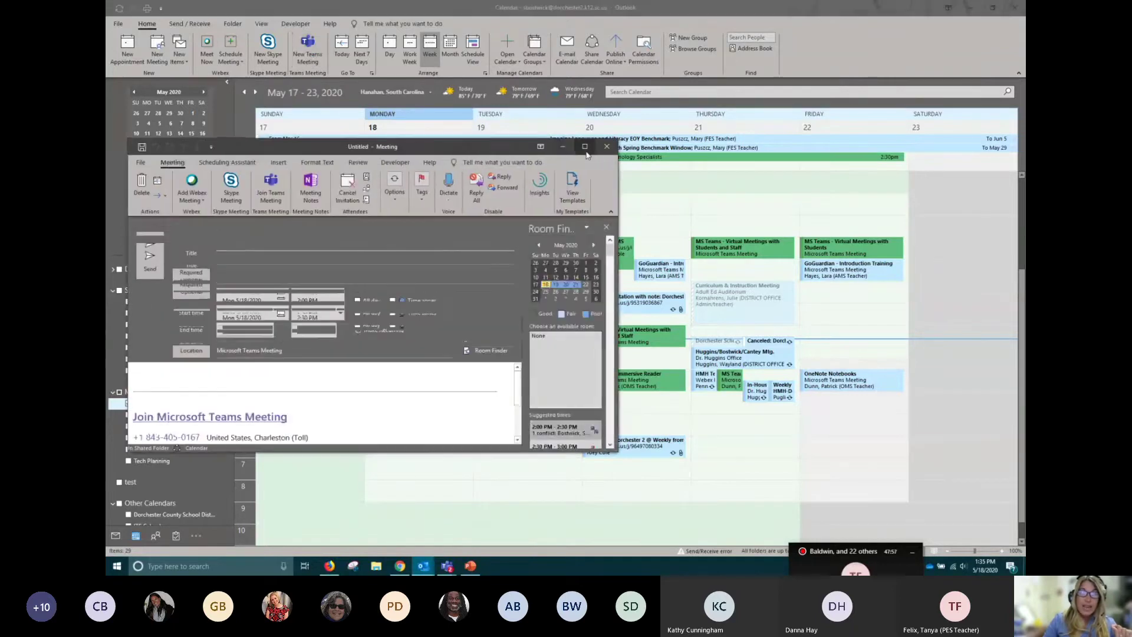
click(585, 150)
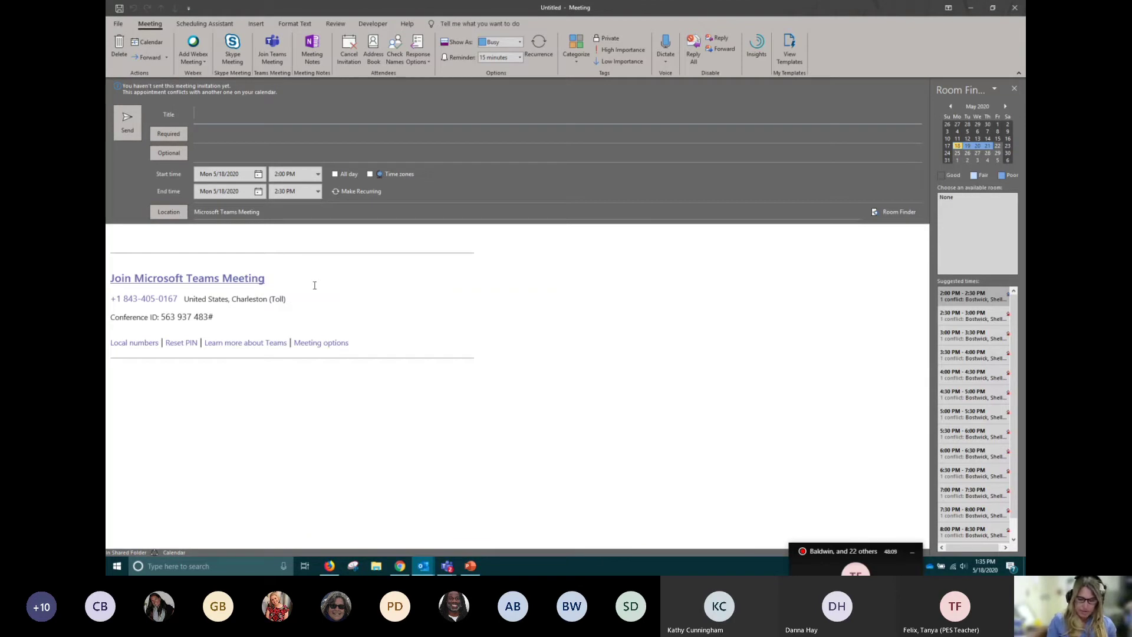
Title the new Outlook meeting "Meeting with 7th Grade Parents".
text(Meeting)
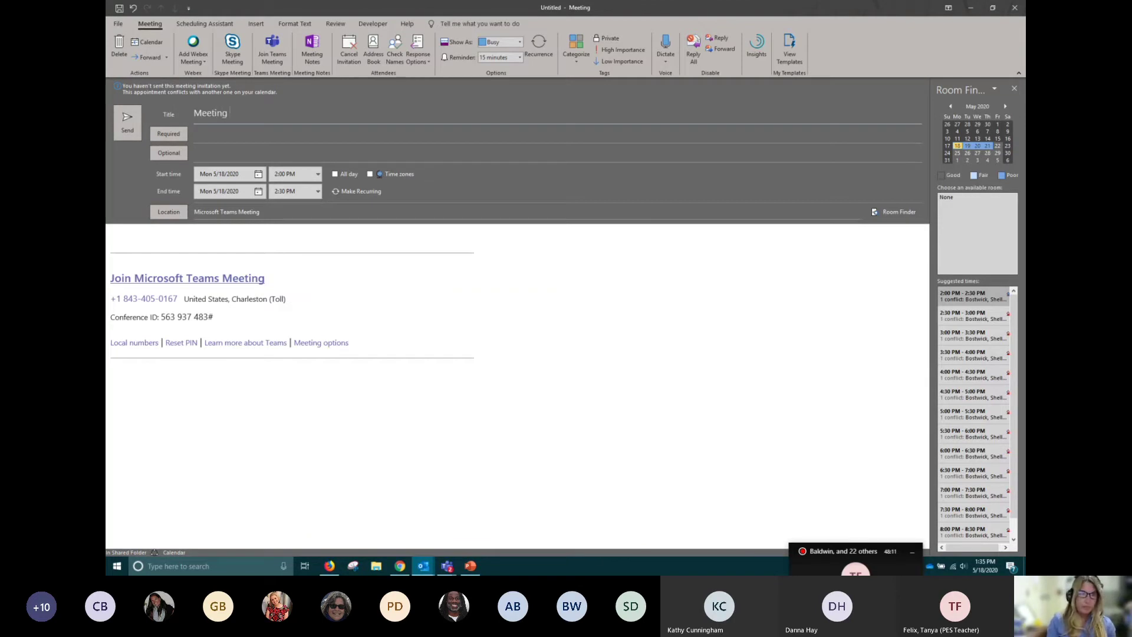
text( with 7th Grade)
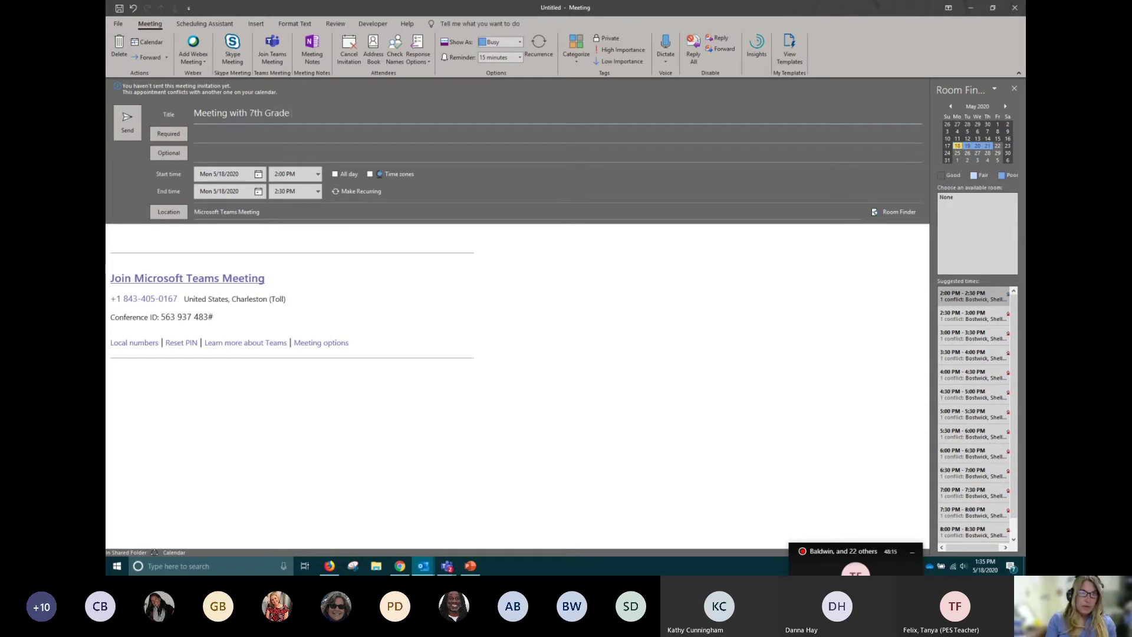
text( Parents)
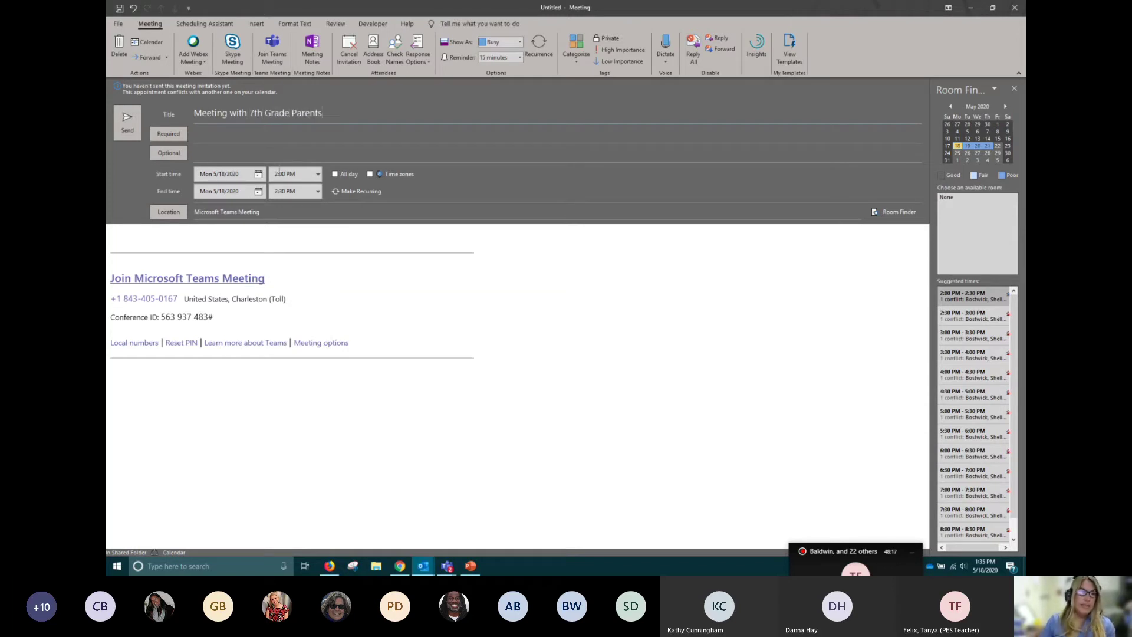
Add the 19-20 ITS Team (Elem.) group and two colleagues as required attendees of the meeting.
click(213, 137)
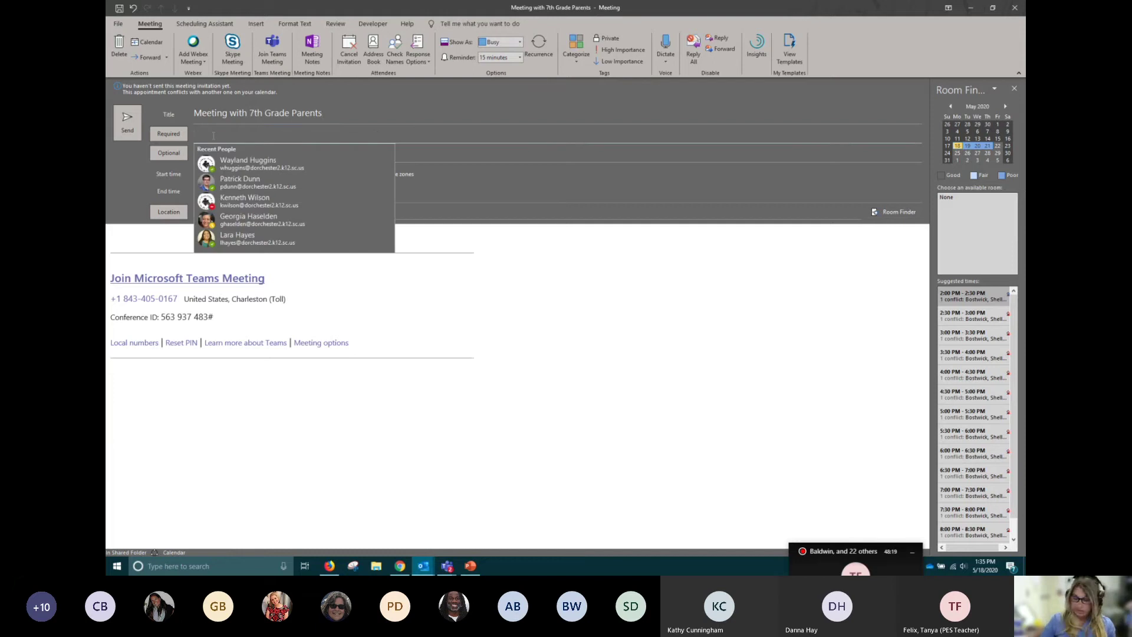
text(19)
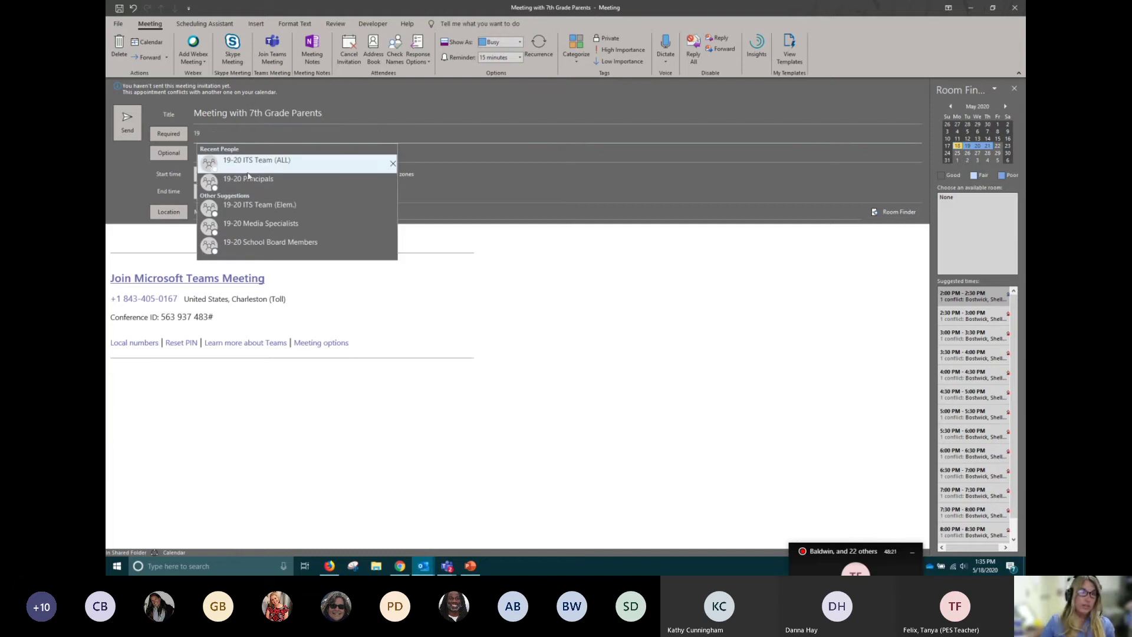
click(267, 206)
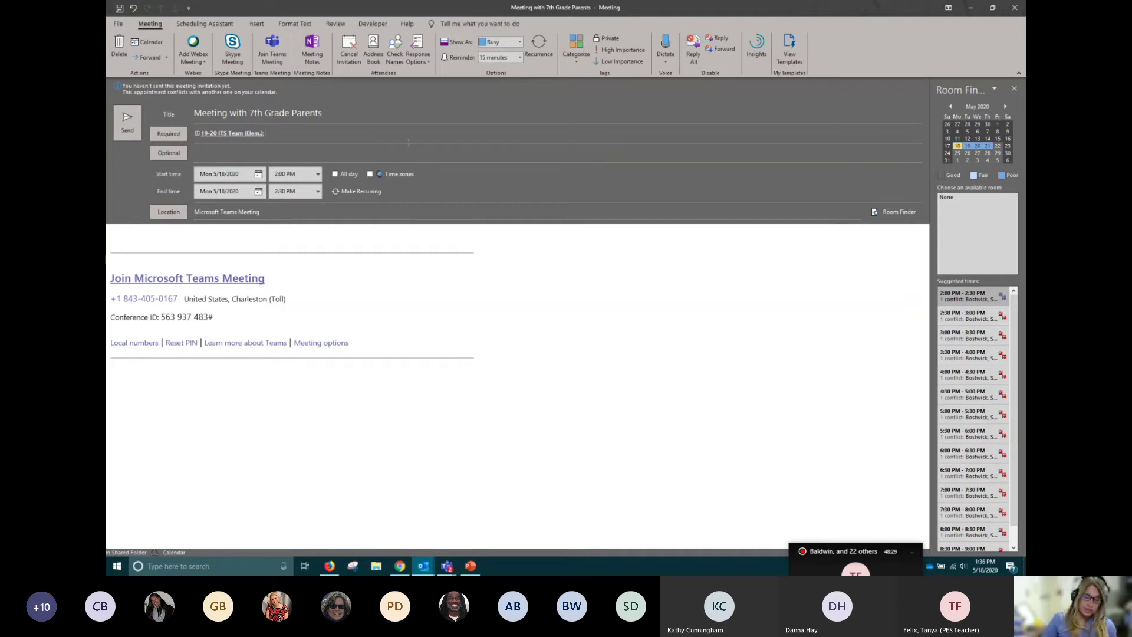
text(lut)
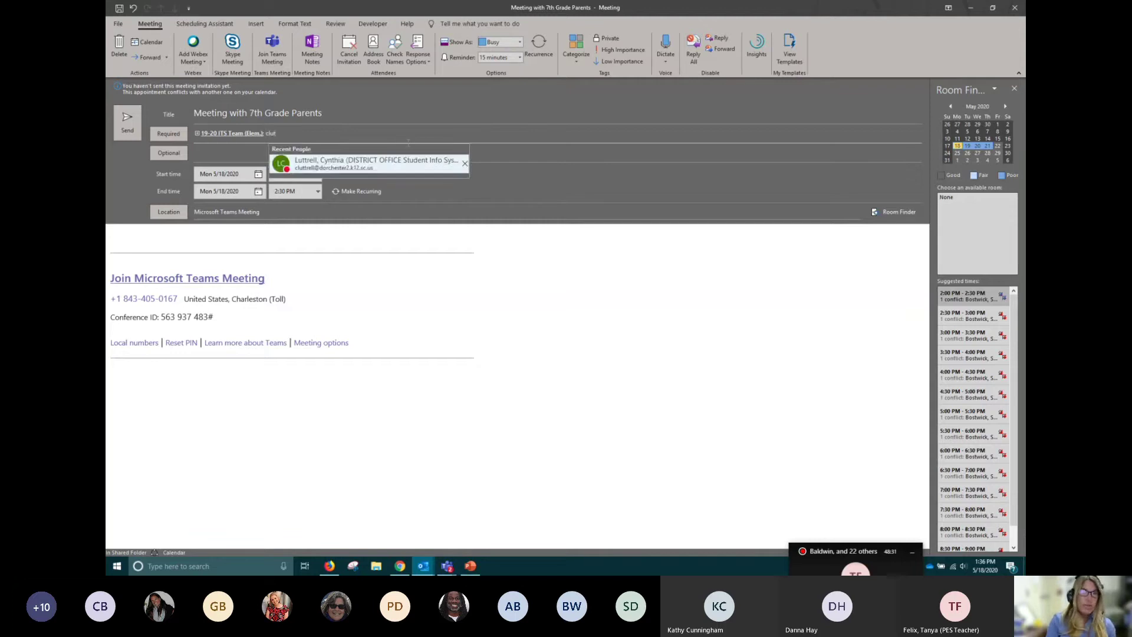
key(Return)
text(lar)
key(Return)
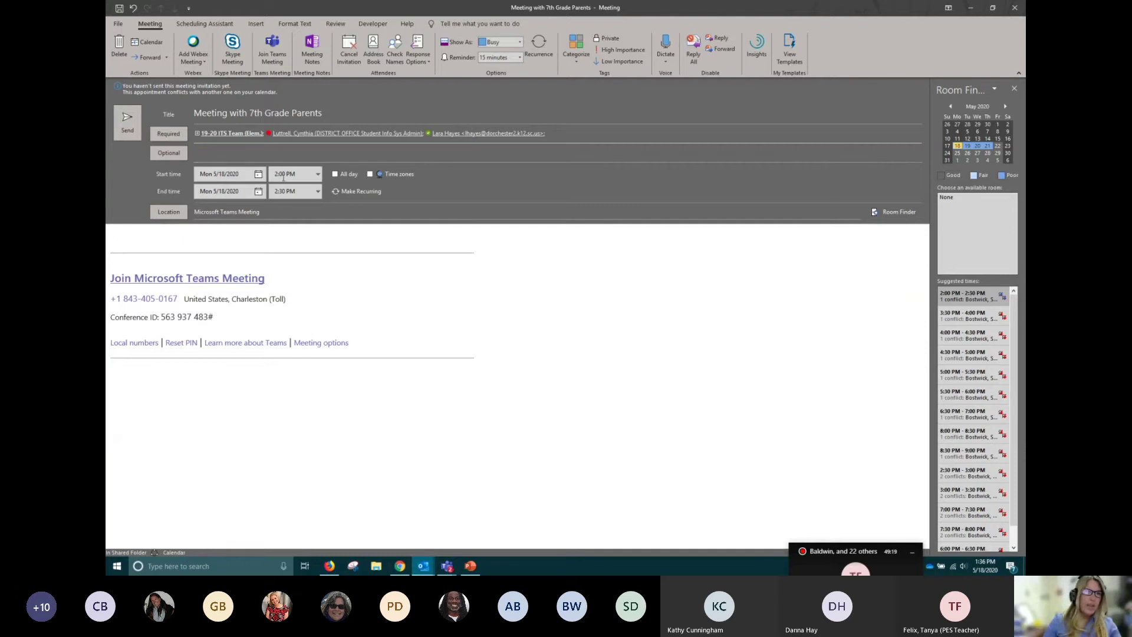
Set the meeting to start at 6:00 PM on Tuesday 5/19/2020.
click(318, 174)
scroll(295, 204, down, 2)
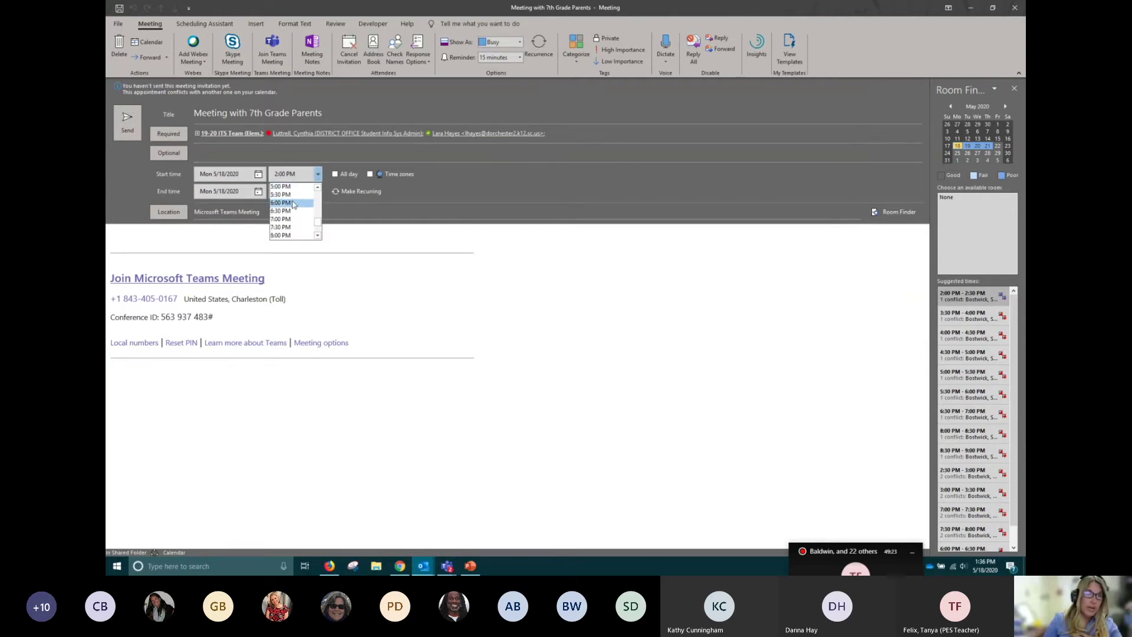
click(294, 204)
click(258, 174)
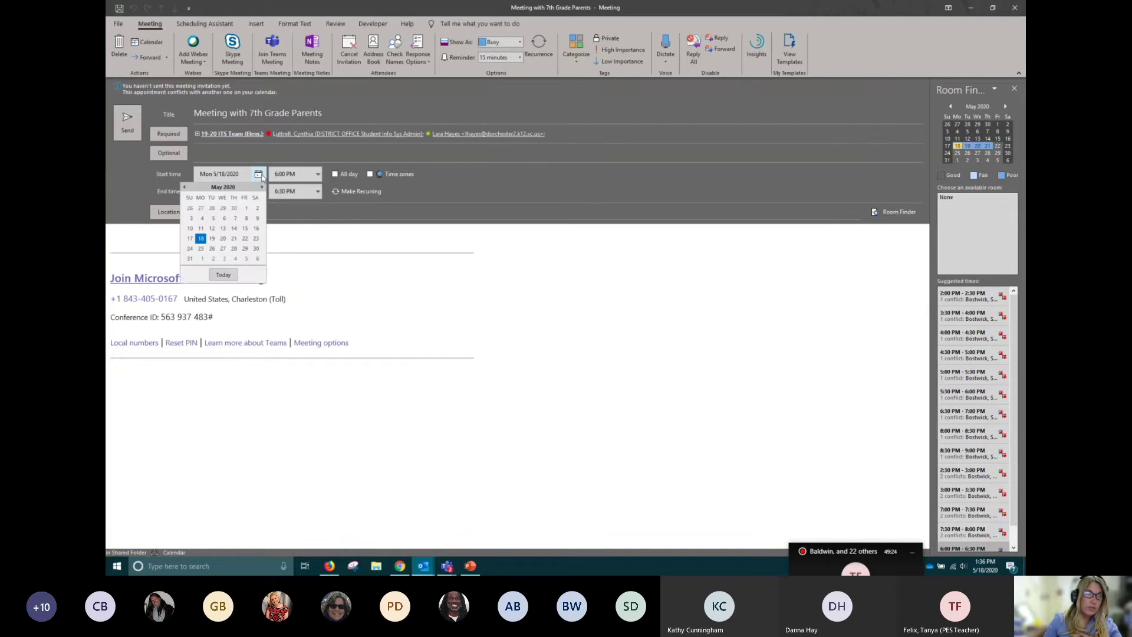
click(212, 238)
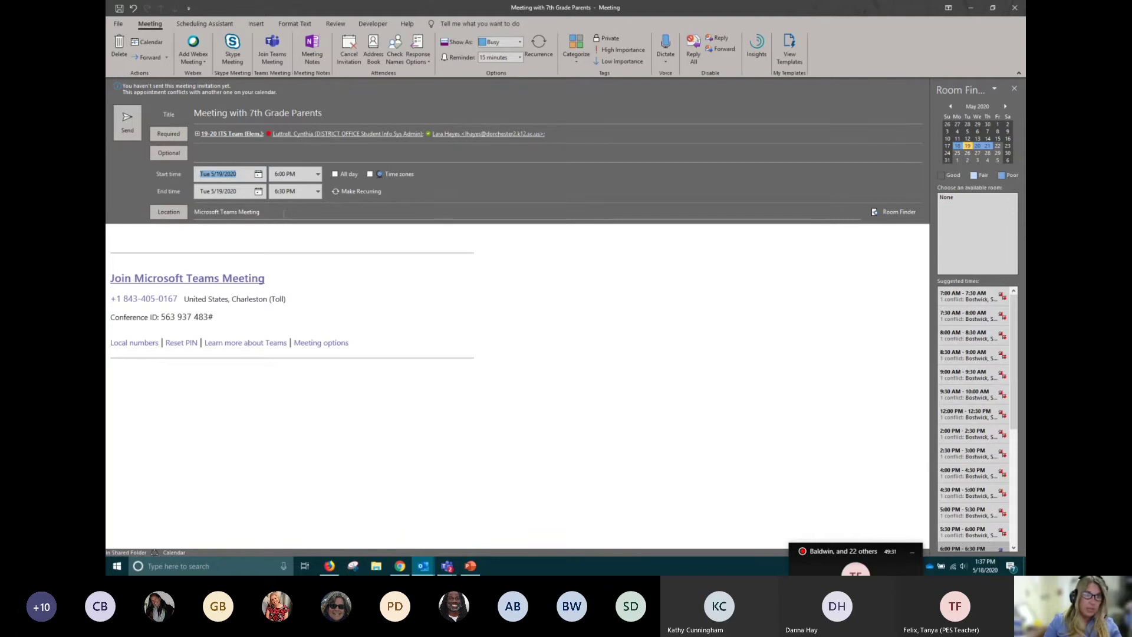
Enter "Details of the meetings..alkdsfjsadjfls" above the meeting information, and copy the hyperlink of Join Microsoft Teams Meeting.
click(139, 234)
text(Det)
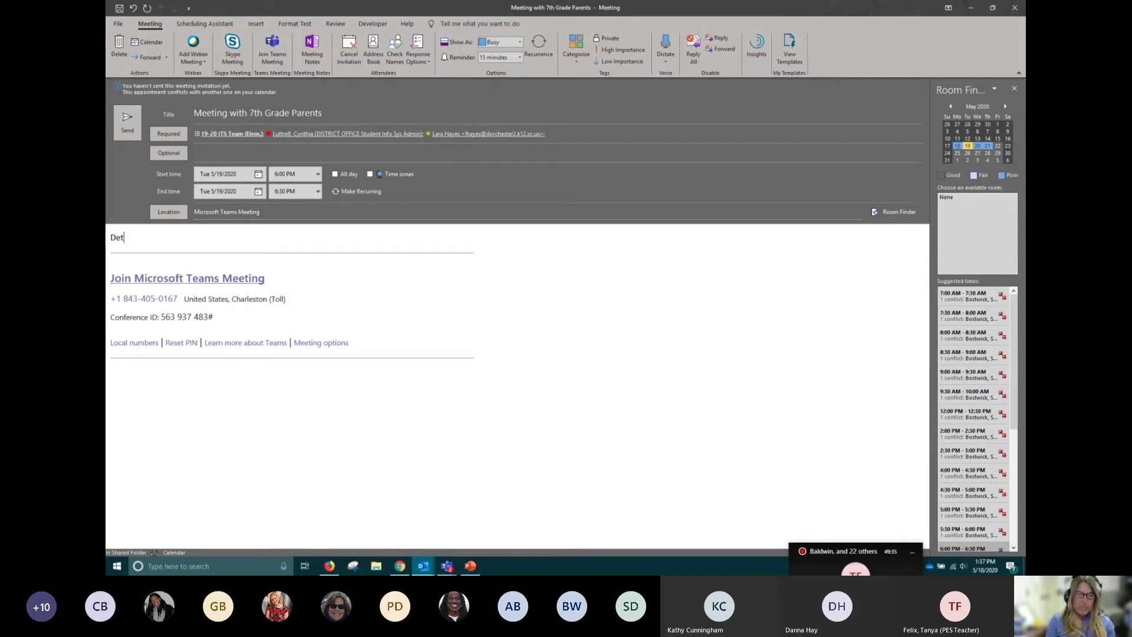
text(ails of the me)
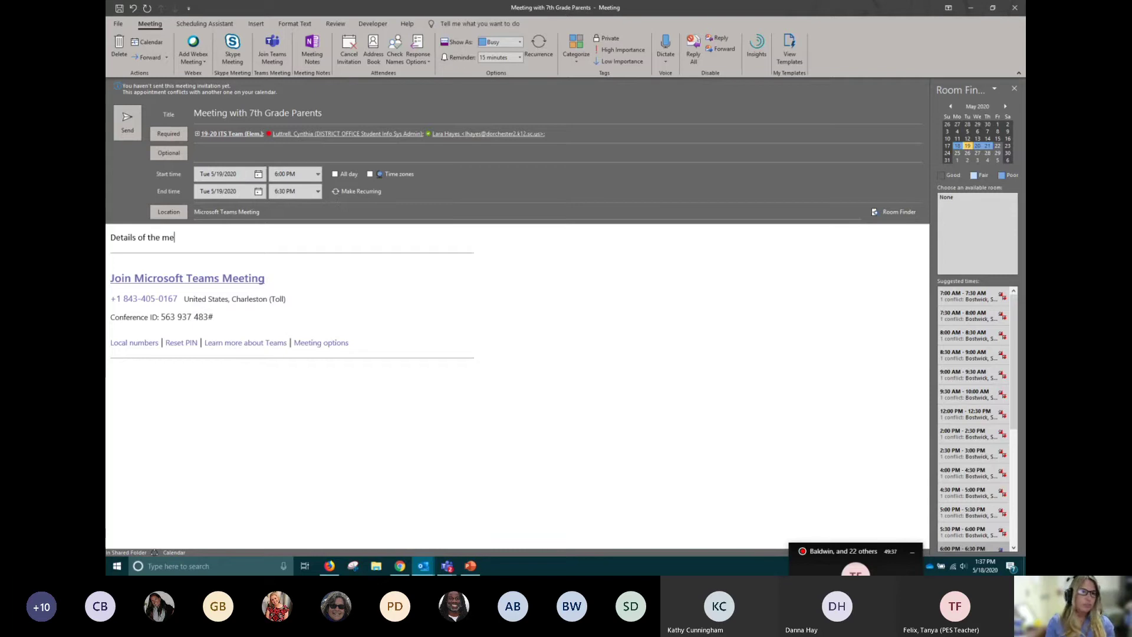
text(etings..alkds)
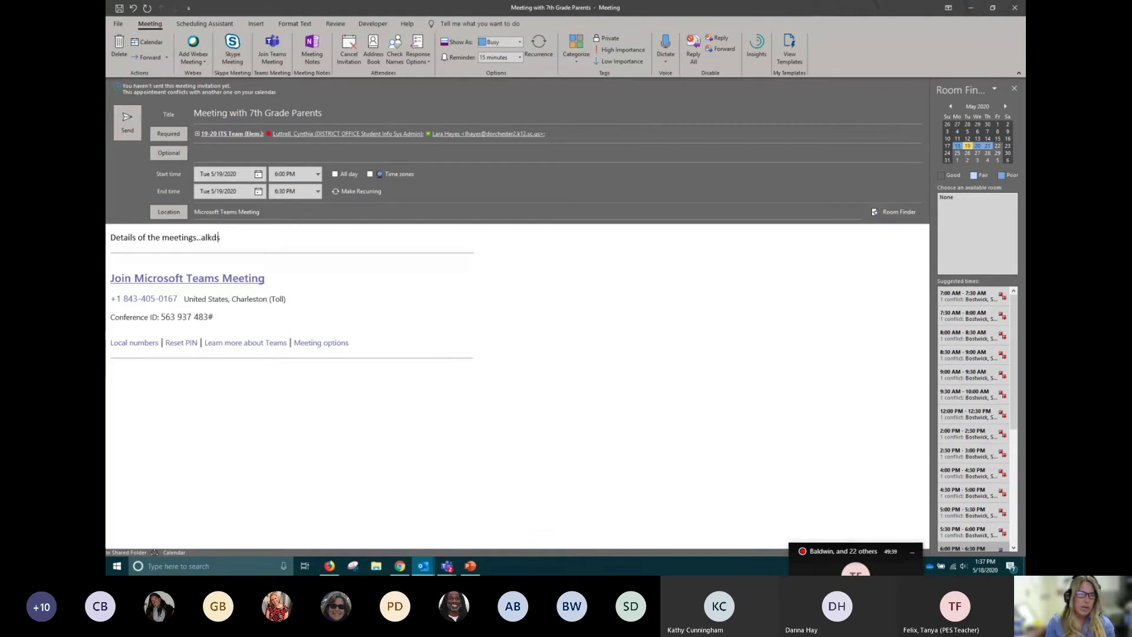
text(fjsadjfls)
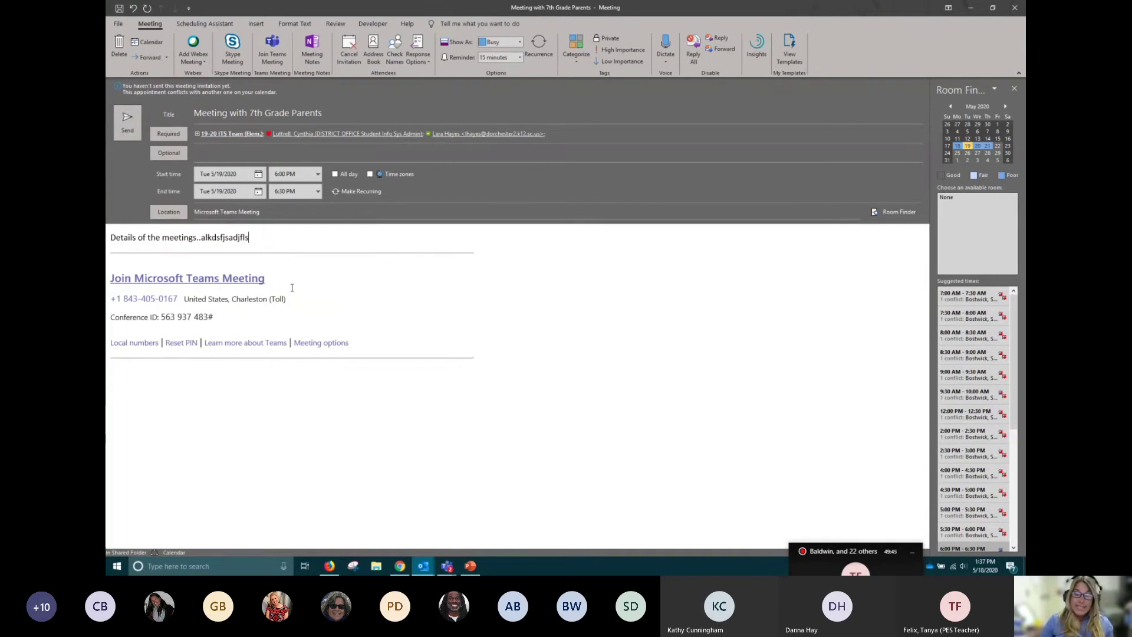
right_click(183, 284)
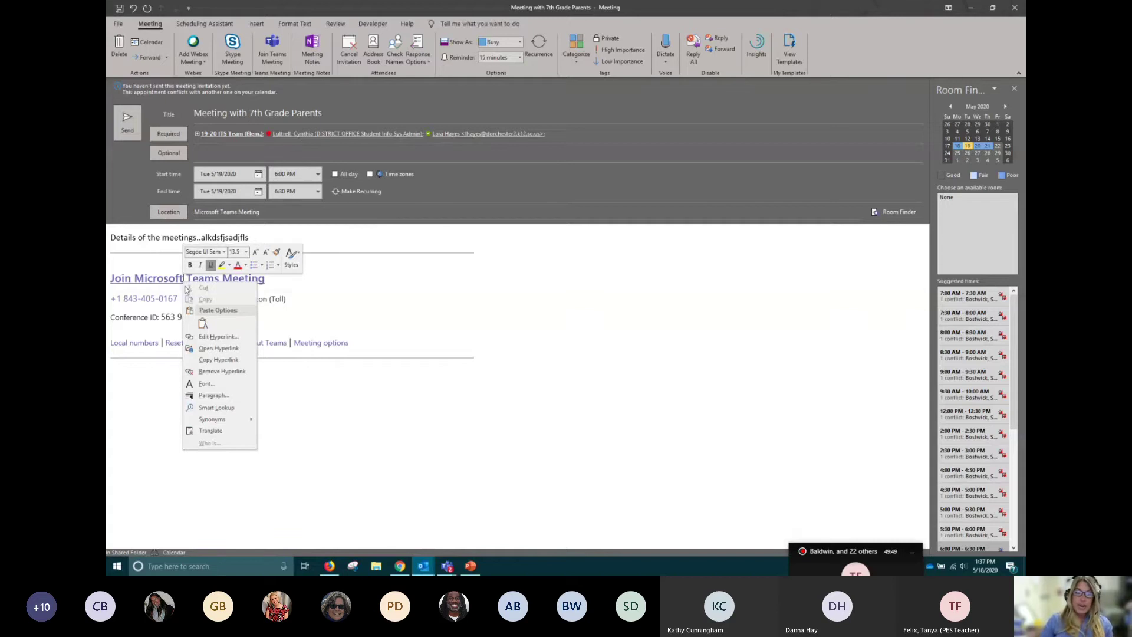
click(217, 359)
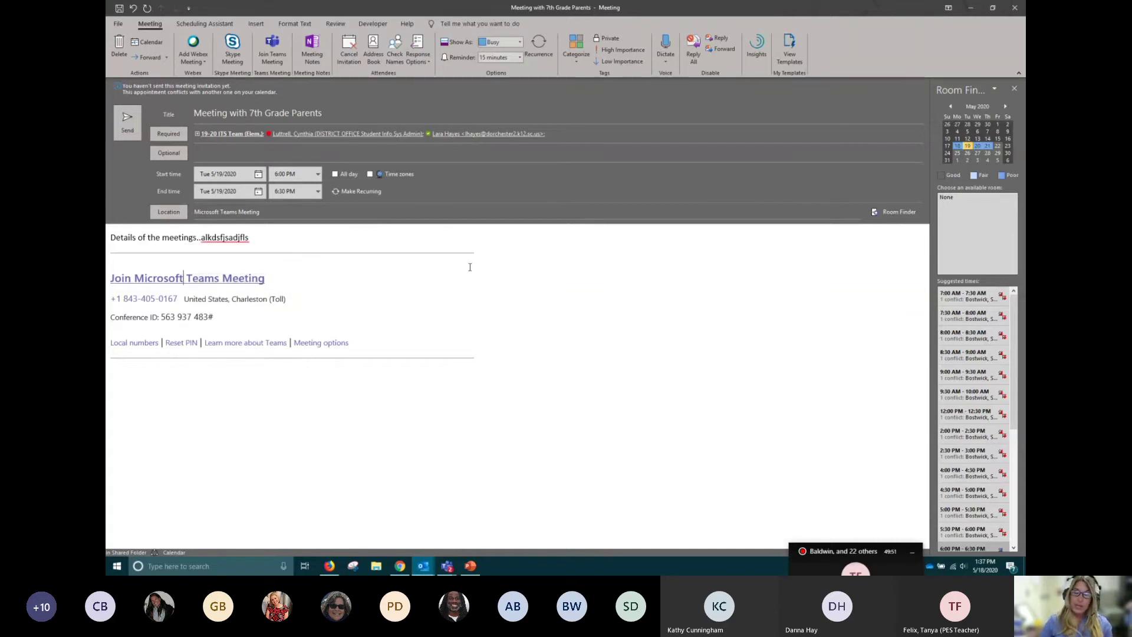
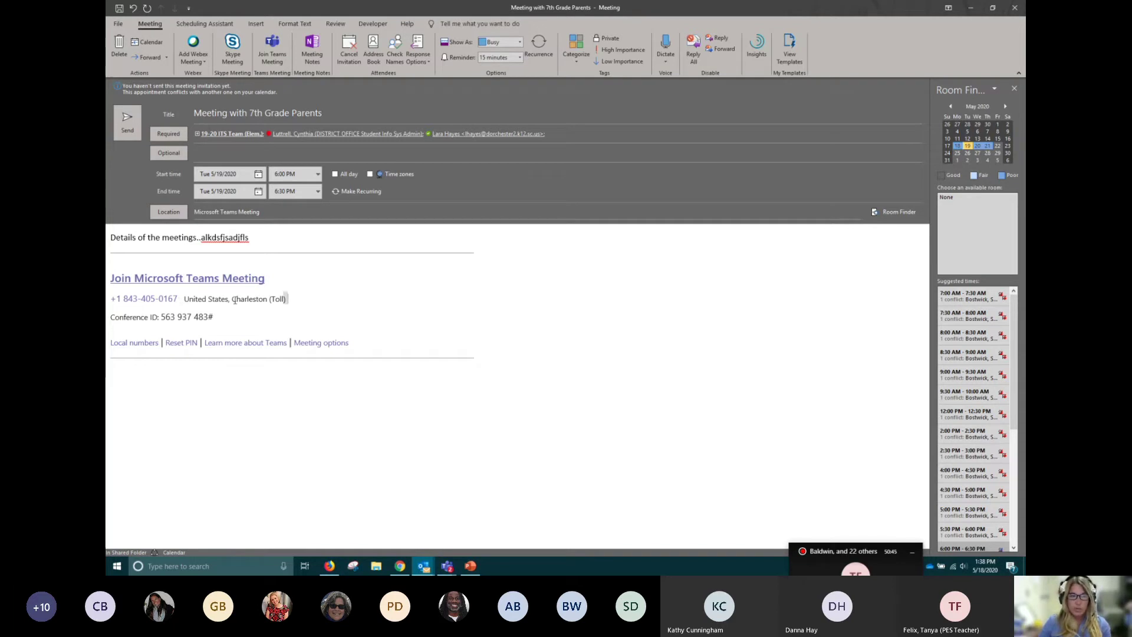
triple_click(288, 302)
click(337, 308)
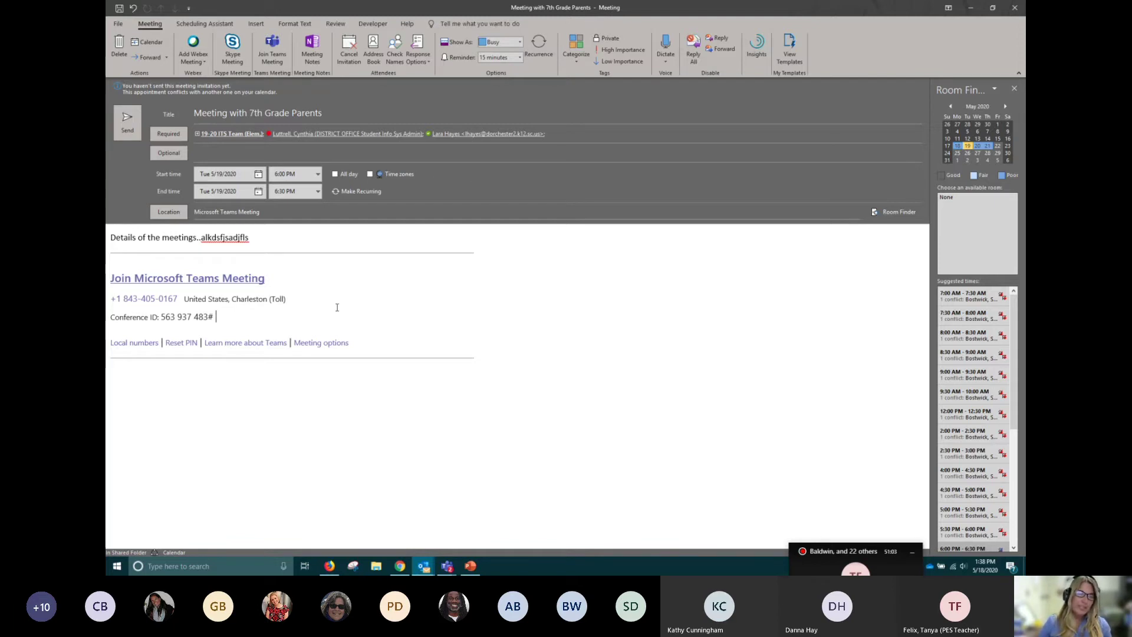
click(362, 315)
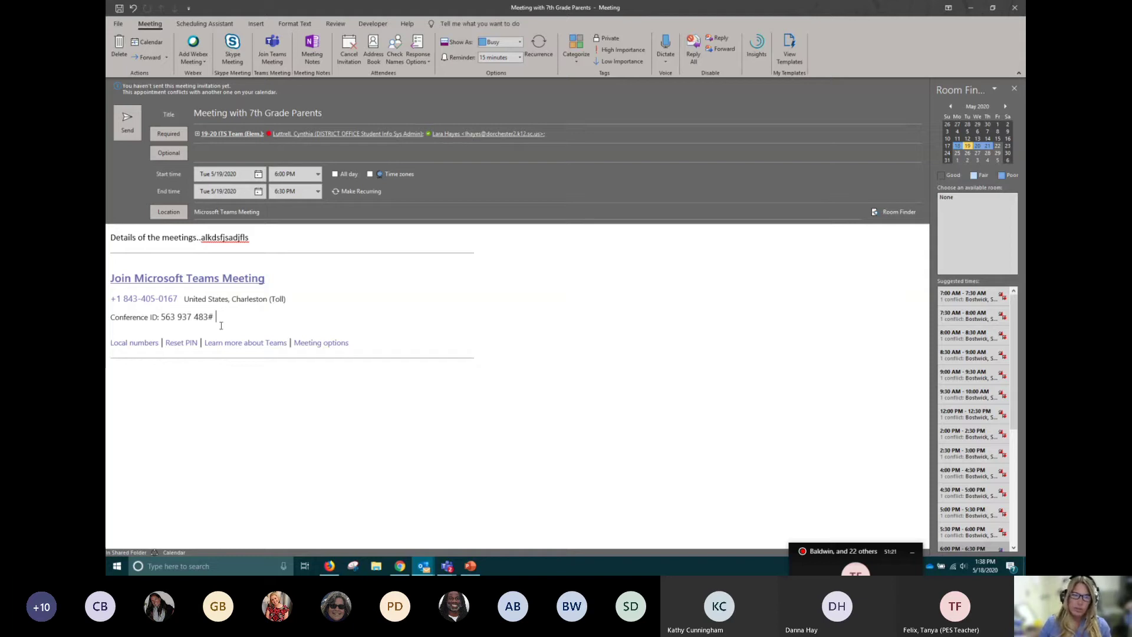
click(237, 278)
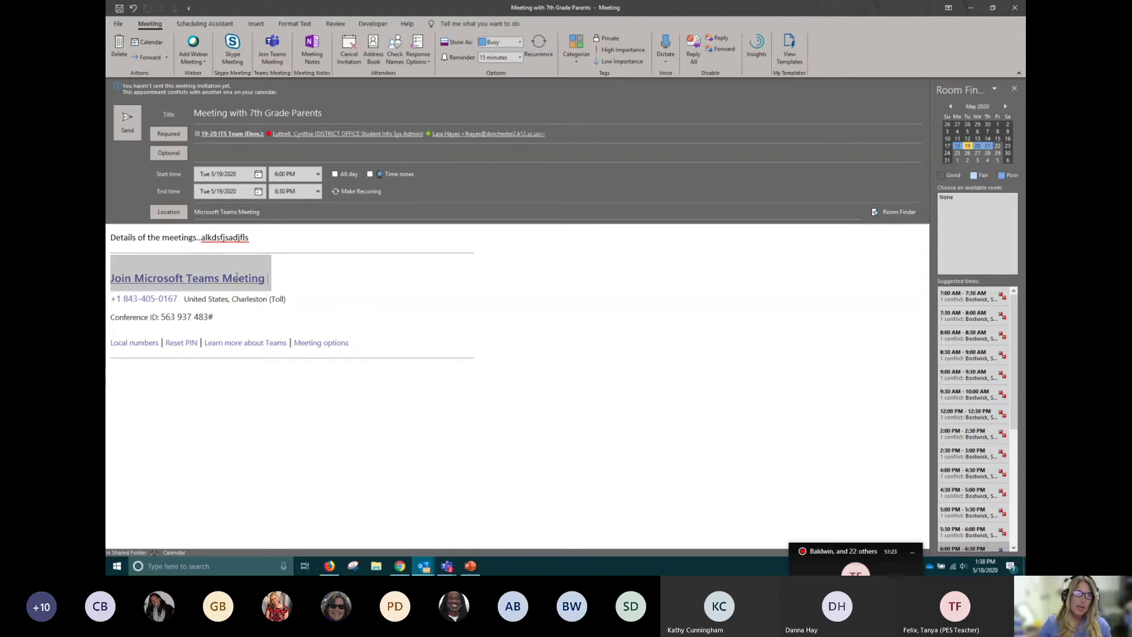
click(346, 300)
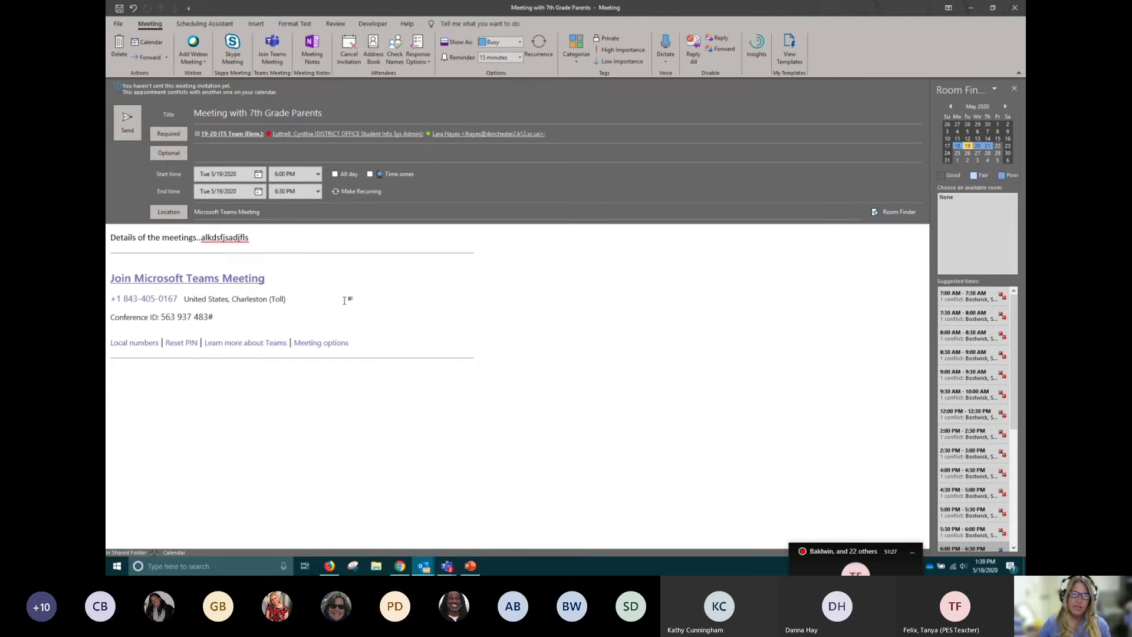
Remove the last-listed colleague and the 19-20 ITS Team (Elem.) group from the required attendees, and send the invitation.
click(467, 134)
key(Delete)
click(222, 133)
key(Delete)
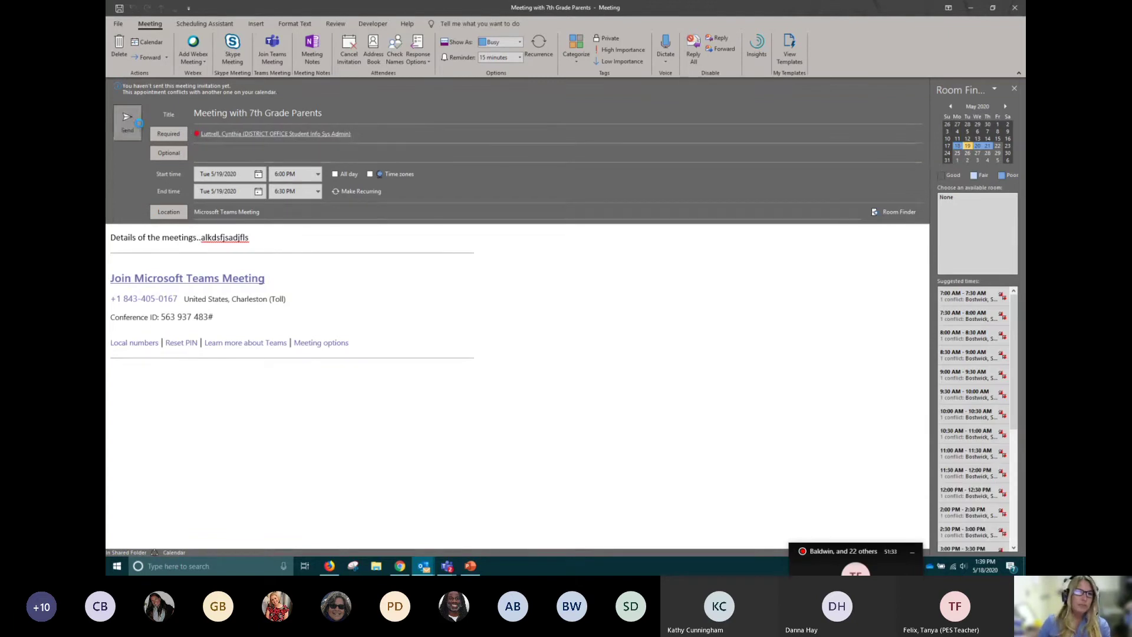
click(139, 123)
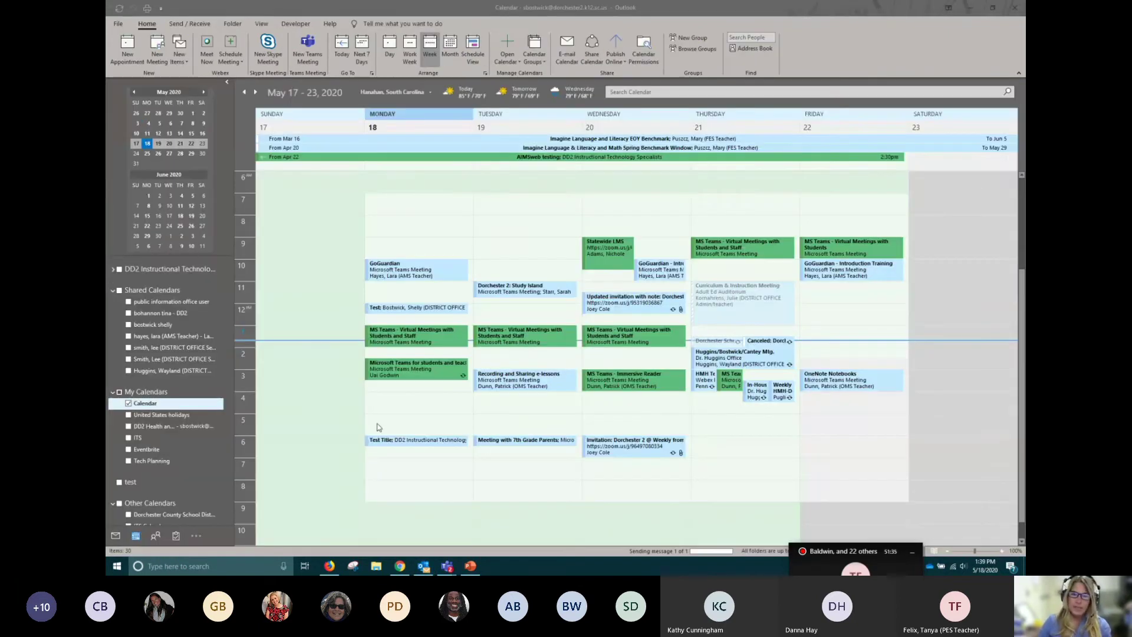
Reopen the "Meeting with 7th Grade Parents" event on Tuesday and send its update anyway without making changes.
click(504, 440)
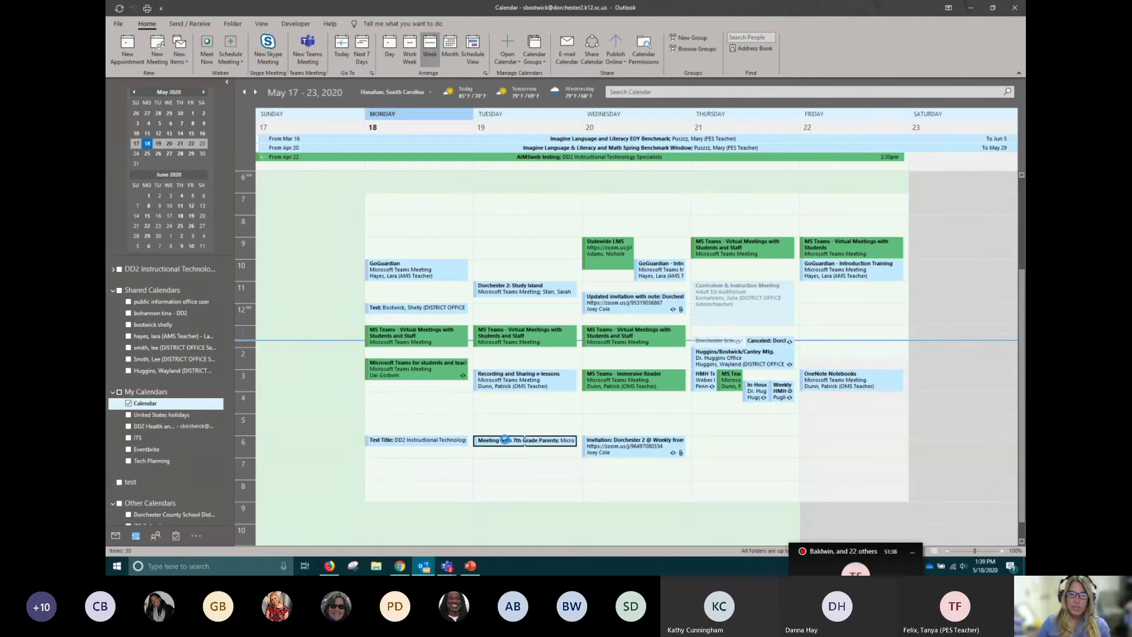
double_click(504, 439)
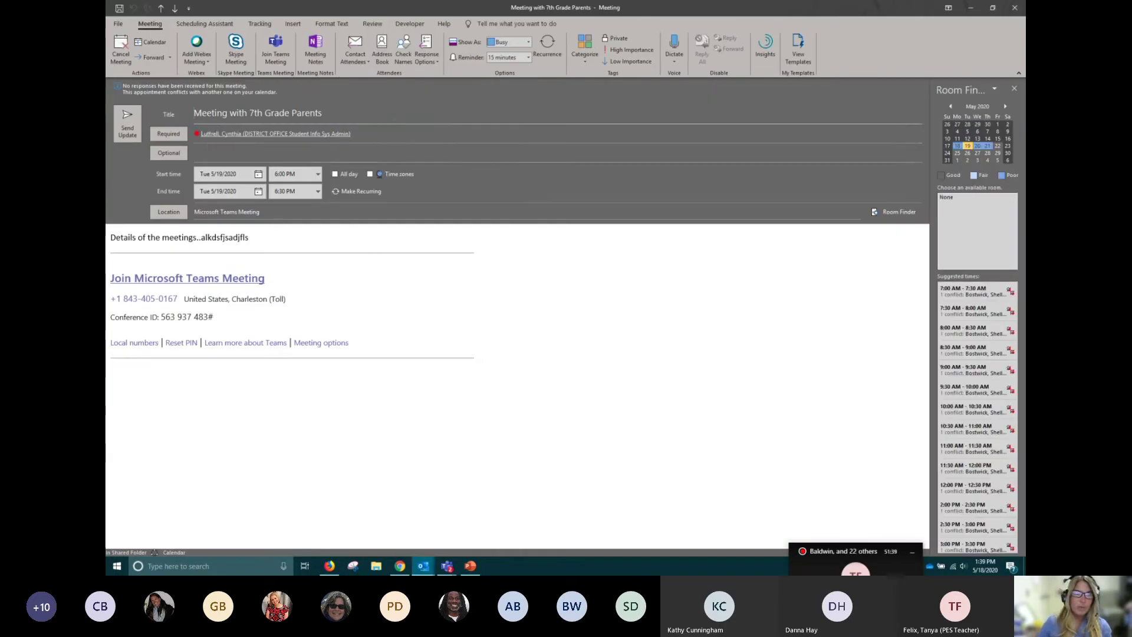
click(617, 434)
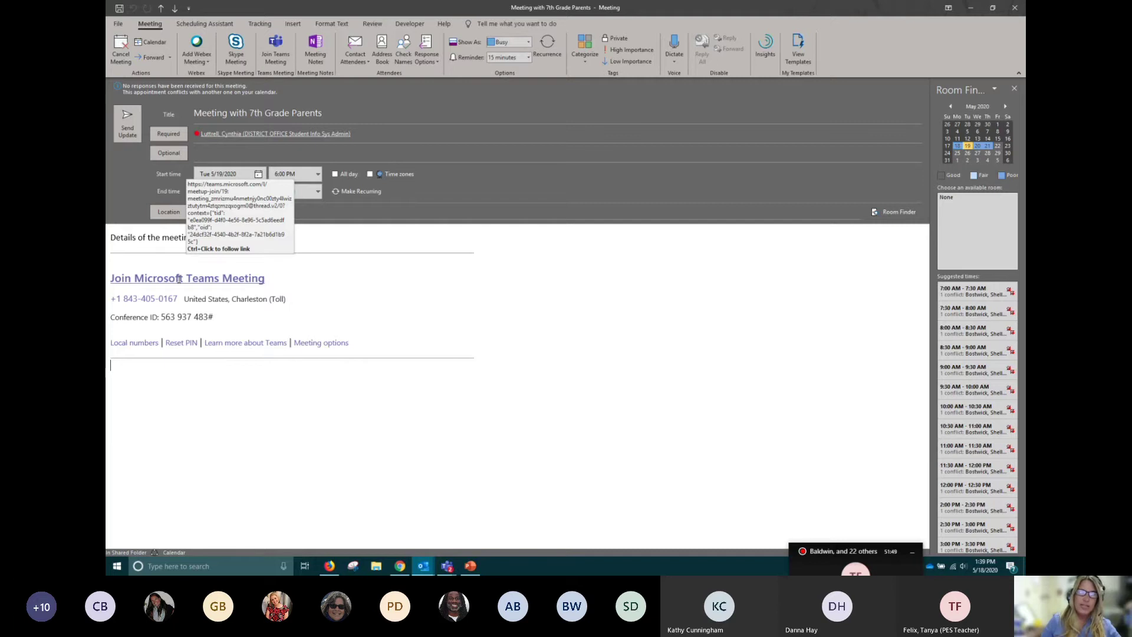
click(127, 123)
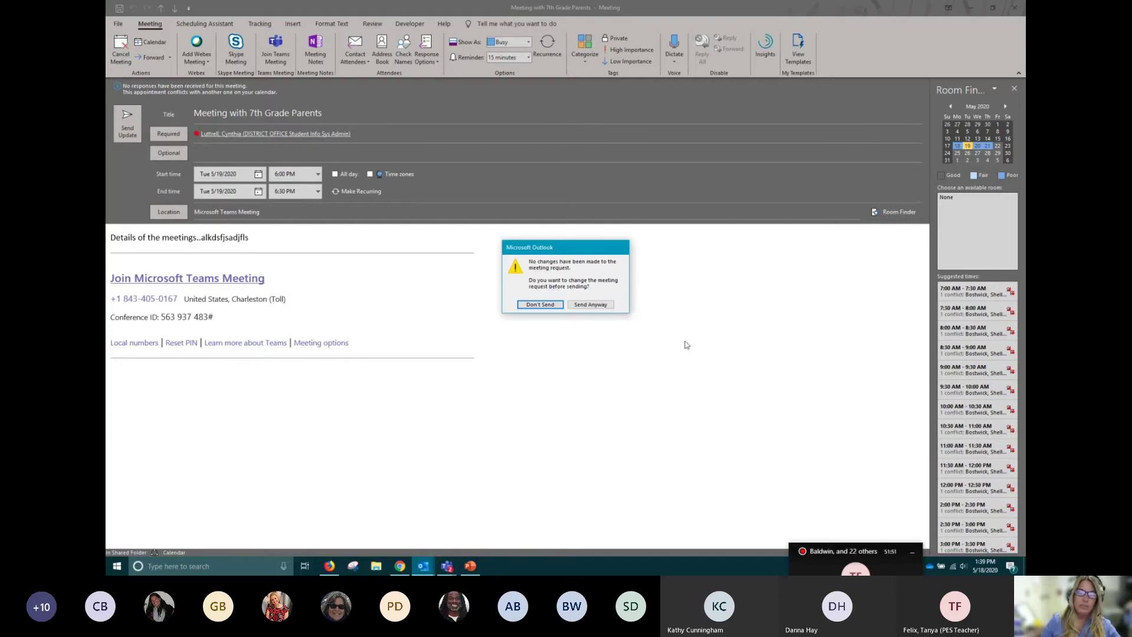
click(590, 304)
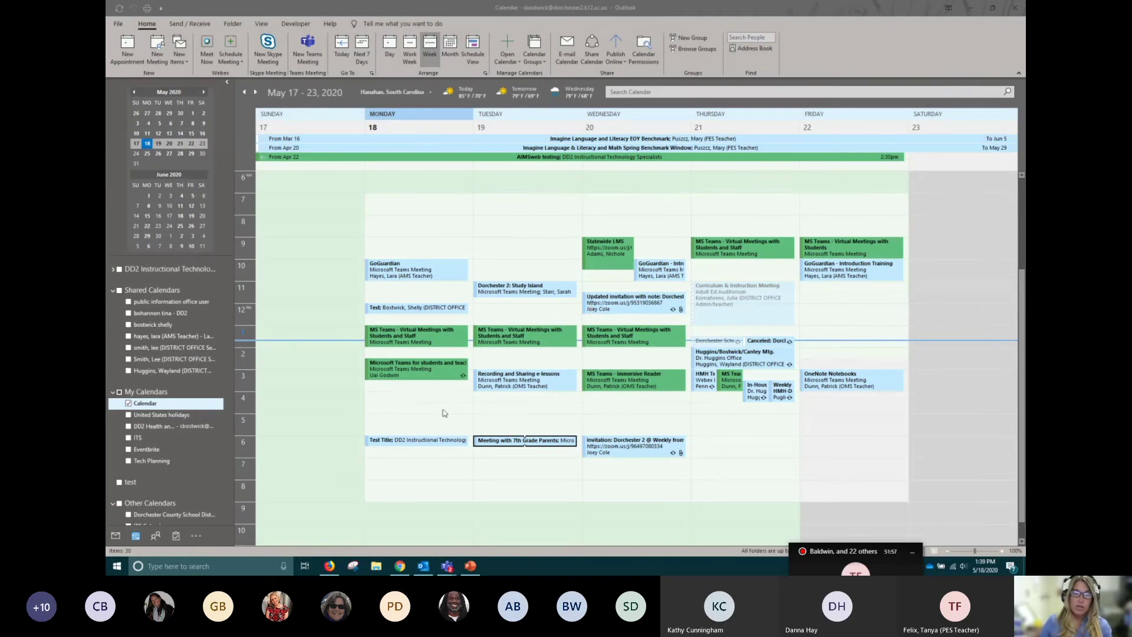
Open Monday's "MS Teams - Virtual Meetings with Students and Staff" appointment to show its option for joining the Teams meeting, and close it.
click(411, 336)
double_click(411, 336)
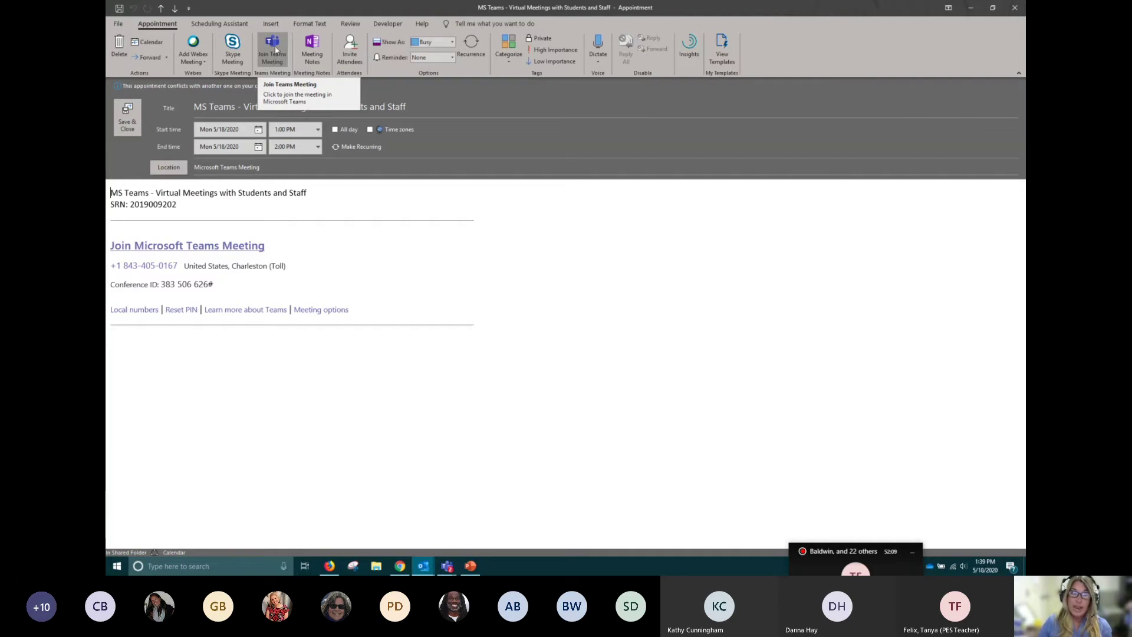
click(276, 50)
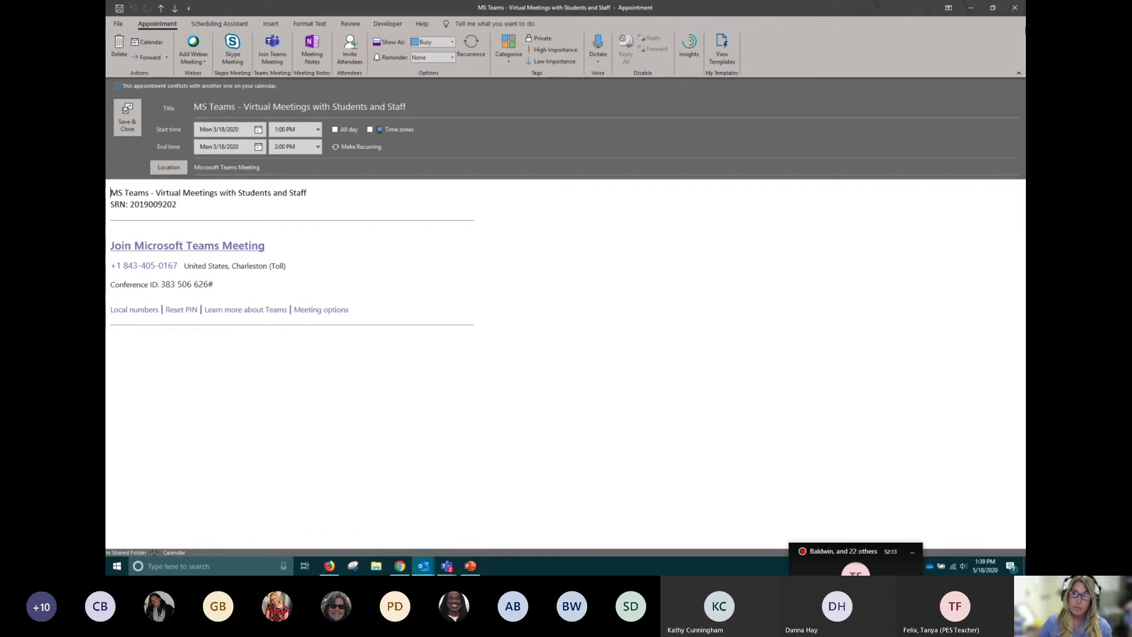
click(1015, 9)
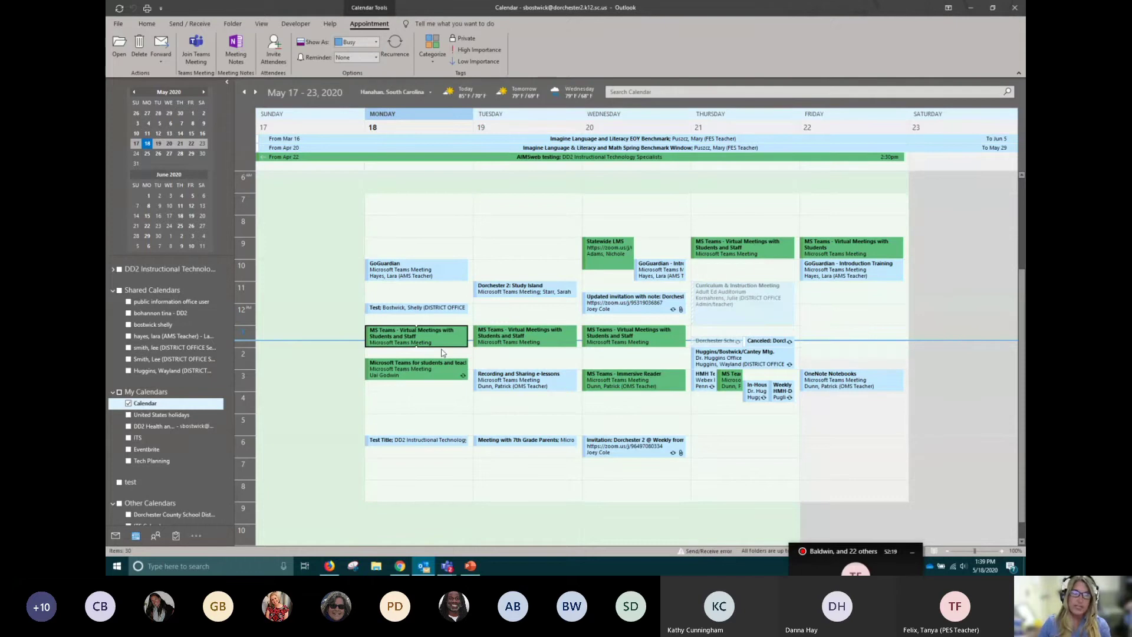
Minimize Outlook, return to the ongoing Teams meeting, and view its meeting chat with the floating call window minimized.
click(971, 9)
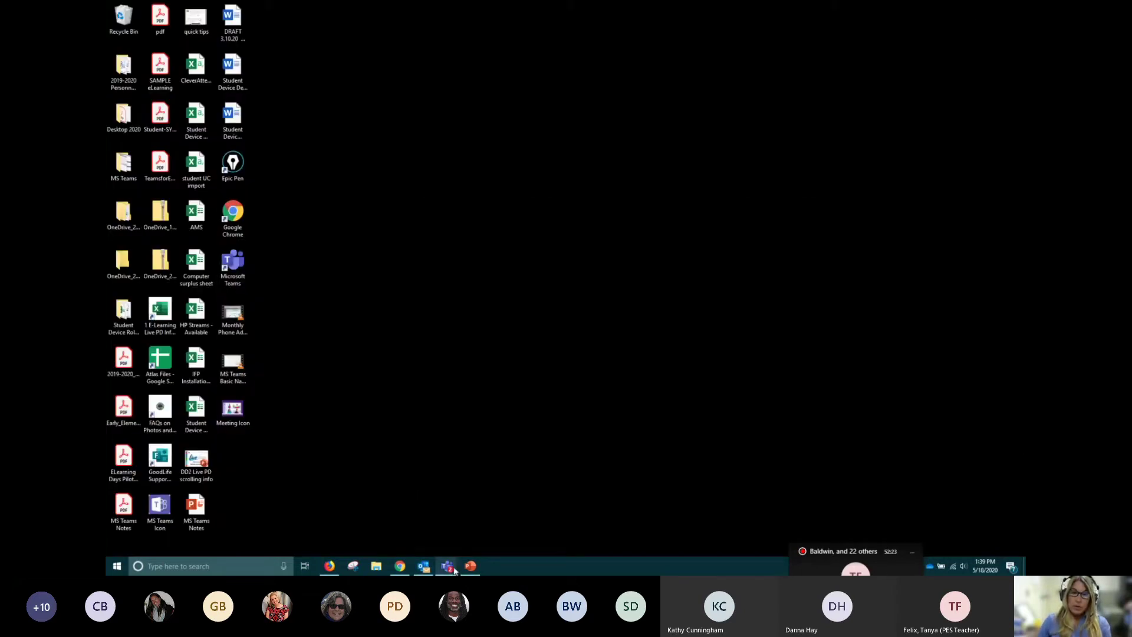
mouse_move(455, 571)
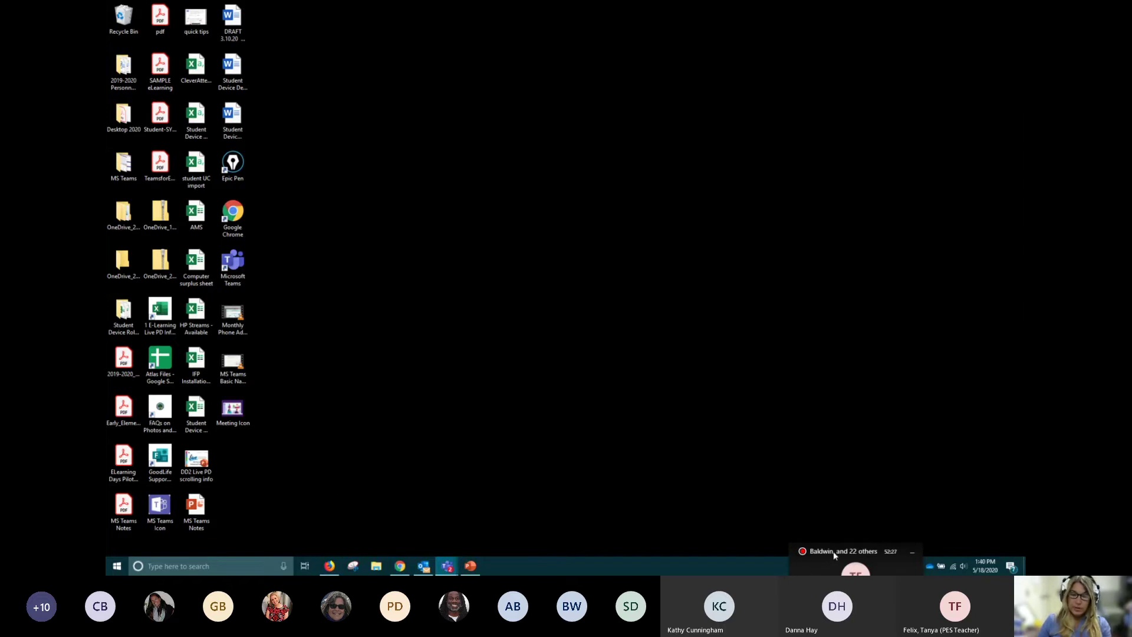
drag(833, 551, 837, 441)
click(831, 484)
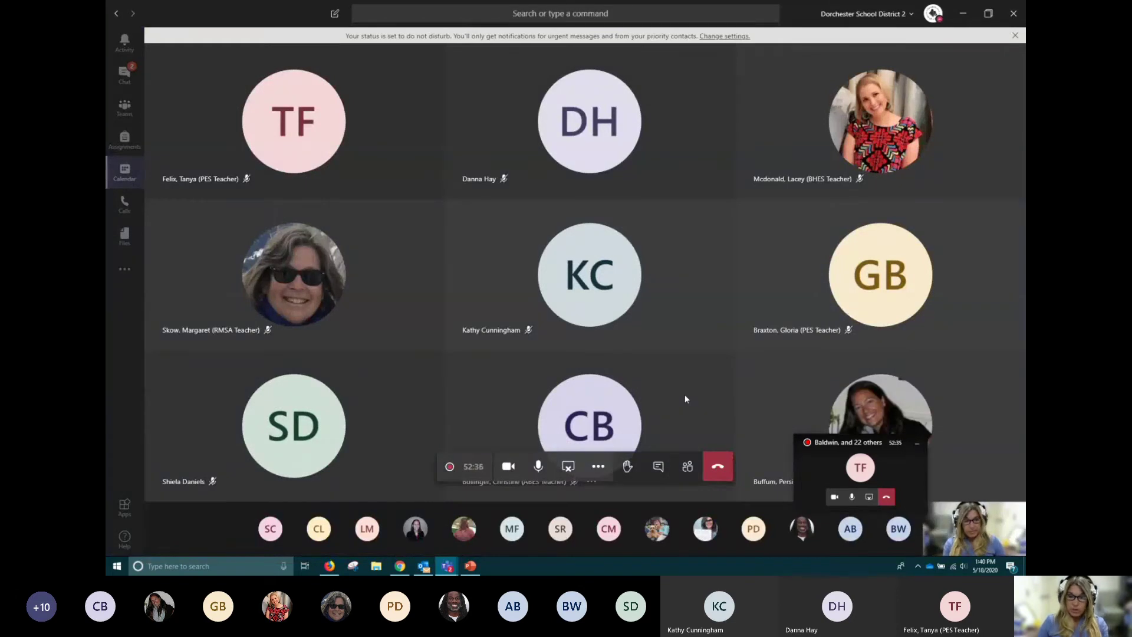
click(660, 467)
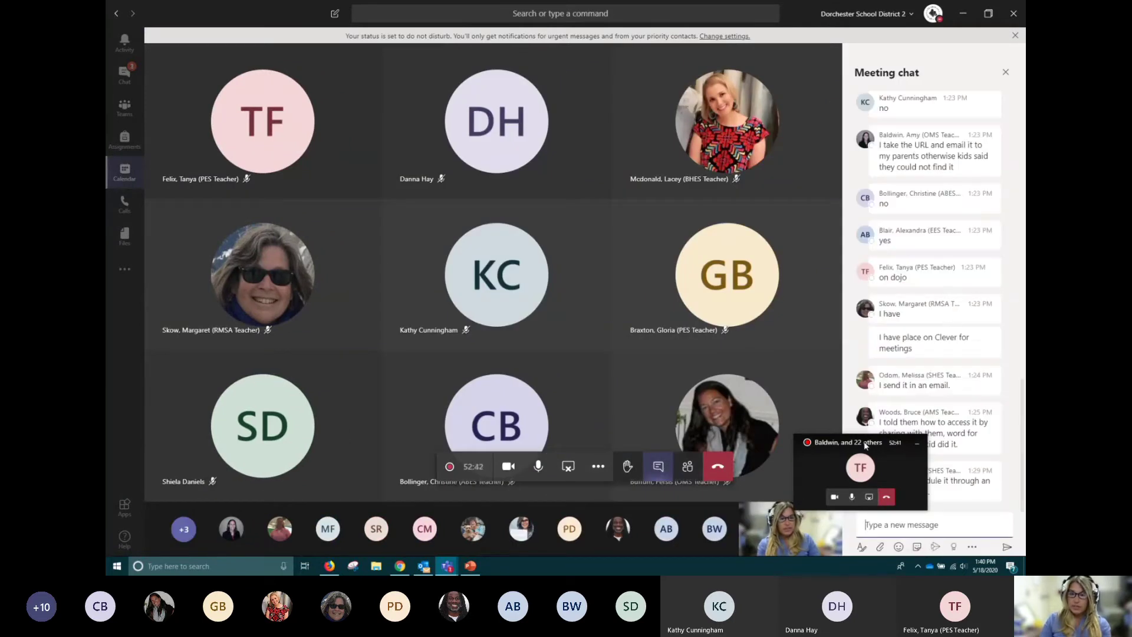
click(916, 447)
mouse_move(934, 358)
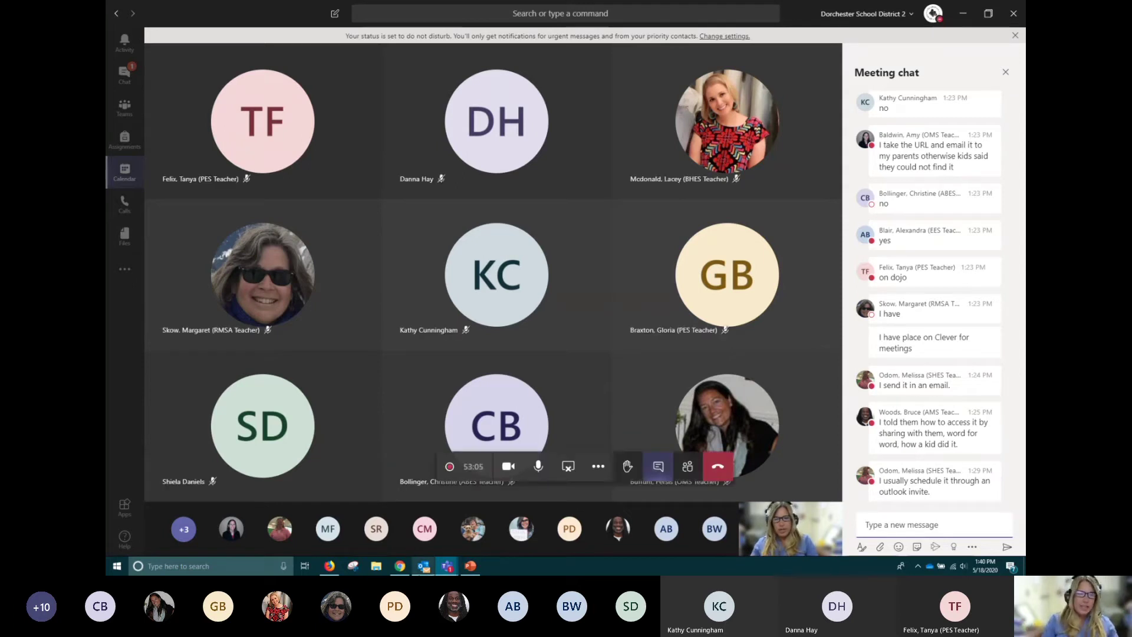
Switch to Outlook, start a Monday 7:30 AM appointment as a Teams meeting, and minimize the draft and the calendar.
click(423, 566)
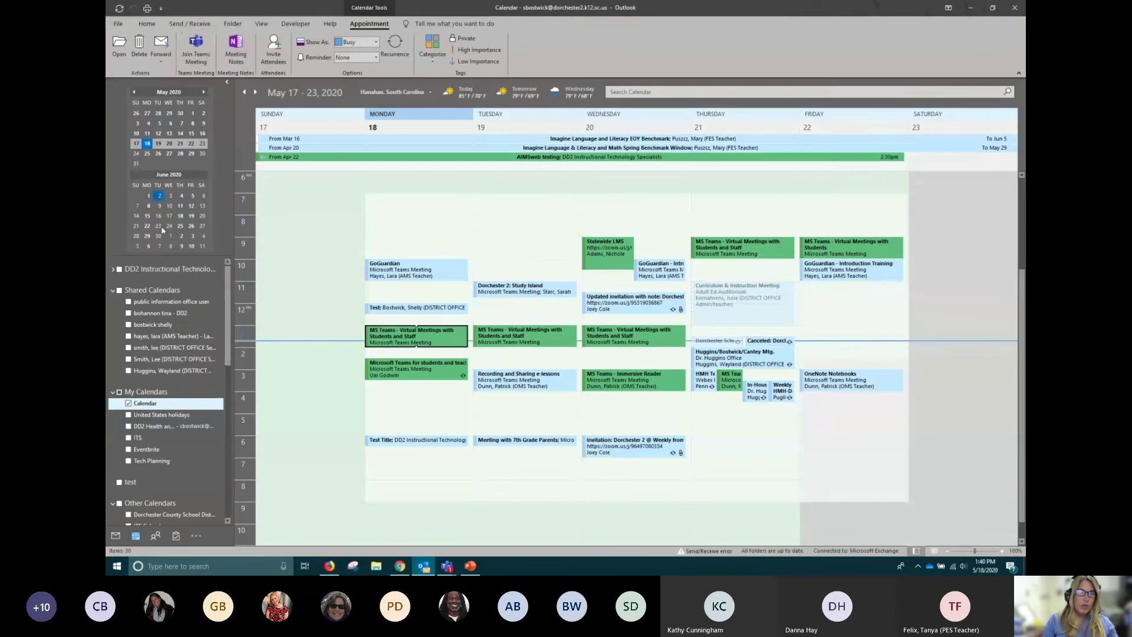
click(400, 209)
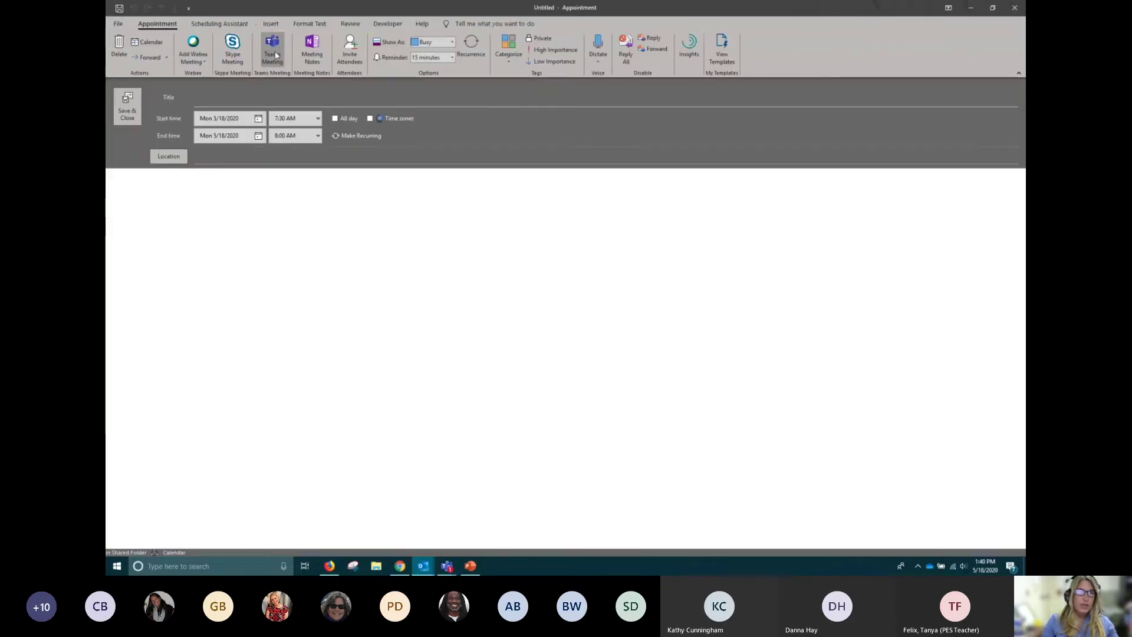
click(274, 51)
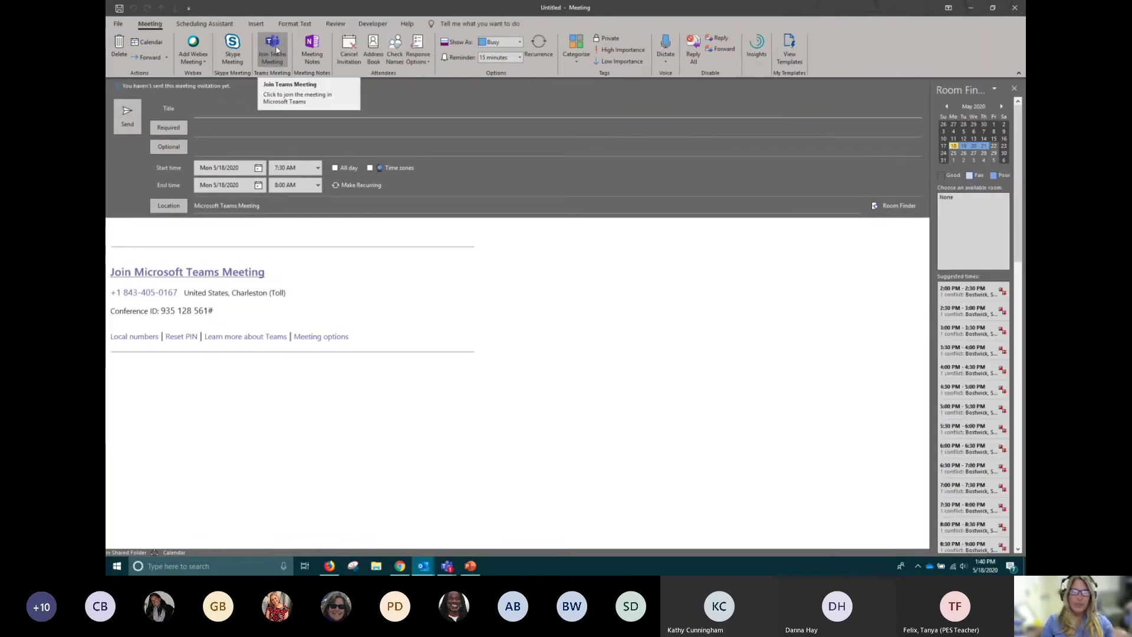
click(565, 304)
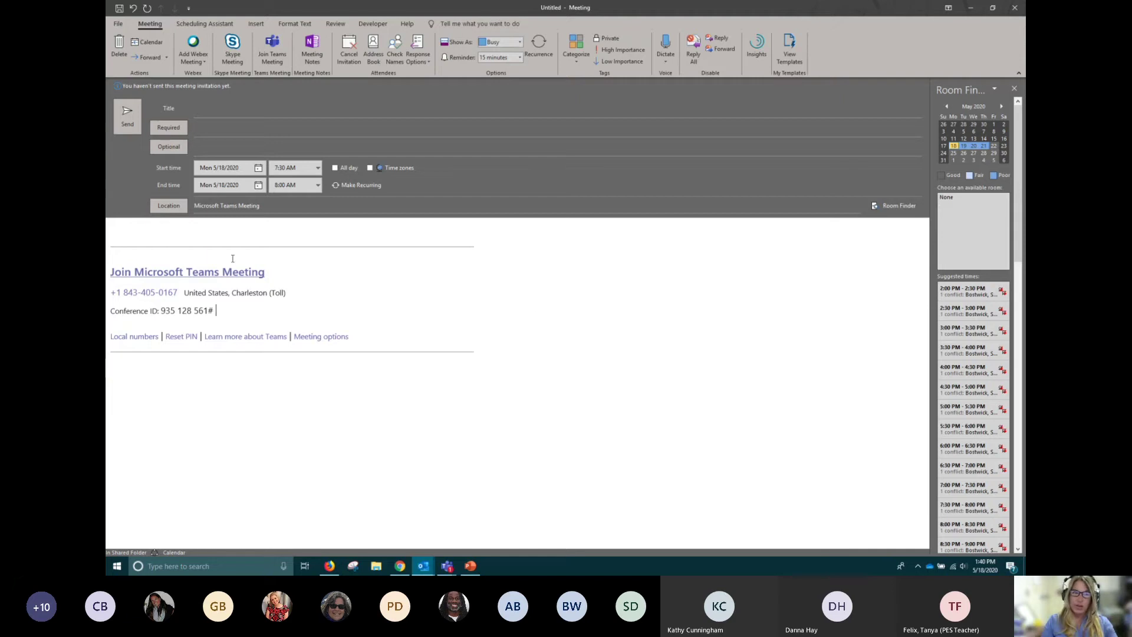
click(220, 101)
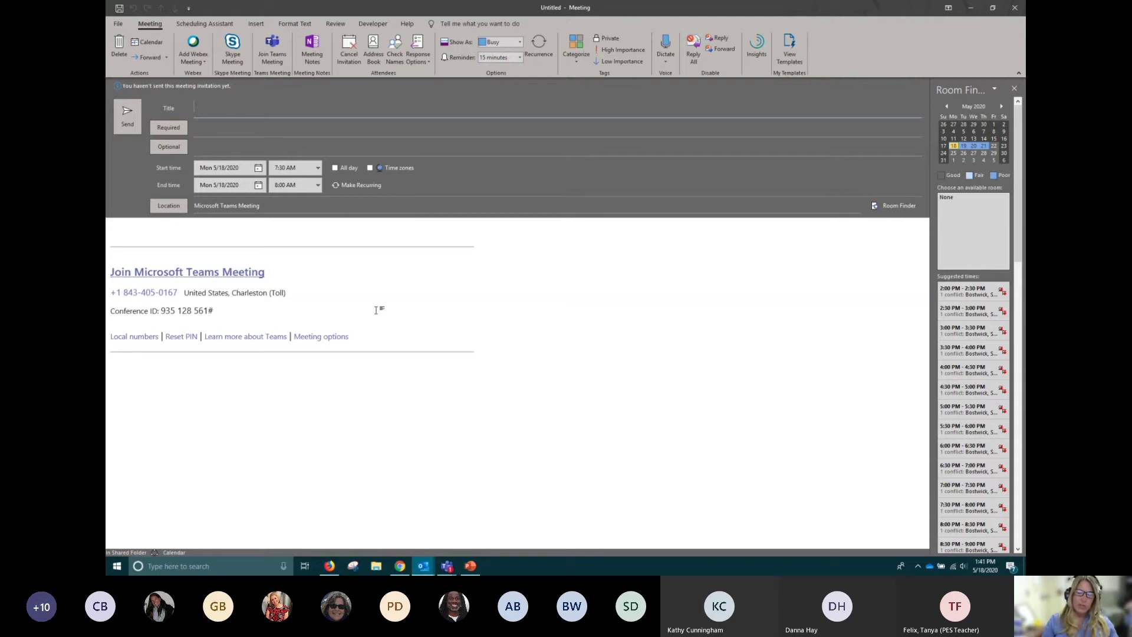
click(970, 8)
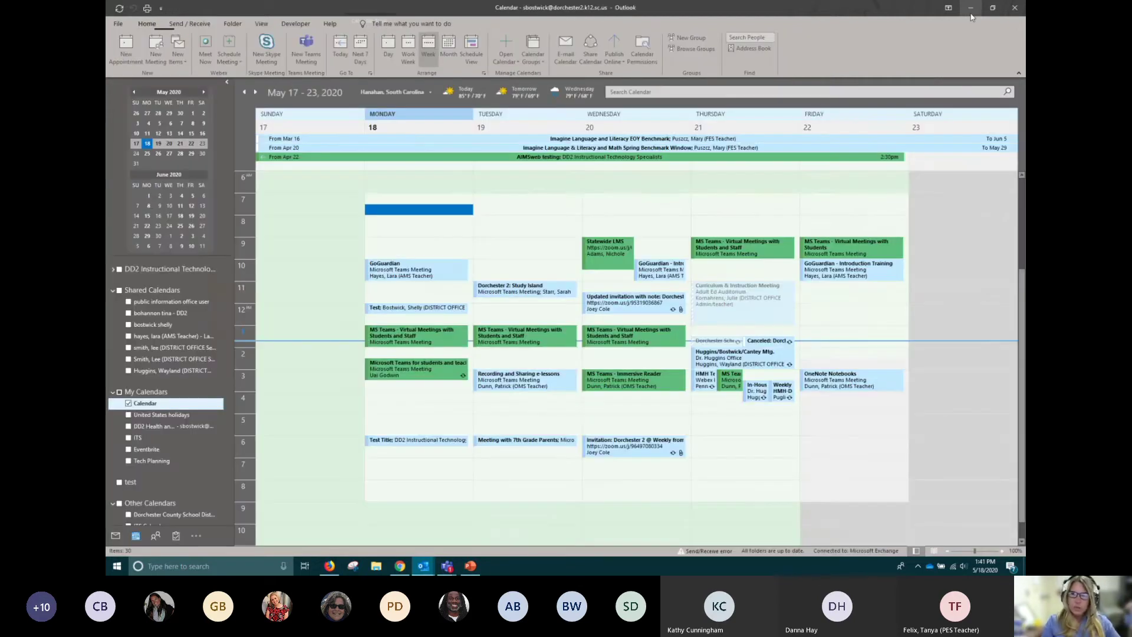
click(971, 9)
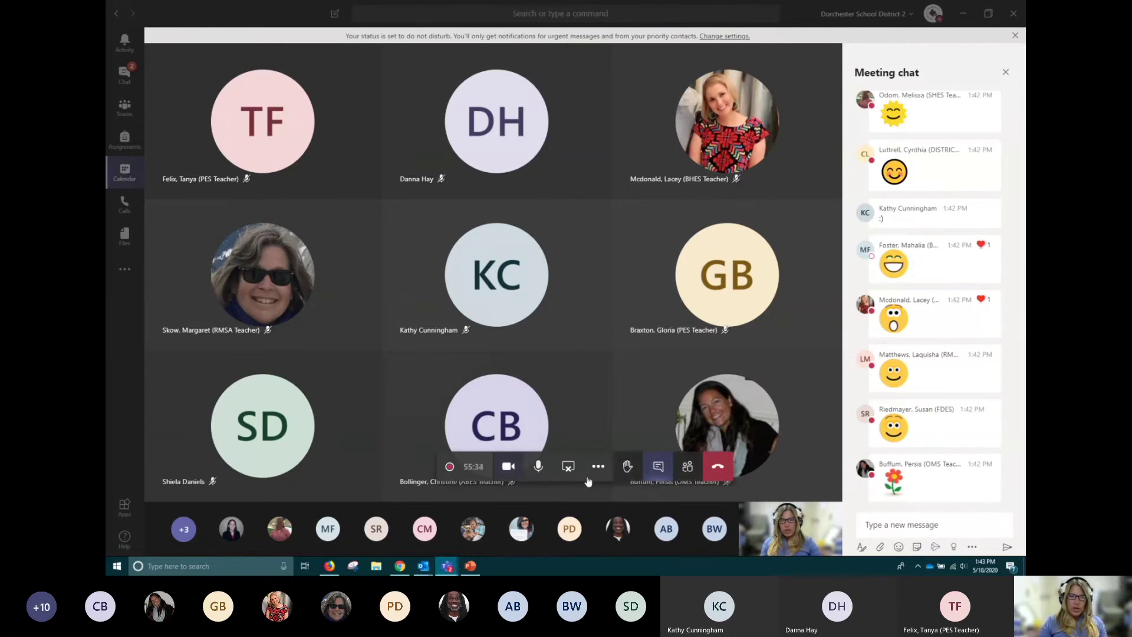
Show the meeting participants and make the District Office Student Info Sys Admin attendee a presenter, confirming the change.
click(690, 467)
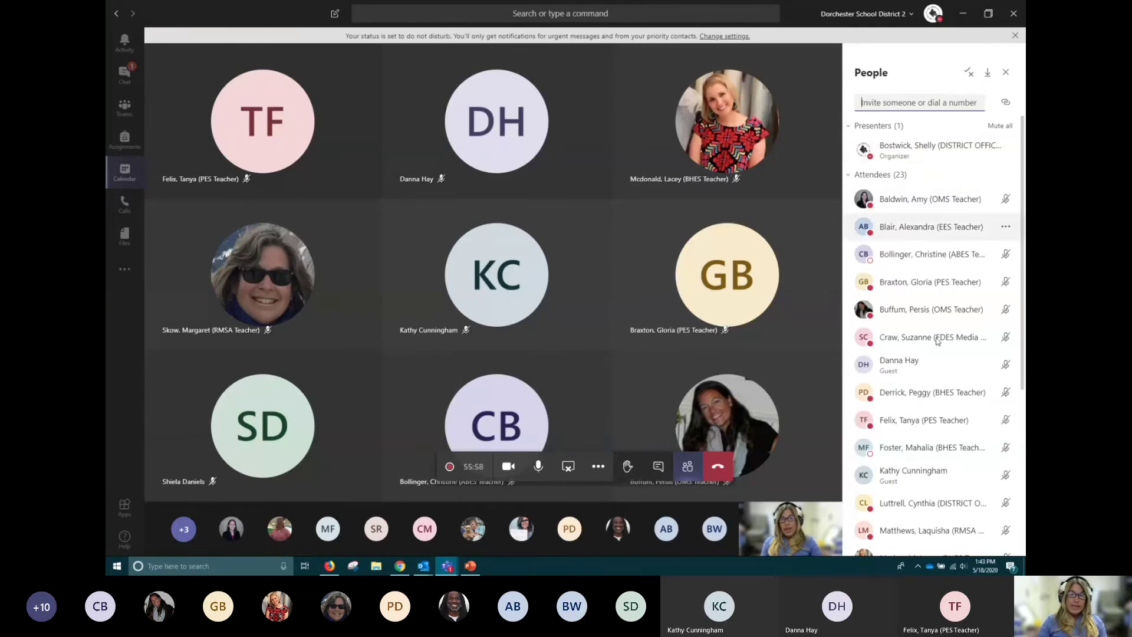
scroll(936, 370, down, 3)
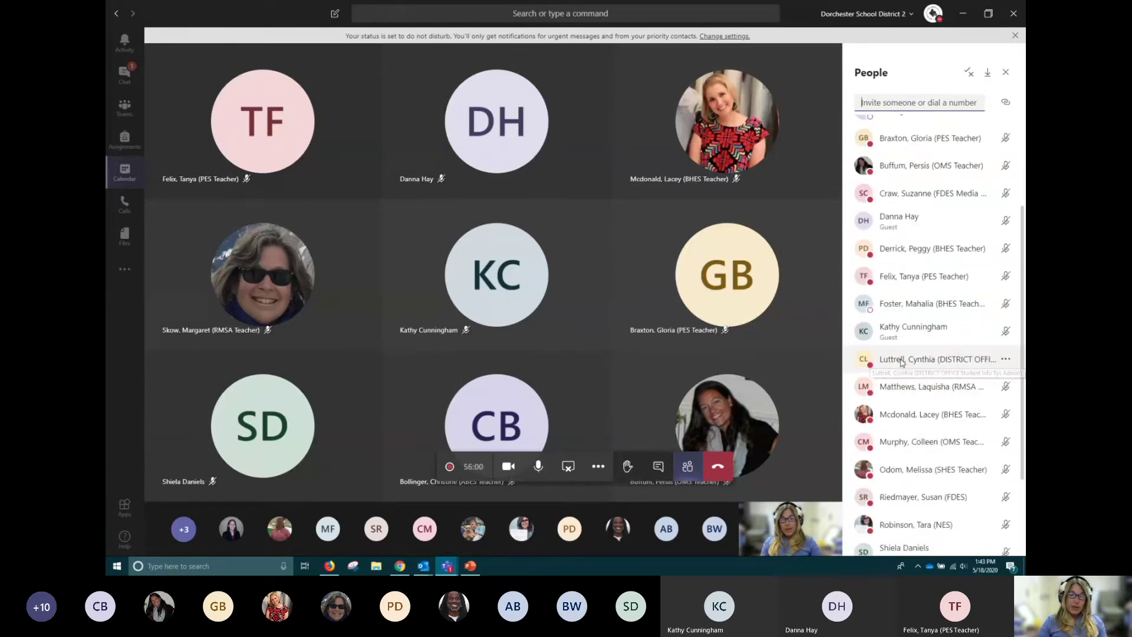
click(1005, 361)
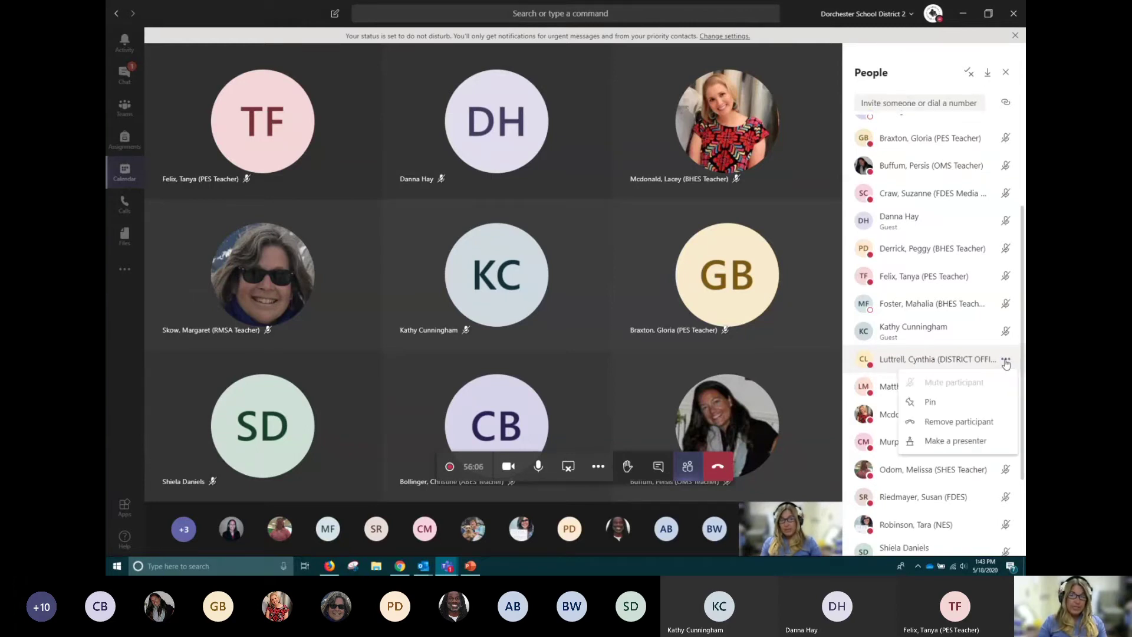
click(946, 442)
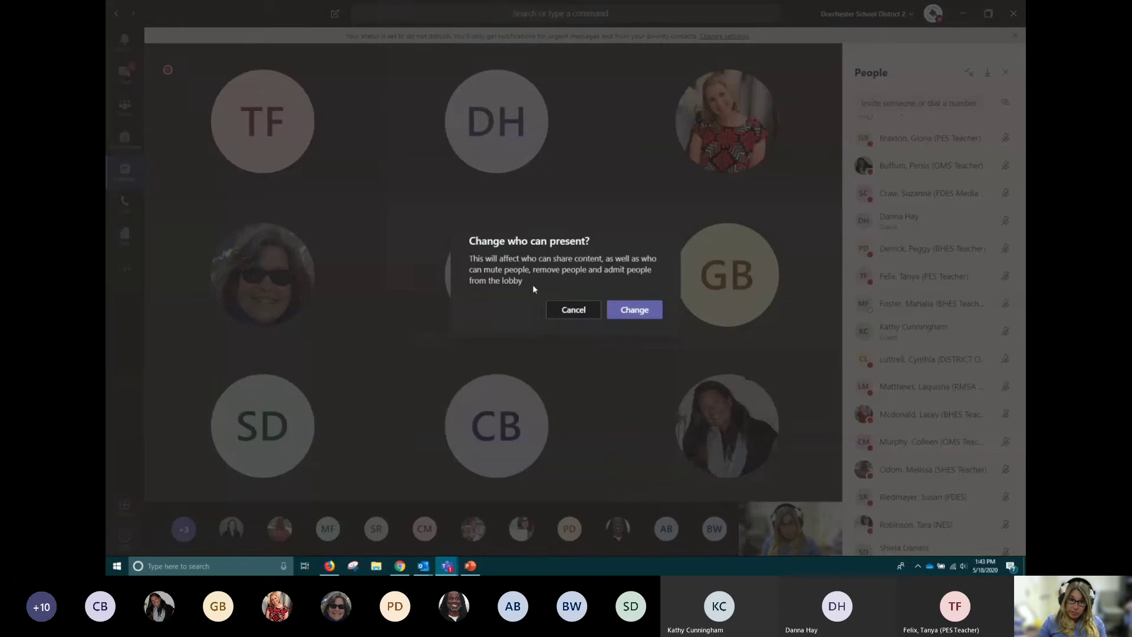
click(656, 310)
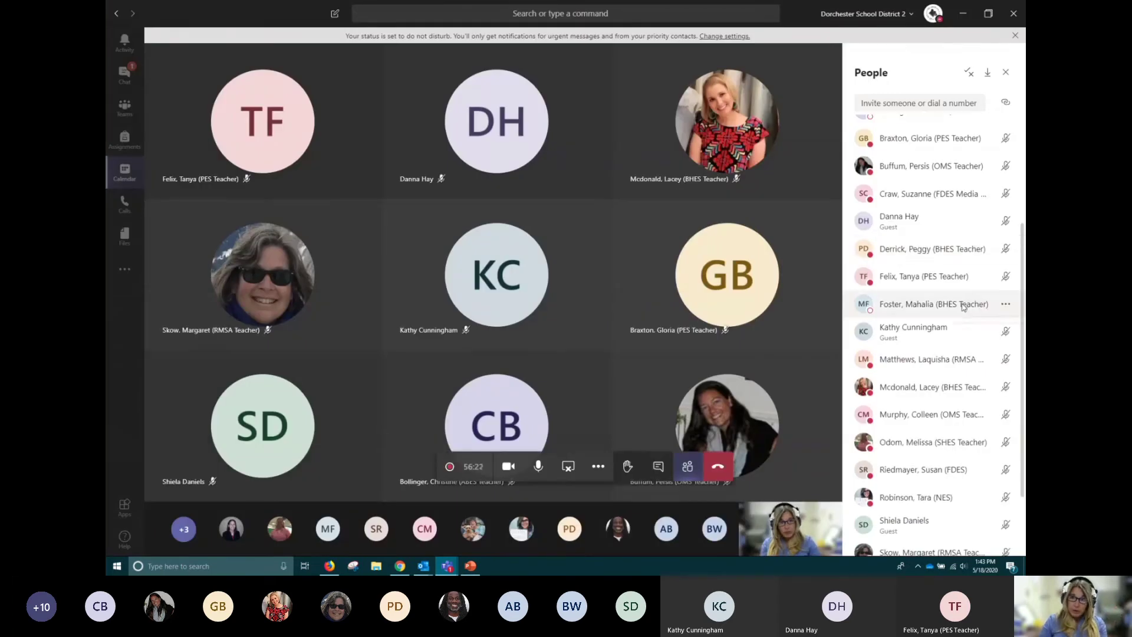
scroll(963, 306, up, 3)
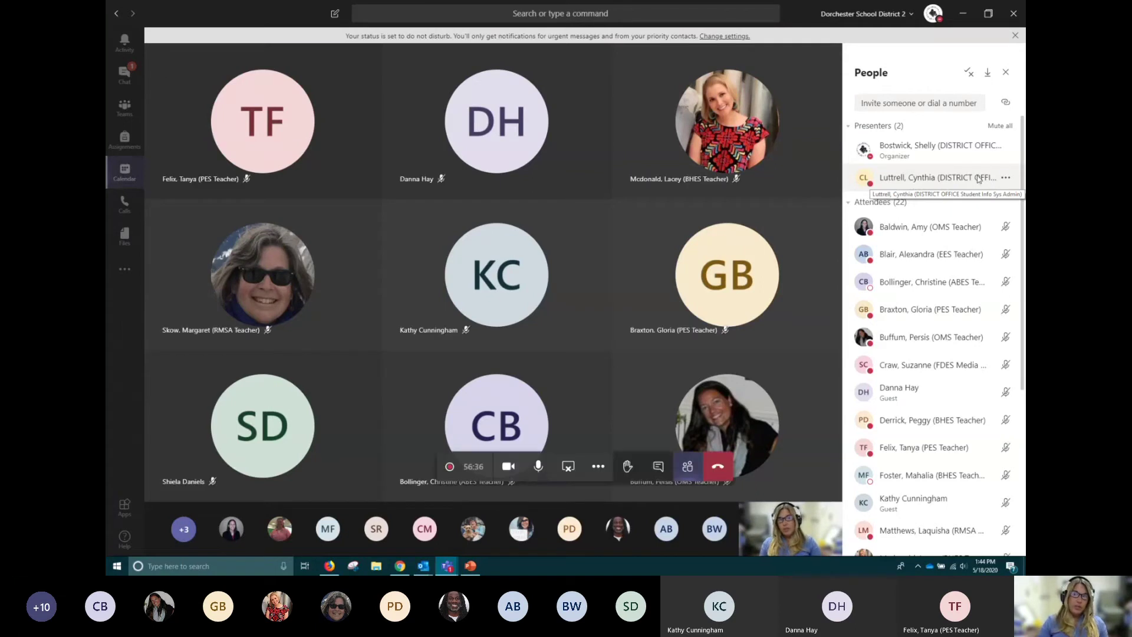
View the participant options for the second presenter and the first-listed attendee, and collapse and re-expand the attendee list.
click(1005, 179)
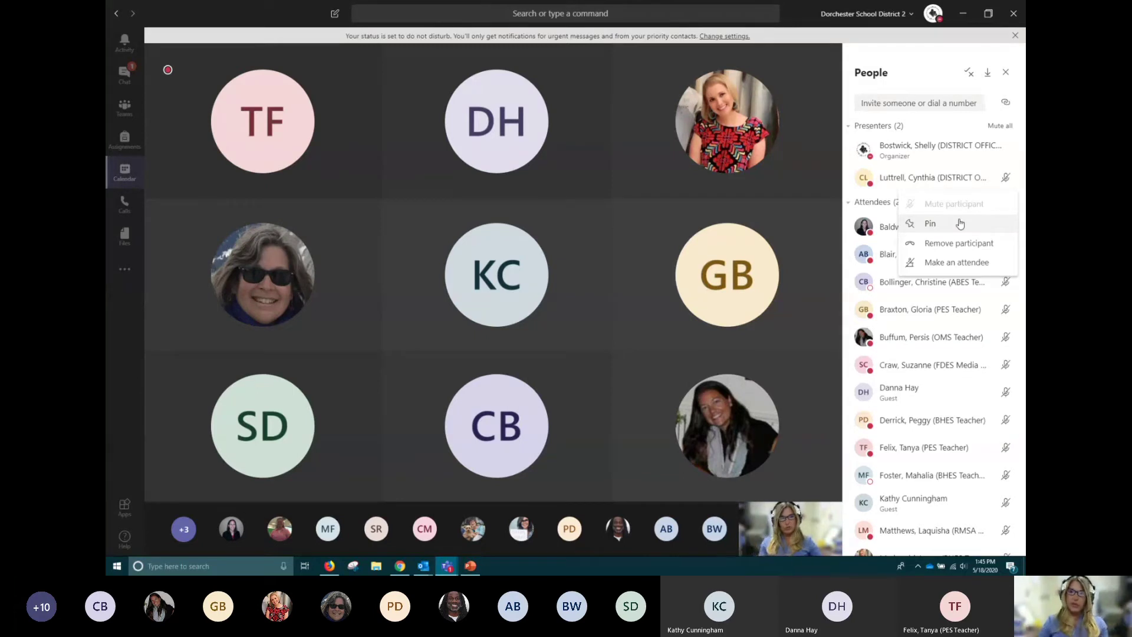
click(850, 196)
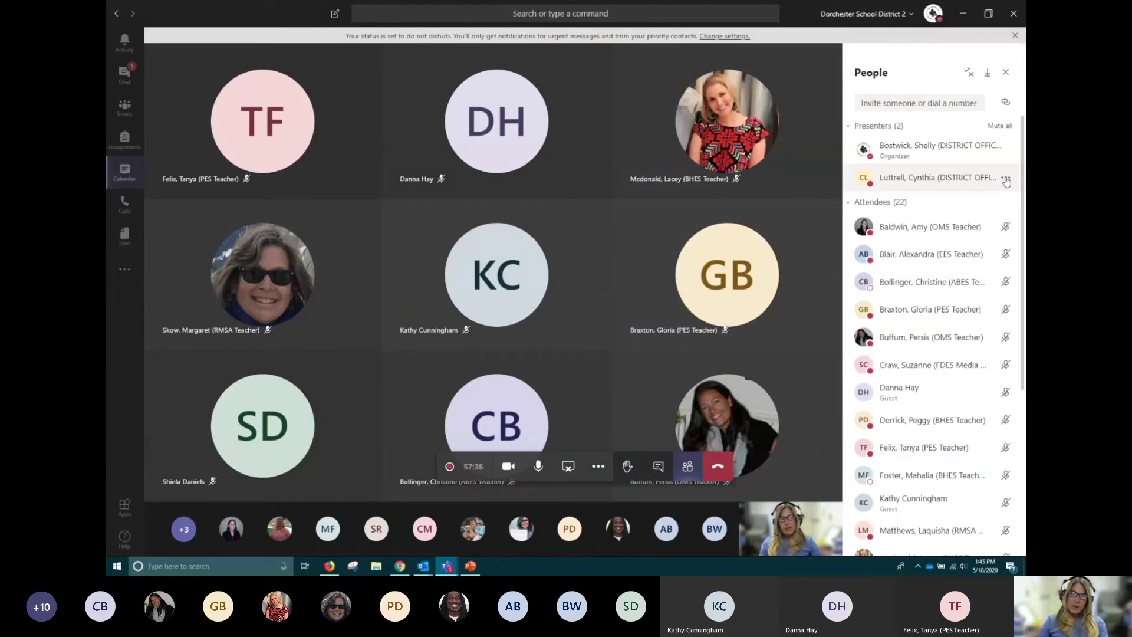
click(1006, 229)
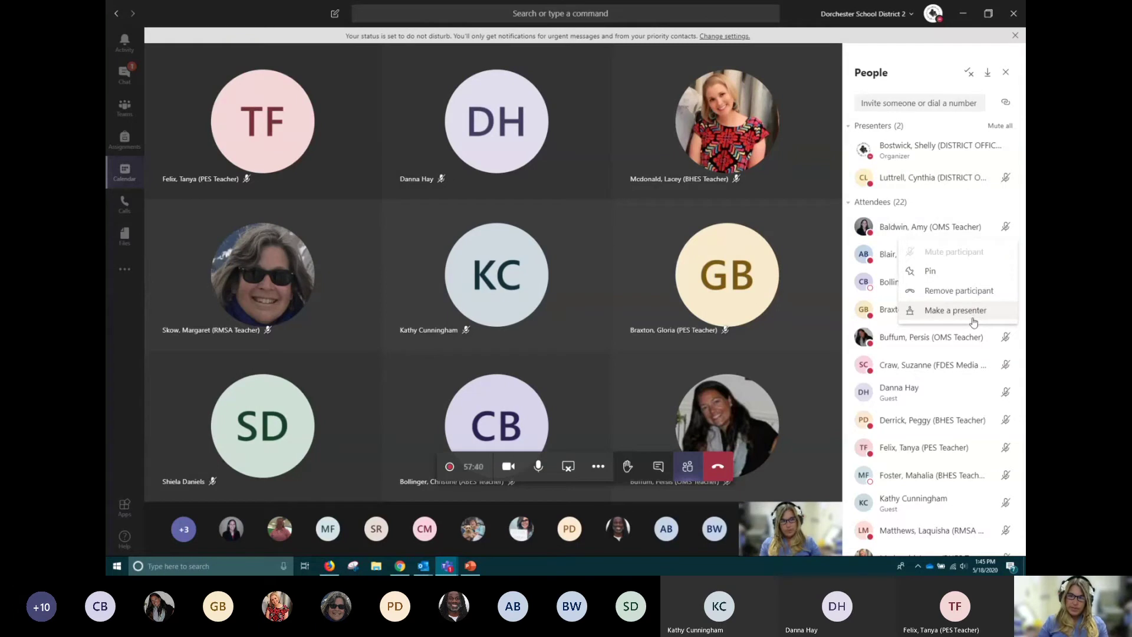
click(974, 207)
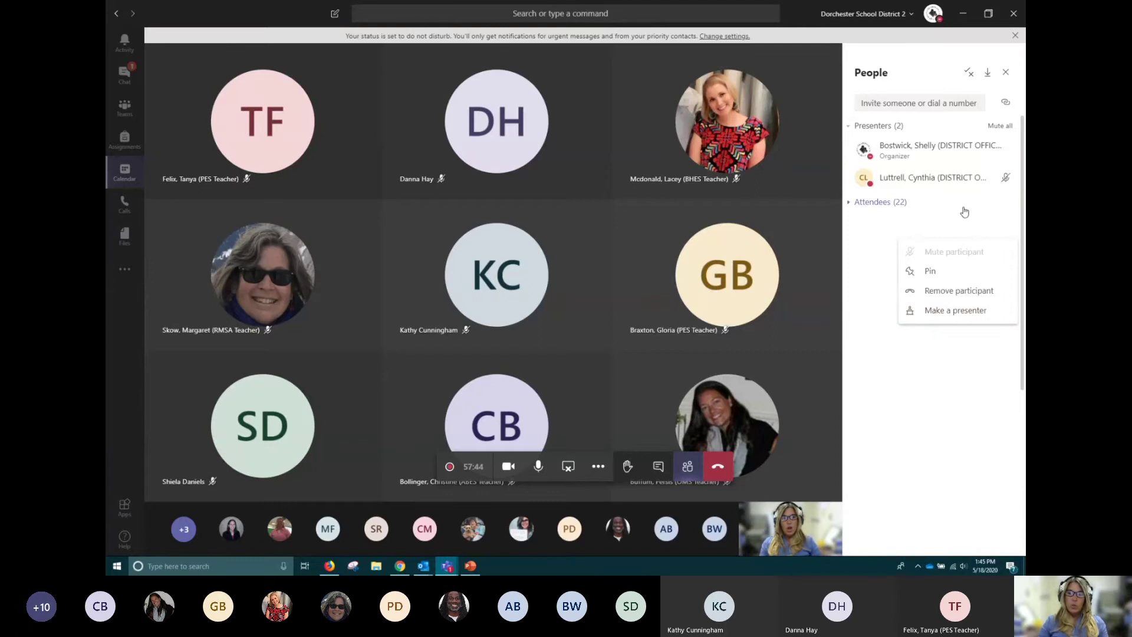
click(850, 205)
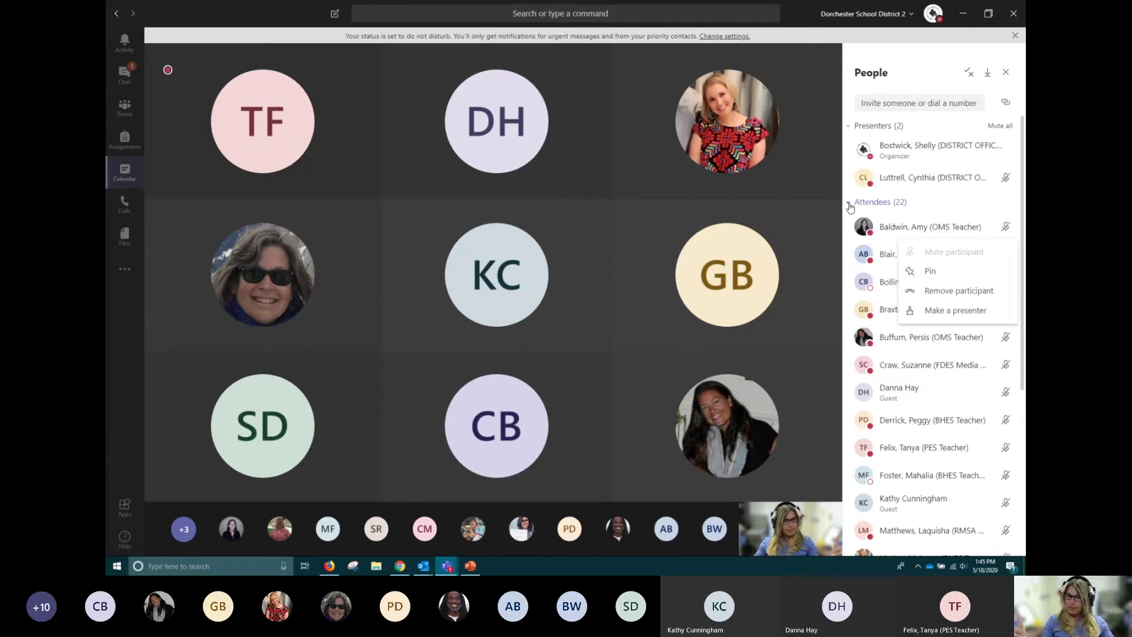
Download the meeting's attendance list, view it in the Downloads folder in File Explorer, and minimize that window.
click(988, 76)
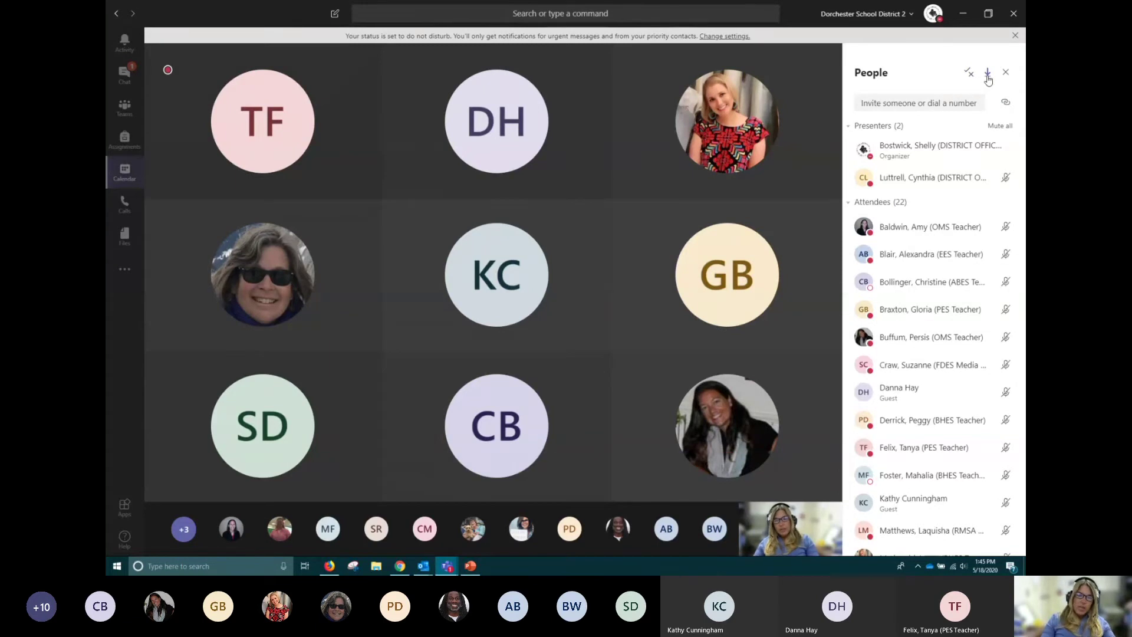
click(376, 567)
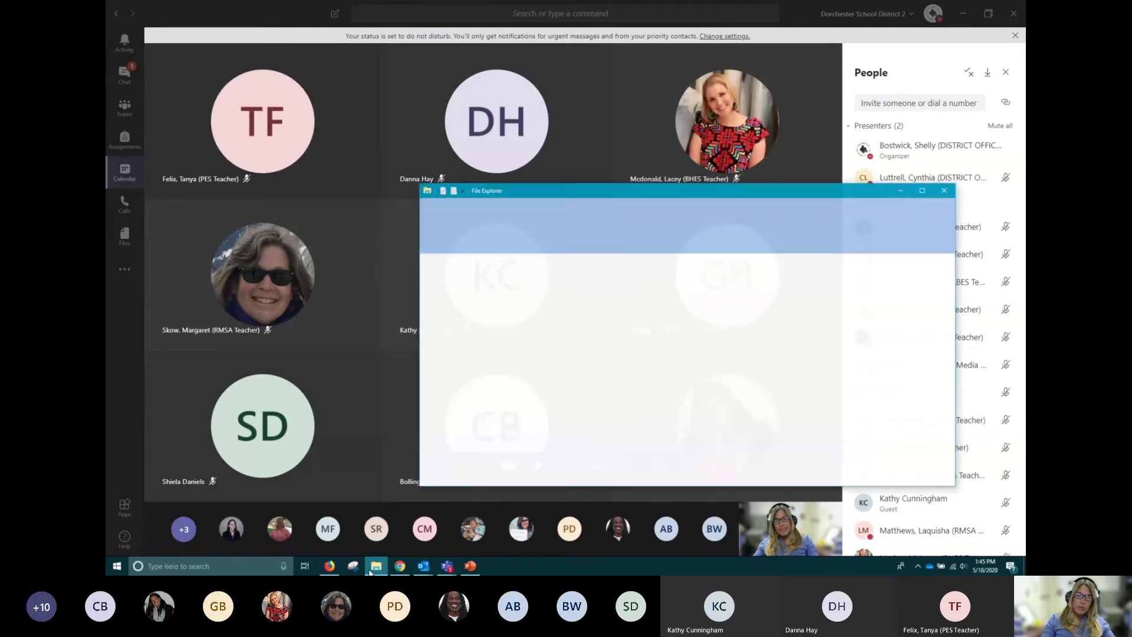
click(461, 311)
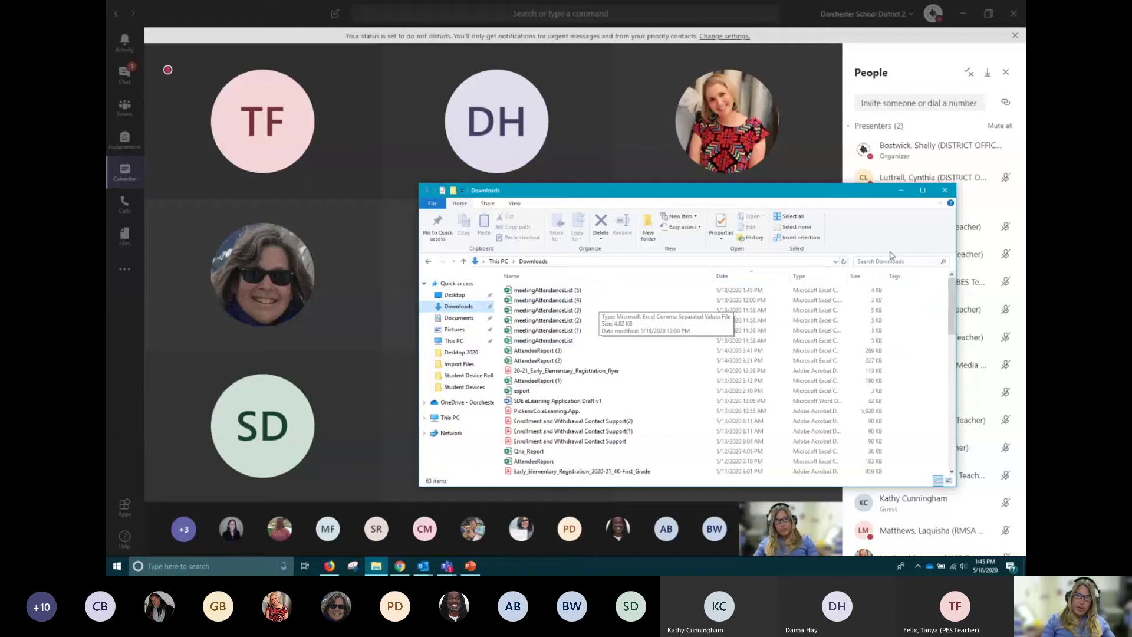
click(901, 190)
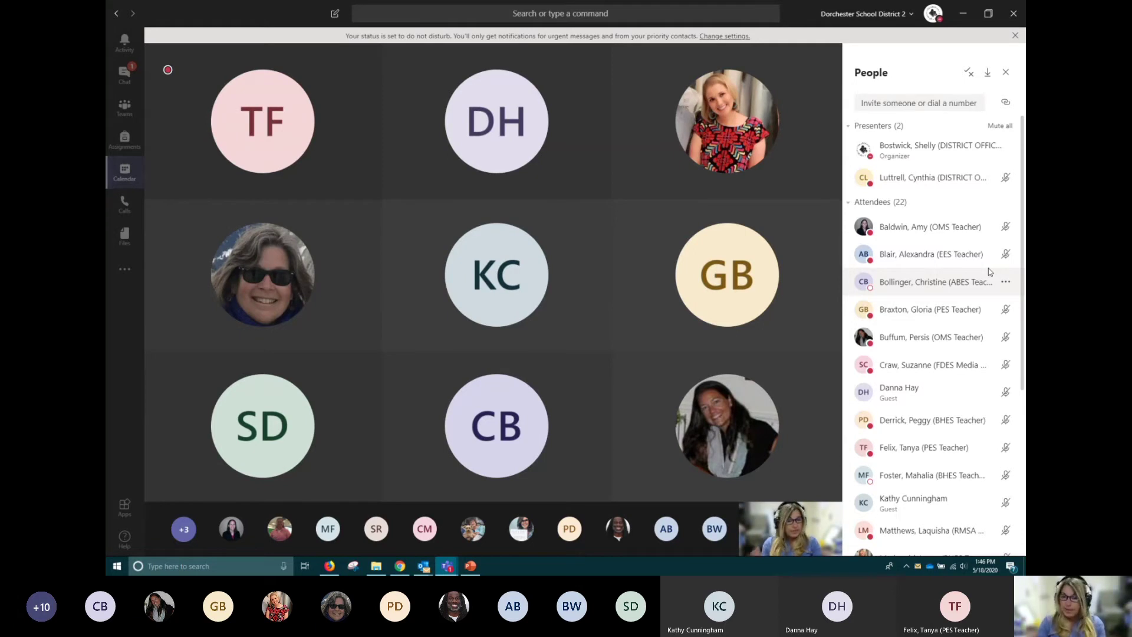
Open the meeting options, view the choices for who can present without changing them, and return to the Teams meeting.
click(969, 74)
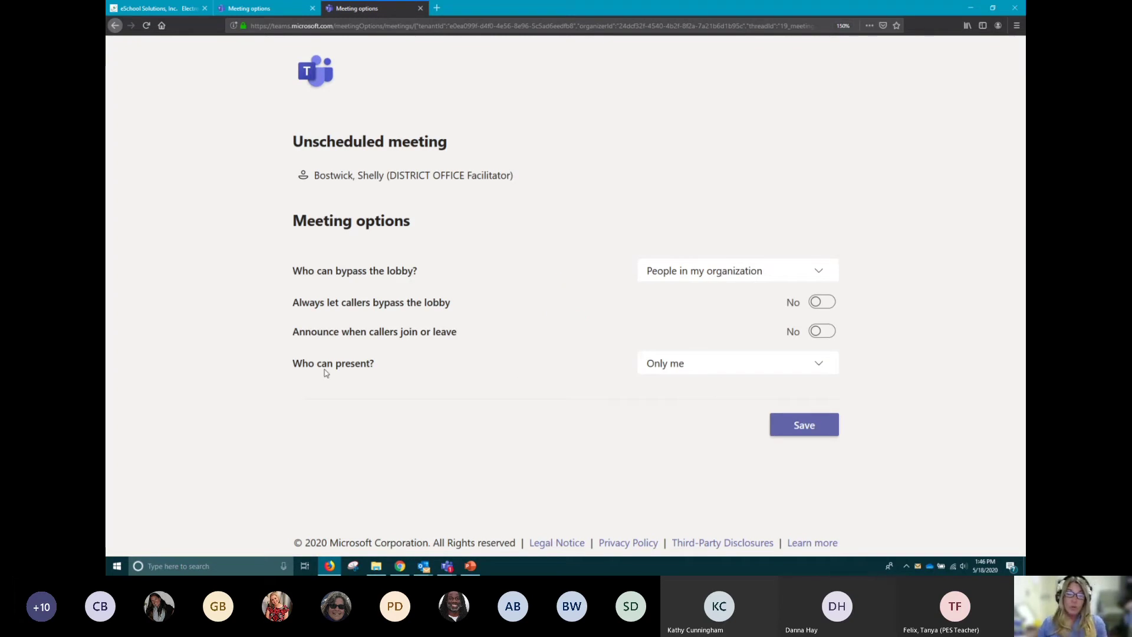
click(670, 372)
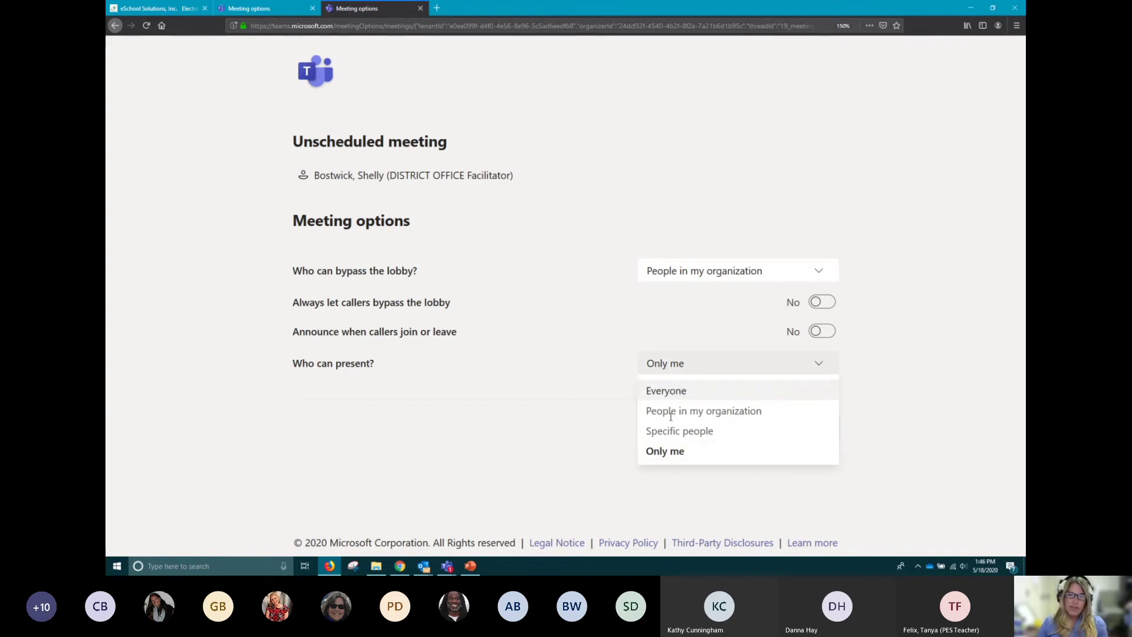
click(597, 275)
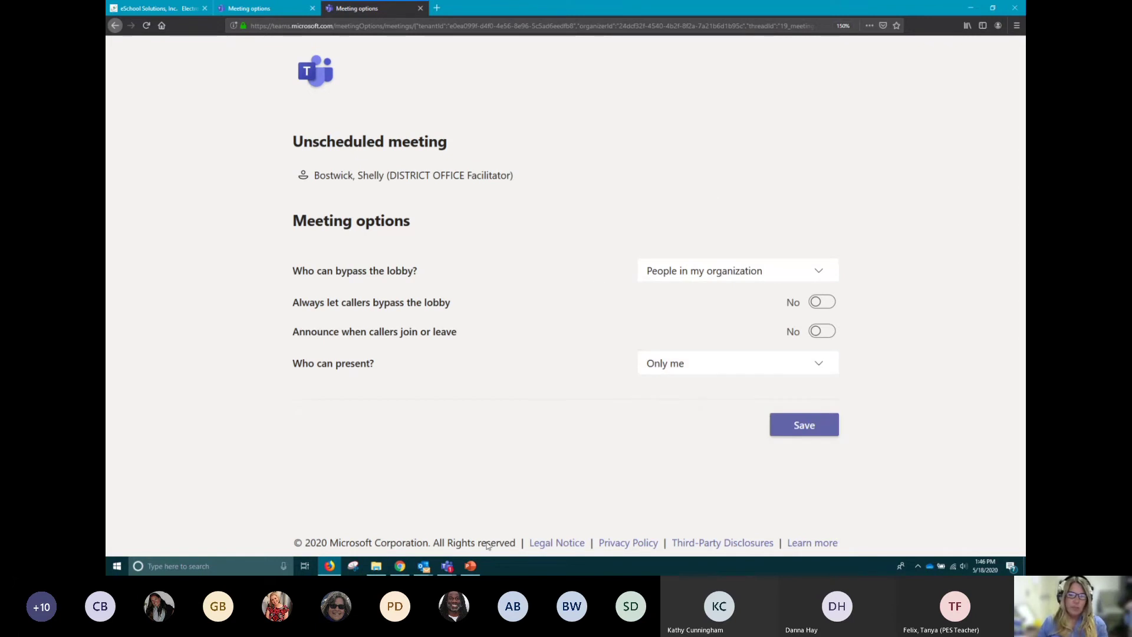
mouse_move(447, 566)
click(441, 508)
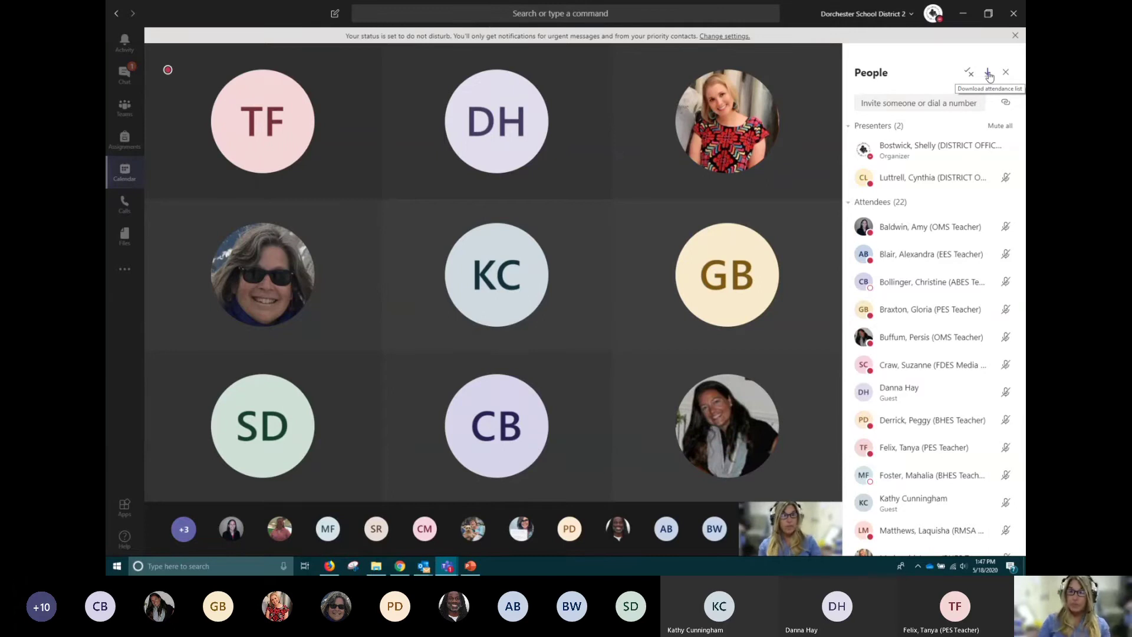
Replace the participant list with the meeting chat, add a heart reaction to the FDES participant's smiley, and view that message's extra options.
click(1005, 71)
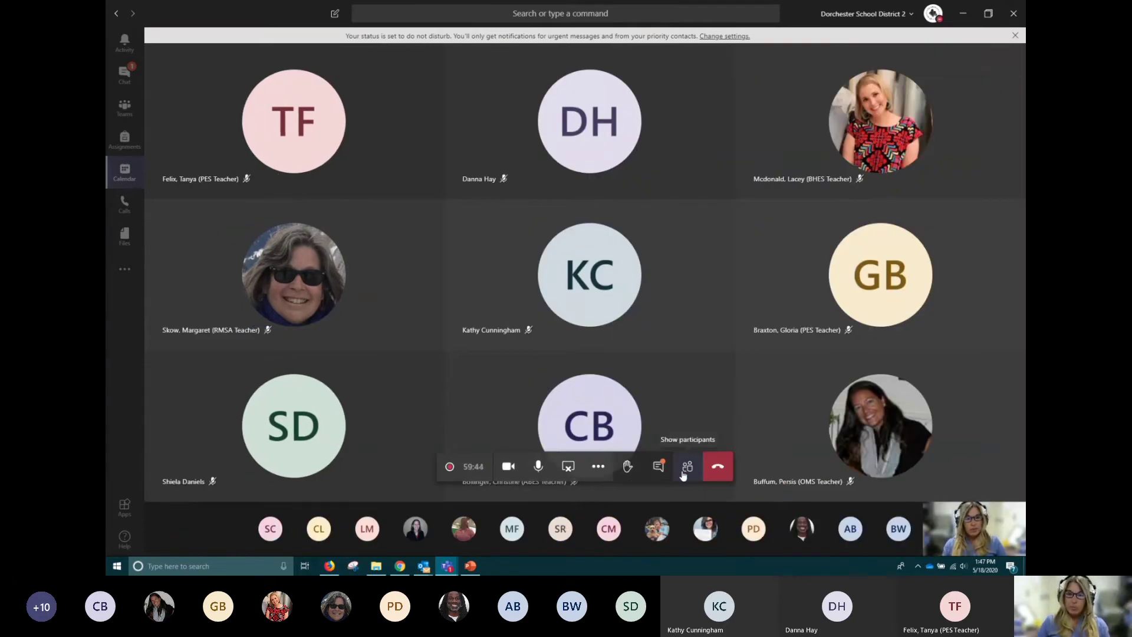
click(658, 472)
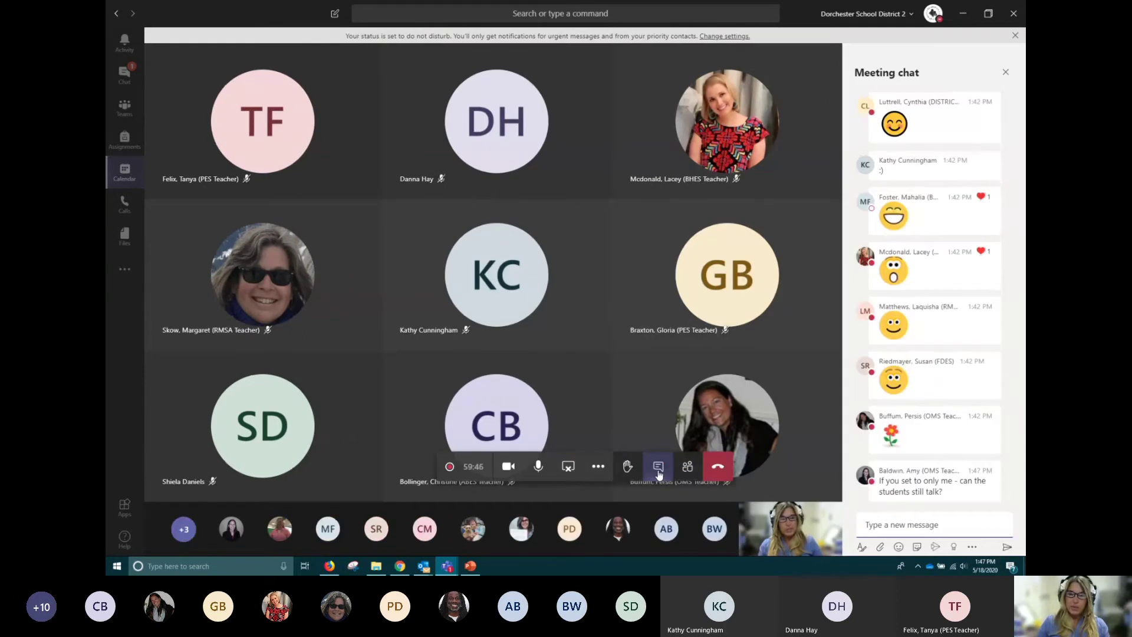
mouse_move(920, 126)
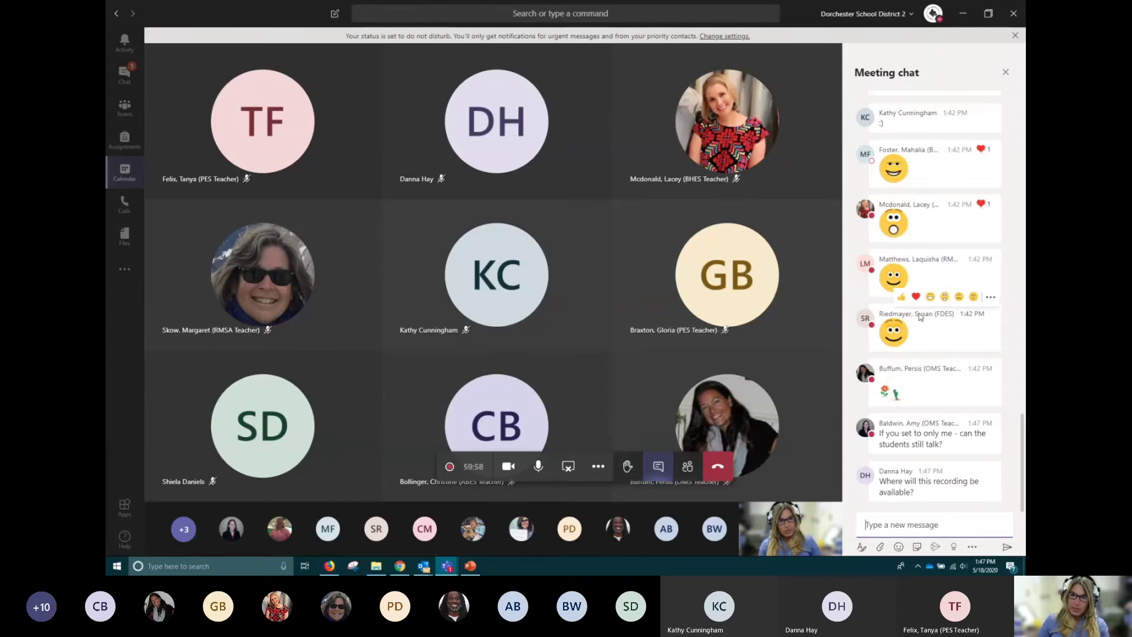
click(915, 296)
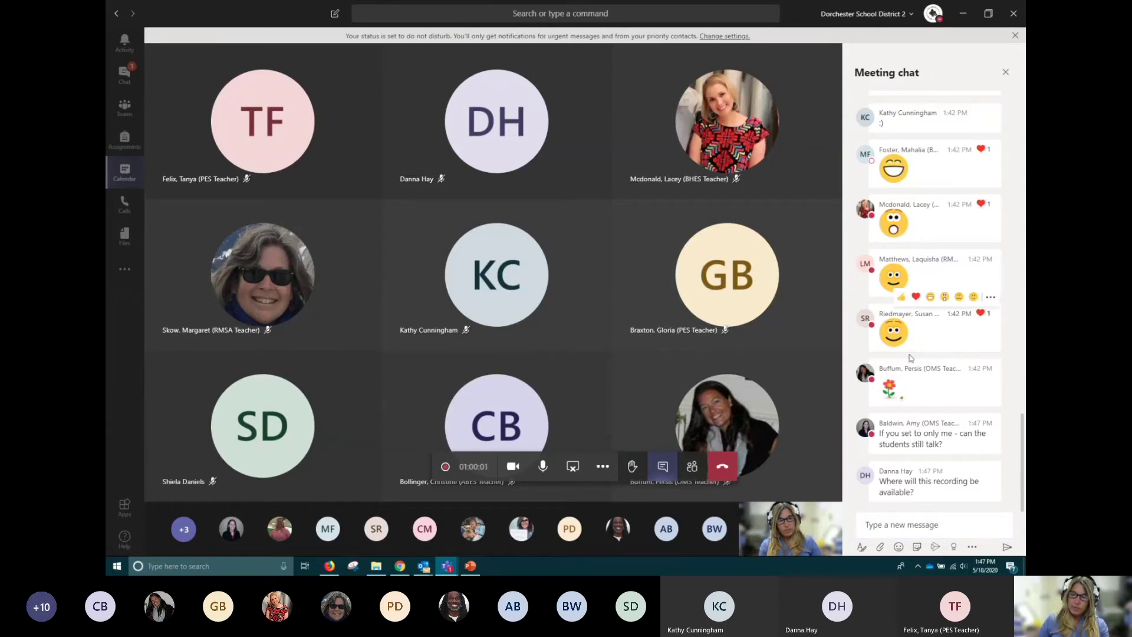
click(992, 297)
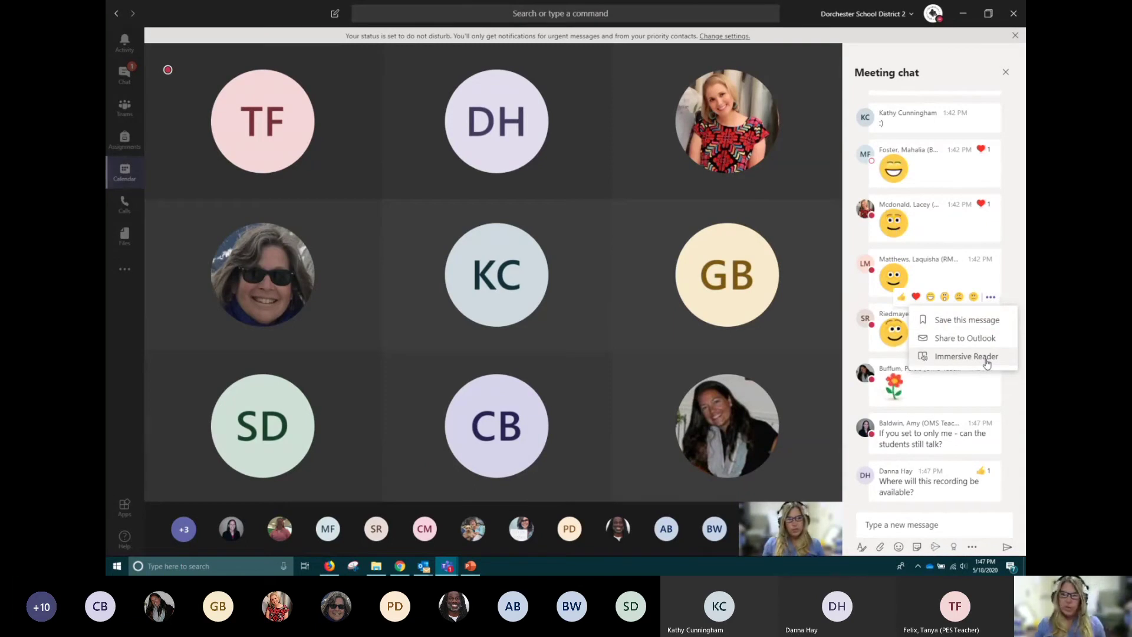
click(1009, 494)
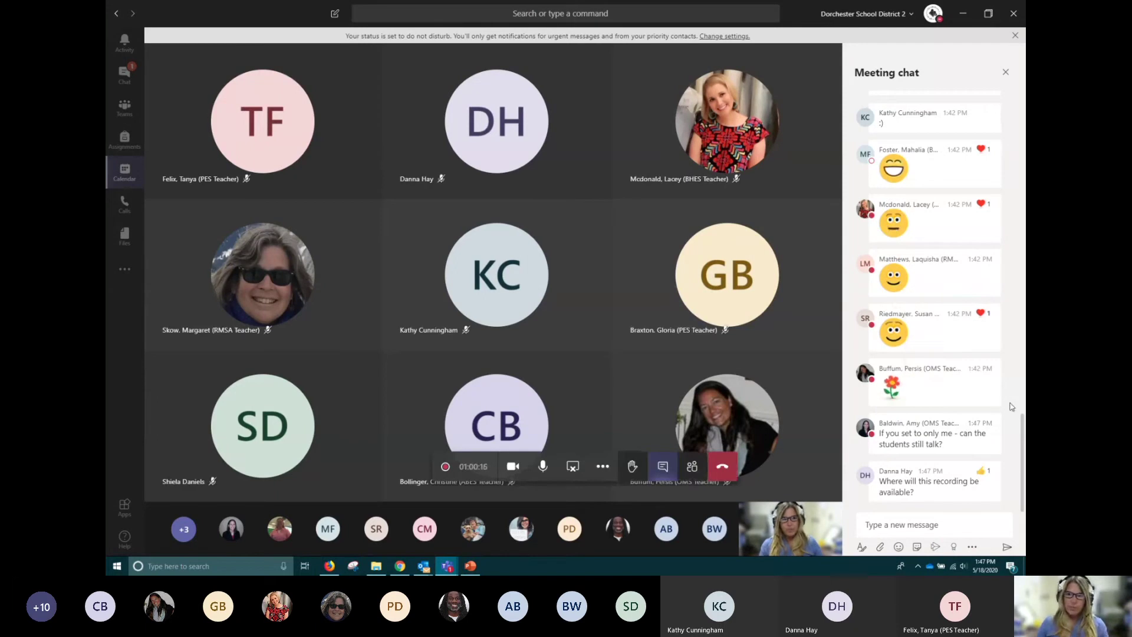
Review the earlier messages in the meeting chat, back to the replies sent around 1:07 PM.
mouse_move(930, 445)
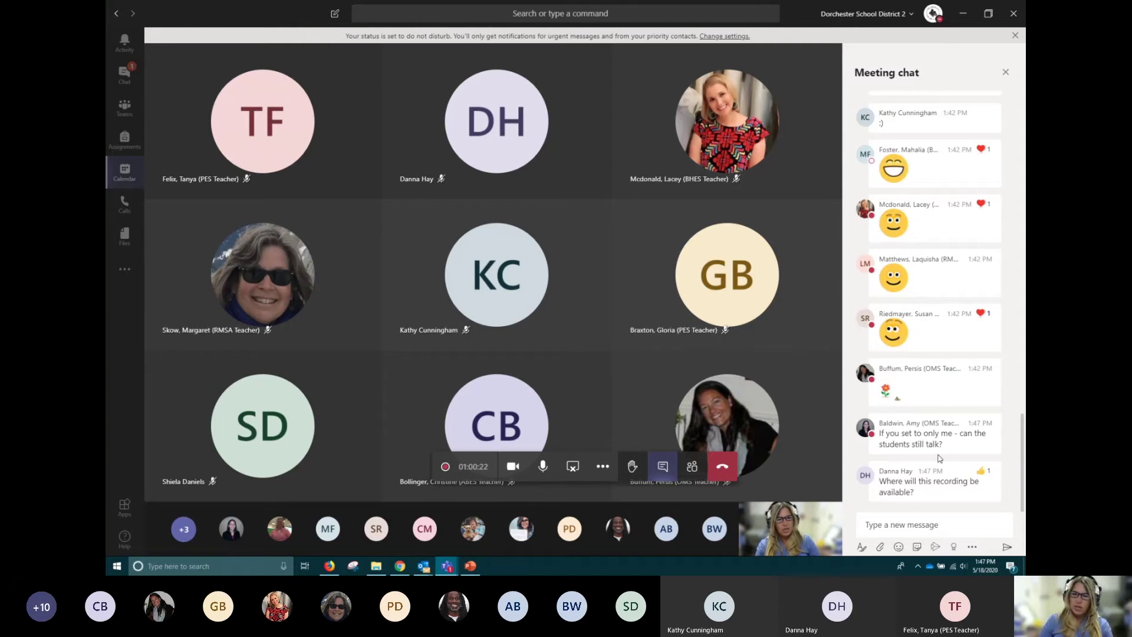
scroll(946, 413, up, 6)
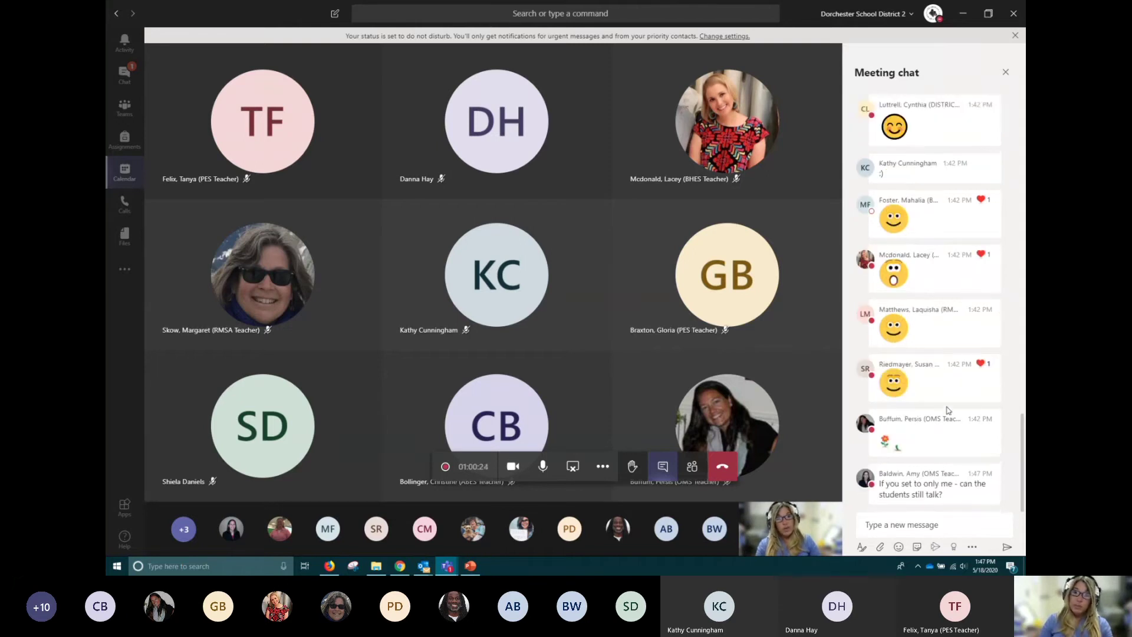
scroll(948, 410, up, 3)
scroll(948, 411, up, 5)
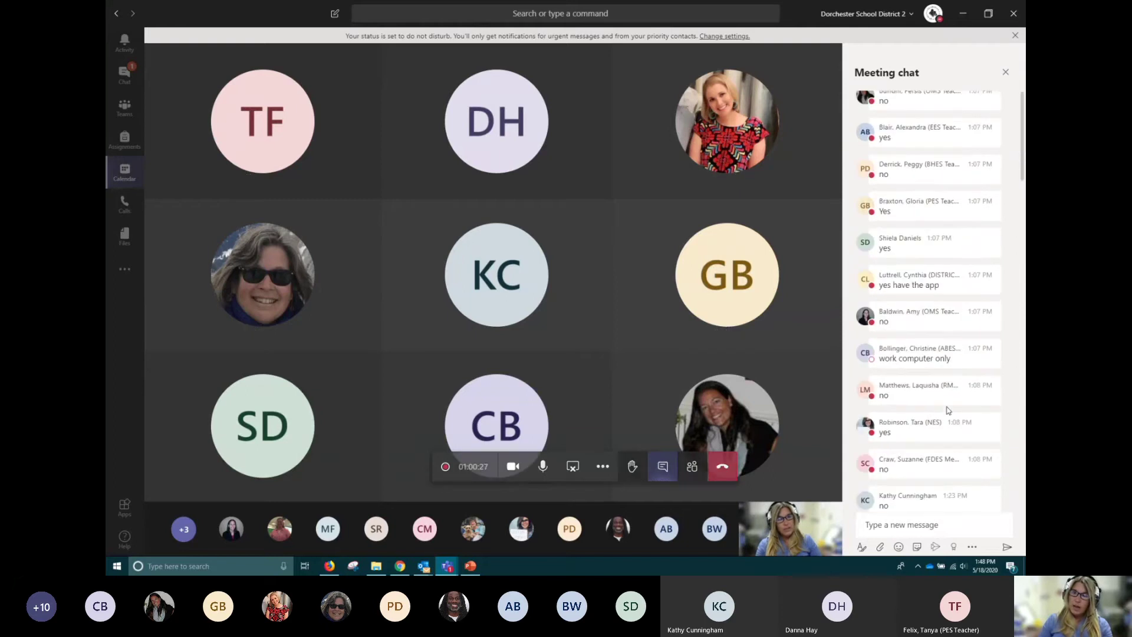
Return to the newest messages at the end of the meeting chat and read the latest questions.
drag(1016, 157, 1016, 348)
scroll(931, 283, down, 2)
scroll(900, 259, down, 5)
scroll(901, 263, down, 2)
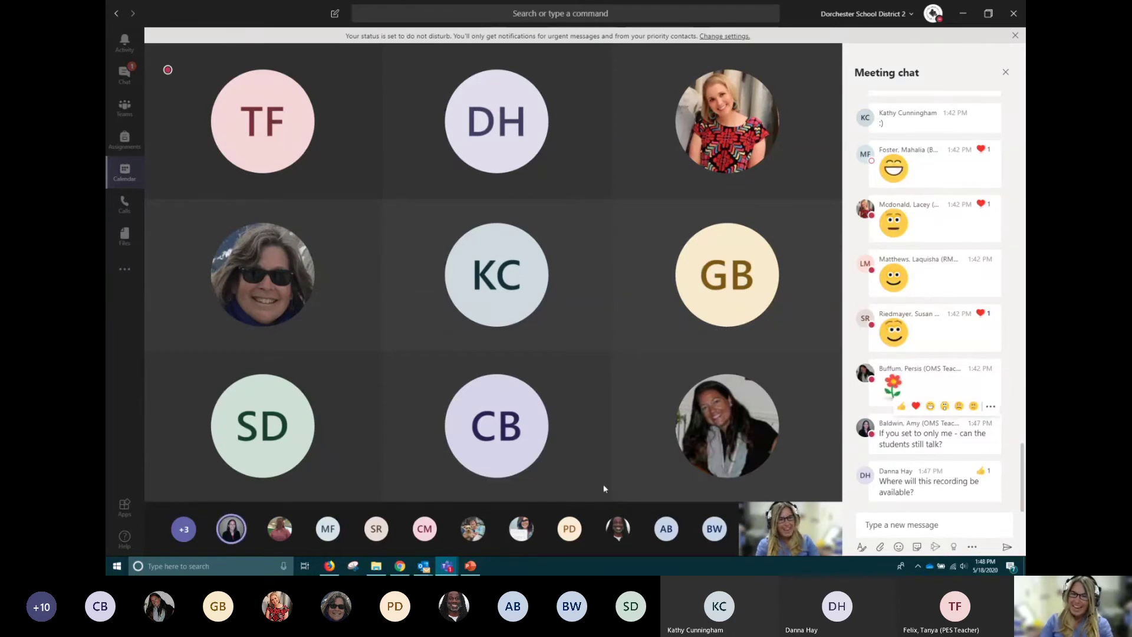
Replace the chat with the participant list, mute everyone in the meeting, and look through the attendees to the end of the list.
mouse_move(755, 472)
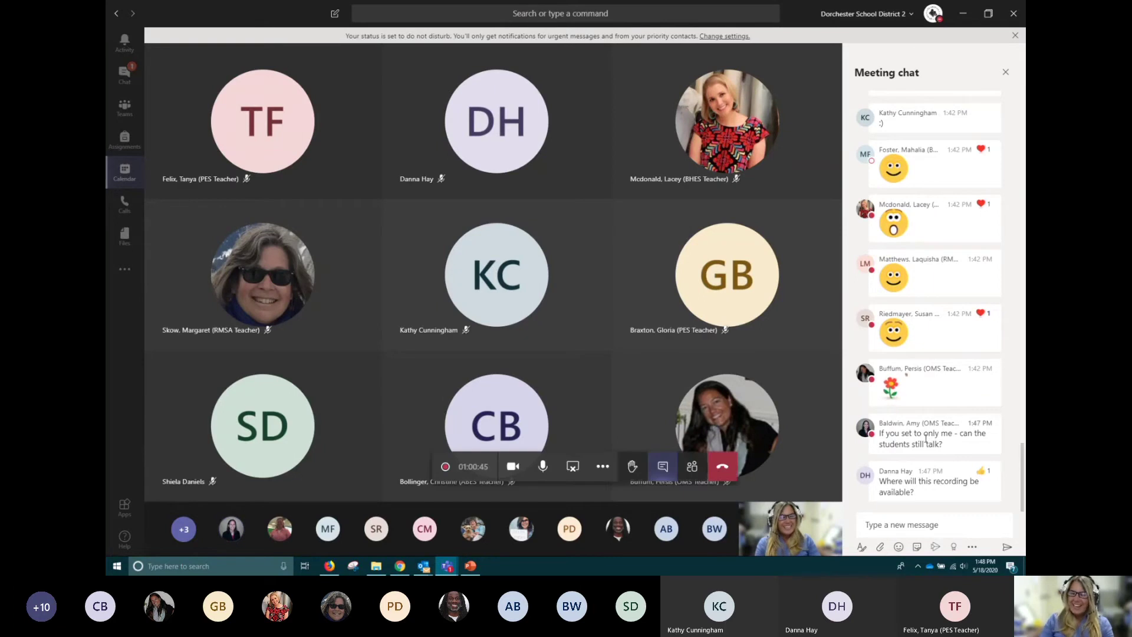
click(689, 471)
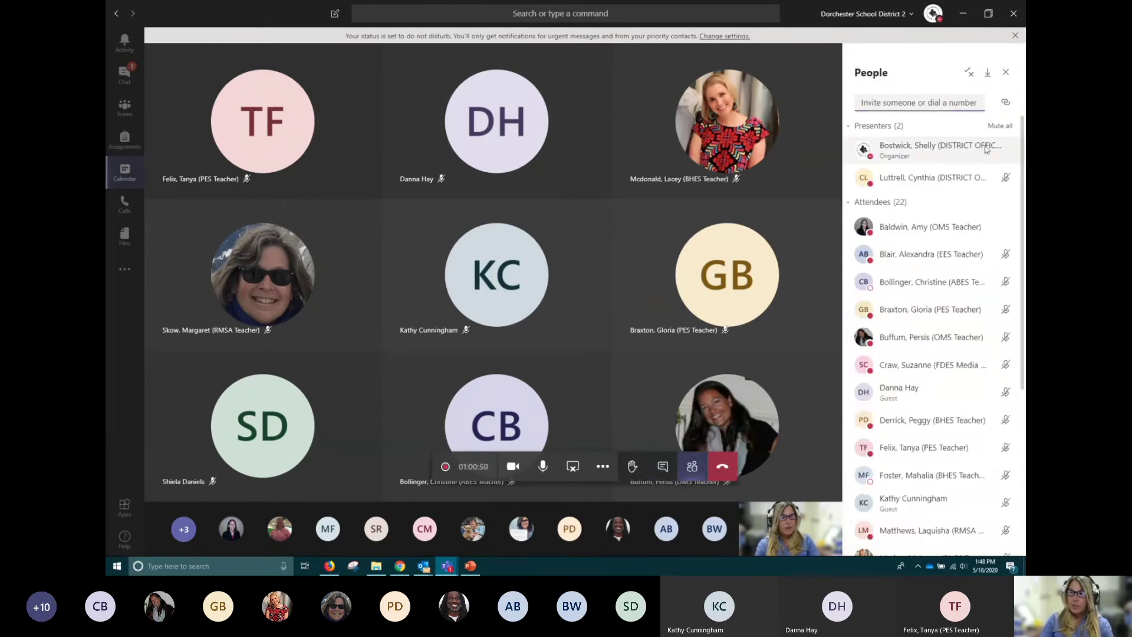
click(994, 128)
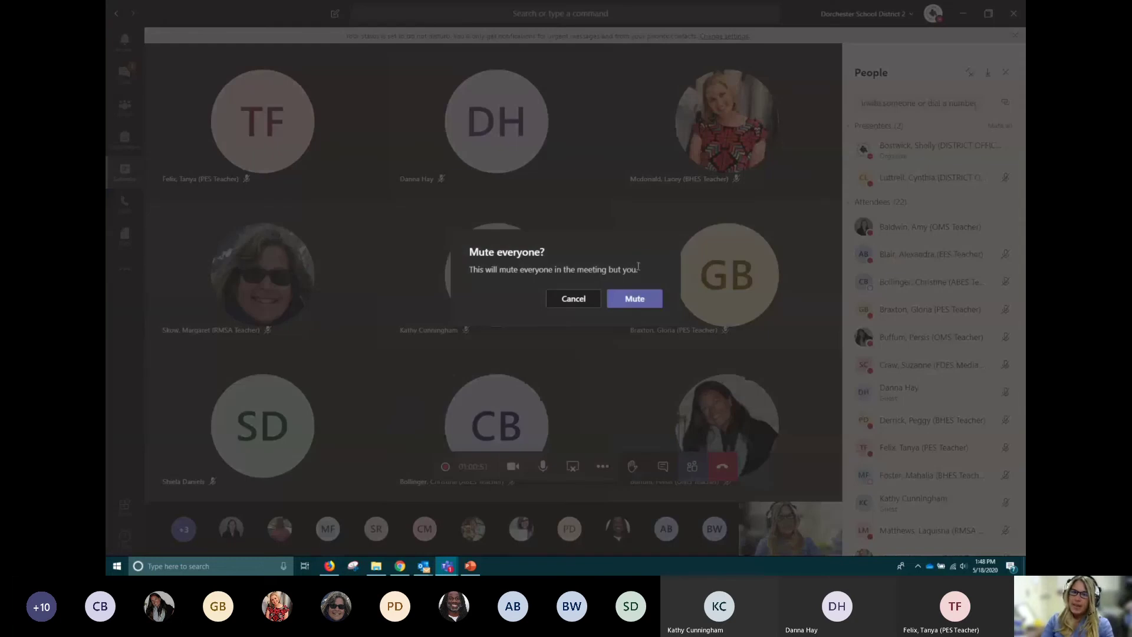
click(639, 299)
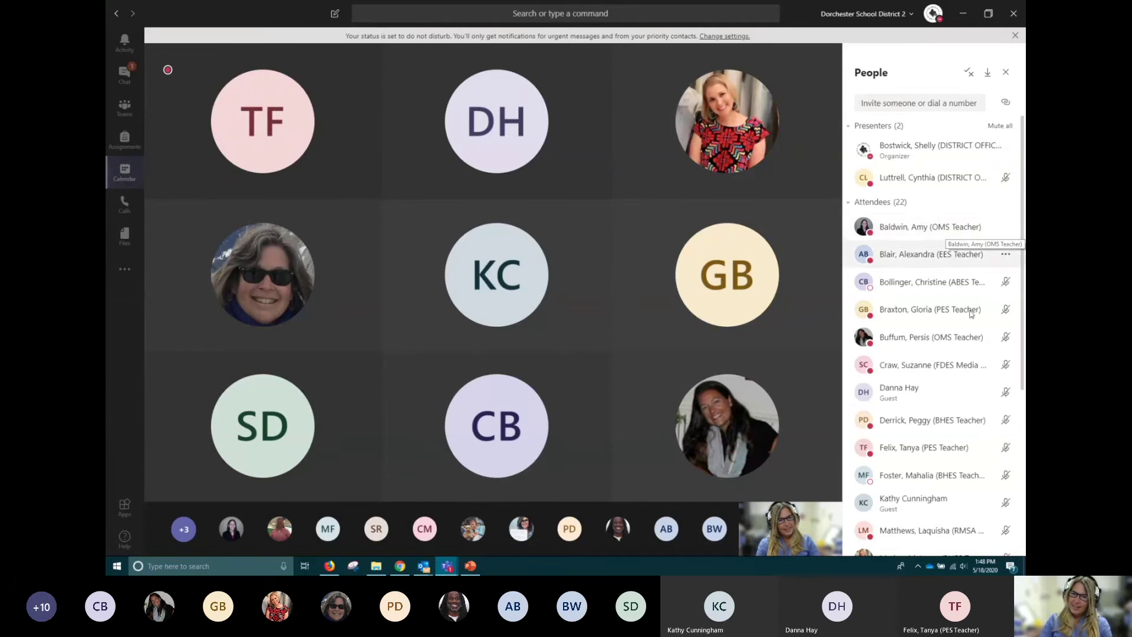
scroll(955, 425, down, 1)
scroll(962, 428, up, 1)
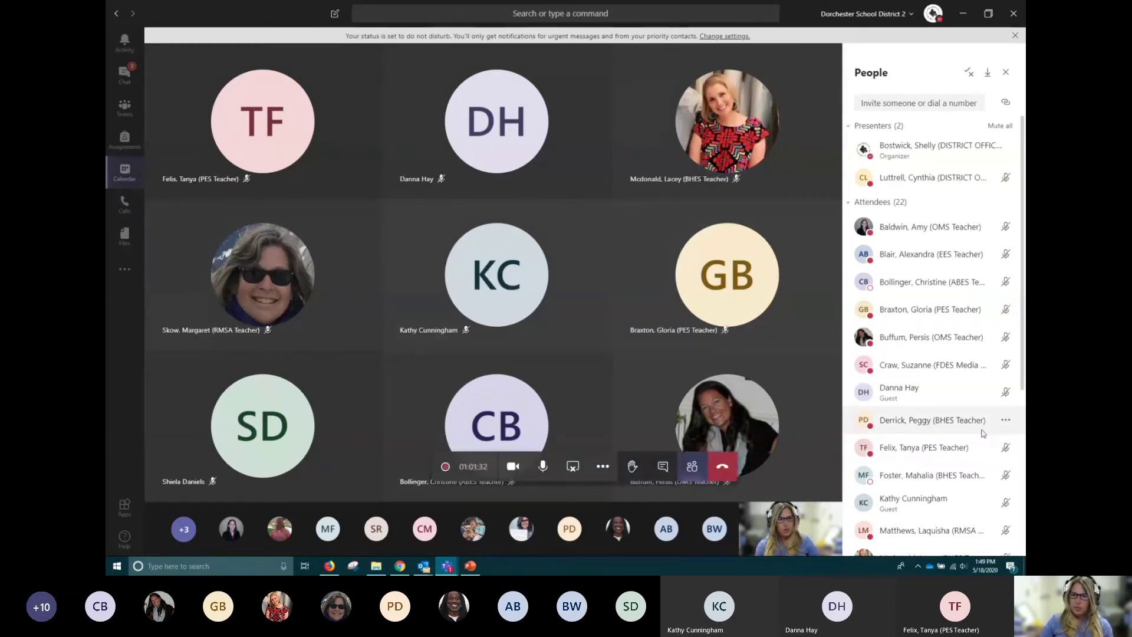
scroll(983, 431, down, 4)
scroll(982, 435, down, 1)
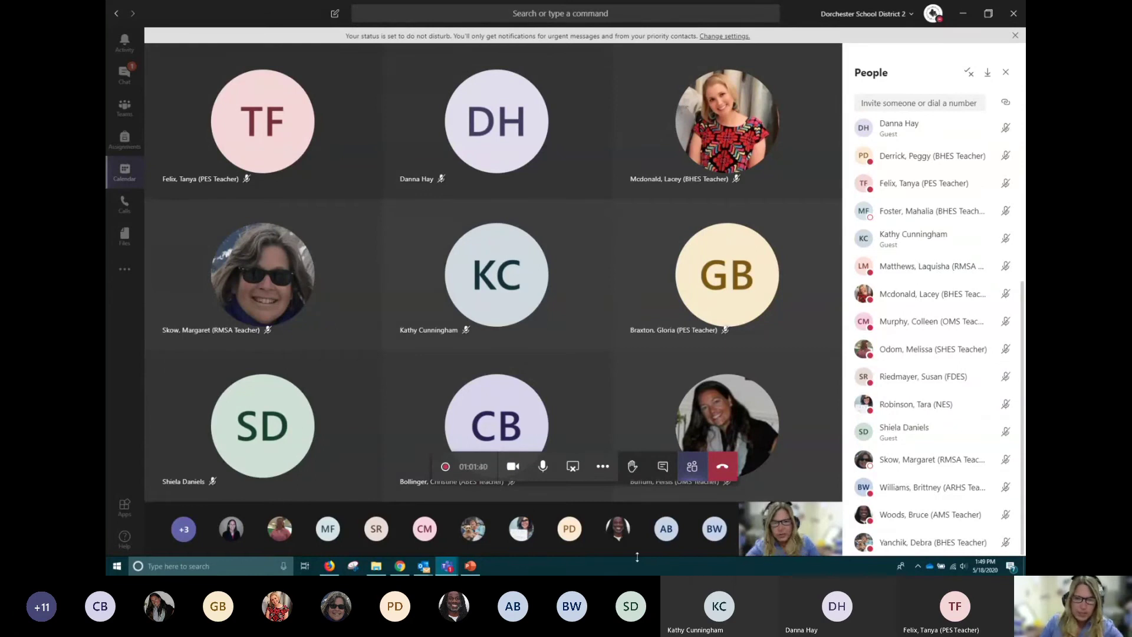
Return to the meeting chat, expand the message editor with its formatting tools, and view the additional formatting options without choosing one.
click(664, 467)
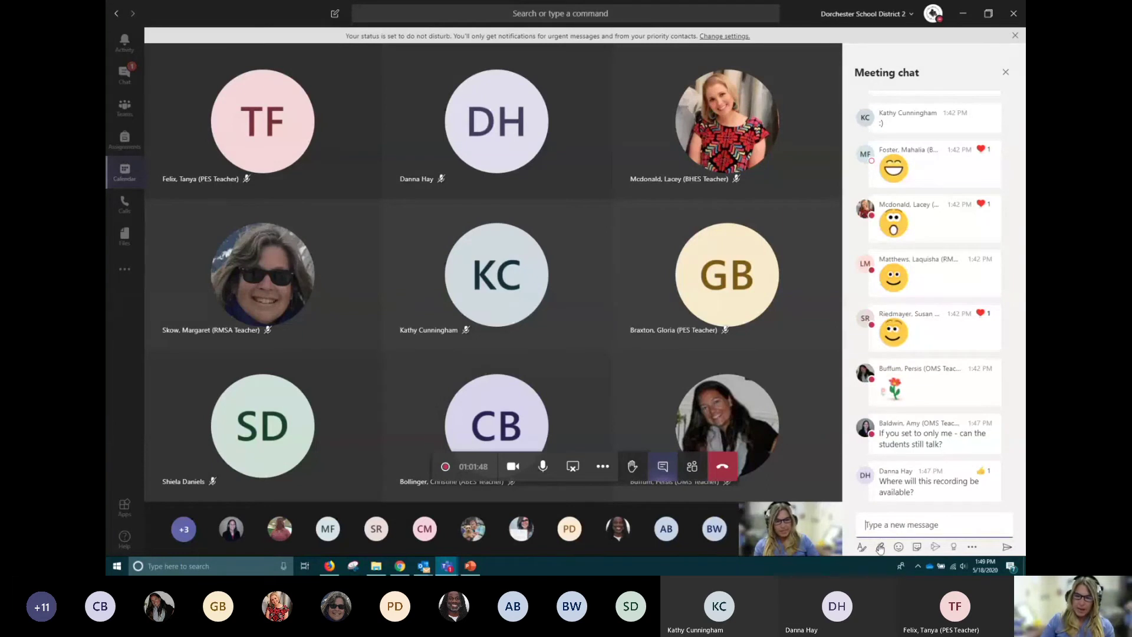
click(861, 547)
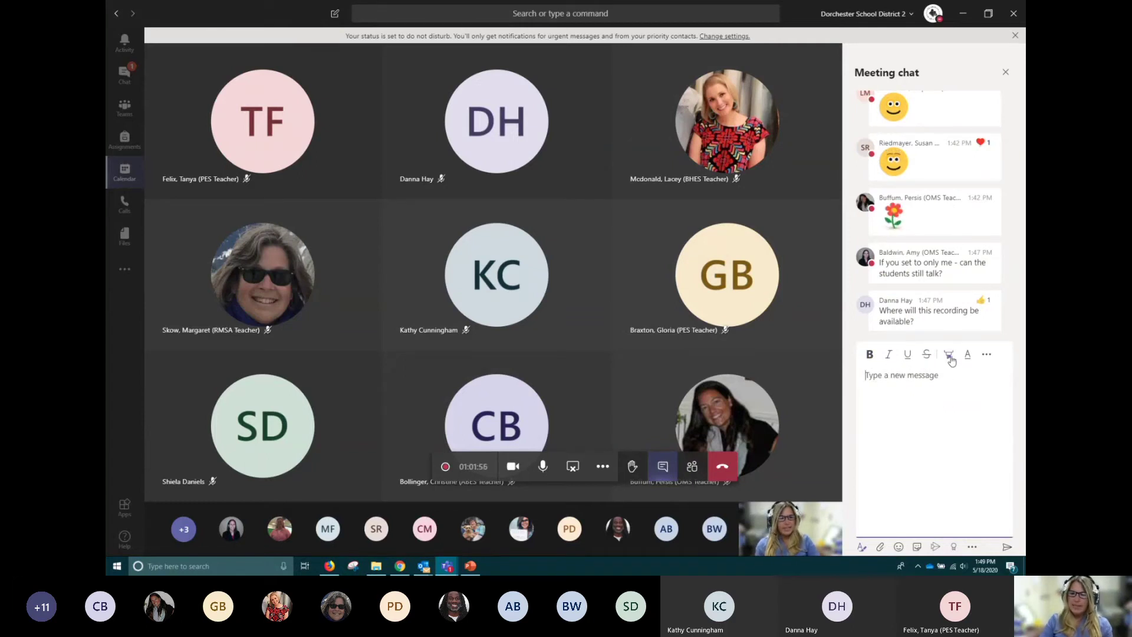
click(989, 355)
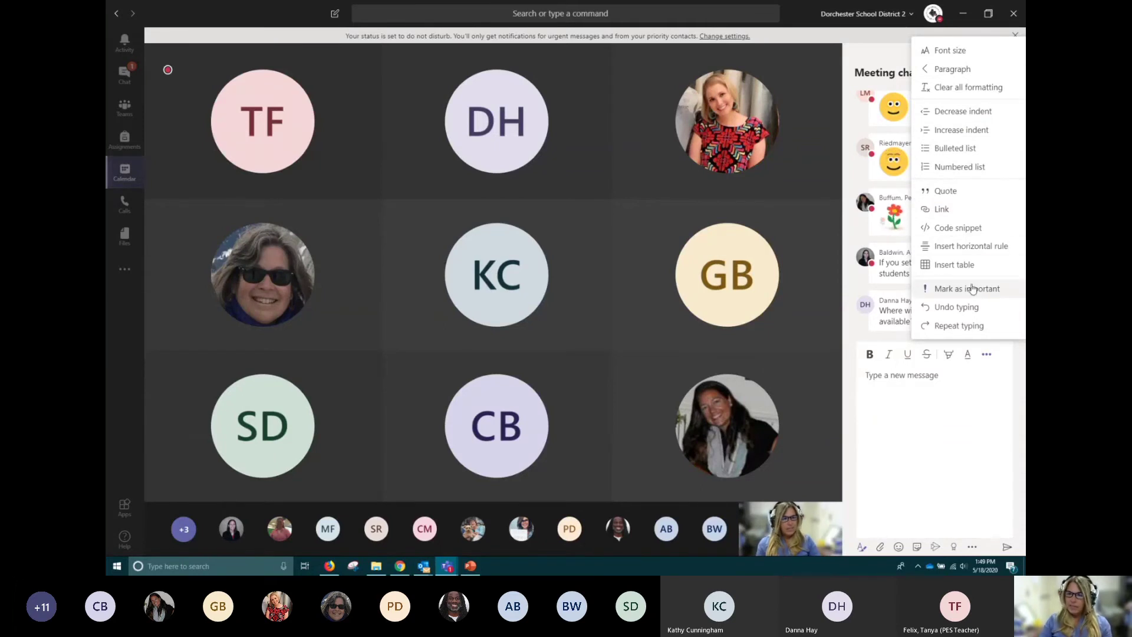
click(910, 396)
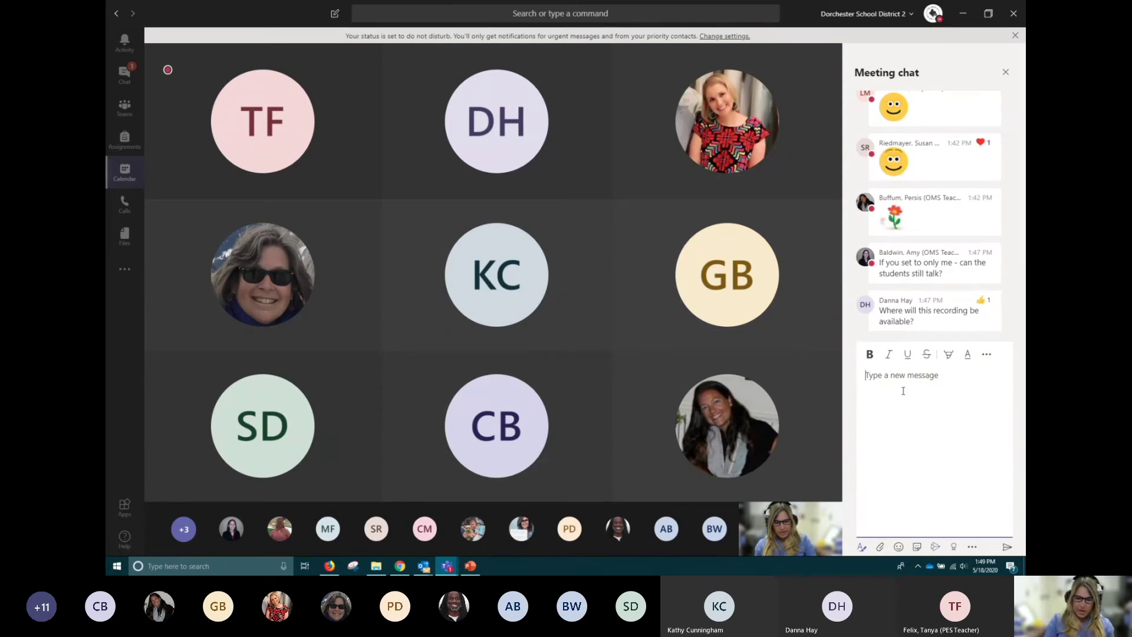
Write "Presentation" in the chat message, view the link settings for that word without adding an address, and strike the word through.
text(Presentation)
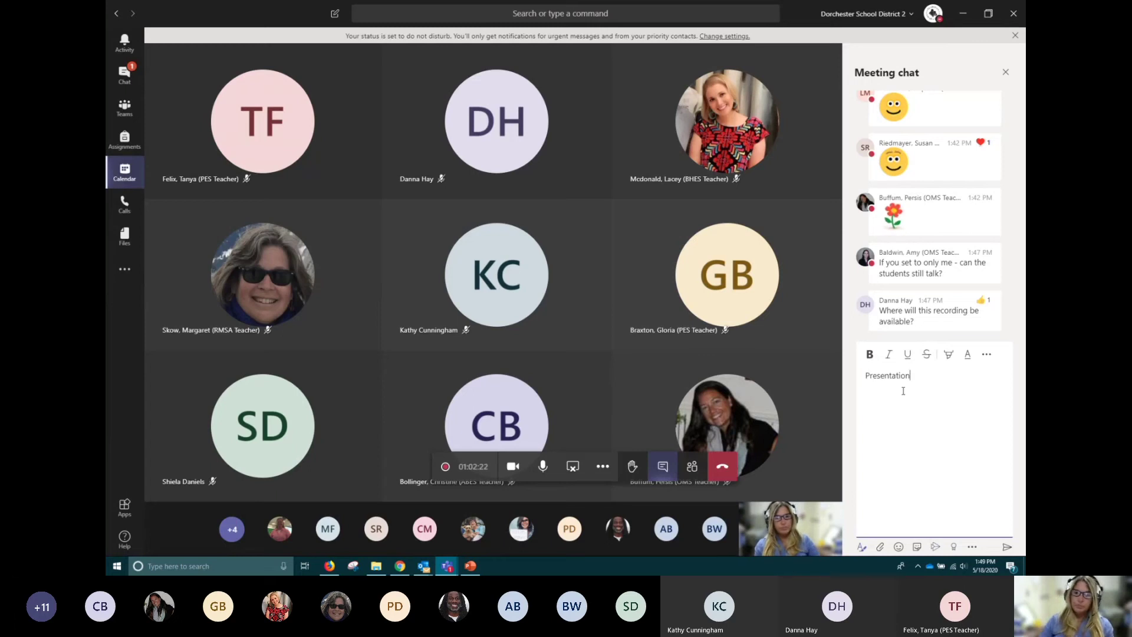
drag(918, 375, 868, 373)
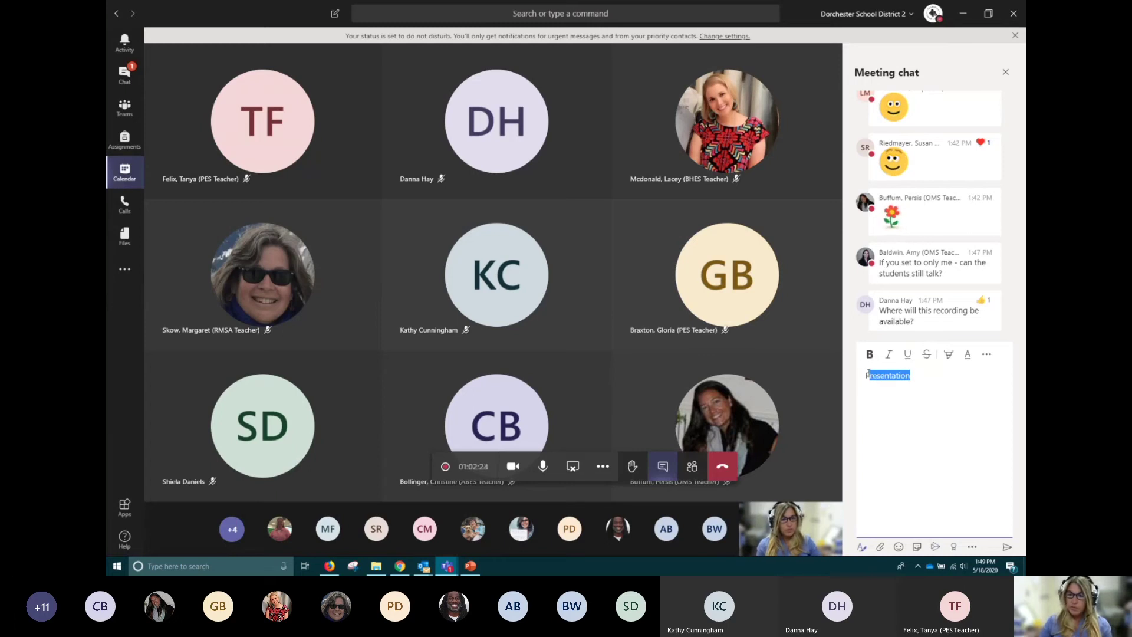
click(987, 355)
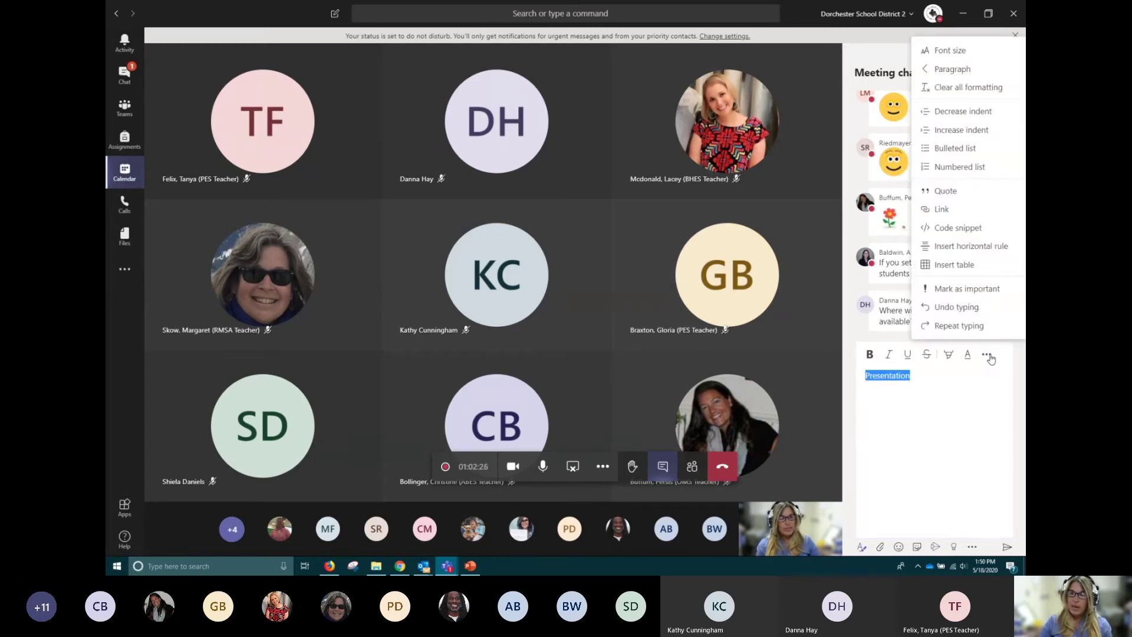
click(938, 209)
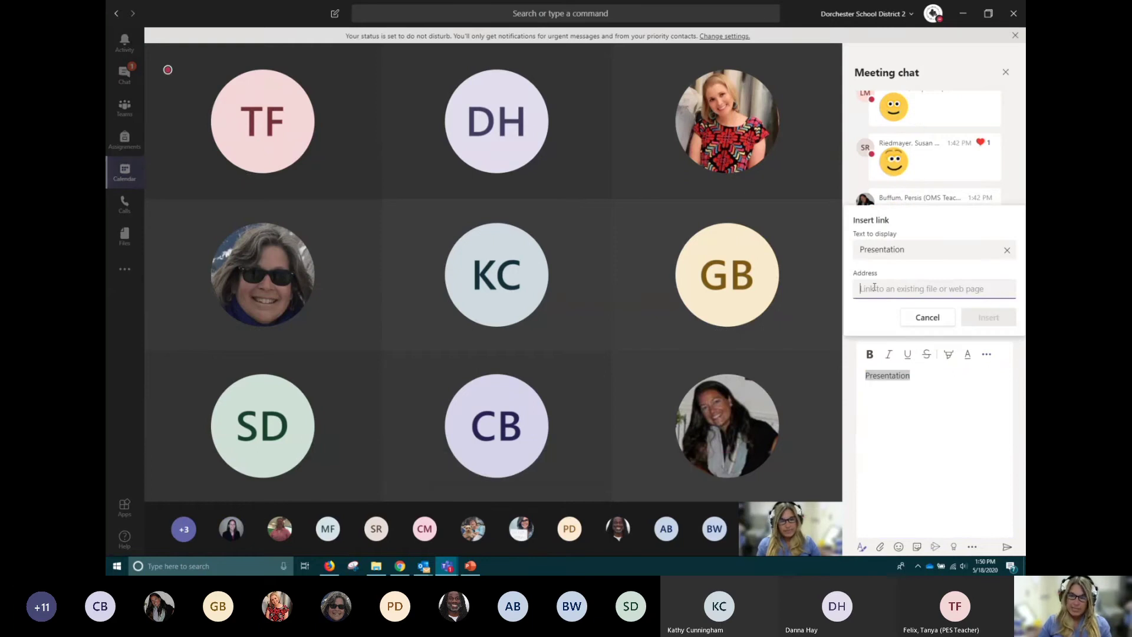
click(927, 318)
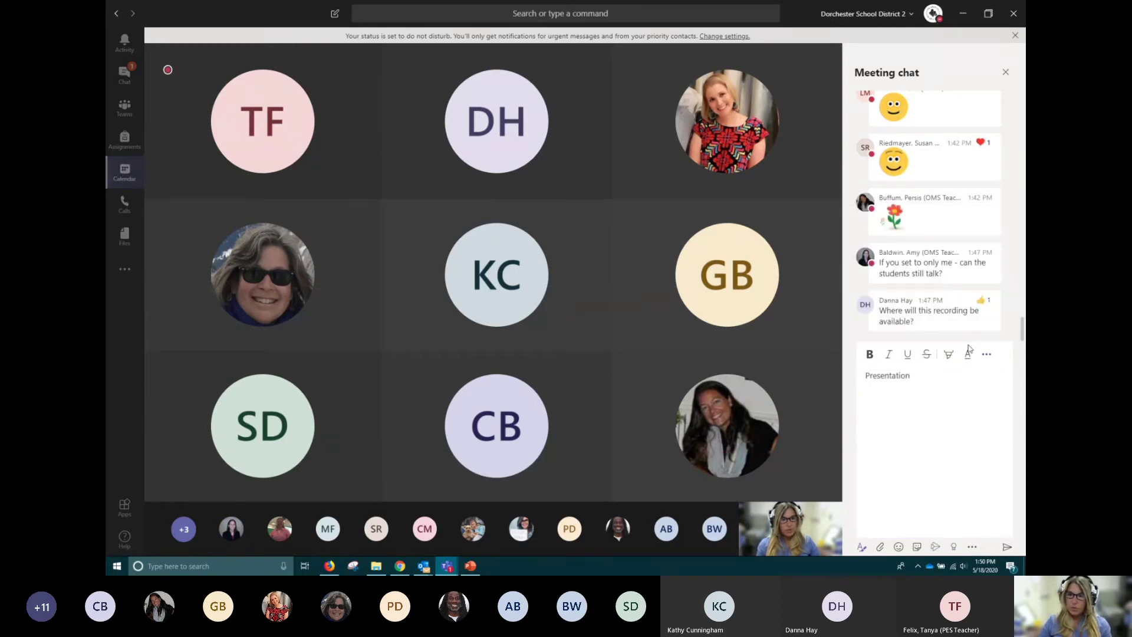
click(986, 355)
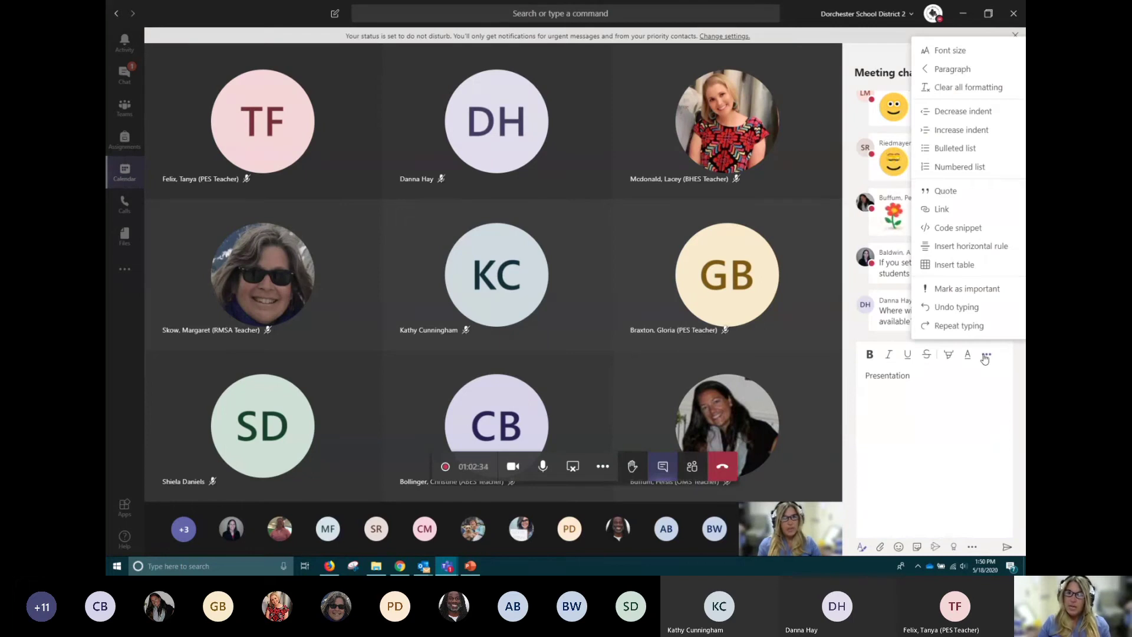
click(919, 374)
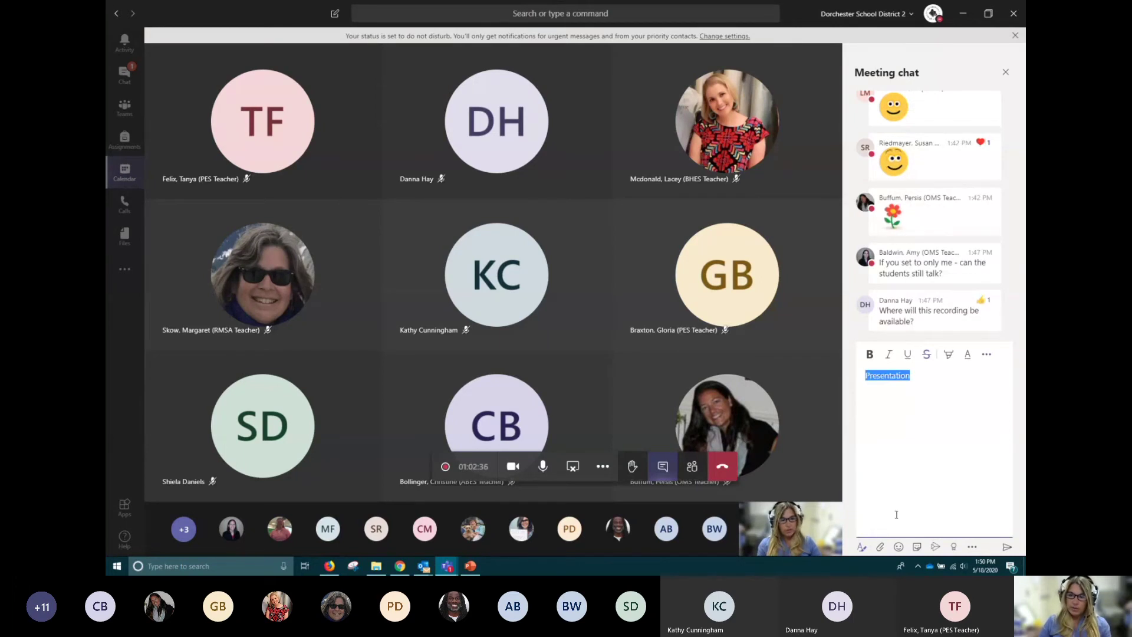
Attach MS Teams Notes.pptx from the computer's Desktop folder to the chat message and try to send it.
click(880, 547)
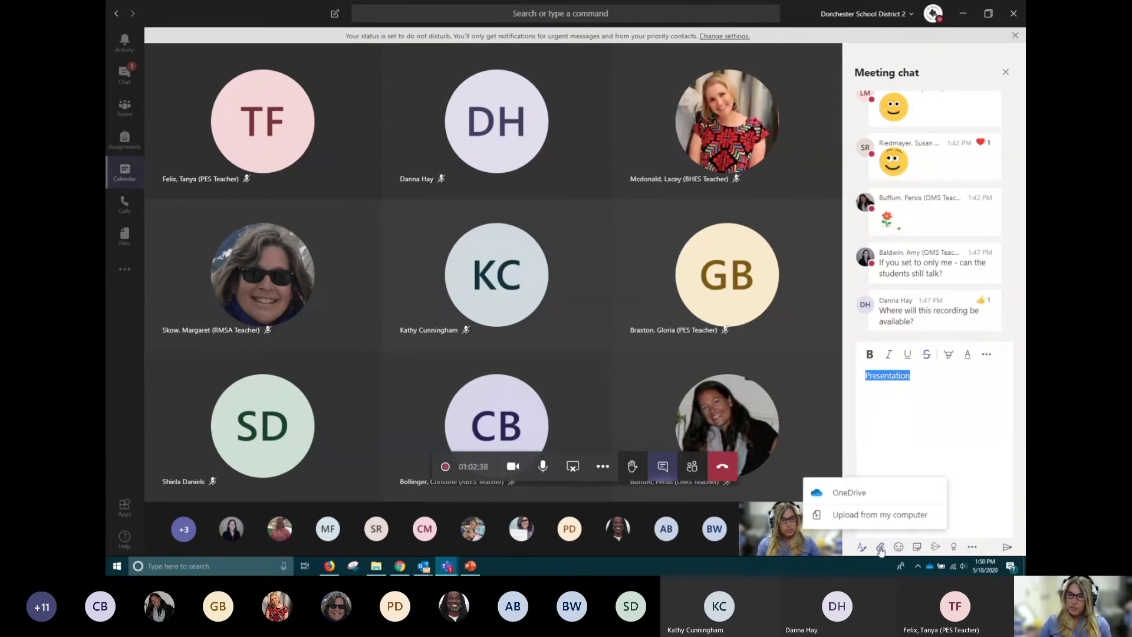
click(849, 519)
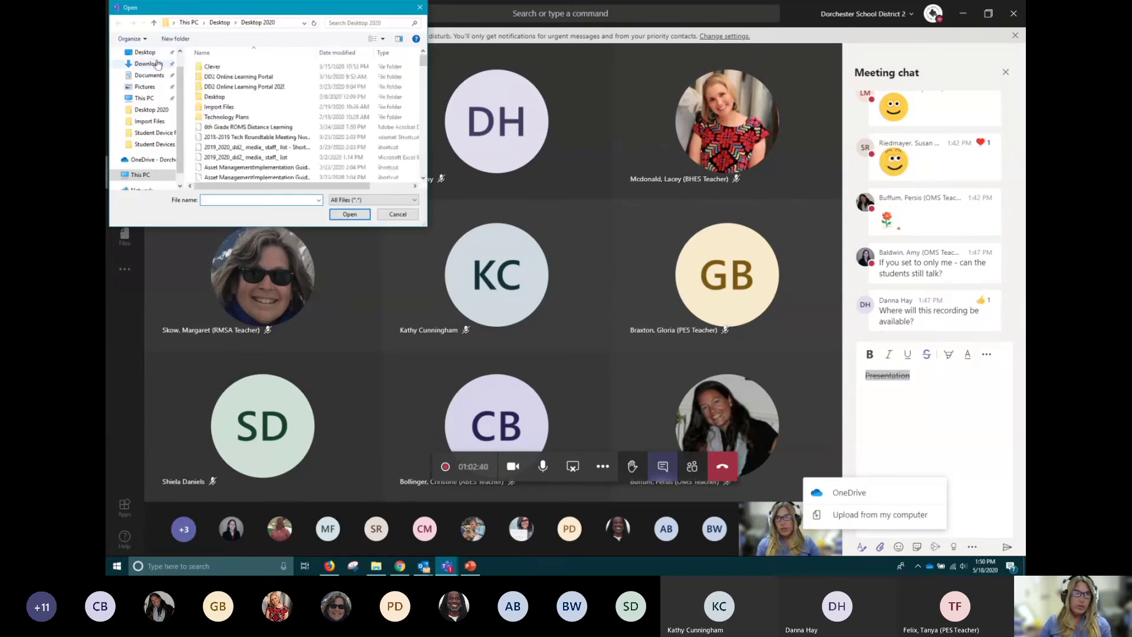
click(145, 52)
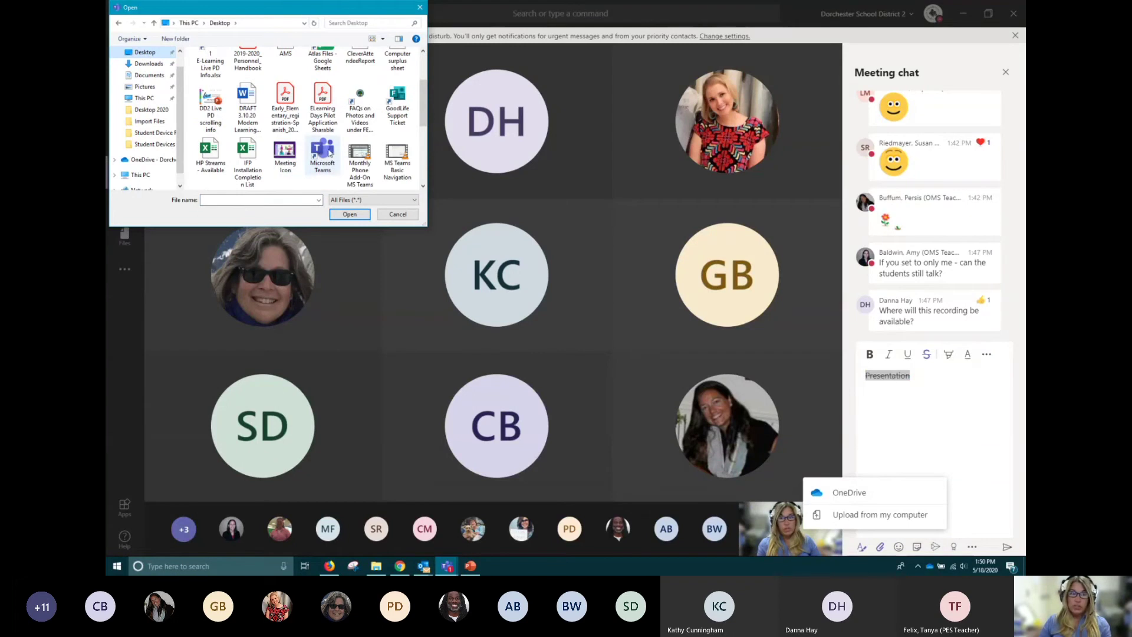
scroll(316, 183, down, 2)
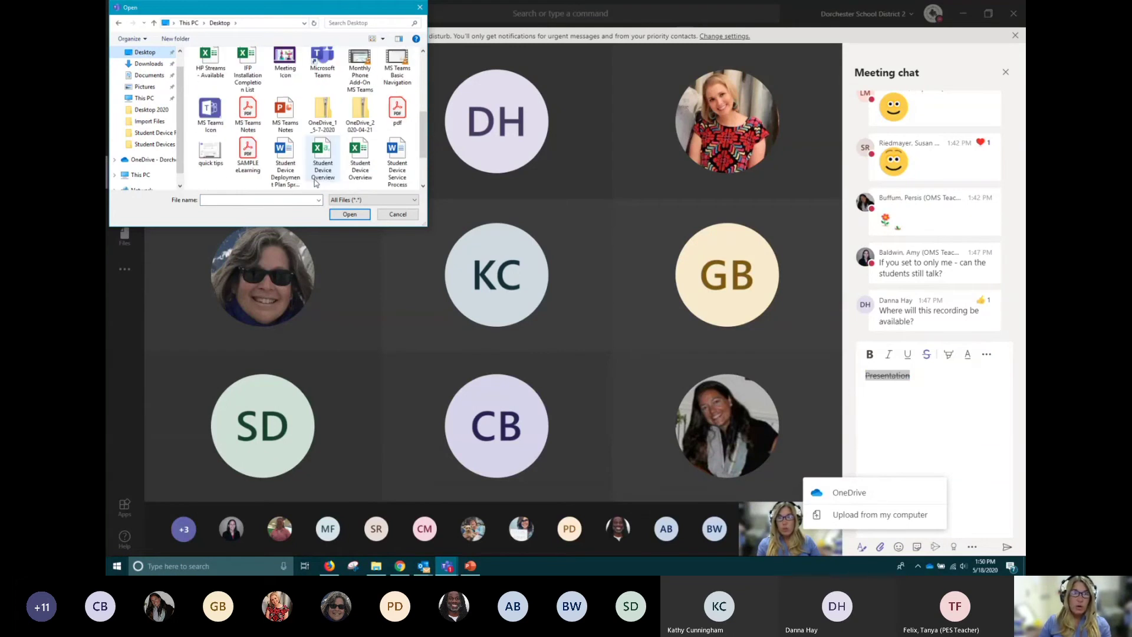
double_click(284, 118)
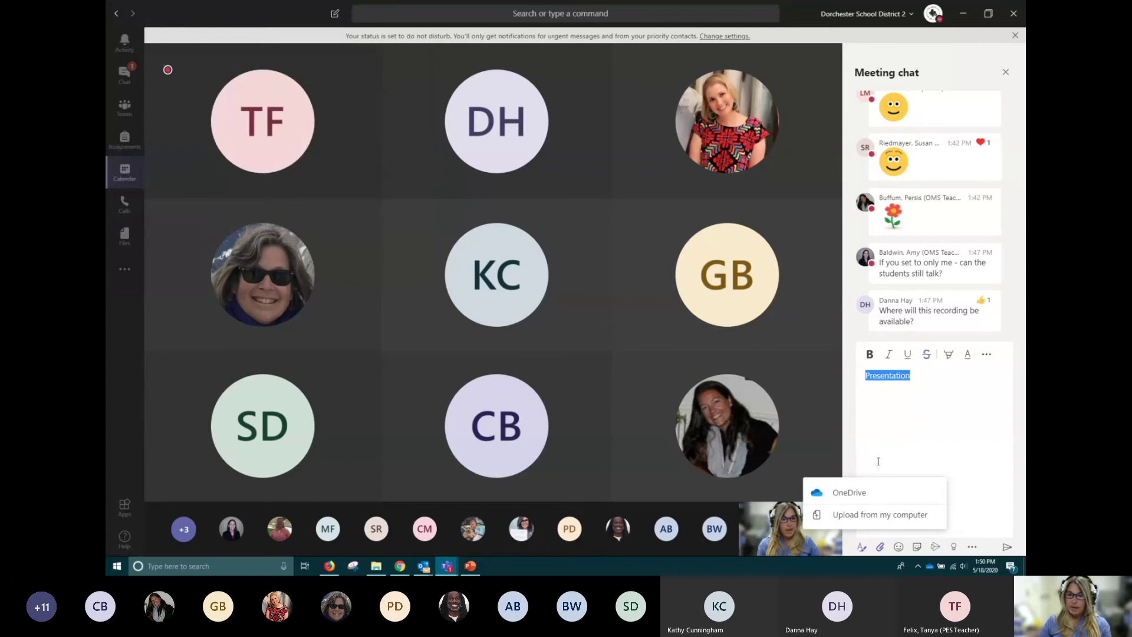
click(1007, 549)
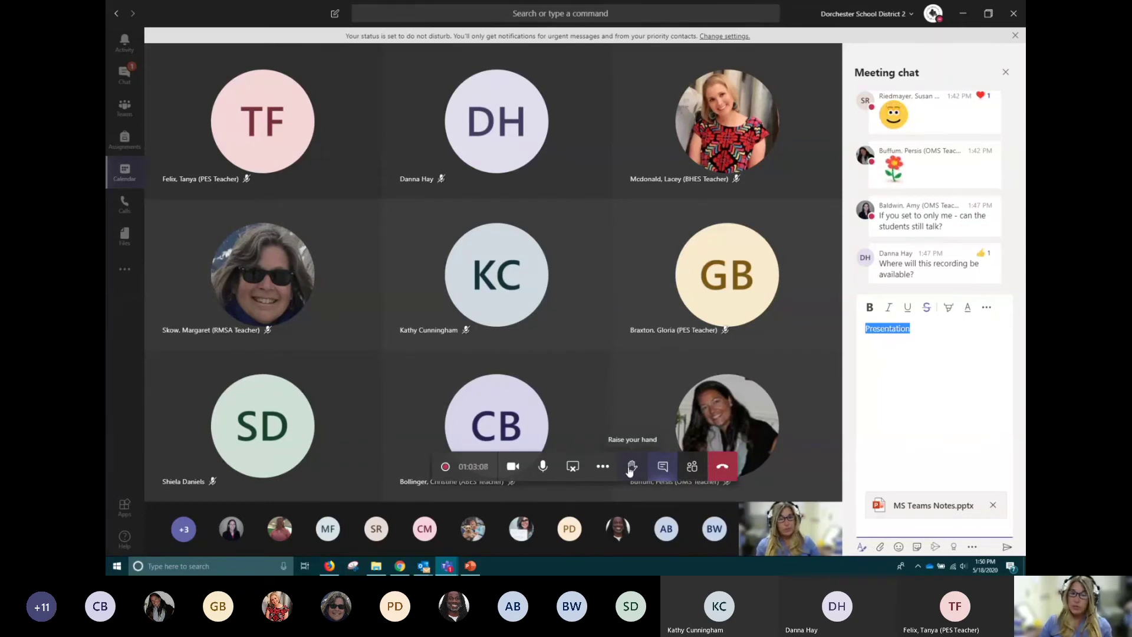
Show the participant list and view the available actions for the presenter whose hand is raised.
click(692, 467)
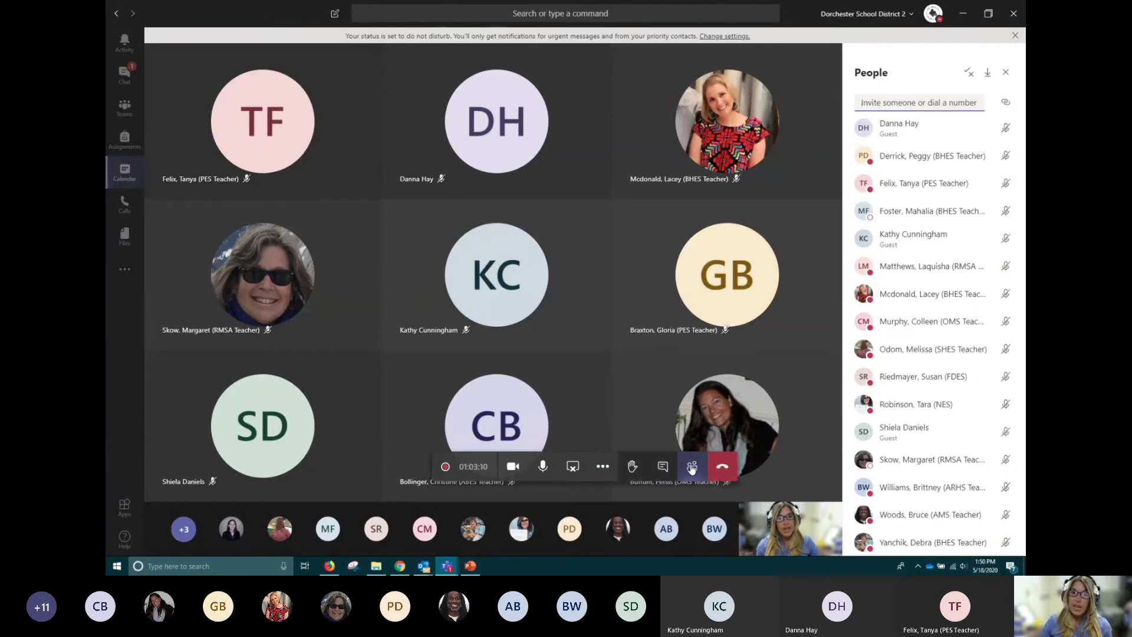
click(633, 469)
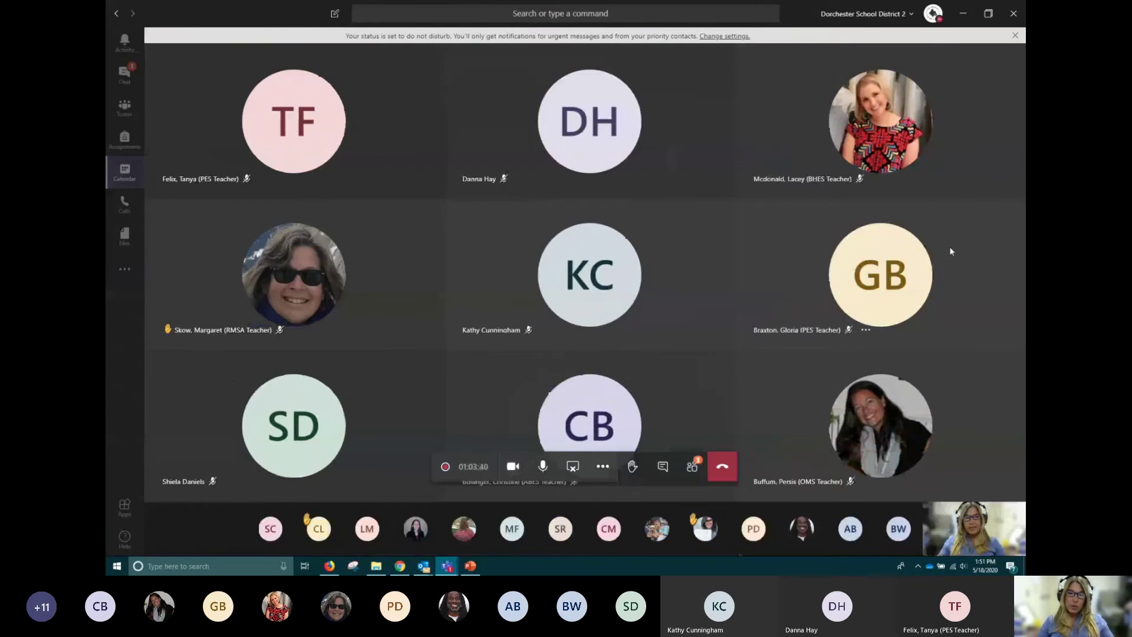
click(703, 466)
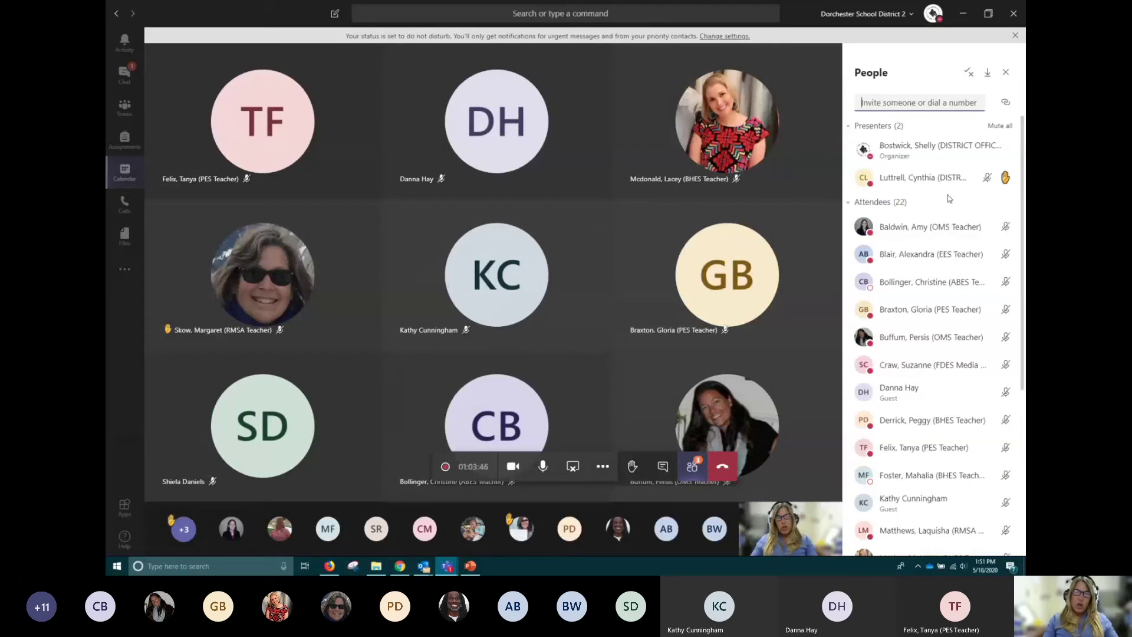
click(1006, 178)
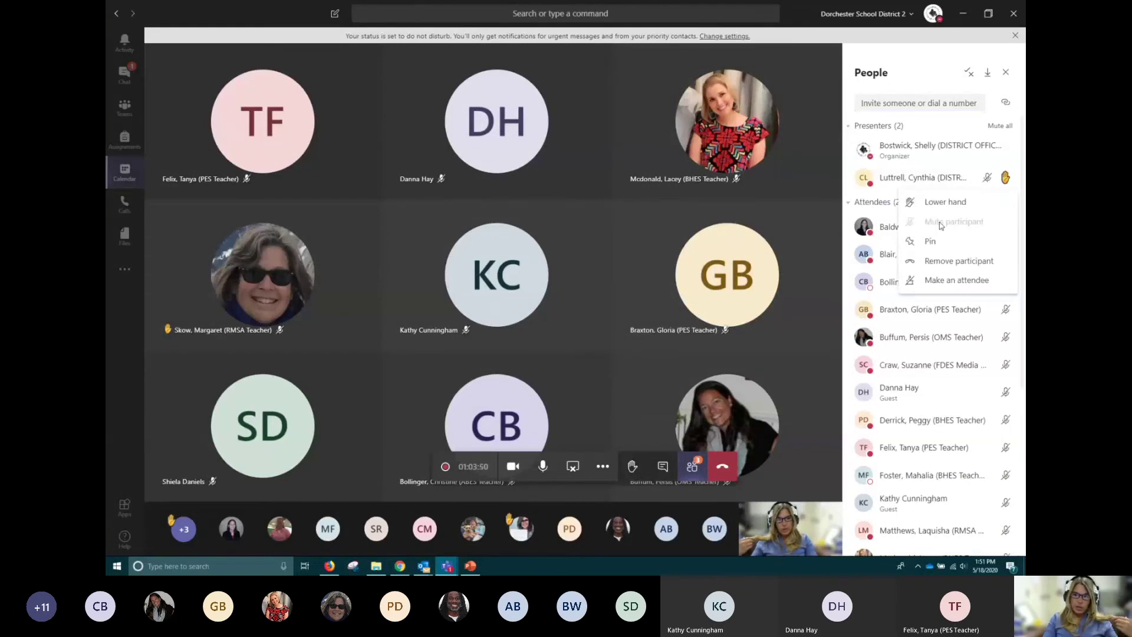
Raise your own hand in the meeting, lower it again, and look through the participant list for other raised hands.
click(629, 473)
click(629, 470)
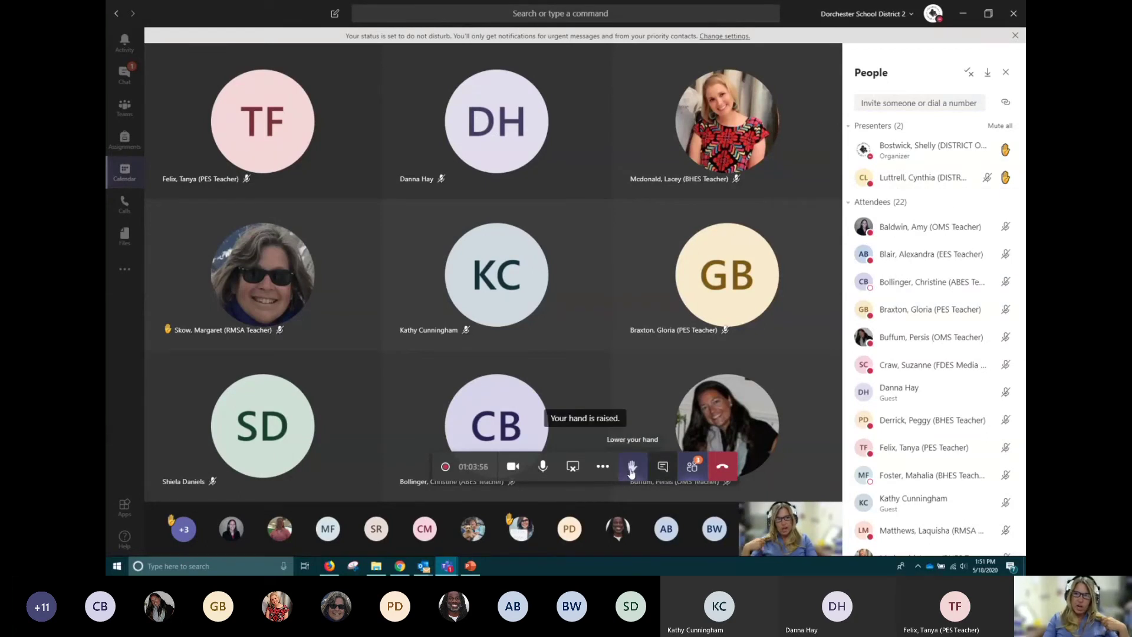
click(631, 471)
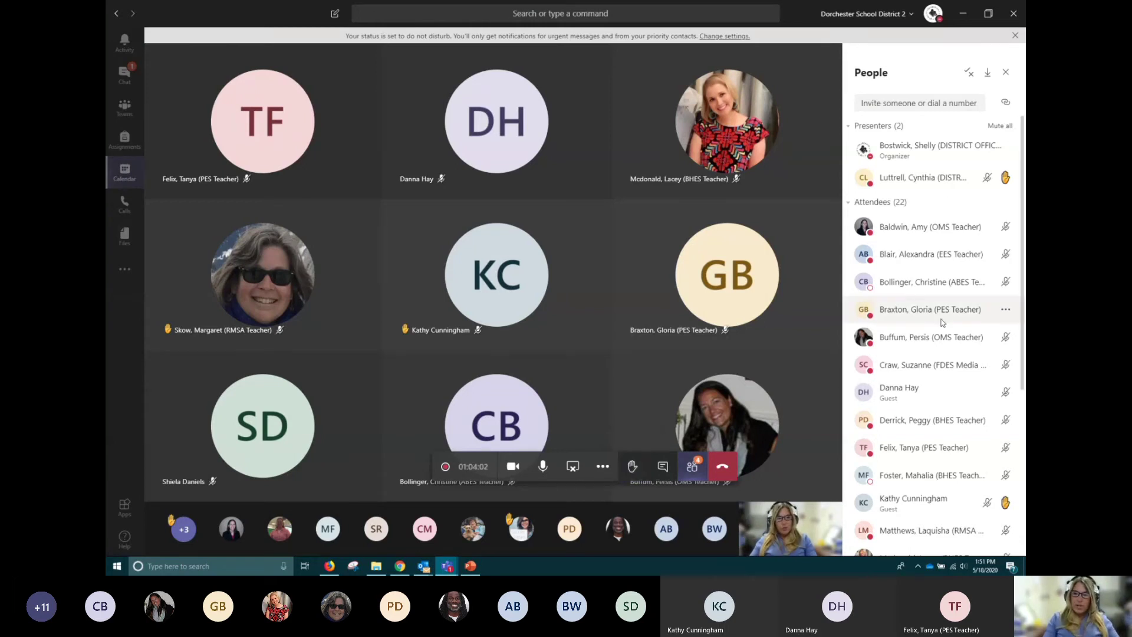
scroll(934, 403, down, 5)
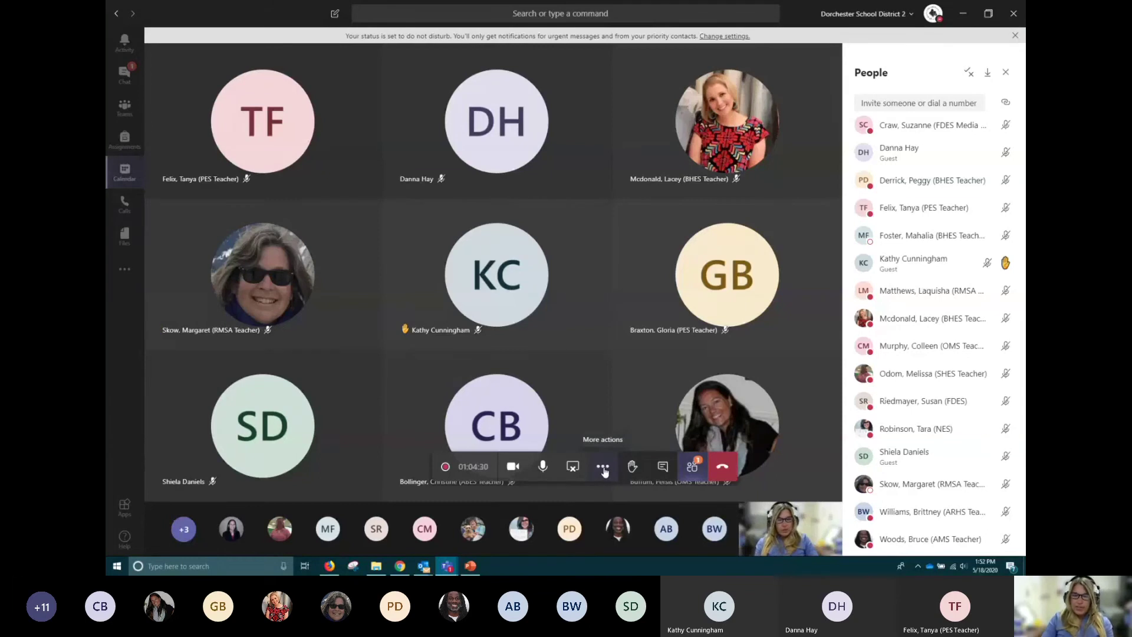
View the meeting's keypad and close it, and turn on live captions (preview).
click(602, 467)
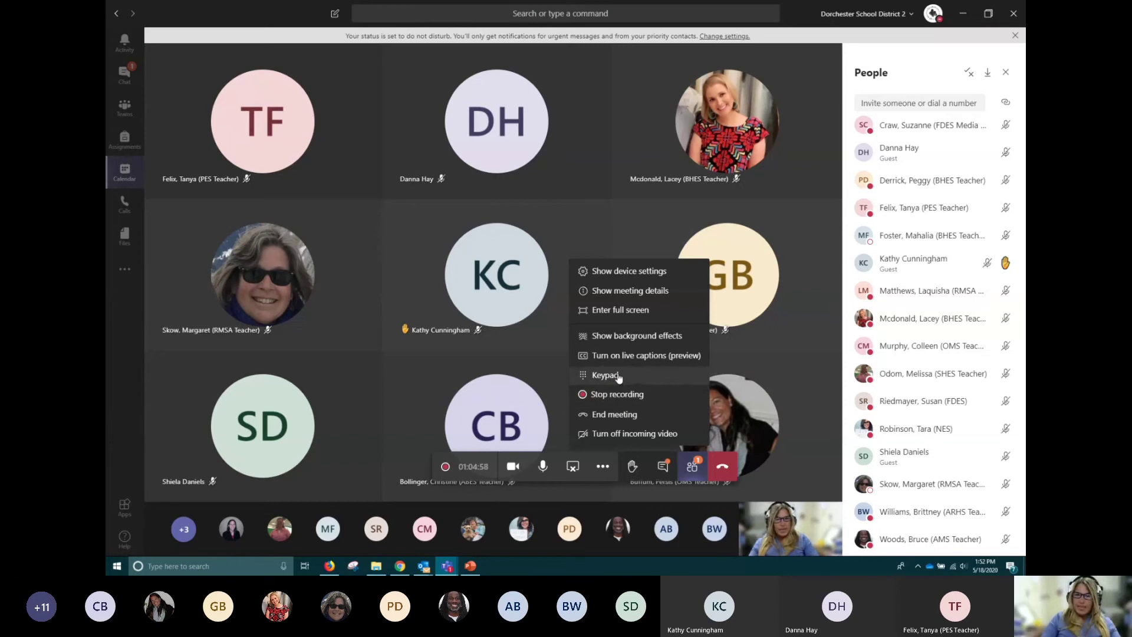
click(618, 378)
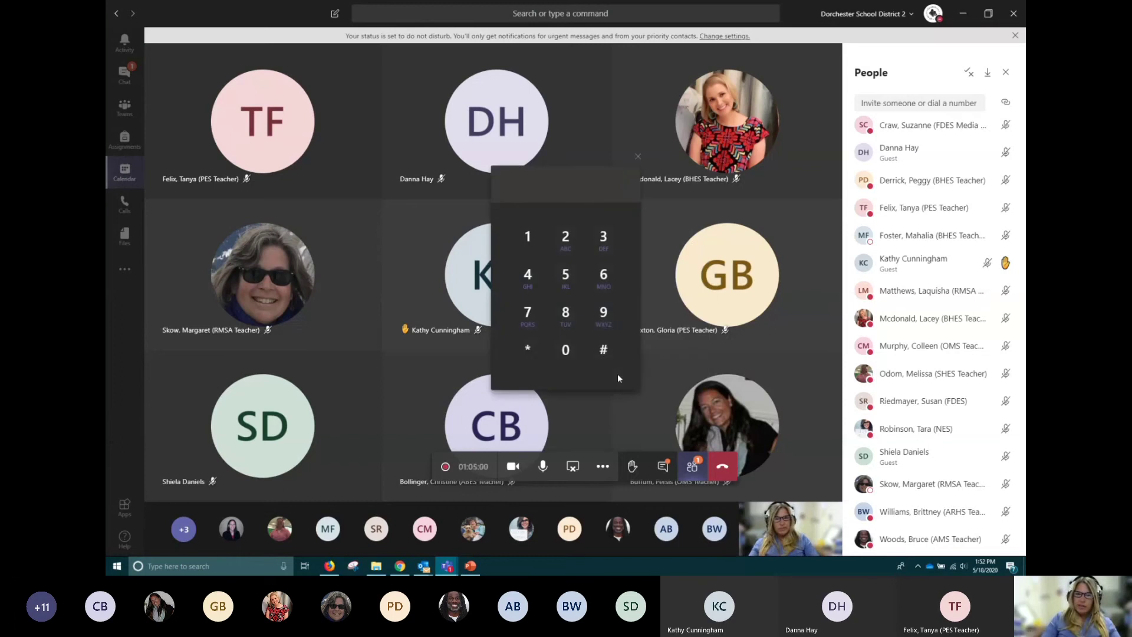
click(637, 158)
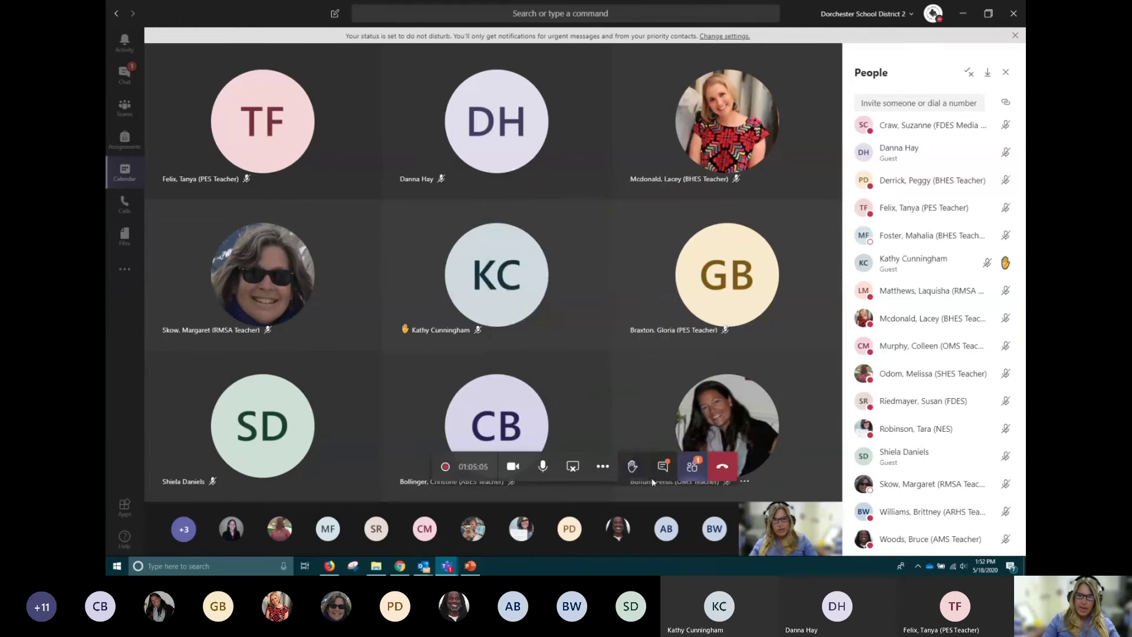
click(602, 466)
click(623, 356)
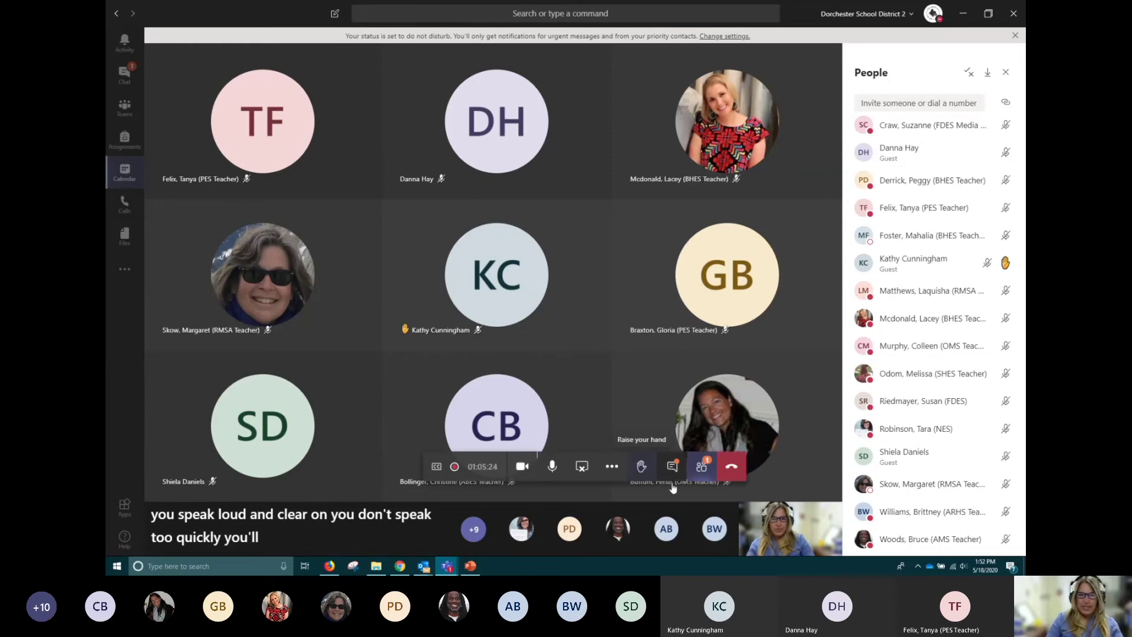
Show the background effects, try the blur, and preview and apply the office image with the teal wall.
click(613, 466)
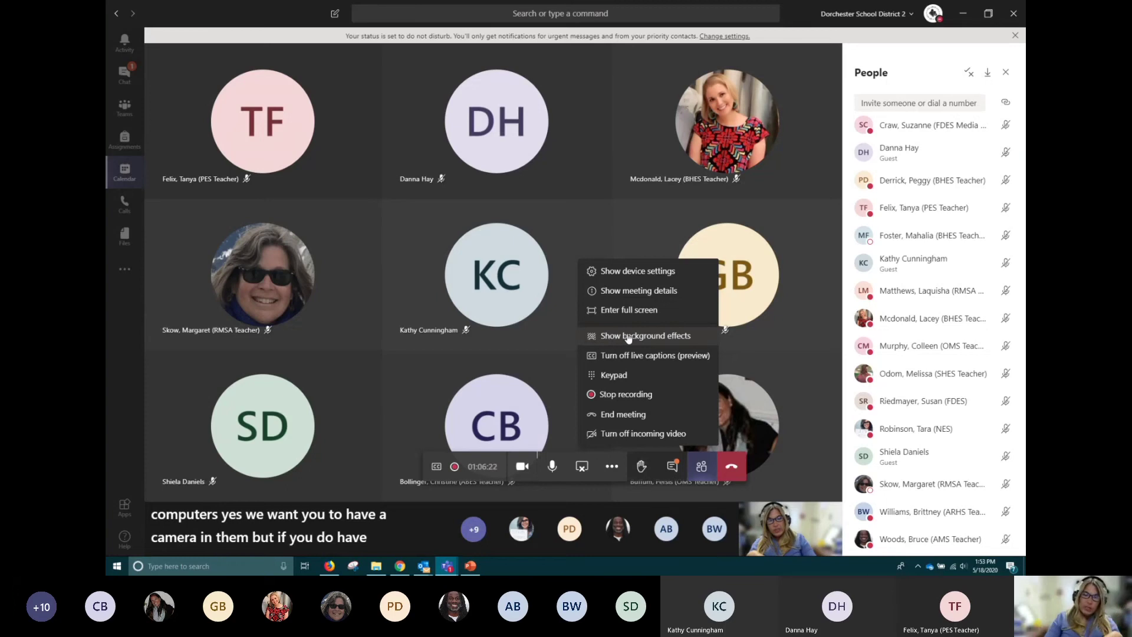
click(629, 336)
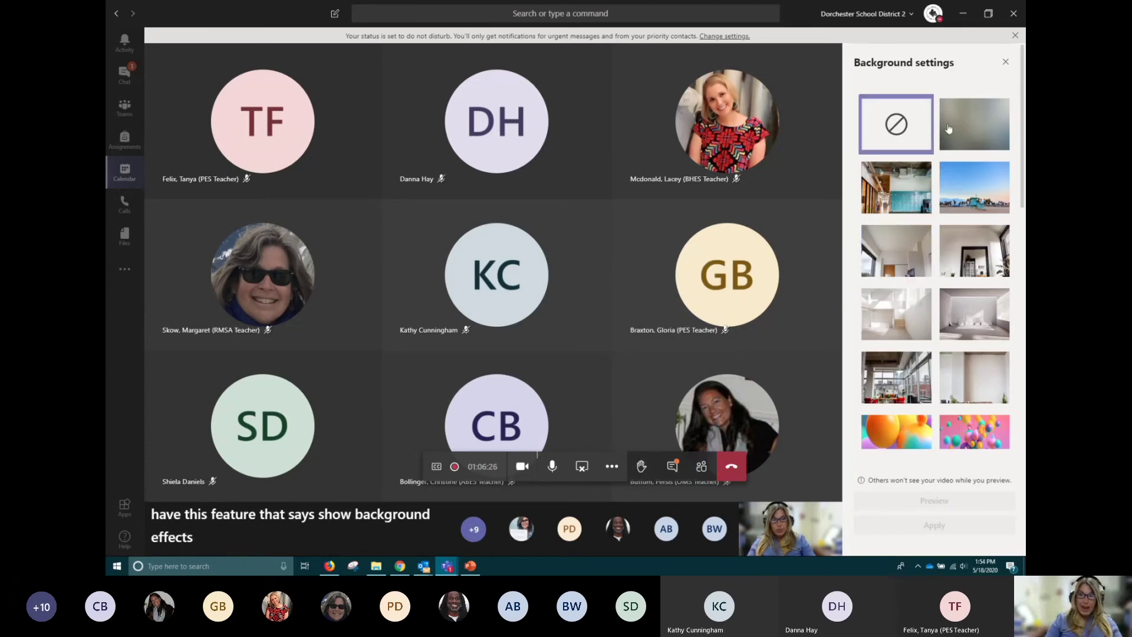
click(991, 119)
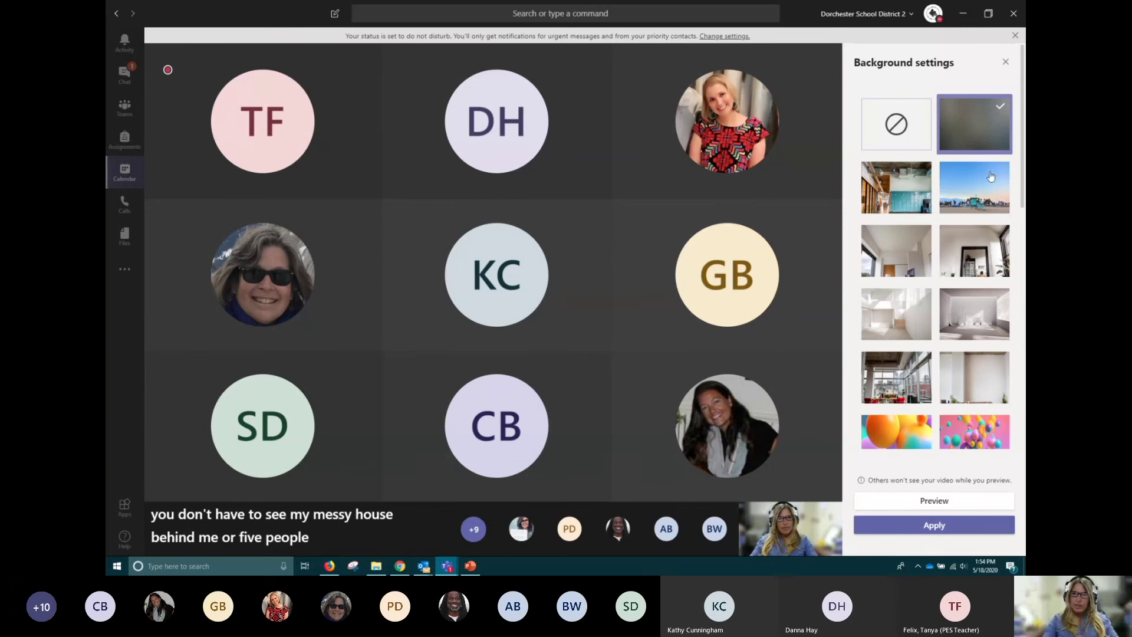
click(890, 188)
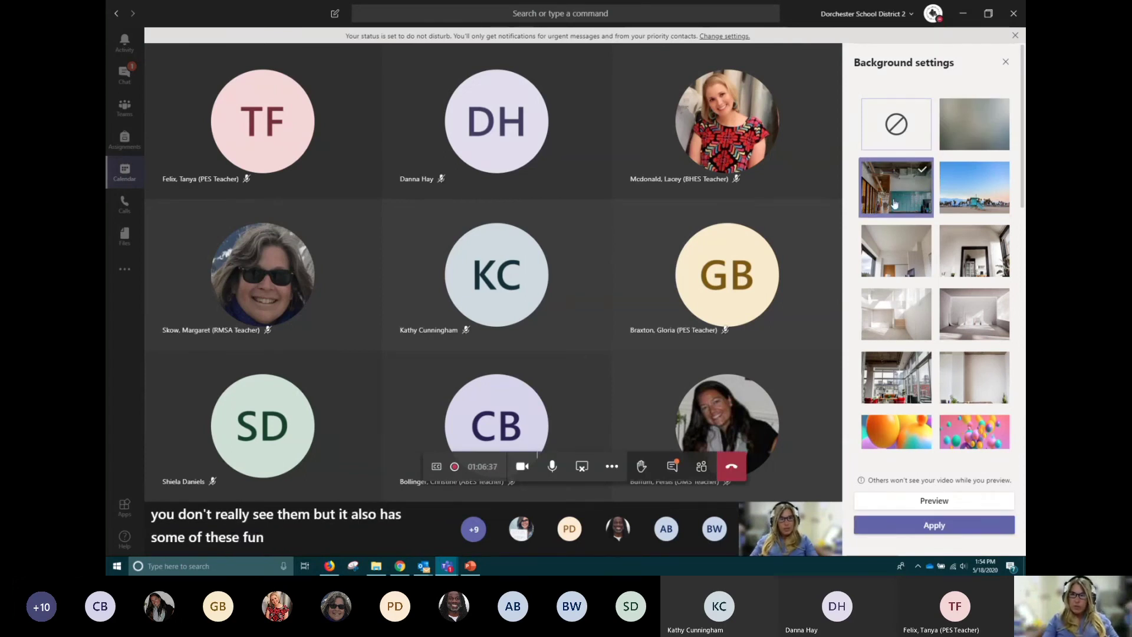
click(951, 503)
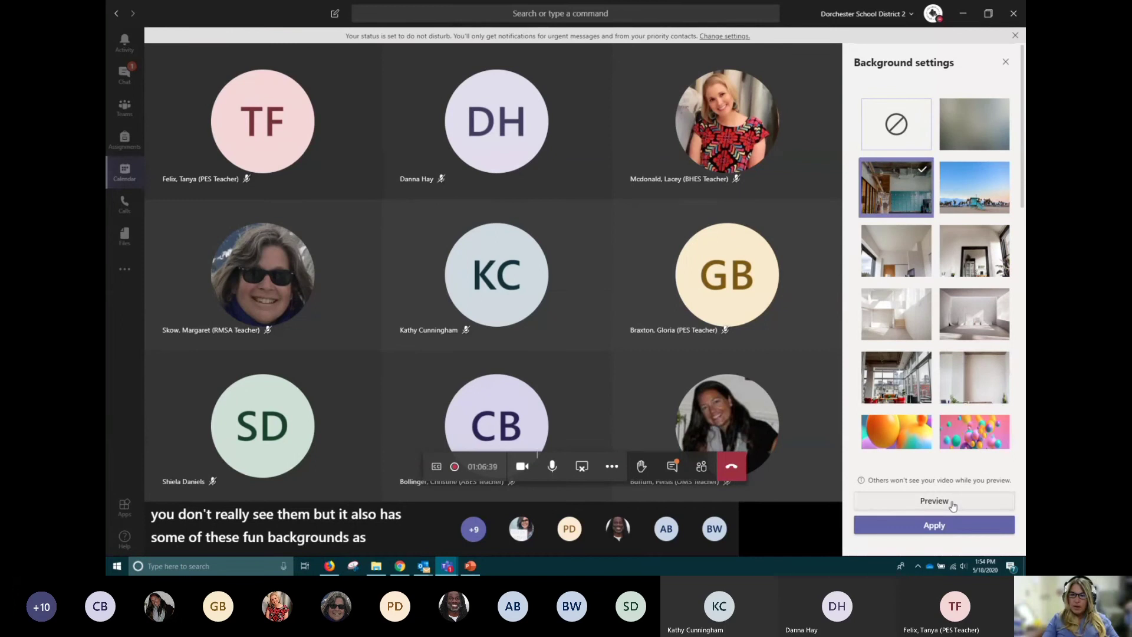
click(947, 534)
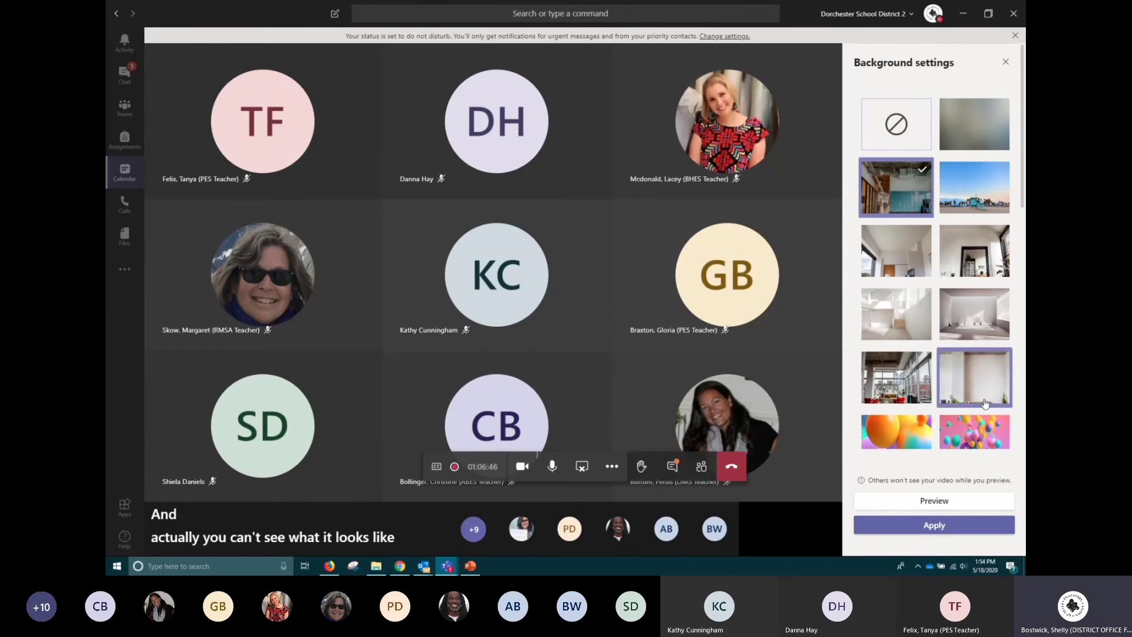
Browse the available background images and apply the plain white room with the wooden door as the video background.
scroll(997, 318, down, 4)
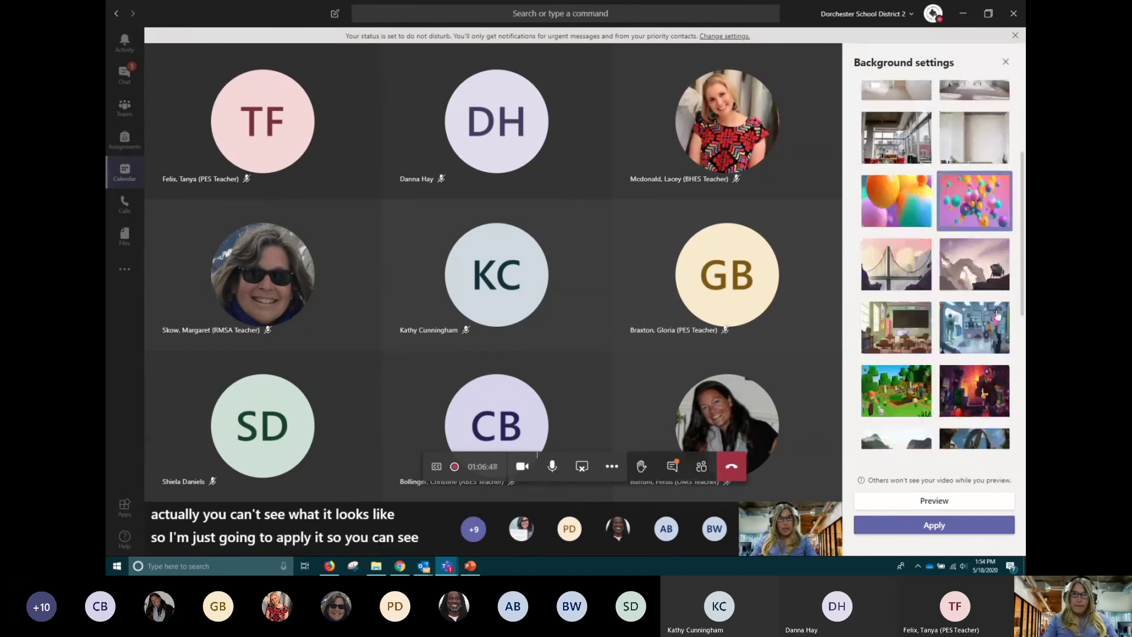
scroll(997, 315, down, 4)
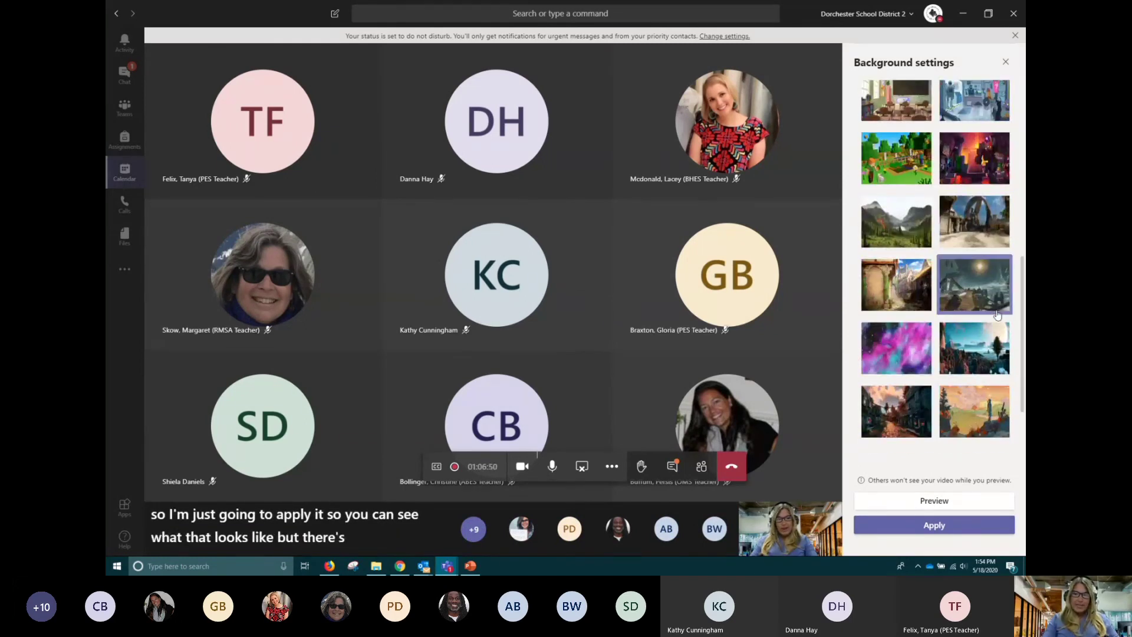
scroll(996, 315, up, 8)
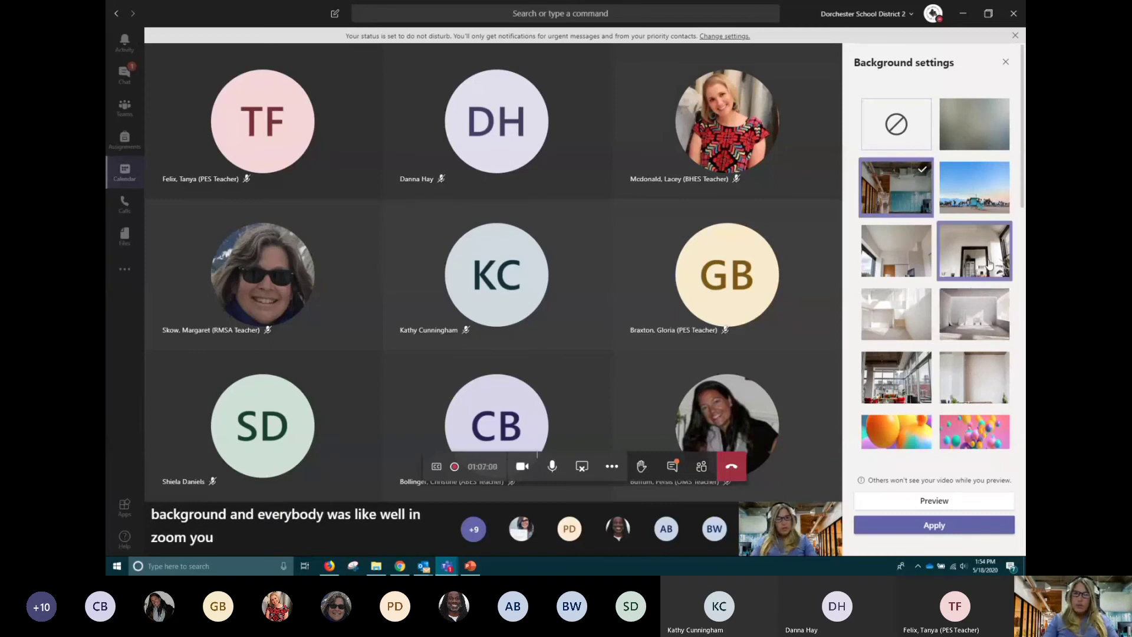
click(895, 264)
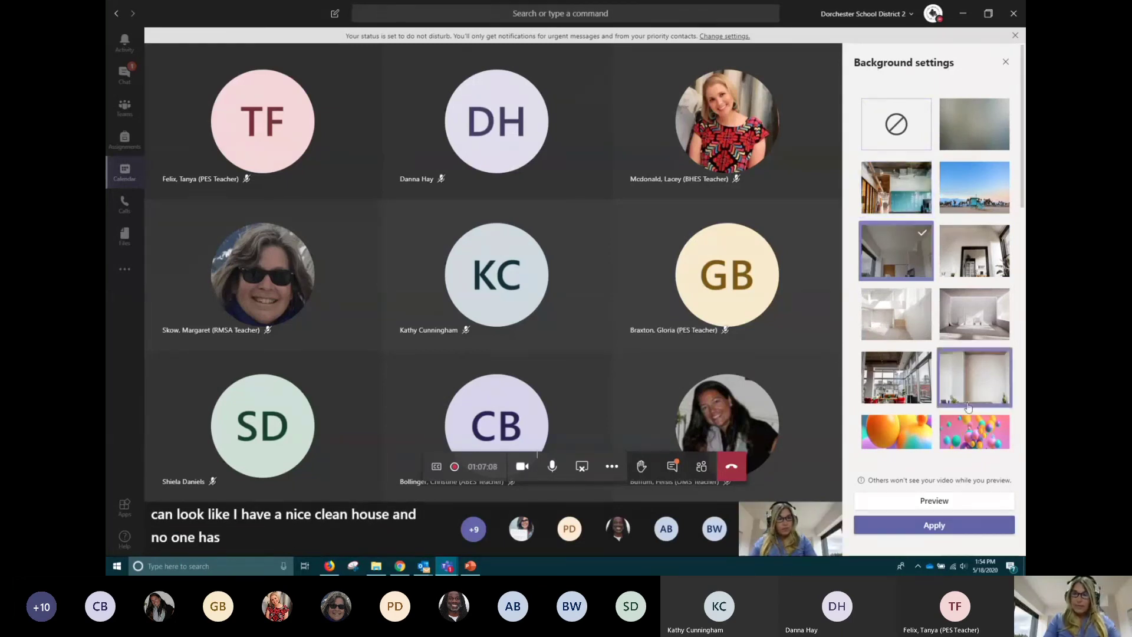
click(895, 383)
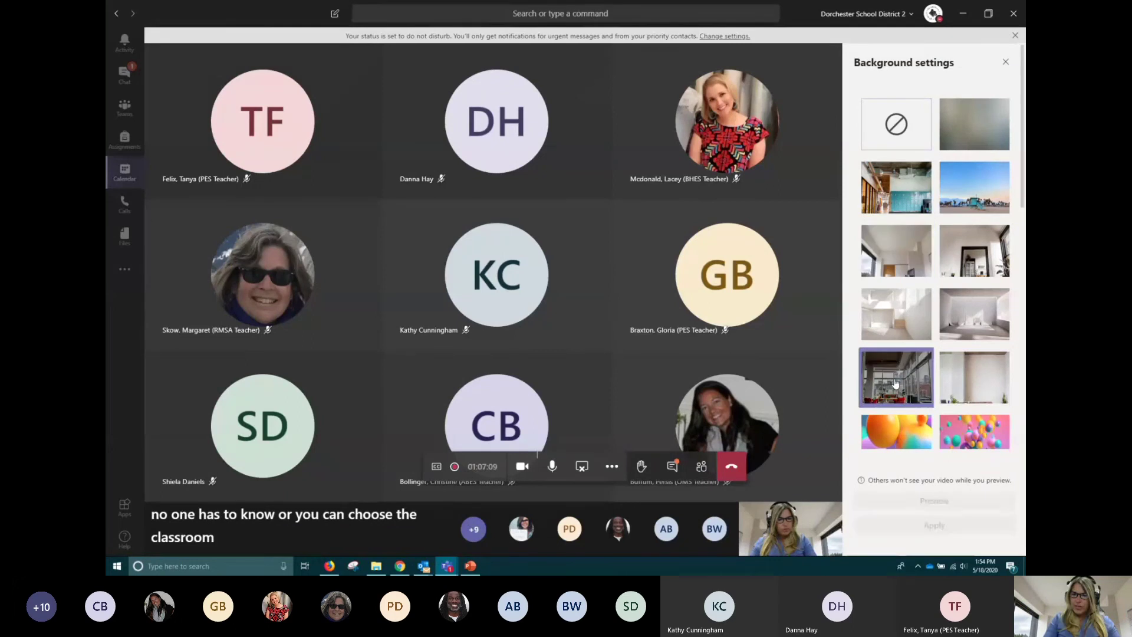
click(881, 195)
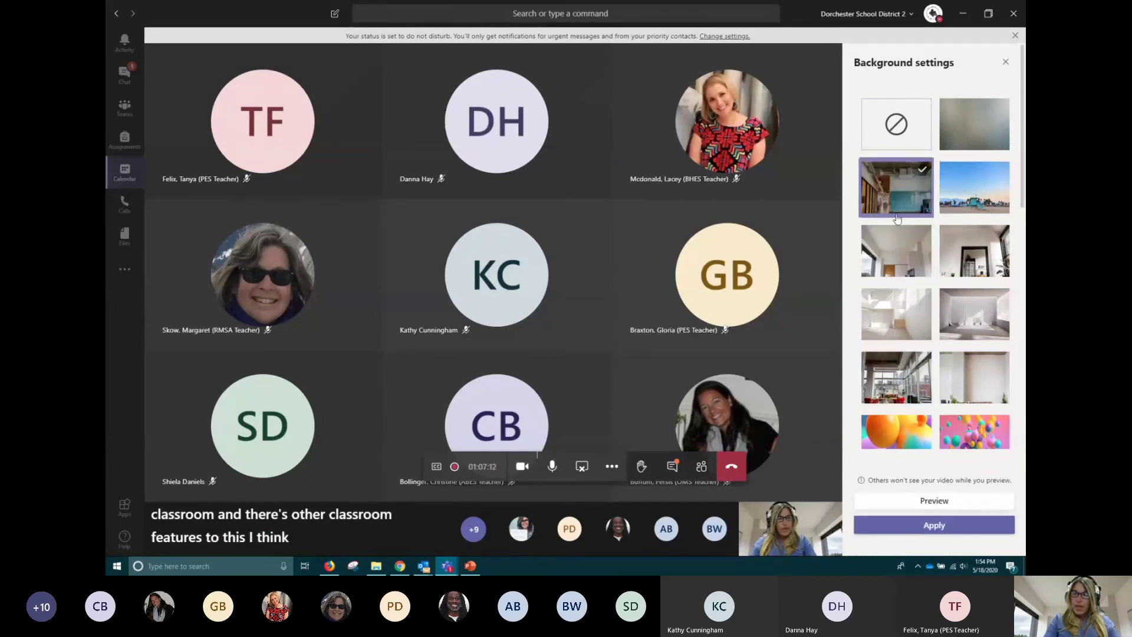
click(895, 264)
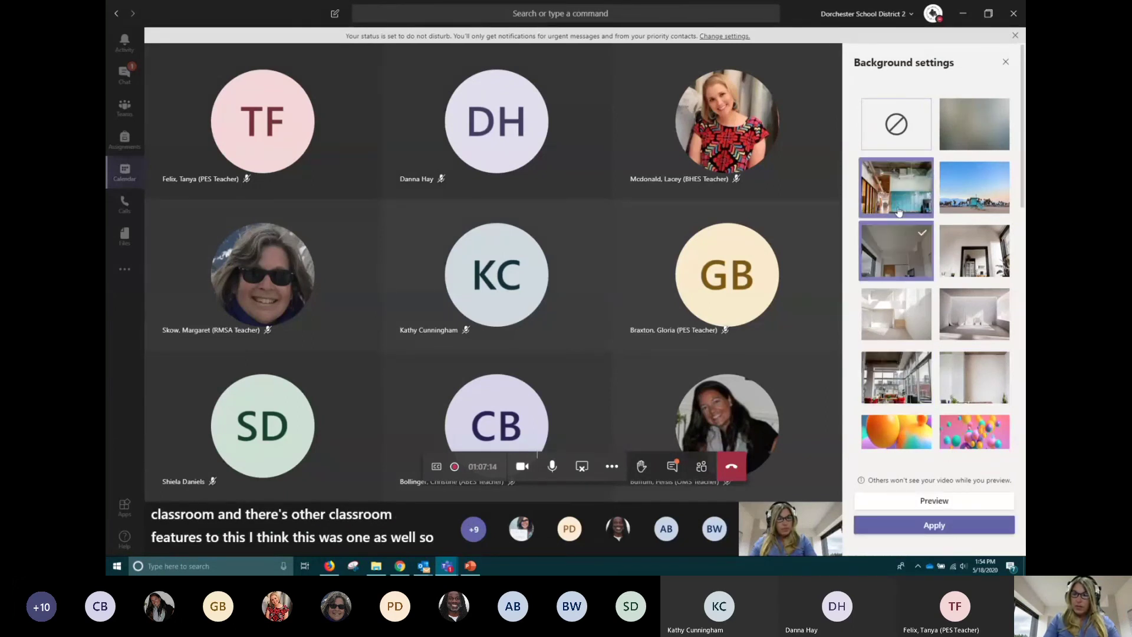
click(950, 525)
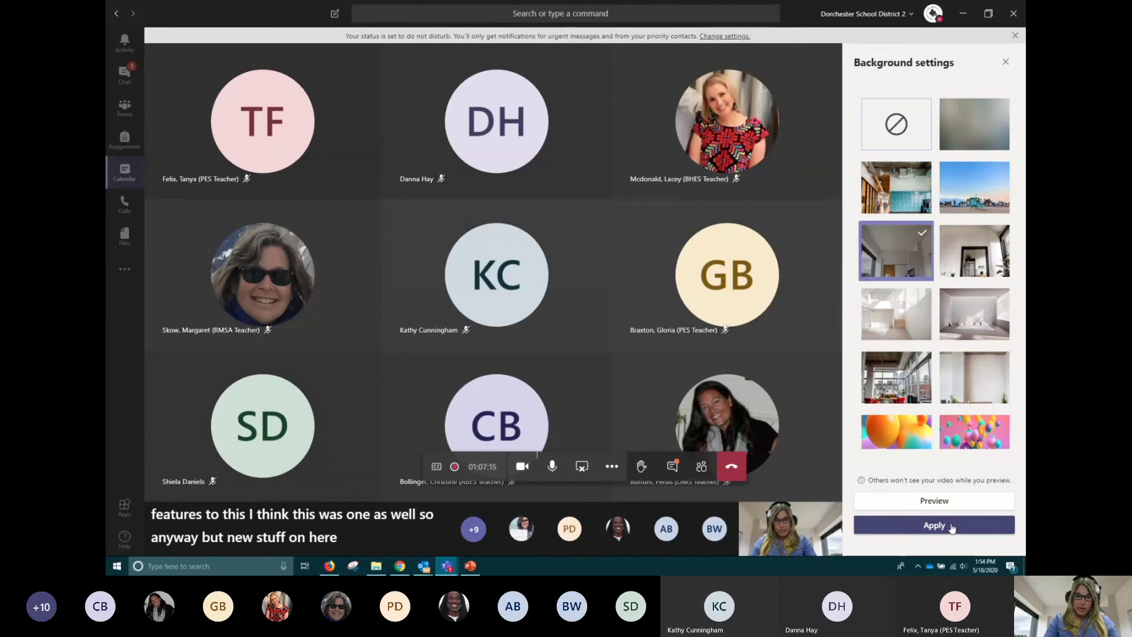
View the meeting details with the join info, and check the speaker selection in the device settings.
click(611, 467)
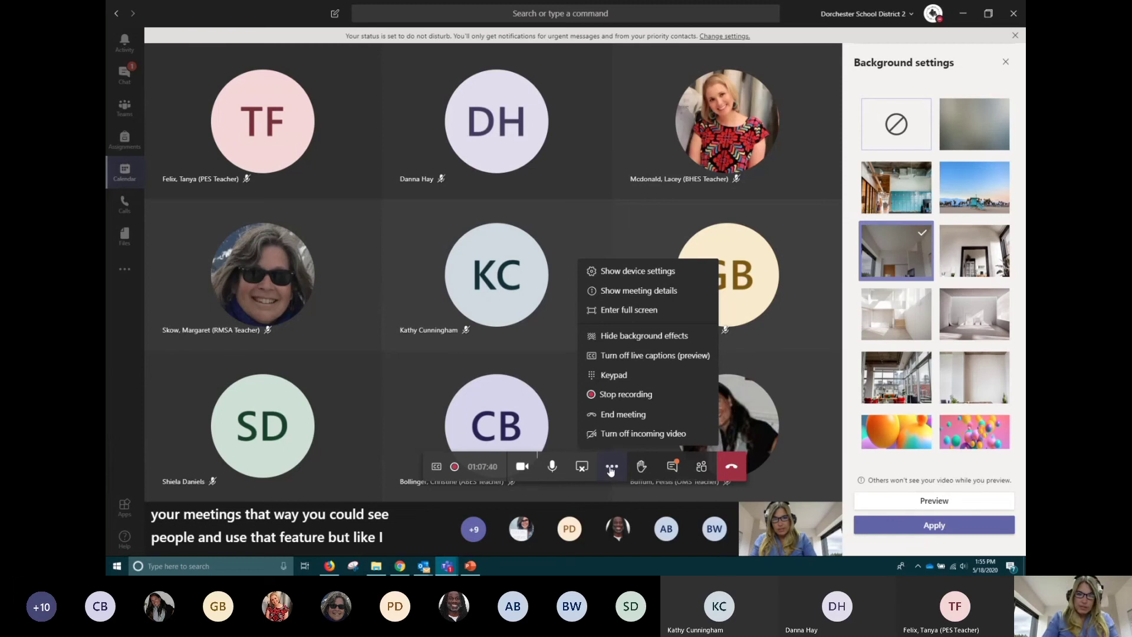
click(618, 291)
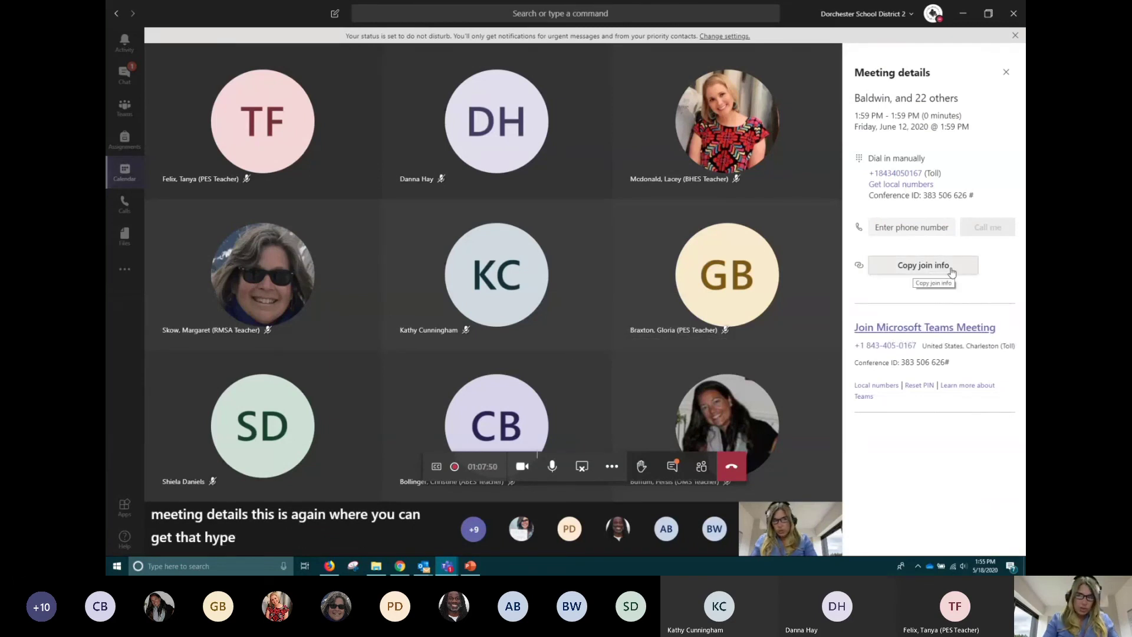
click(611, 466)
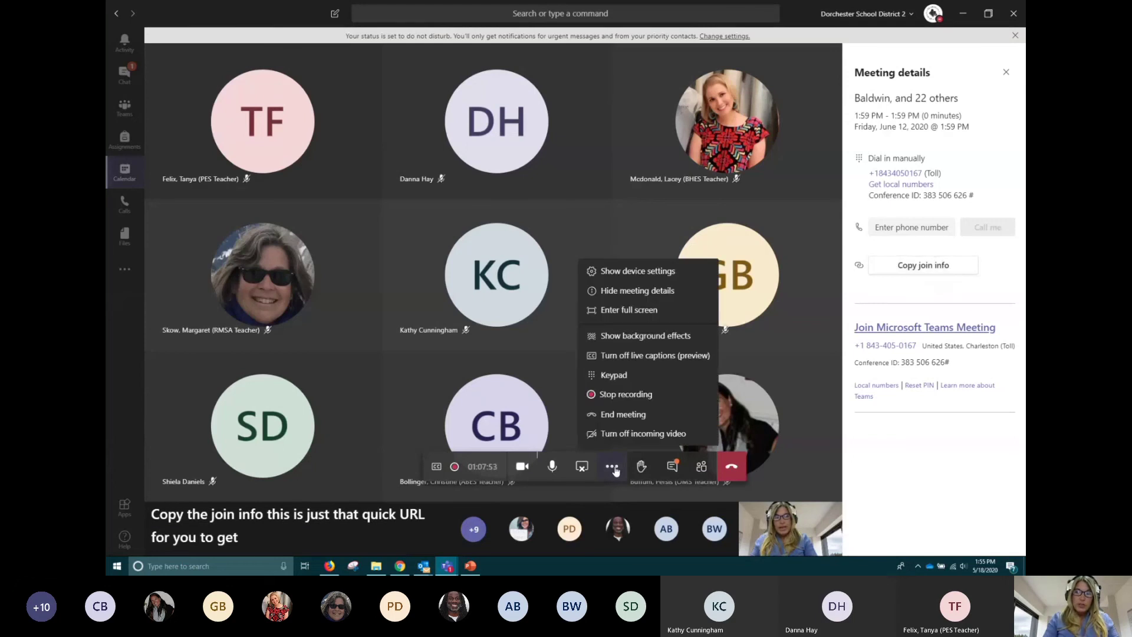
click(632, 274)
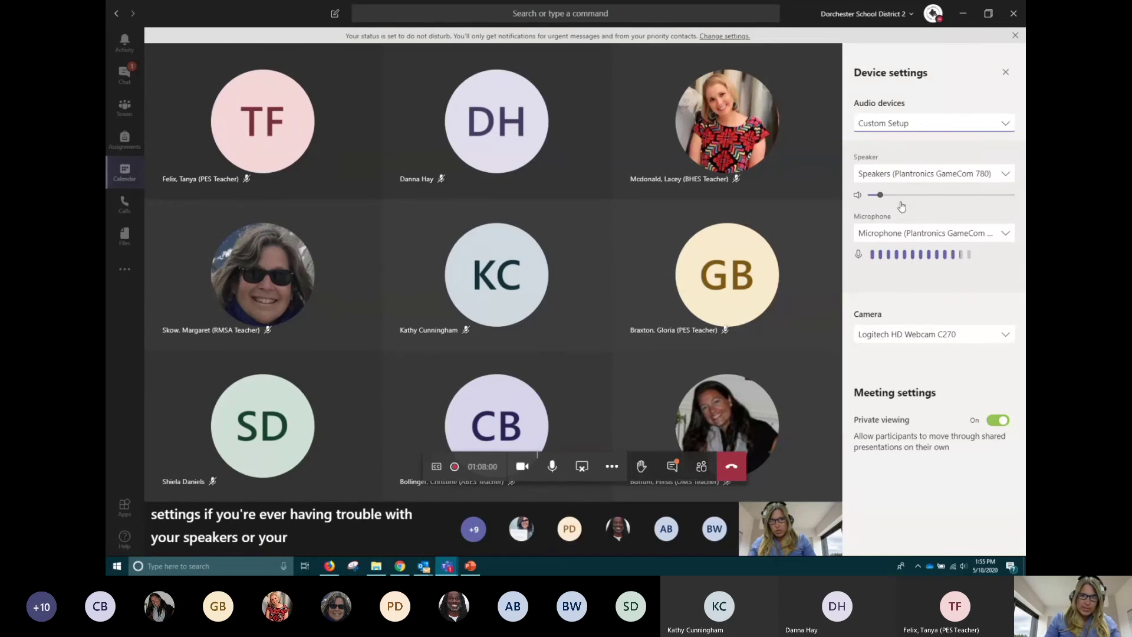
click(611, 466)
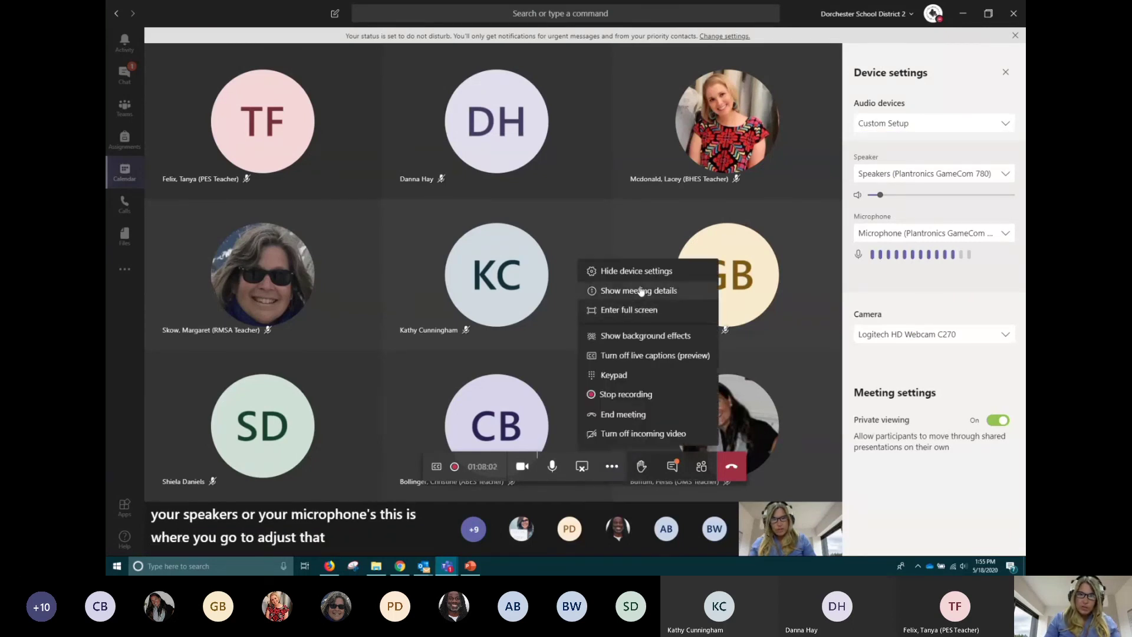
click(1007, 283)
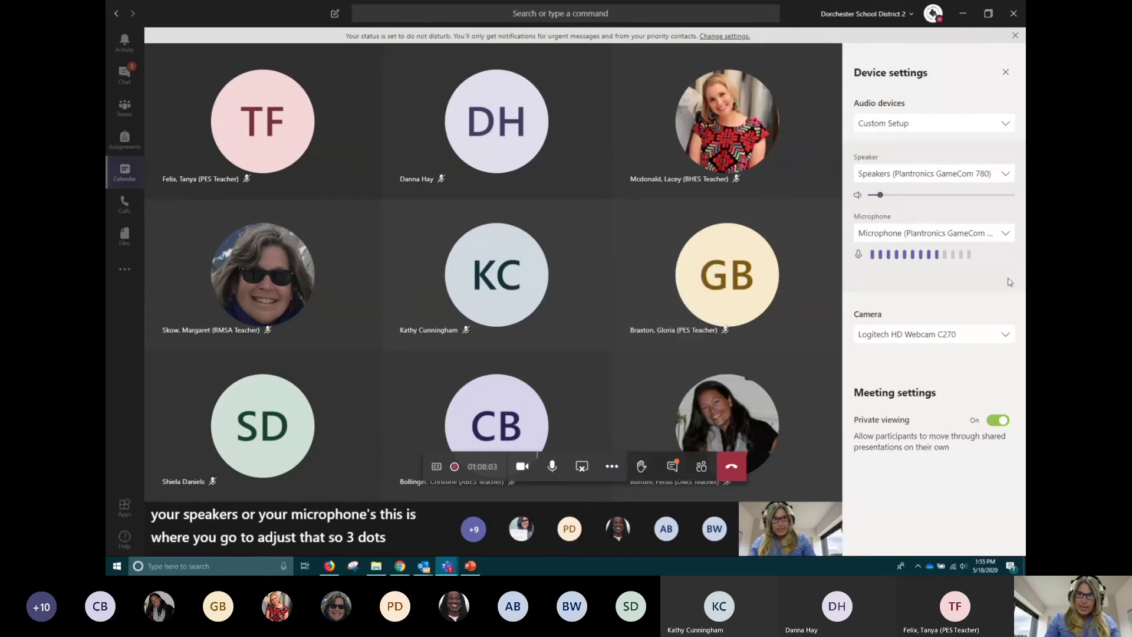
click(1008, 175)
click(1009, 175)
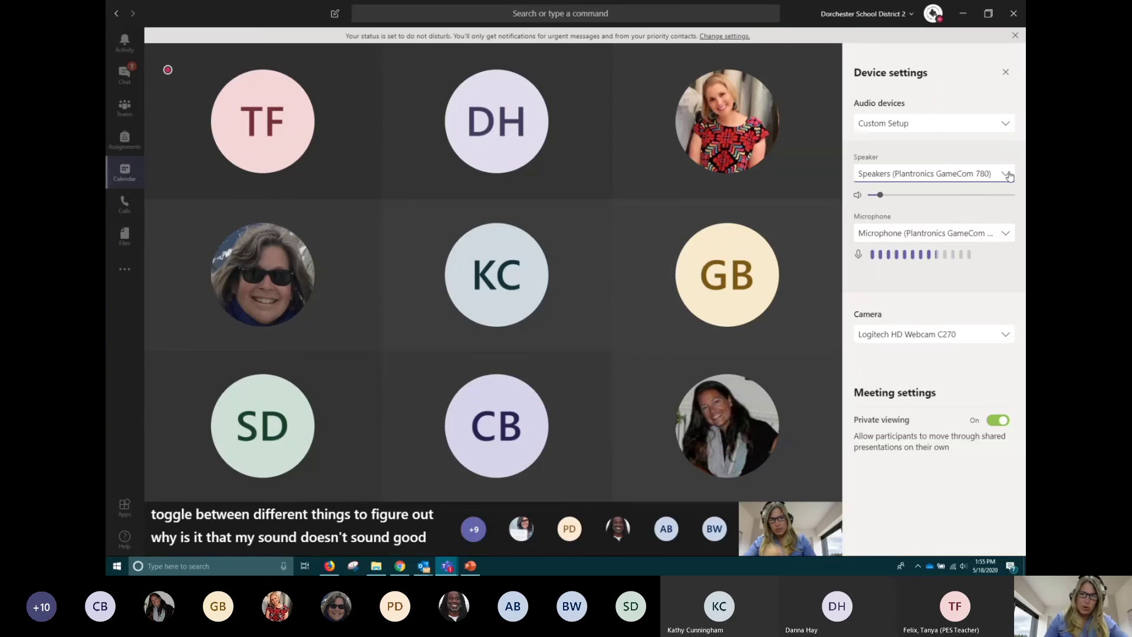
mouse_move(565, 554)
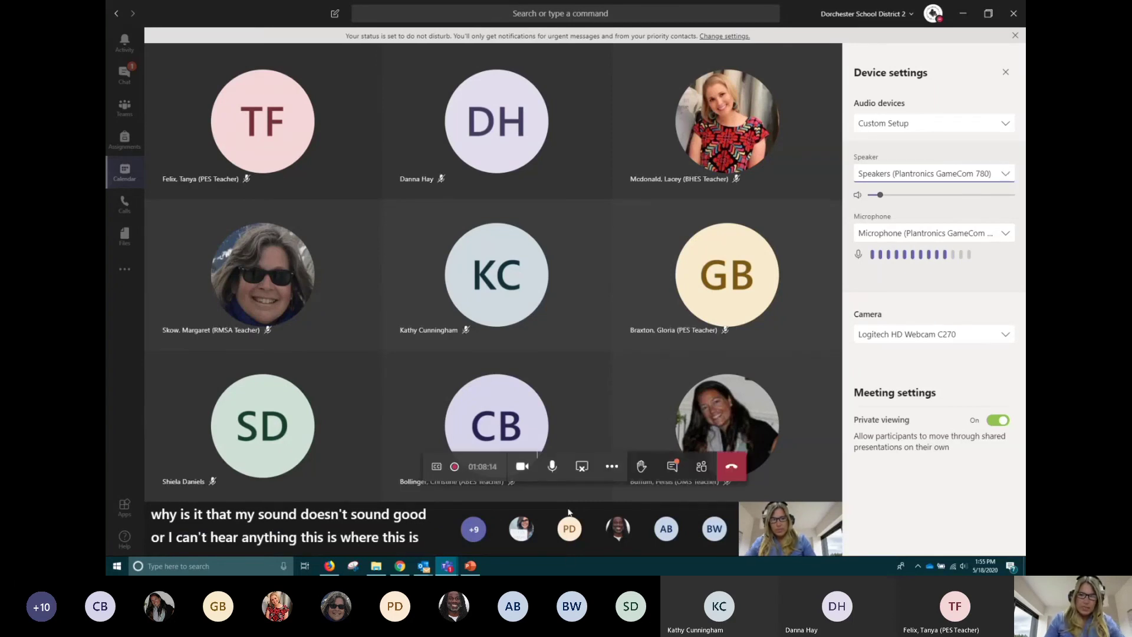
click(612, 469)
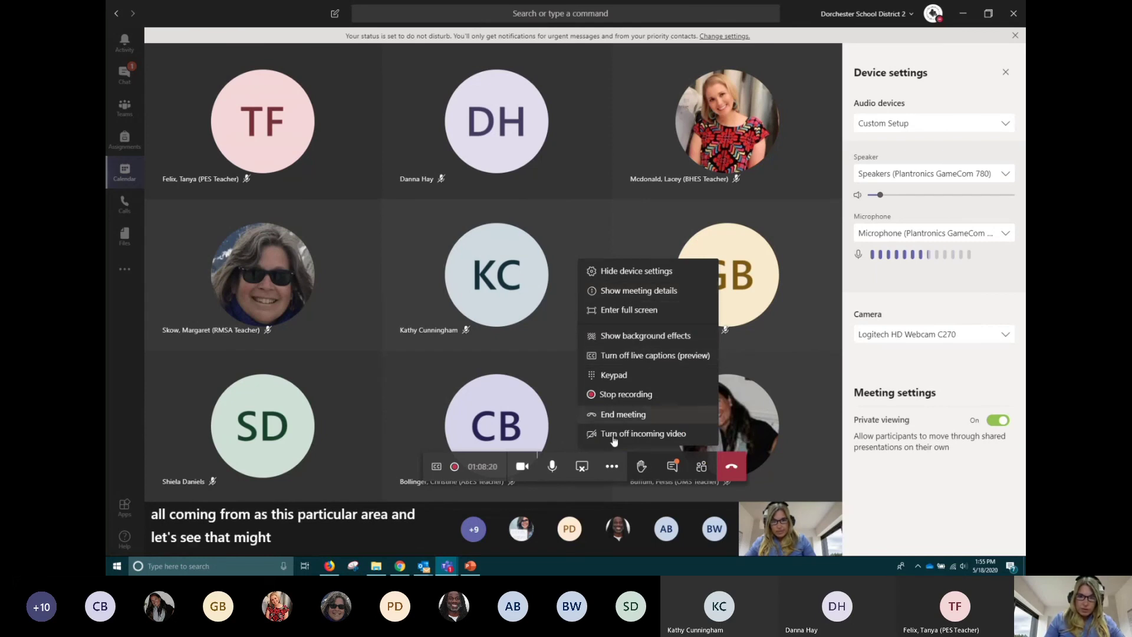
click(611, 469)
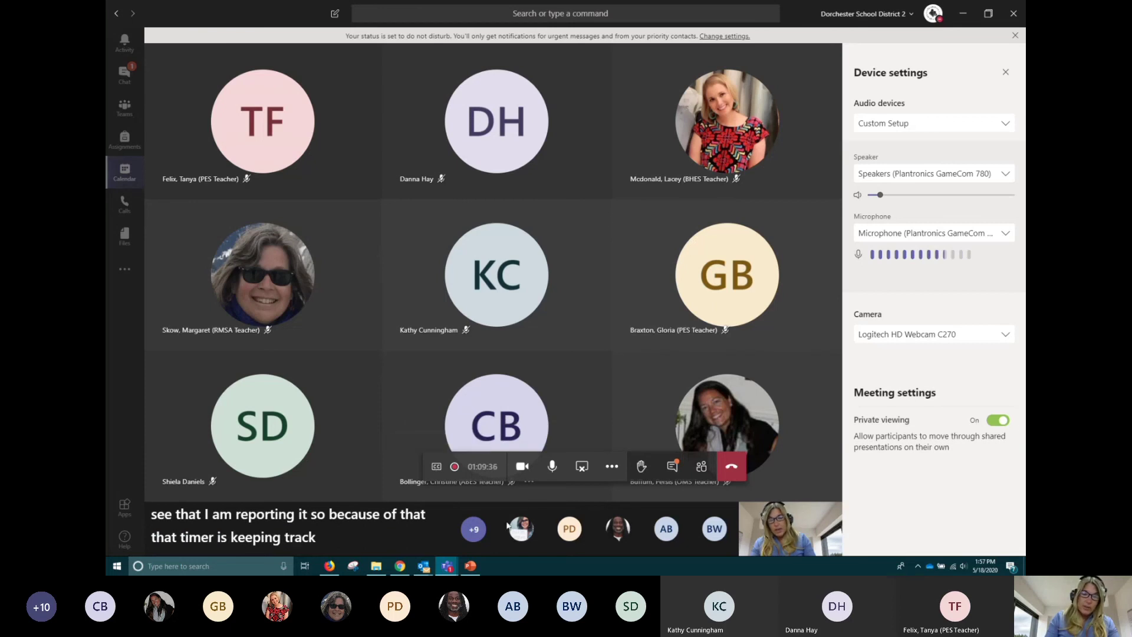
click(612, 469)
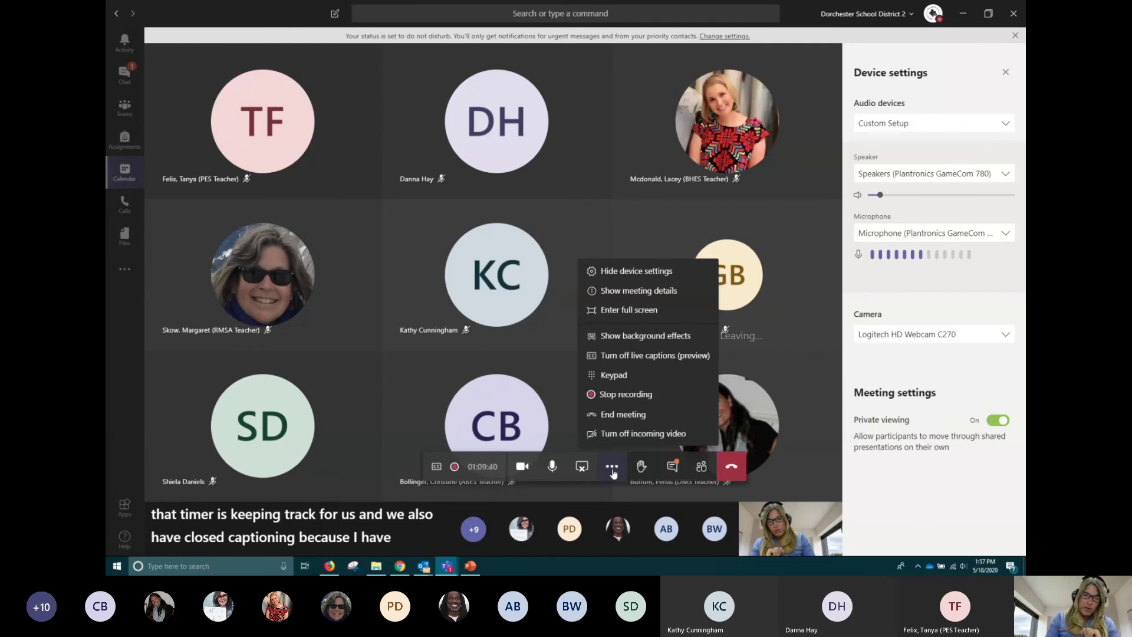
click(908, 489)
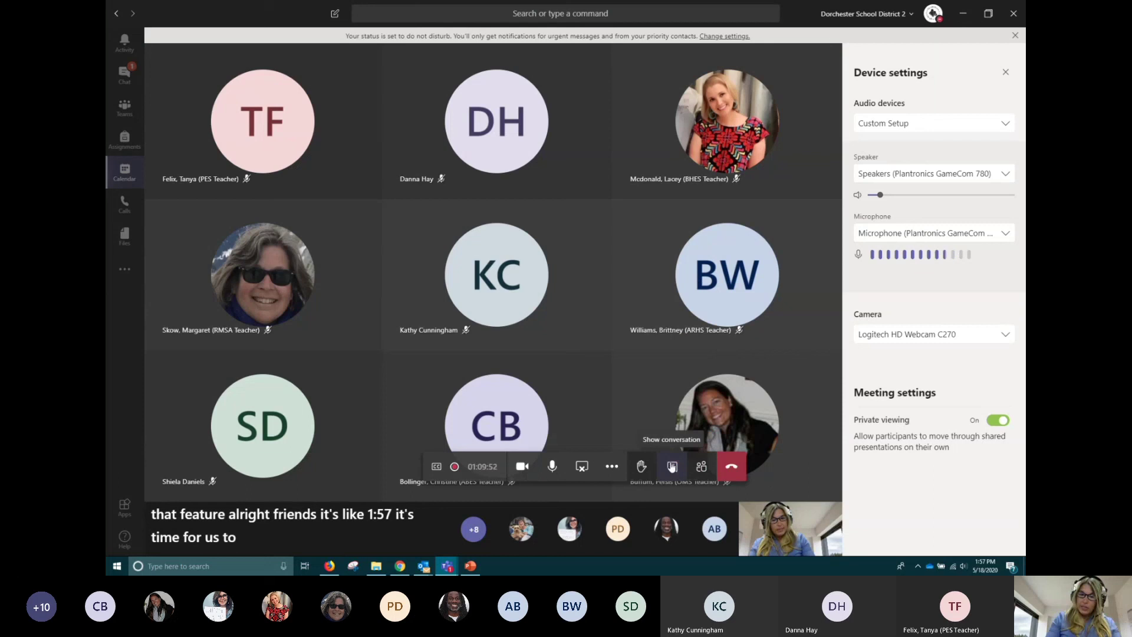
Show the meeting chat, view the untitled meeting's conversation in the recent chats, and go to the teams area.
click(671, 466)
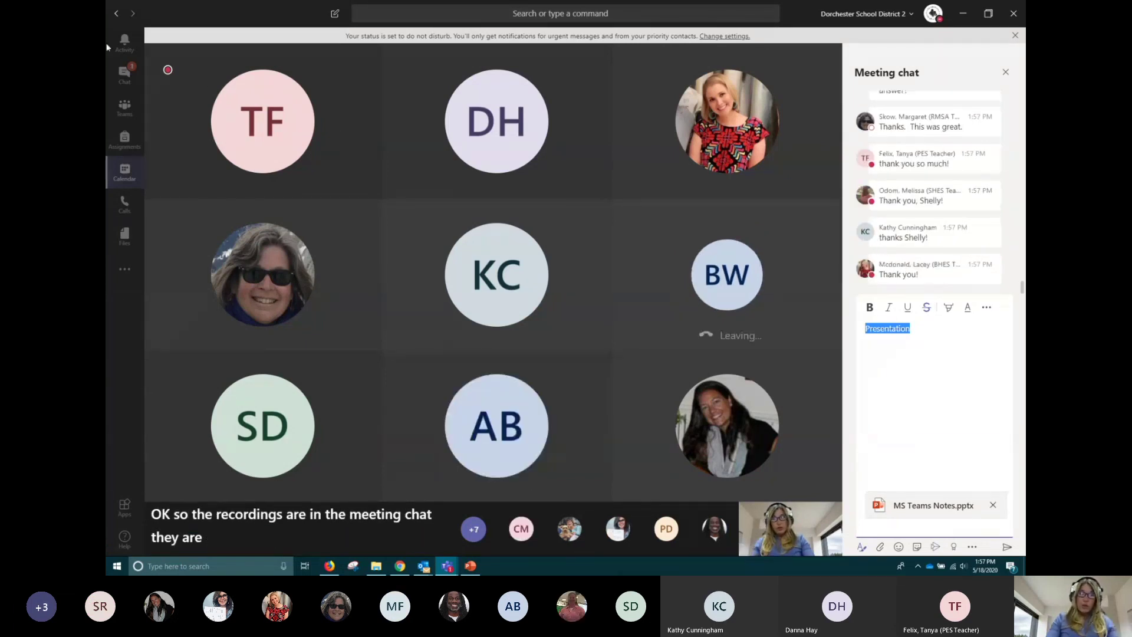
click(124, 75)
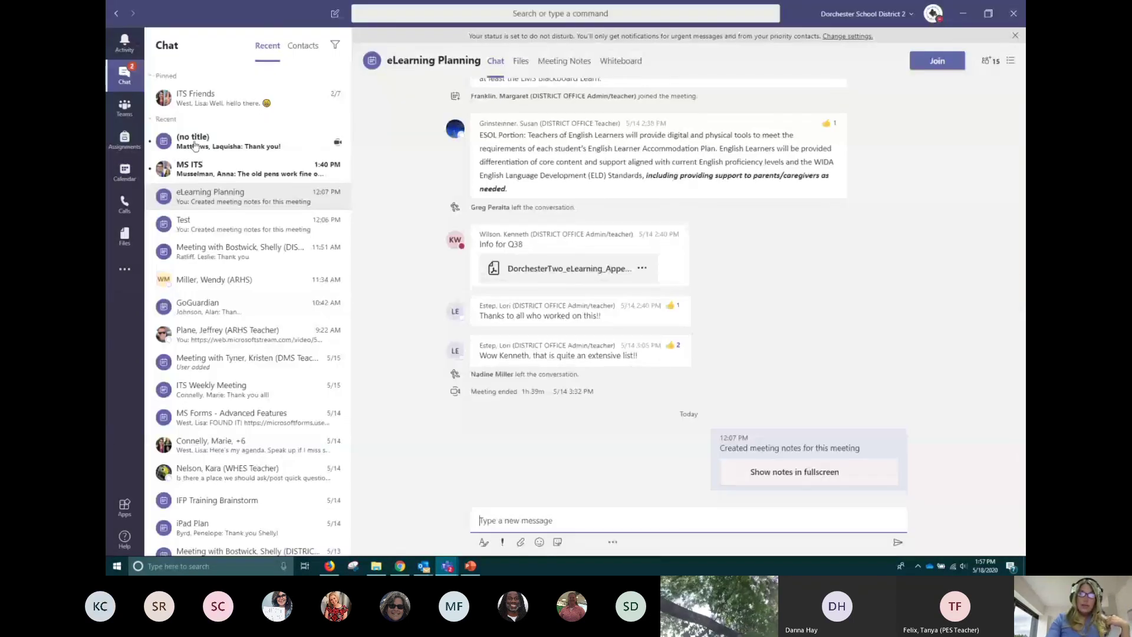
click(239, 152)
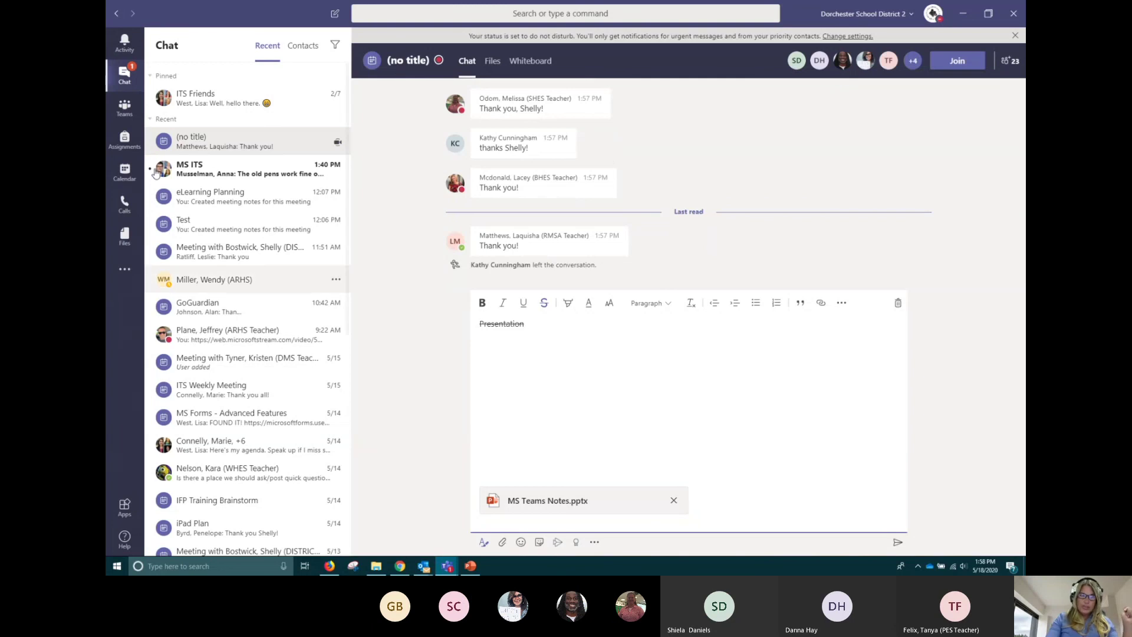
click(122, 76)
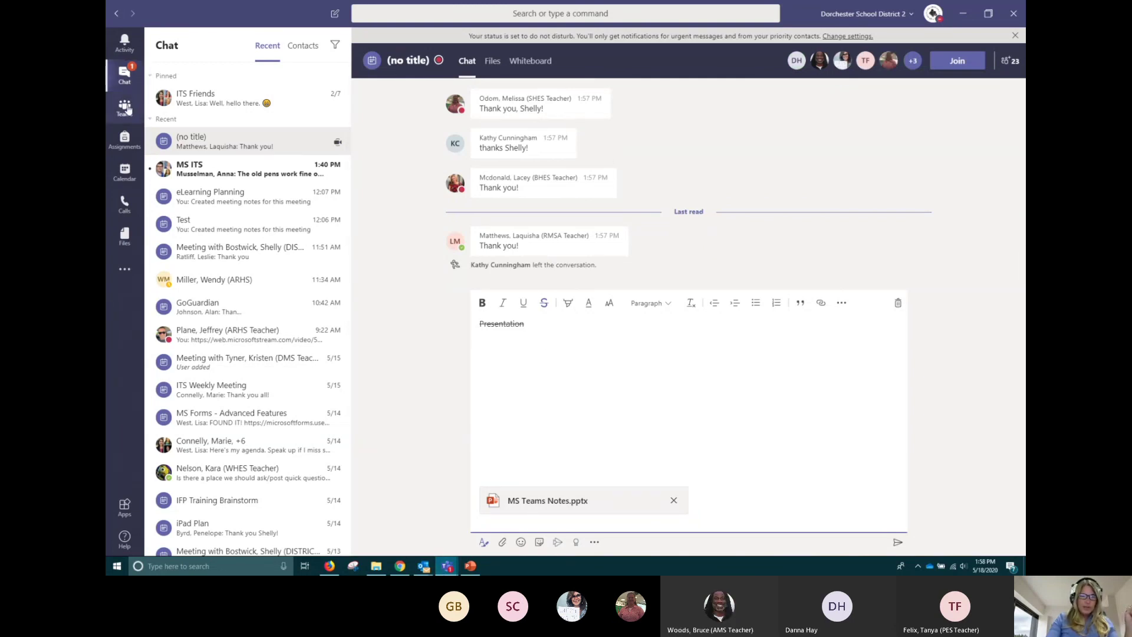
click(125, 107)
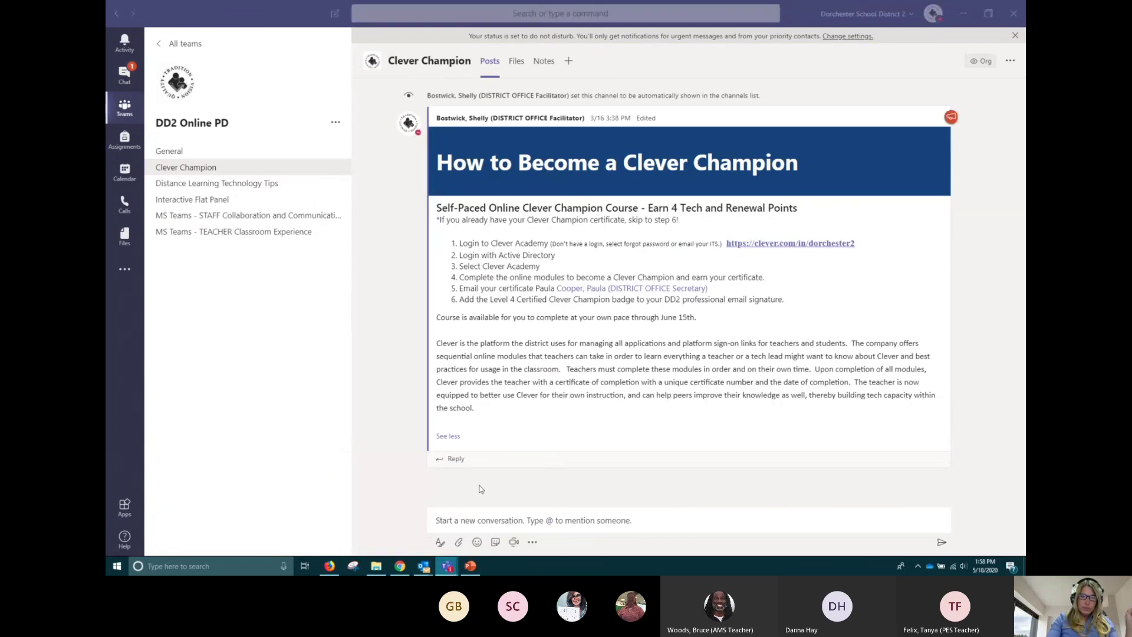
Return to the ongoing meeting, show its chat, and look back through the participants' earlier questions.
click(826, 476)
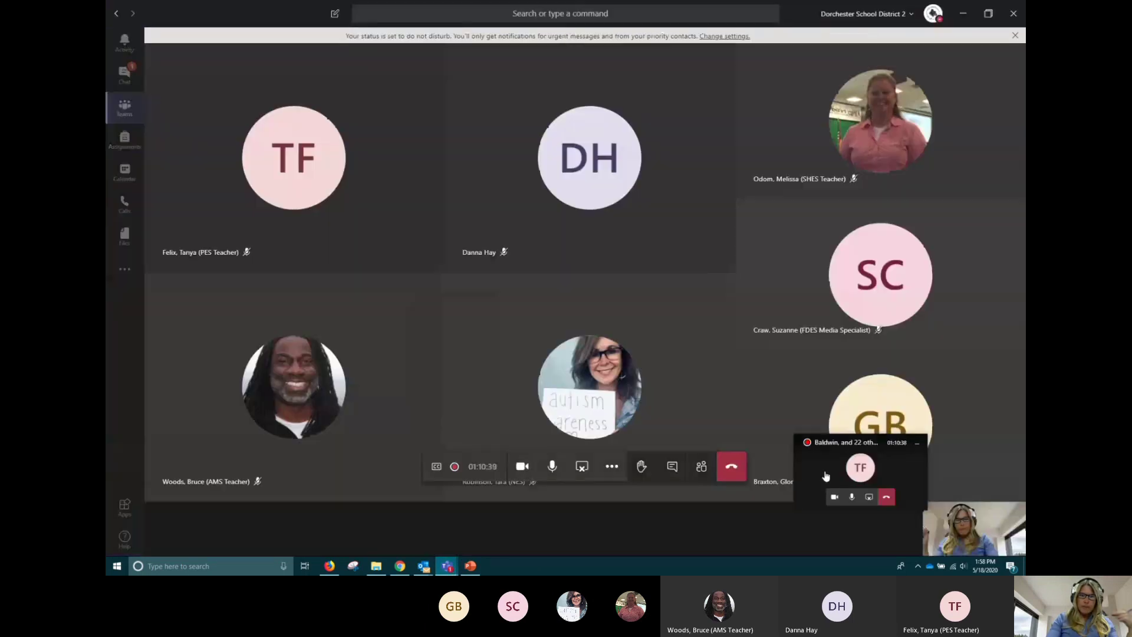
click(672, 466)
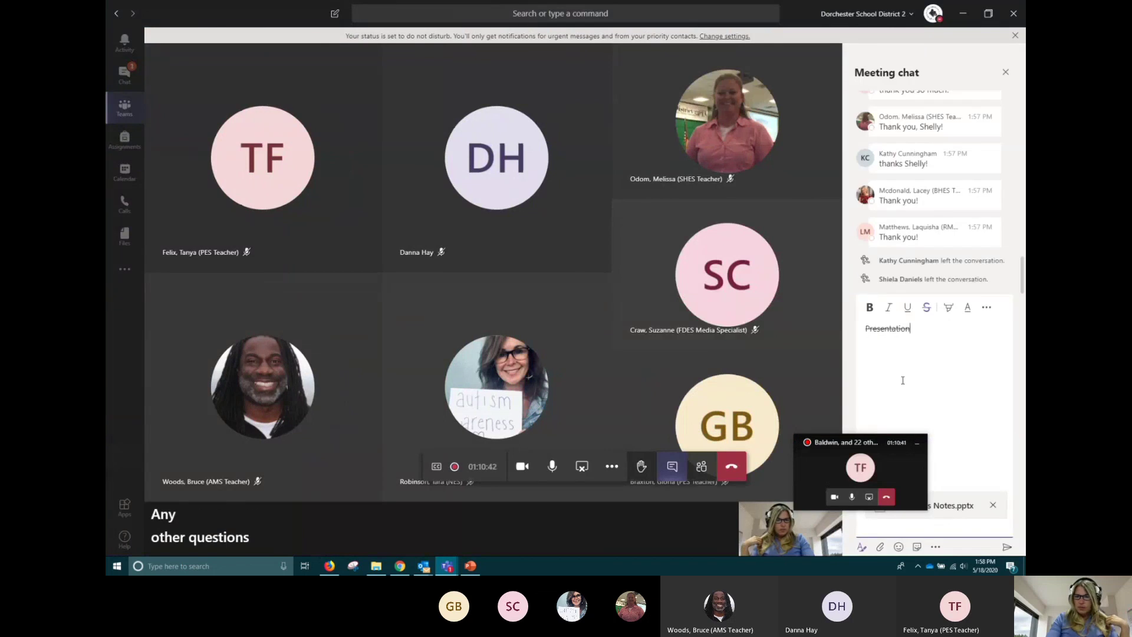
scroll(963, 227, up, 5)
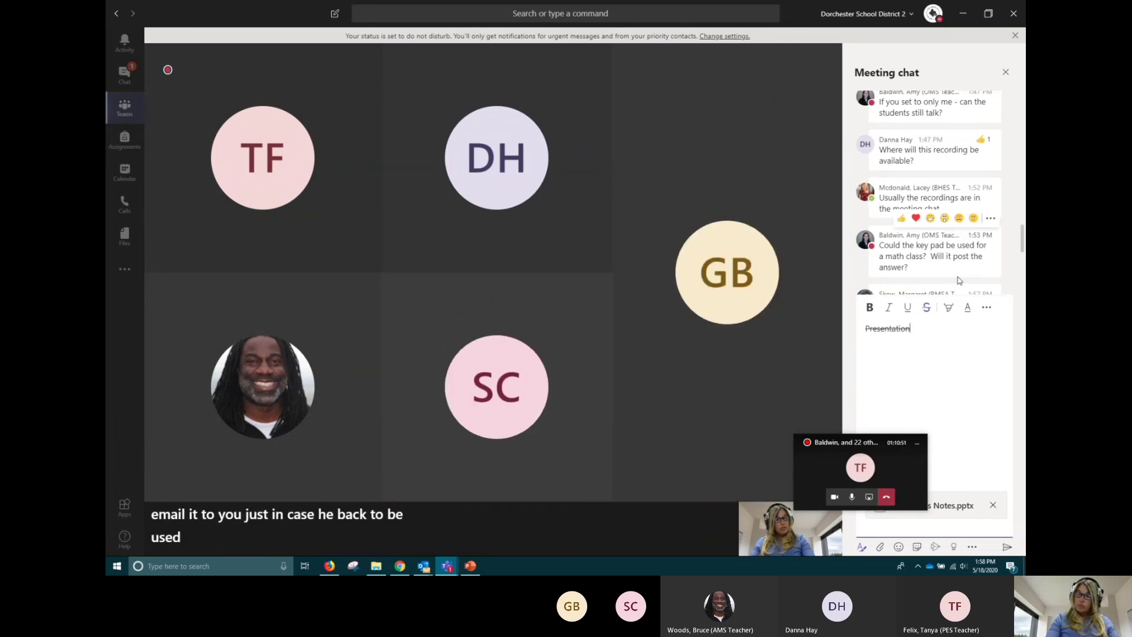
scroll(958, 280, down, 1)
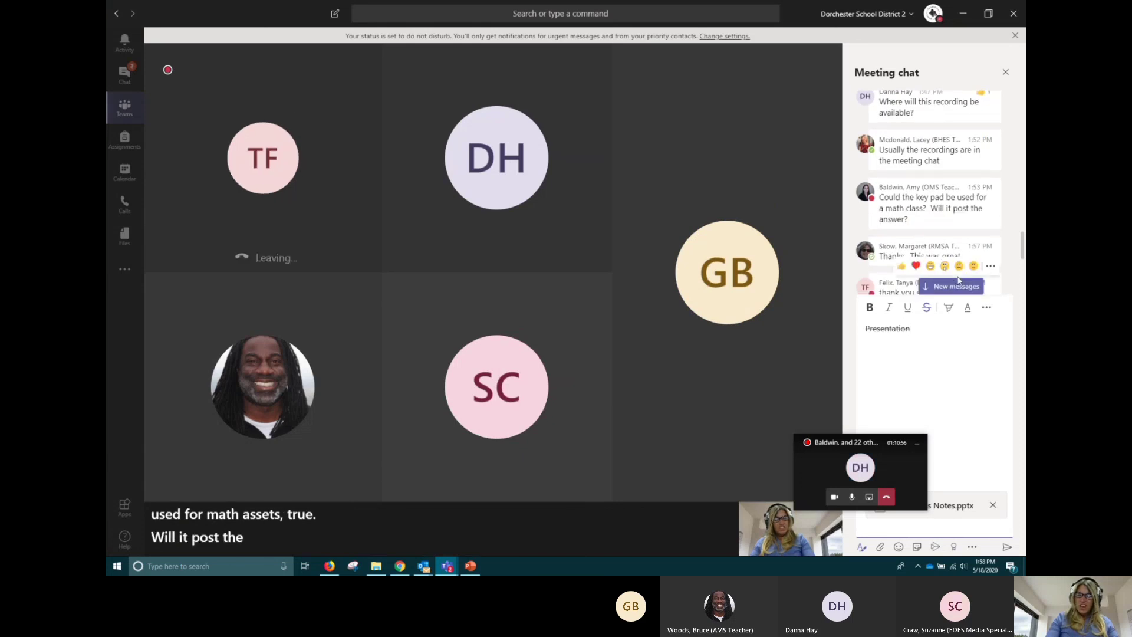
Read through the newer messages in the meeting chat down to the latest ones.
scroll(958, 280, down, 3)
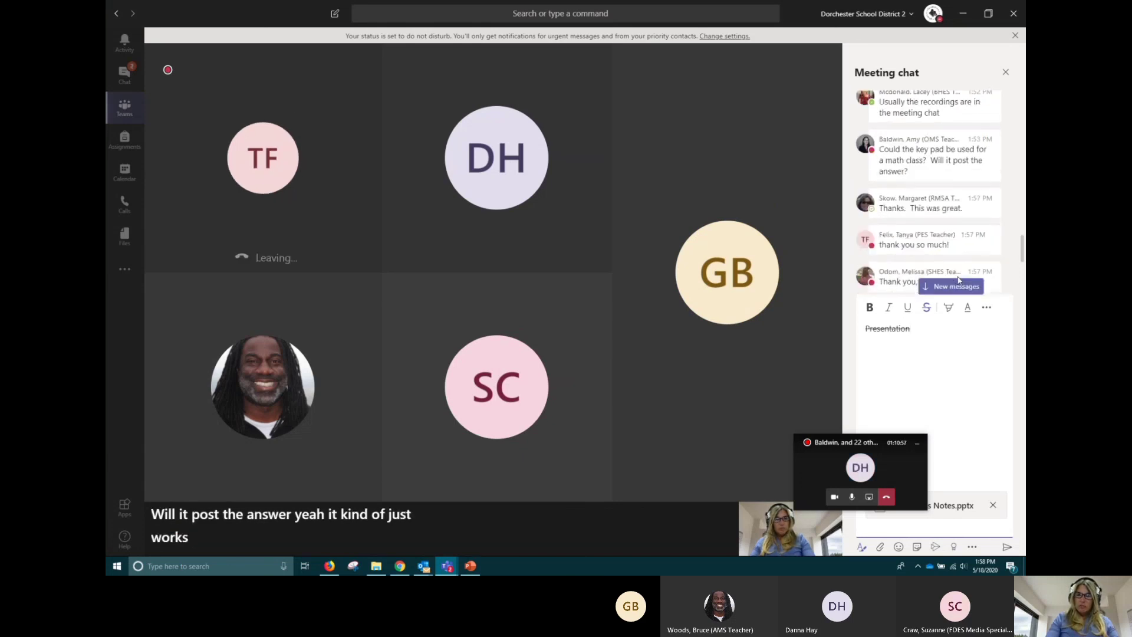
scroll(958, 280, down, 4)
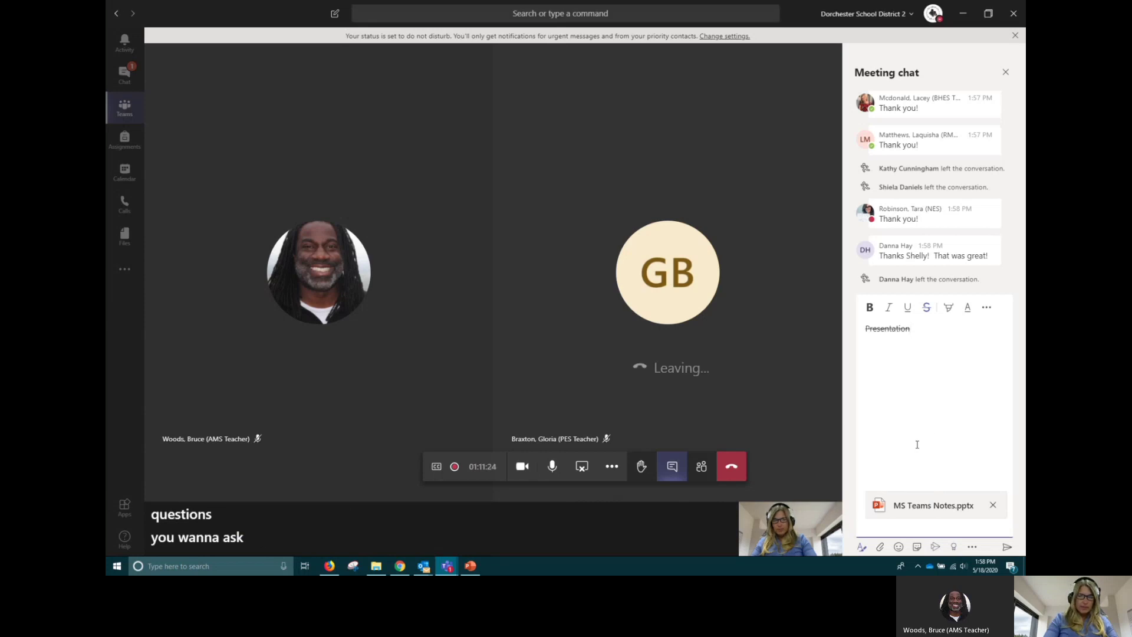
click(611, 470)
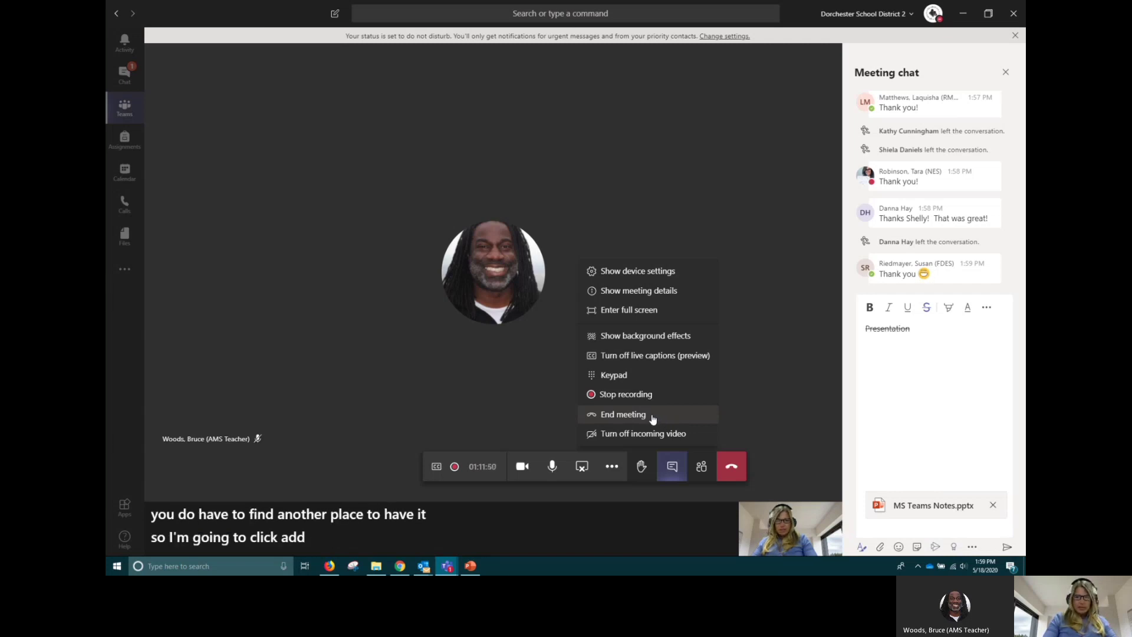
click(653, 419)
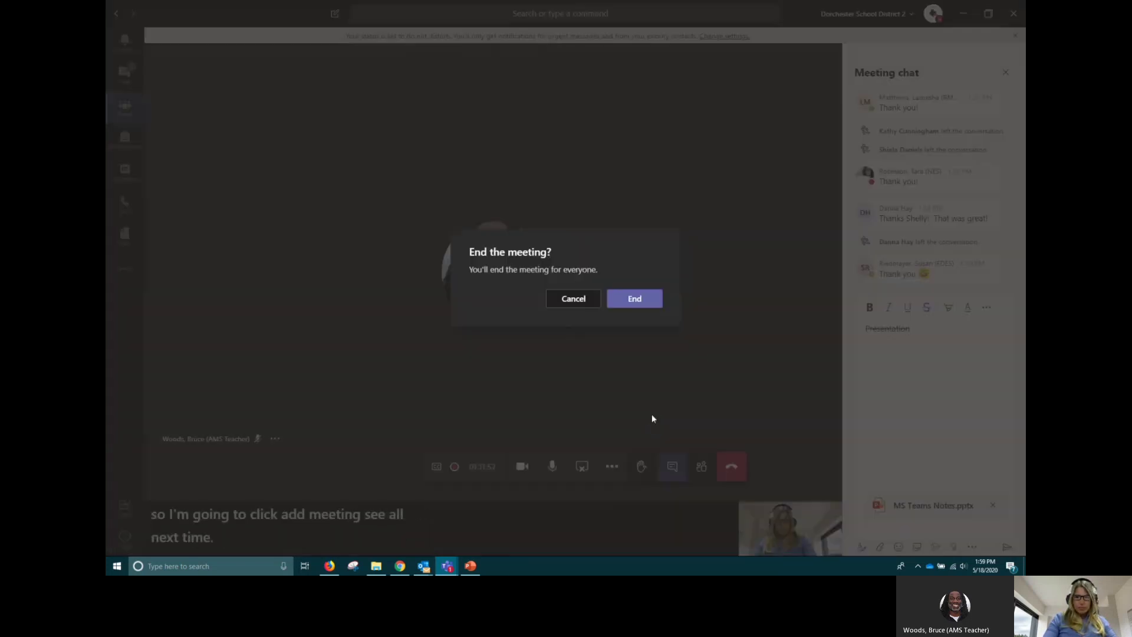
click(575, 299)
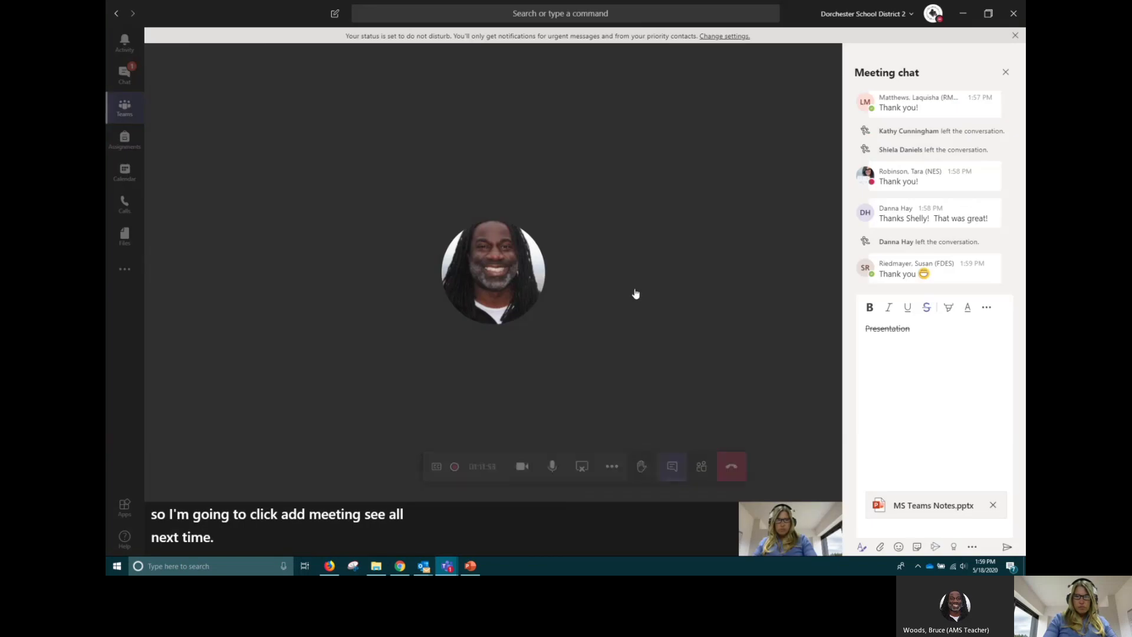
Close the meeting chat and mute the microphone.
click(1005, 72)
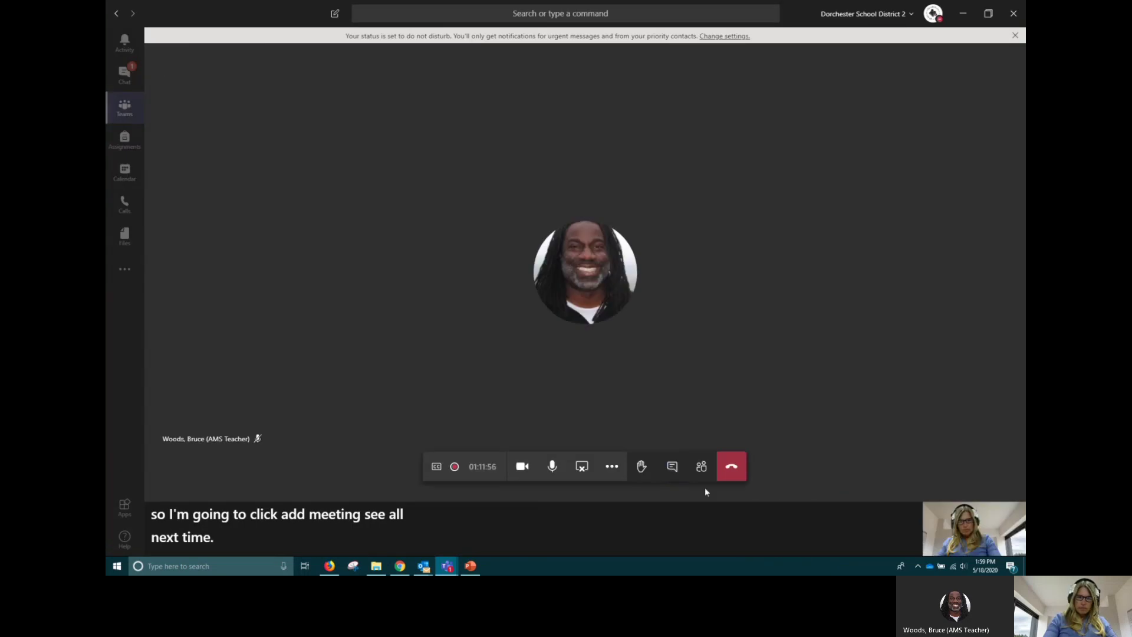
click(552, 466)
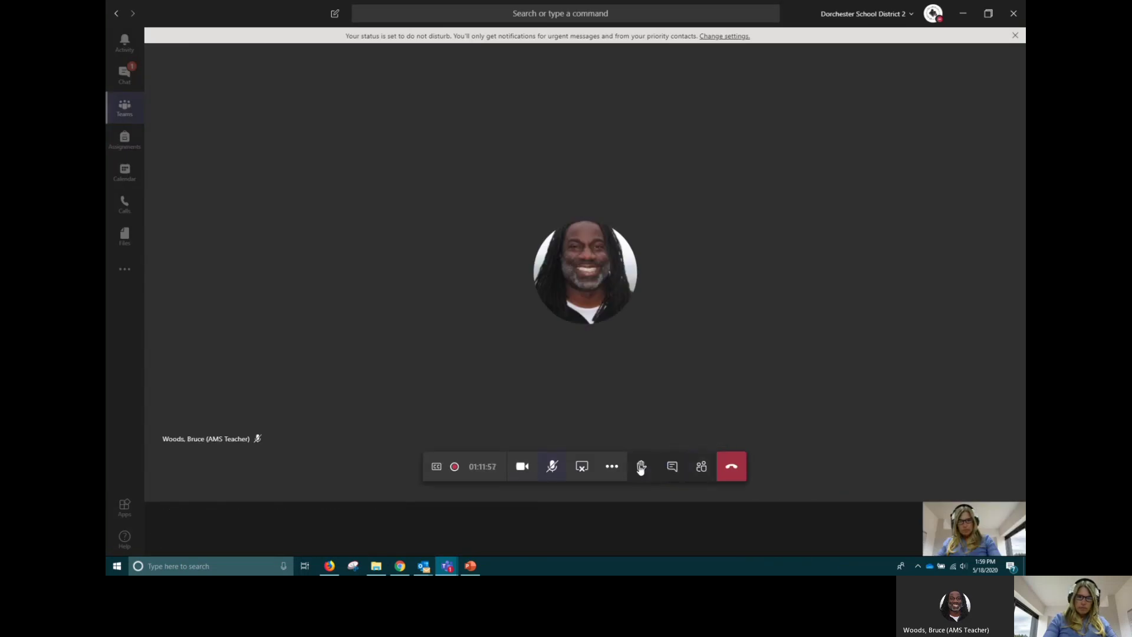
Show the meeting's participants, download the attendance list, and leave the meeting.
click(702, 471)
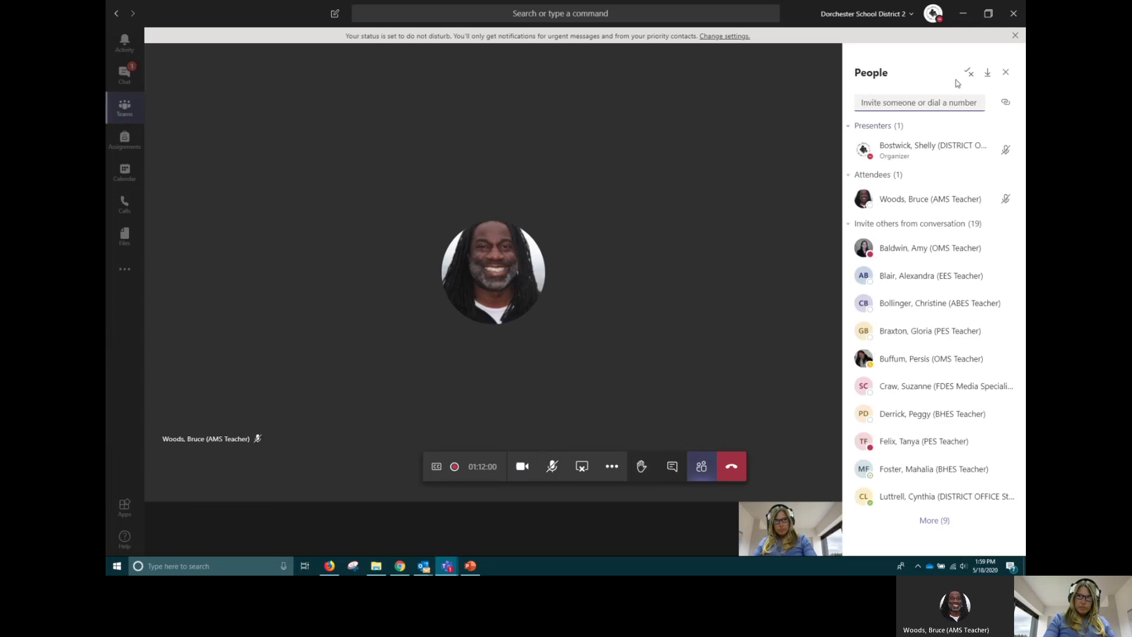
click(988, 71)
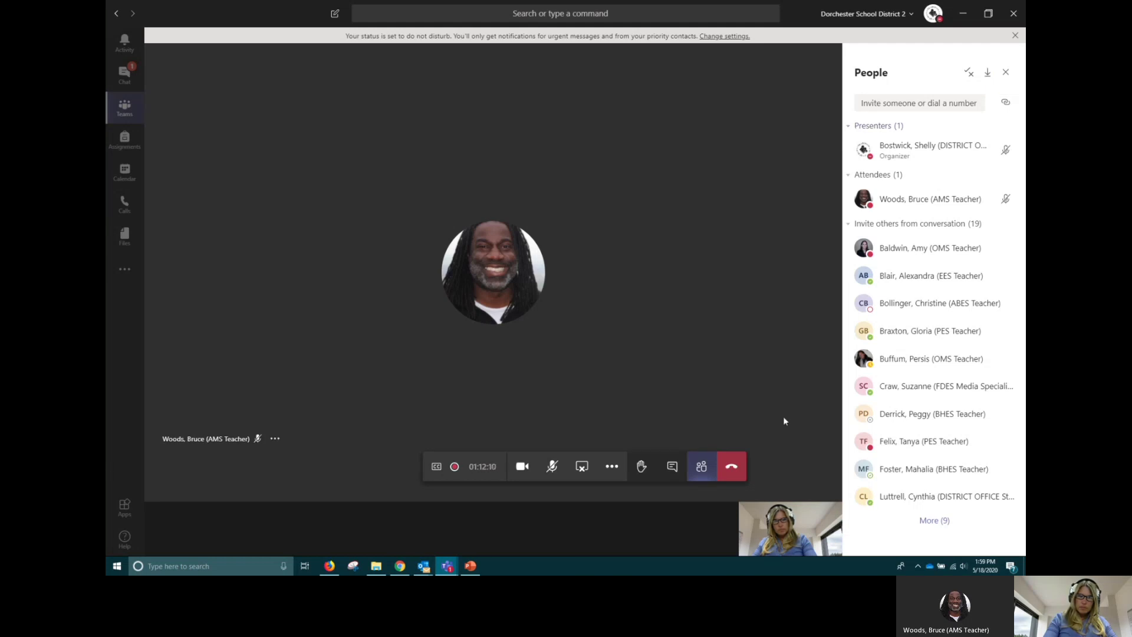
click(731, 466)
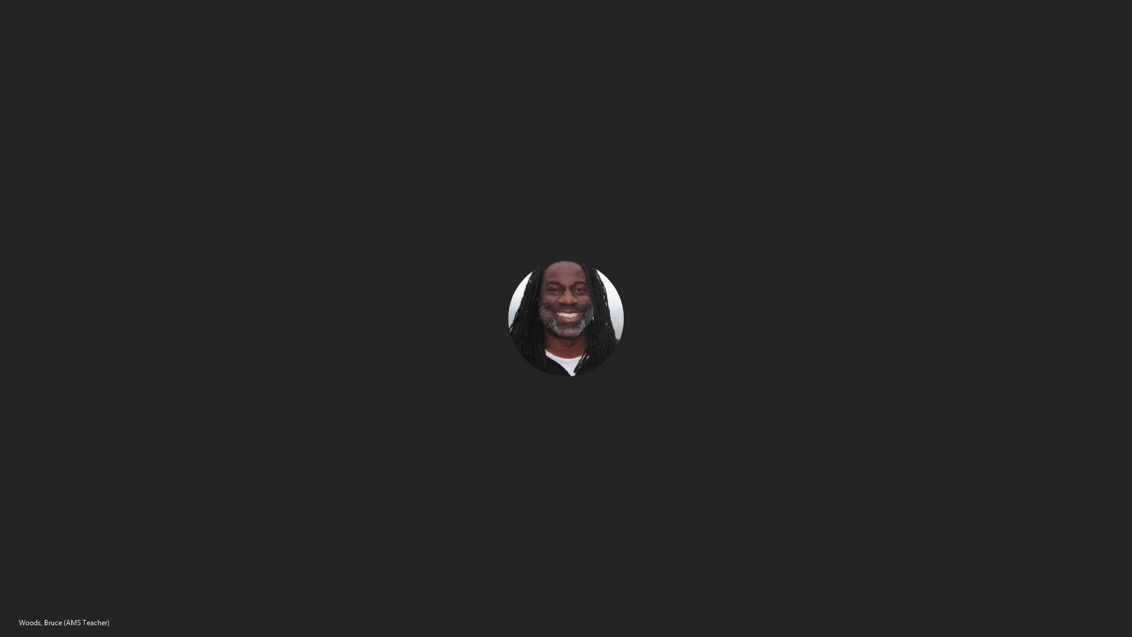